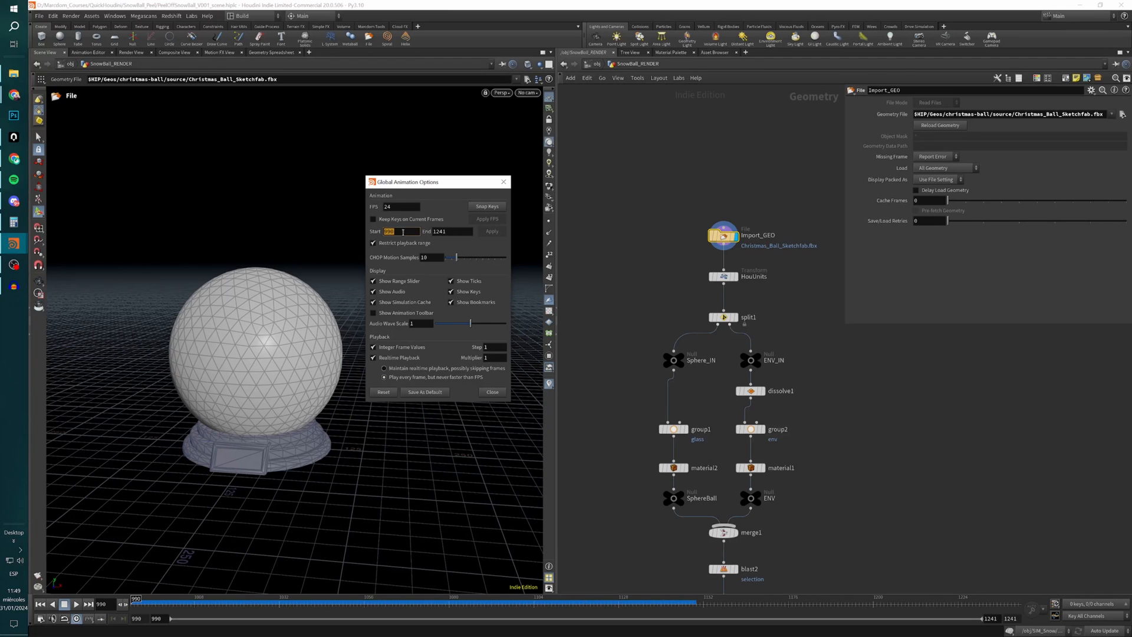
Check the frame rate in the Global Animation Options, close the dialog and bring the snow globe network into view.
double_click(389, 207)
click(504, 182)
middle_drag(762, 277, 702, 201)
drag(747, 128, 627, 194)
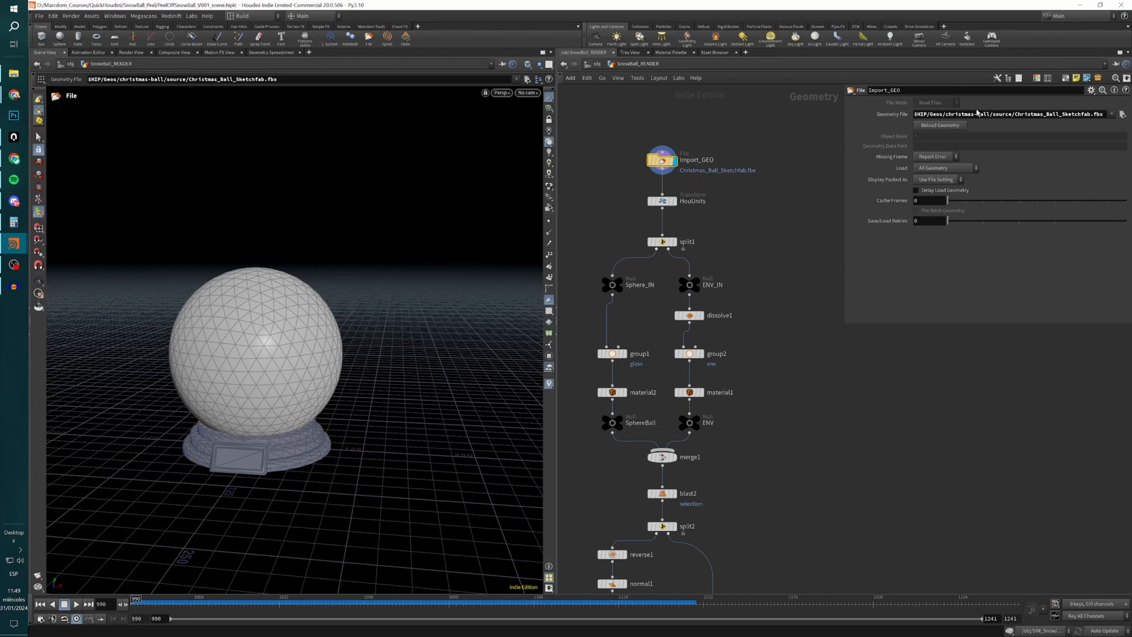
Compare the HouUnits transform's output with the raw geometry of the Import_GEO file node in the viewport.
click(677, 187)
click(663, 201)
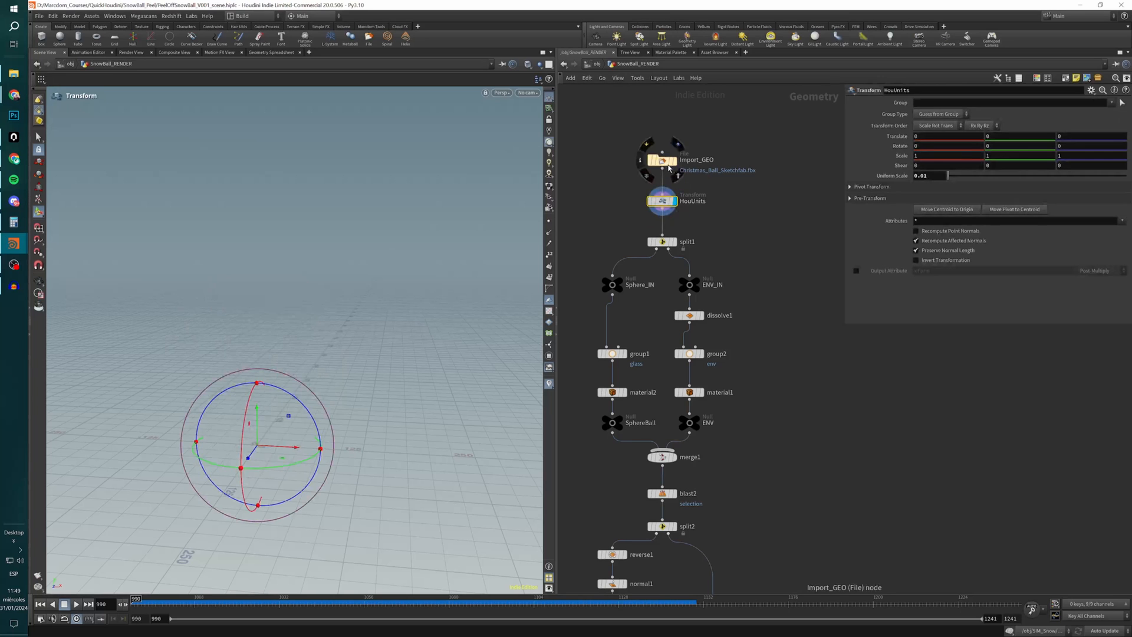
click(677, 146)
click(662, 161)
alt+drag(407, 349, 370, 368)
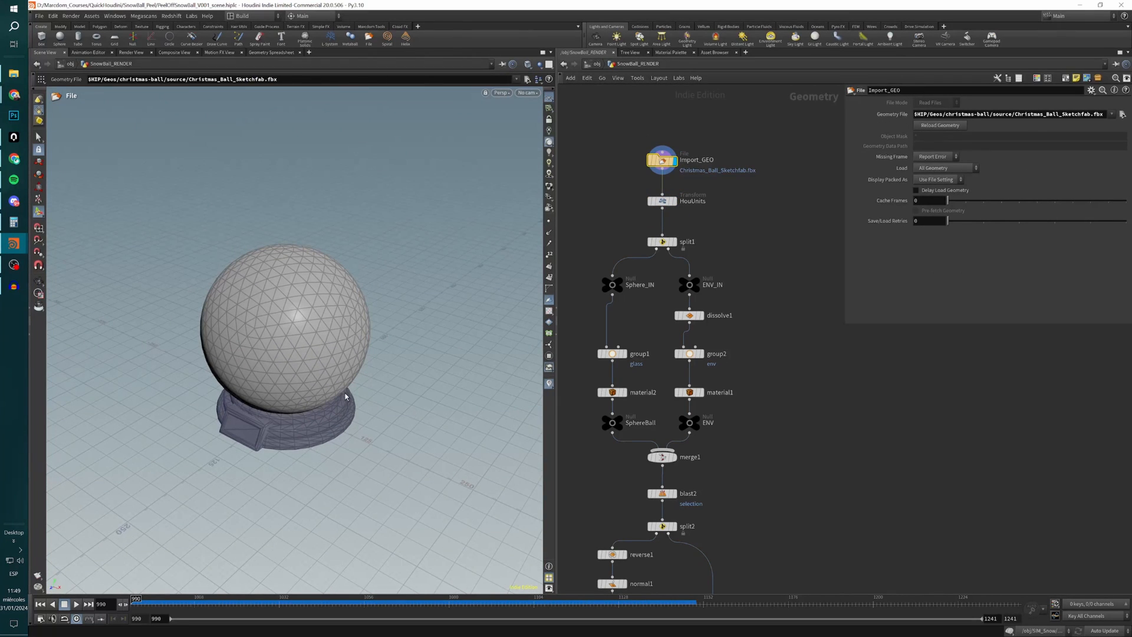
Display the HouUnits transform's output, frame the scaled snow globe and inspect the node's uniform scale.
click(677, 201)
click(663, 204)
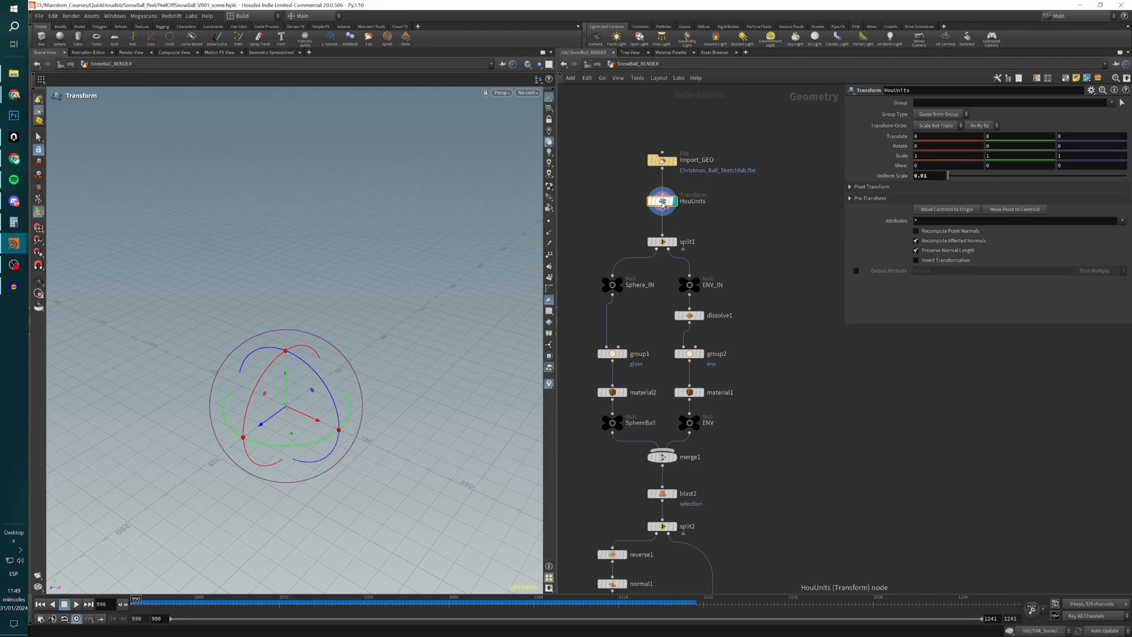
key(space+g)
mouse_move(327, 453)
alt+mouse_down()
mouse_move(328, 442)
mouse_move(326, 470)
alt+mouse_up()
scroll(326, 469, down, 5)
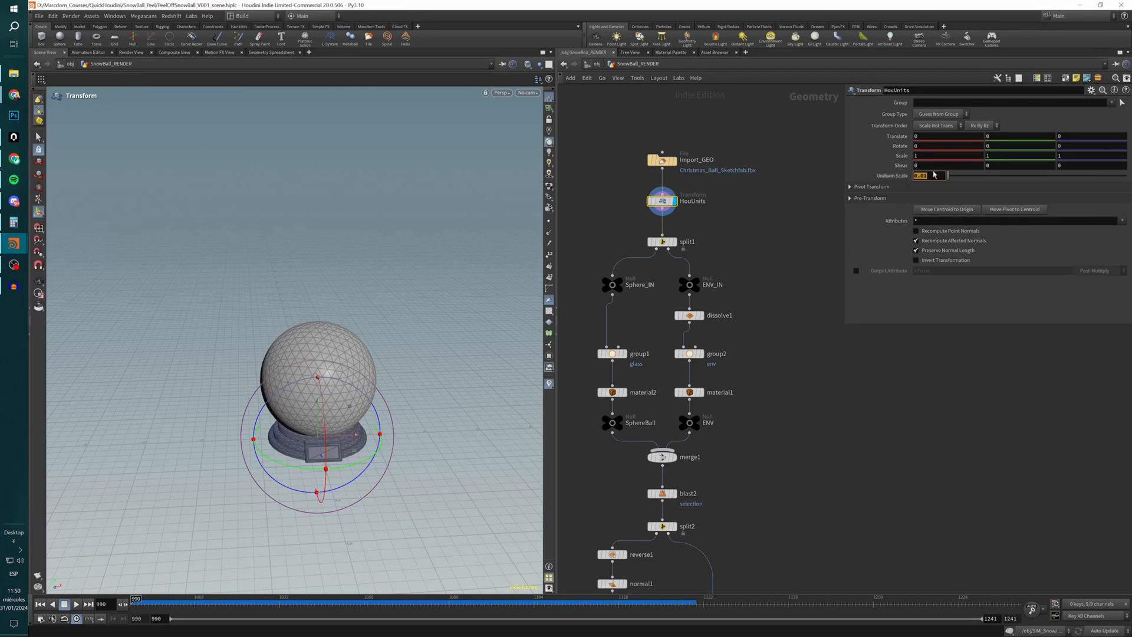
click(770, 284)
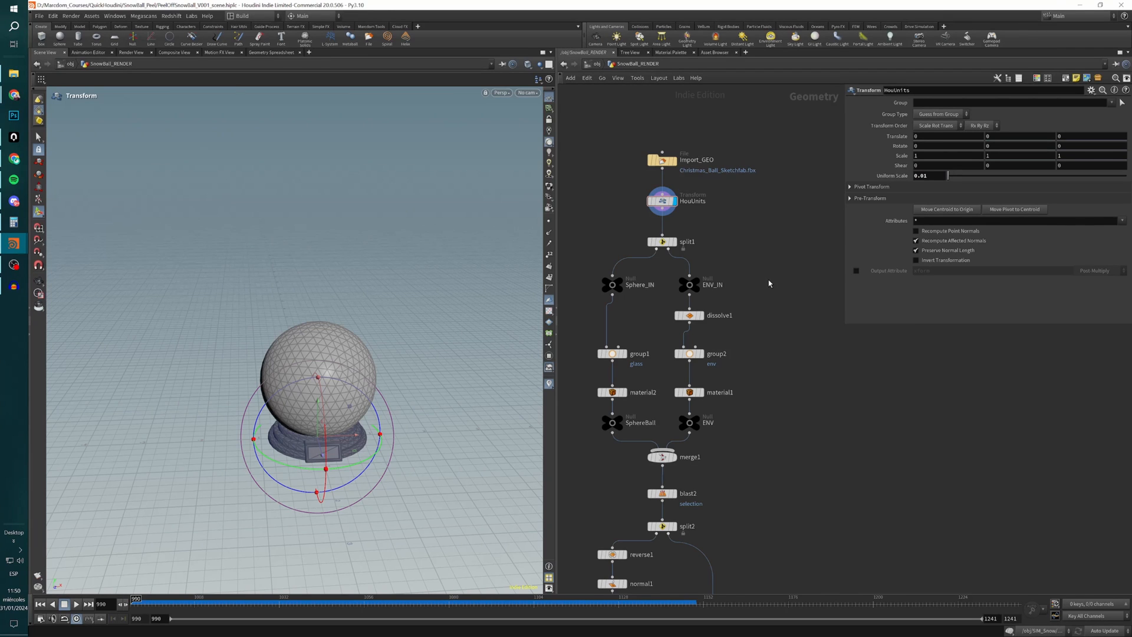
Display split1 and its two outputs, Sphere_IN and ENV_IN, to check how the geometry is separated.
click(676, 242)
click(662, 243)
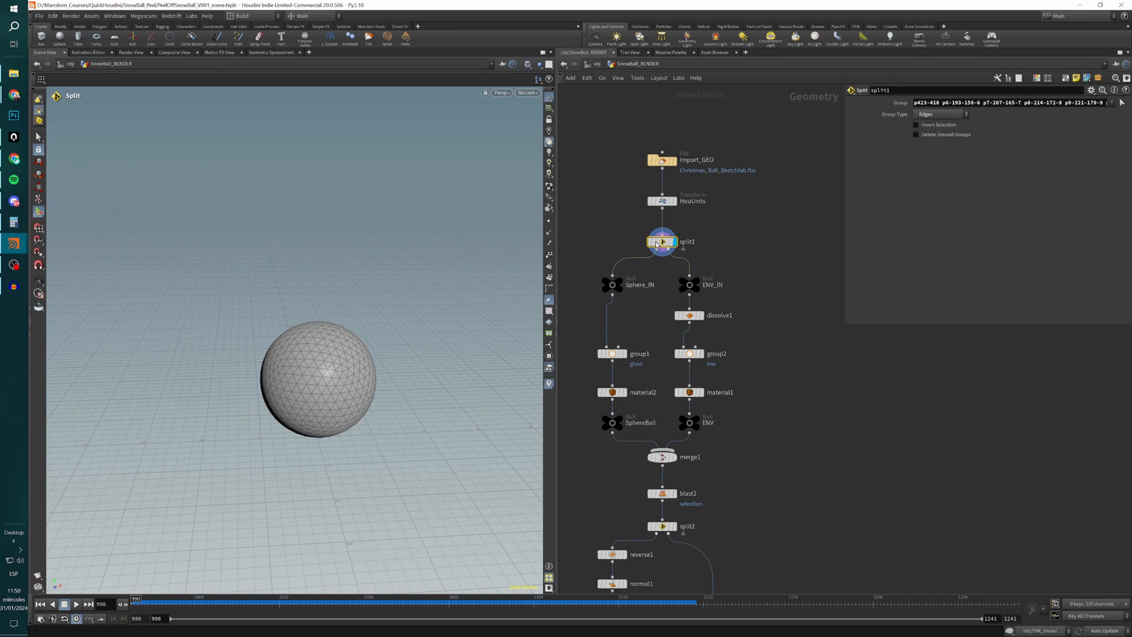
click(611, 283)
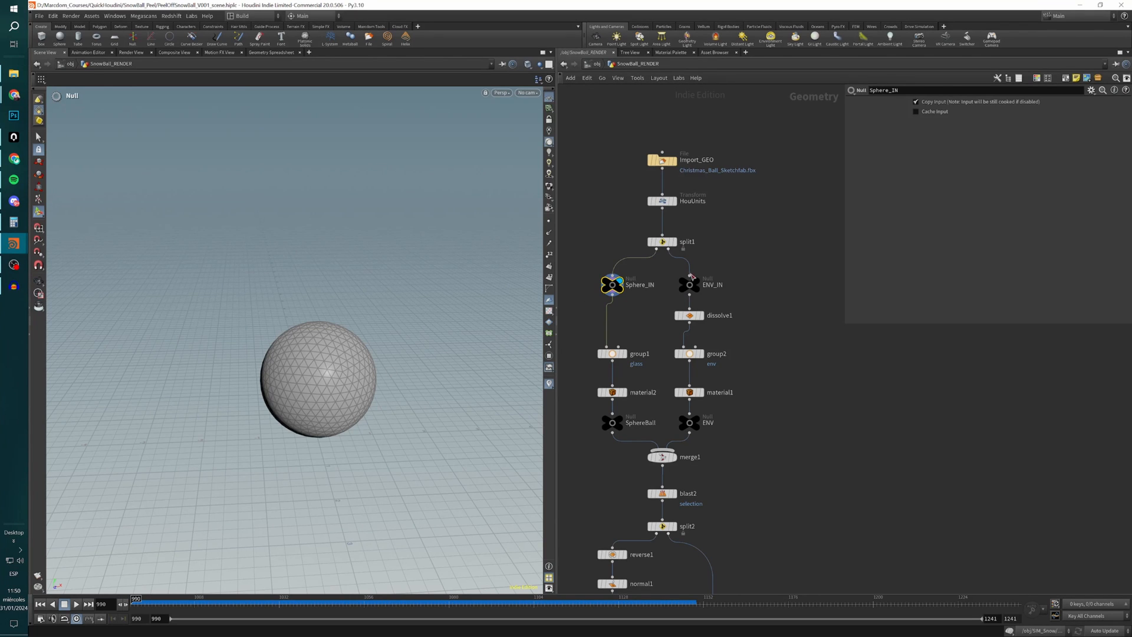
click(688, 284)
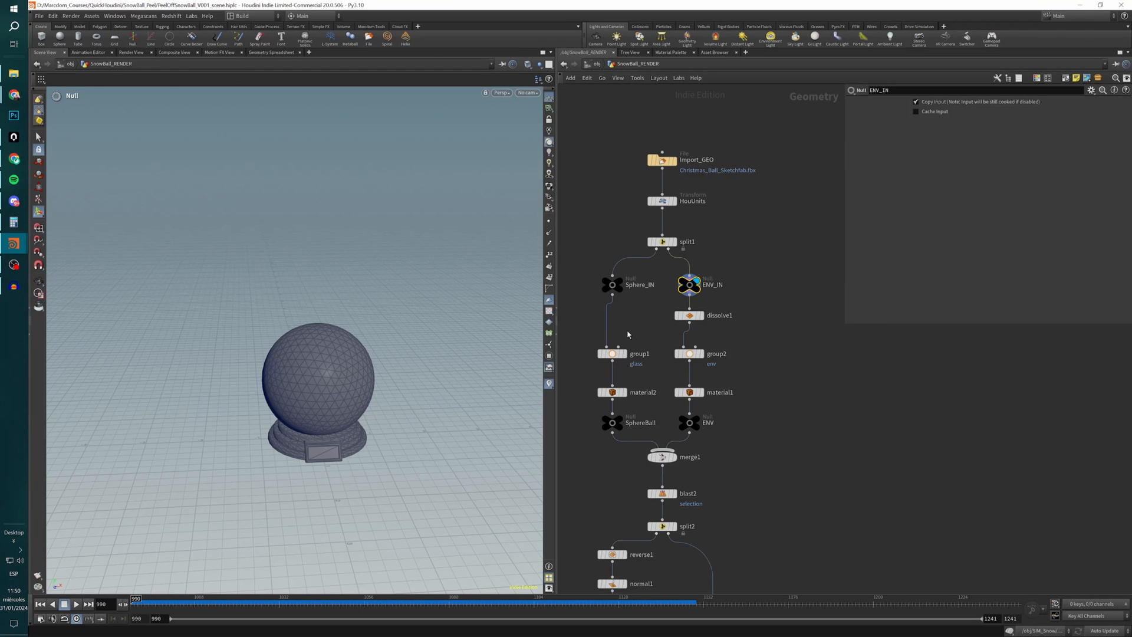
Display the group1 node under Sphere_IN and inspect its group name.
middle_drag(635, 333, 640, 251)
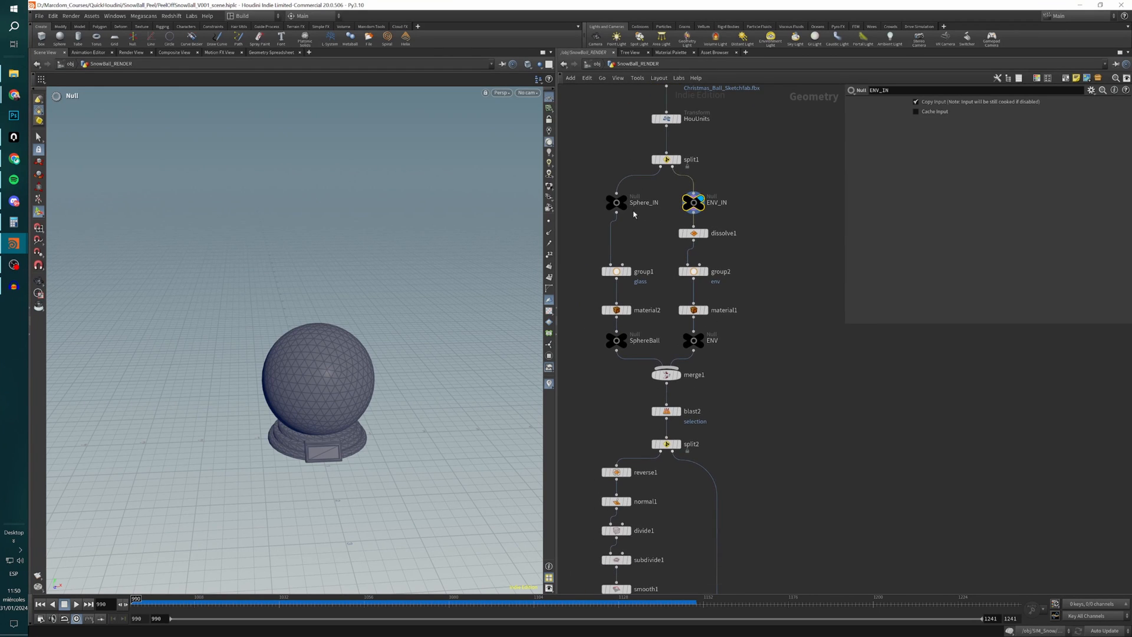
click(627, 272)
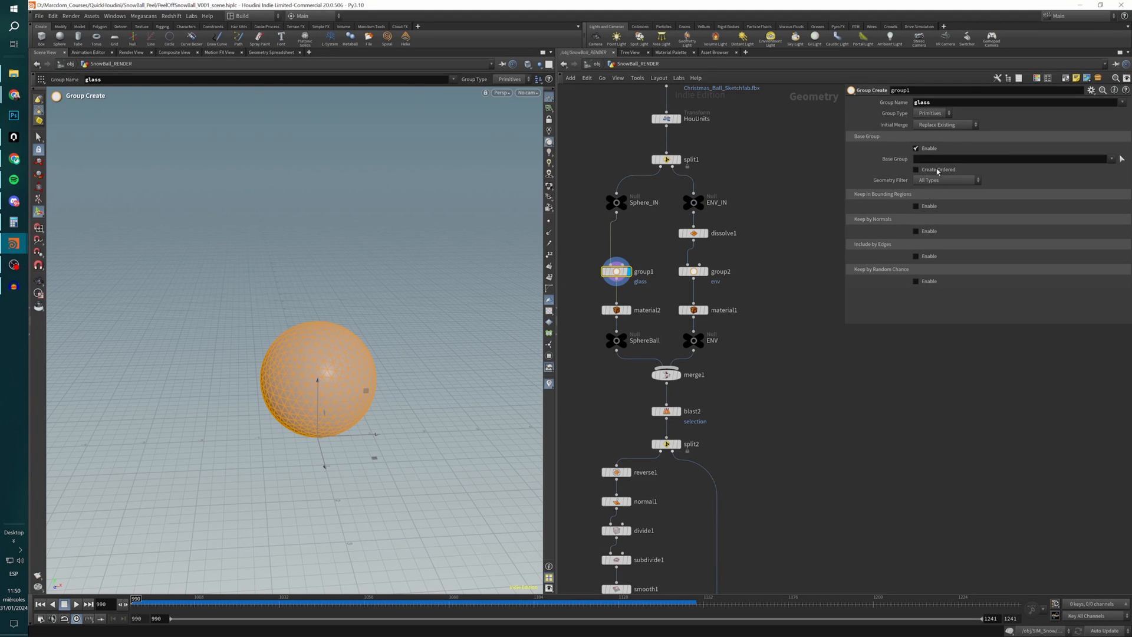
double_click(935, 101)
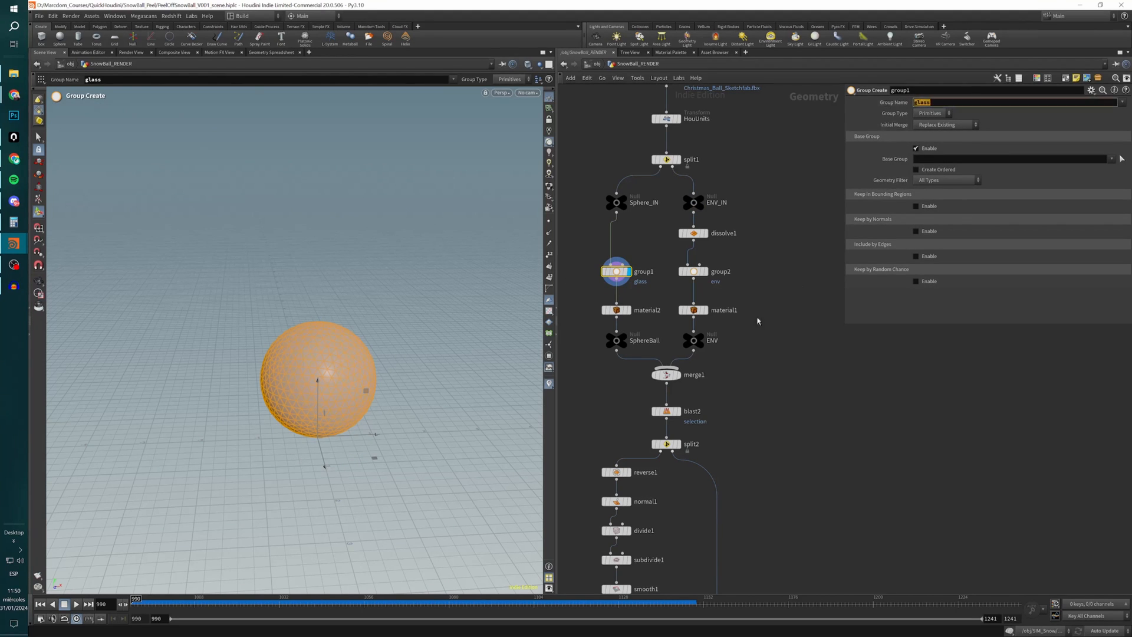
click(751, 336)
Display material2 with viewport materials turned on, examine the glass sphere from several angles and display the SphereBall null.
click(630, 311)
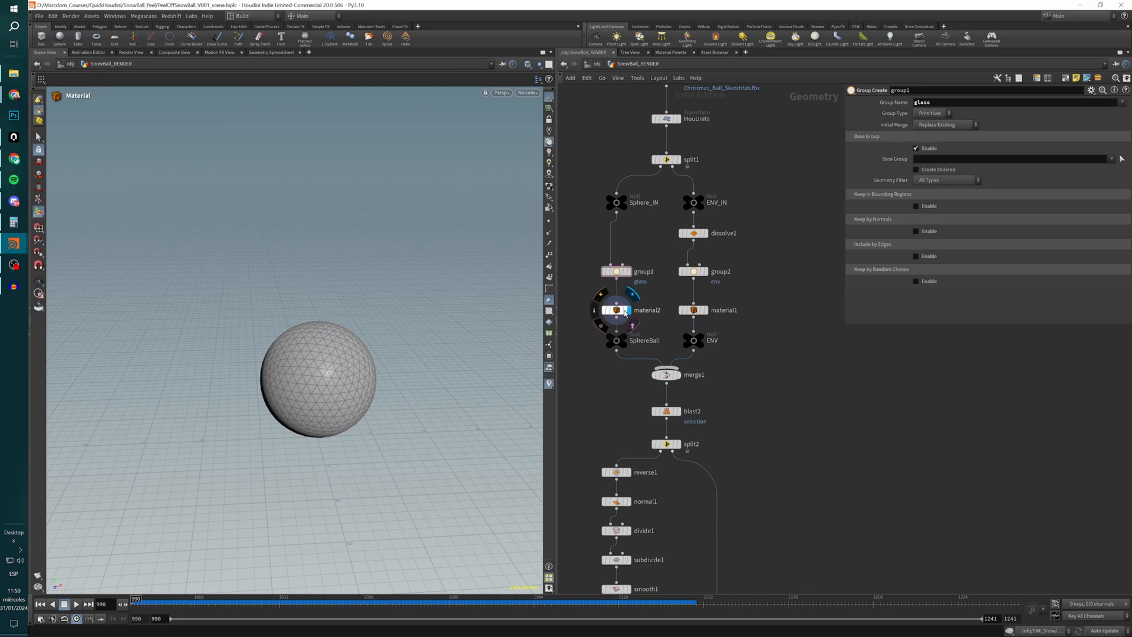
click(614, 313)
mouse_move(616, 314)
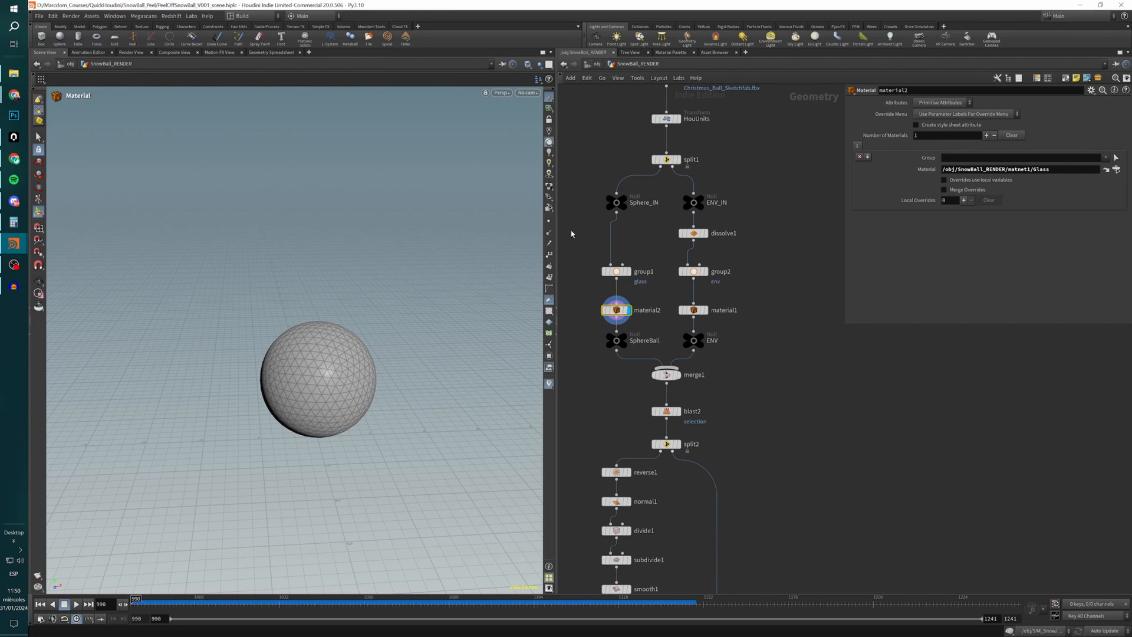
click(549, 187)
alt+drag(421, 384, 367, 368)
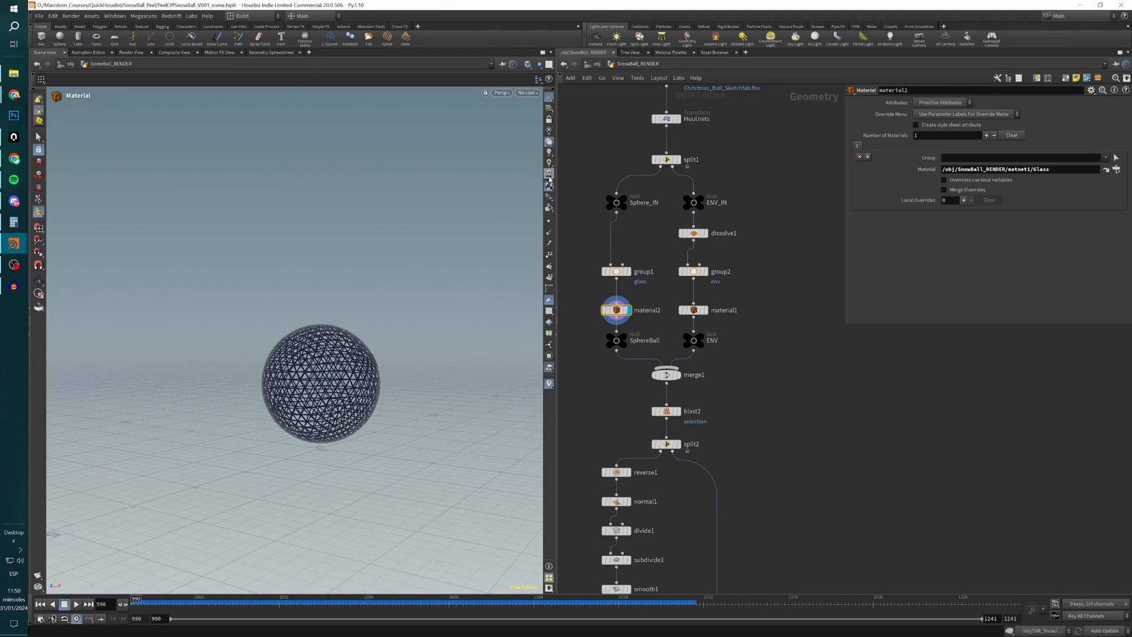
alt+right_drag(360, 367, 367, 380)
alt+drag(366, 380, 349, 390)
alt+middle_drag(349, 391, 353, 345)
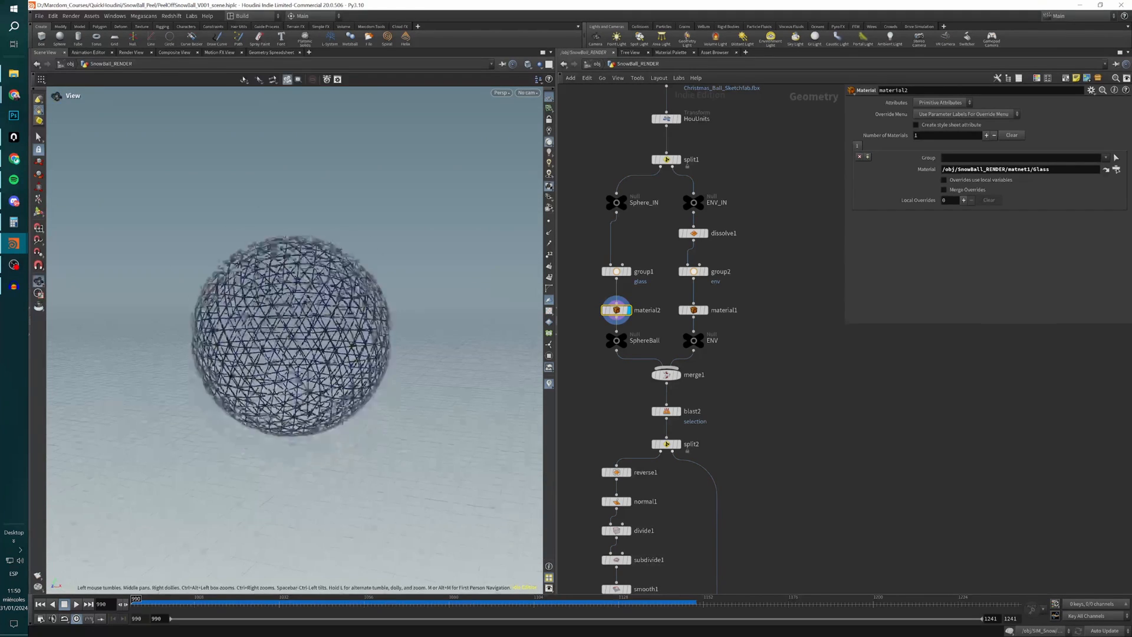
mouse_move(352, 345)
alt+mouse_down()
mouse_move(349, 358)
mouse_move(370, 356)
alt+mouse_up()
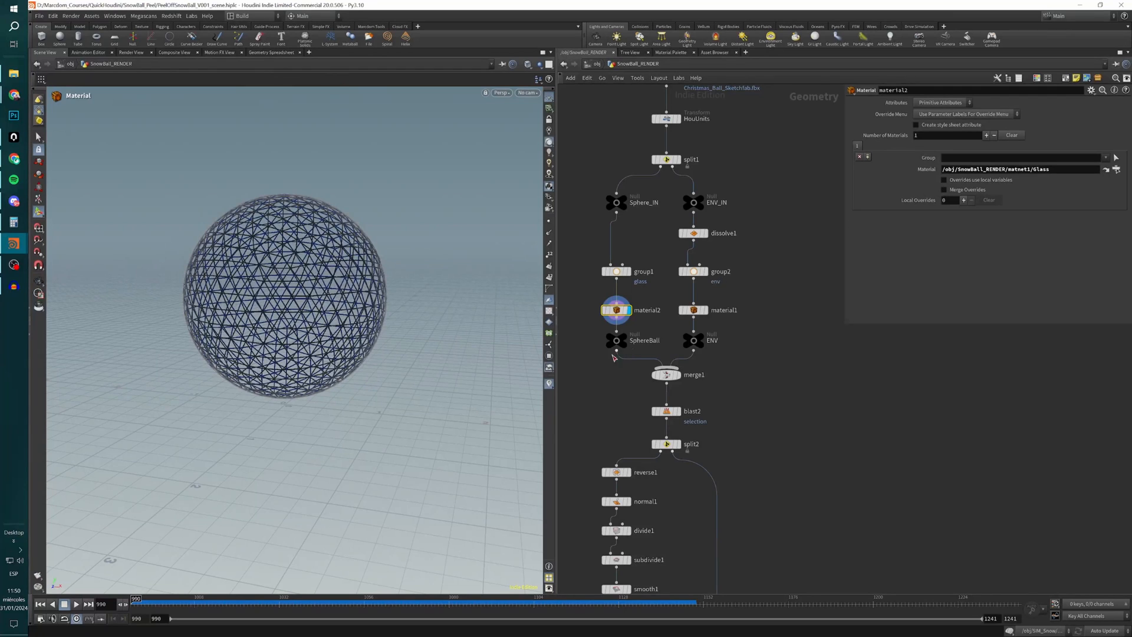
mouse_move(624, 336)
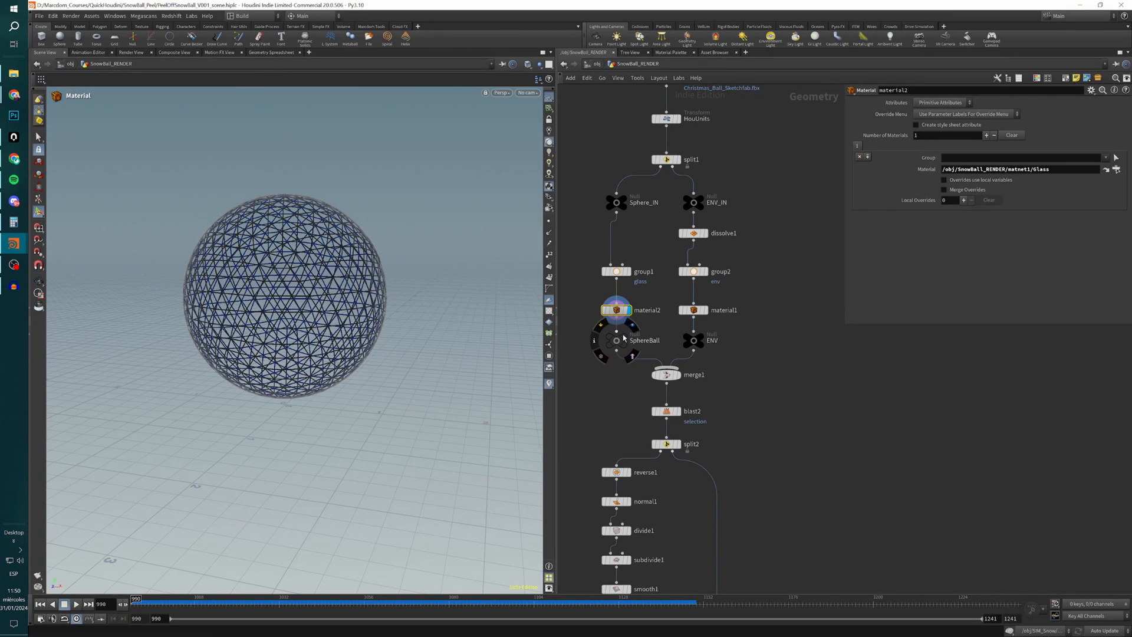
click(626, 340)
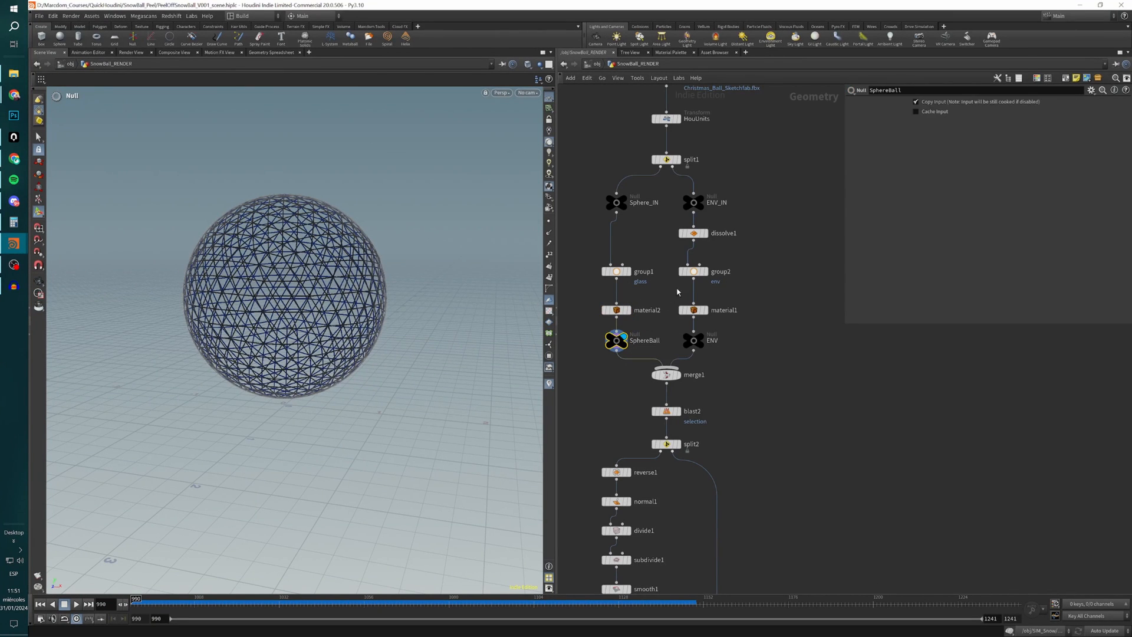
Display dissolve1 and group2 in the ENV_IN branch and examine the environment geometry without the covering sphere.
click(697, 234)
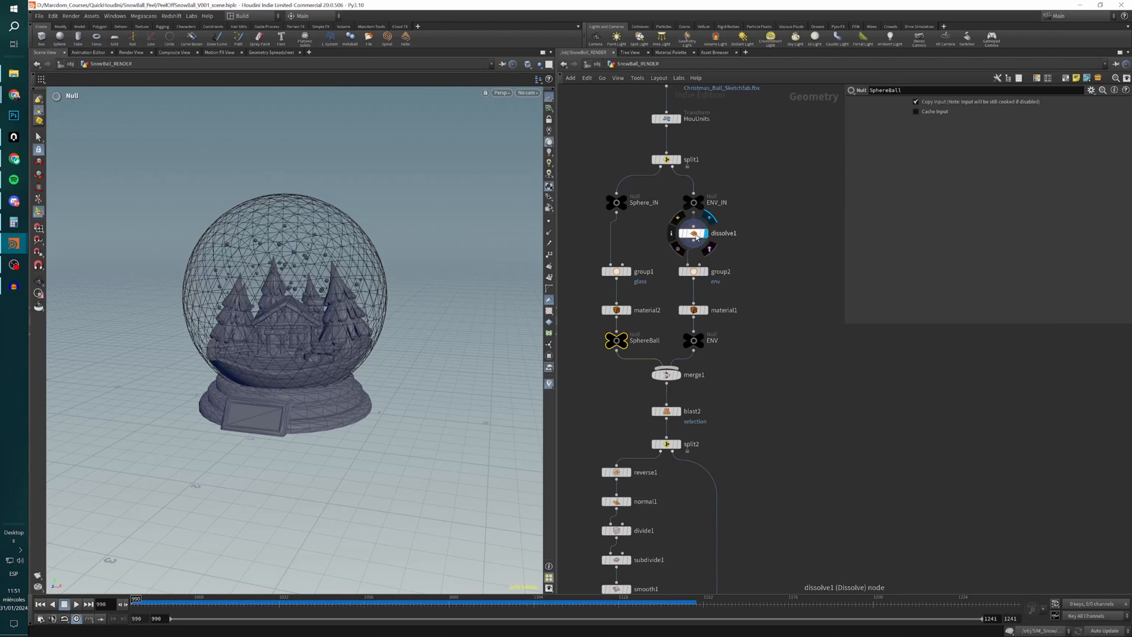
click(697, 237)
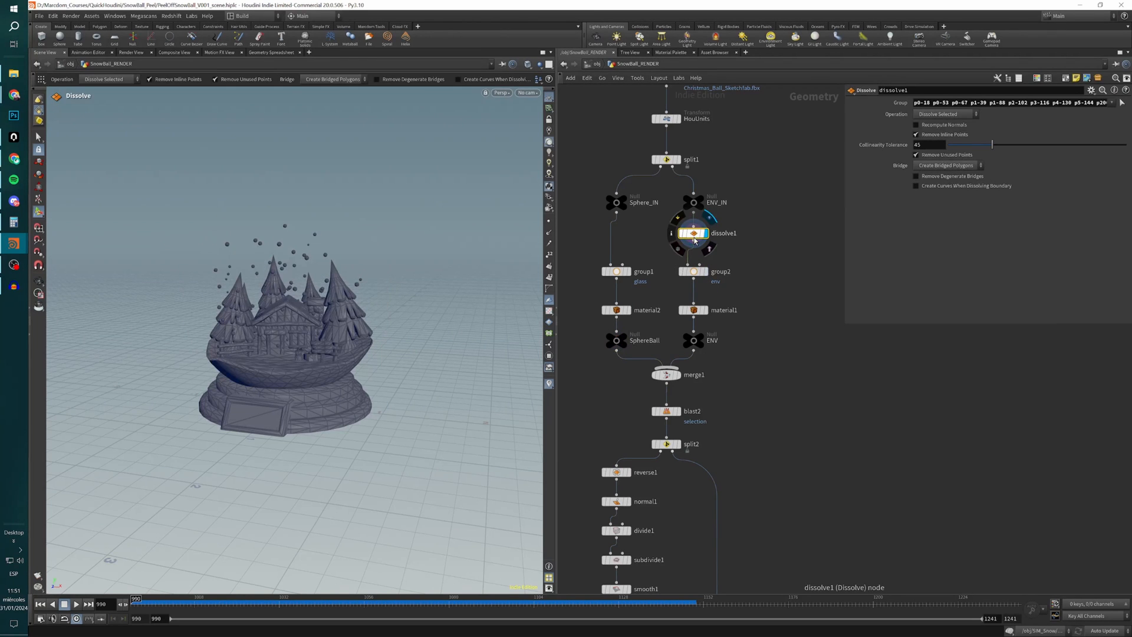
mouse_move(255, 321)
alt+mouse_down()
mouse_move(340, 321)
mouse_move(258, 350)
mouse_move(250, 324)
alt+mouse_up()
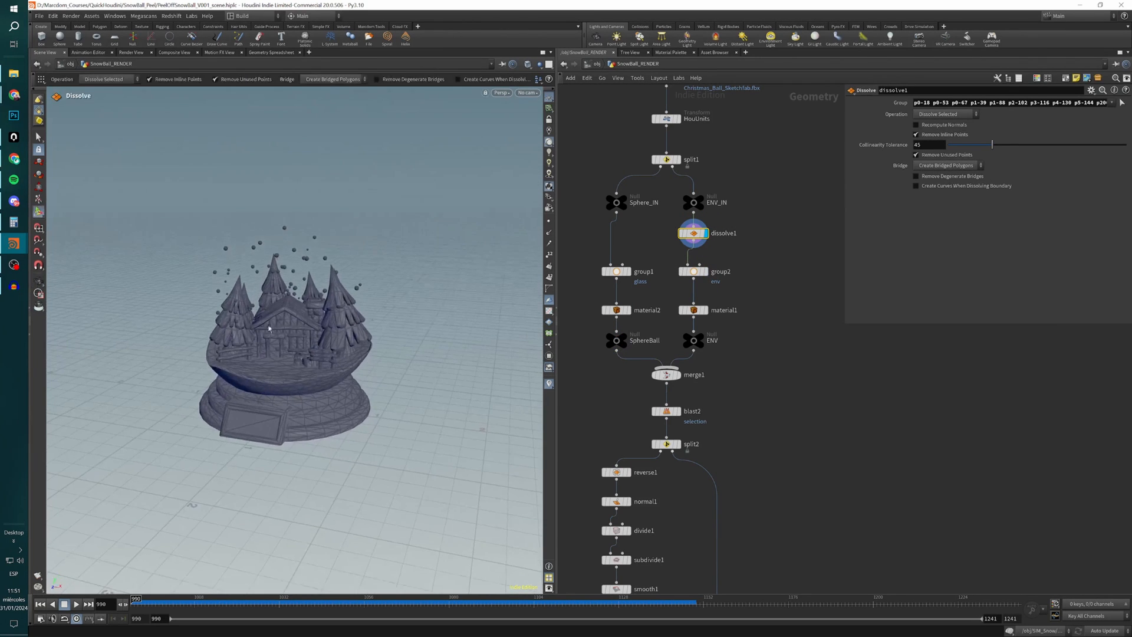
scroll(303, 385, down, 3)
alt+drag(303, 387, 305, 334)
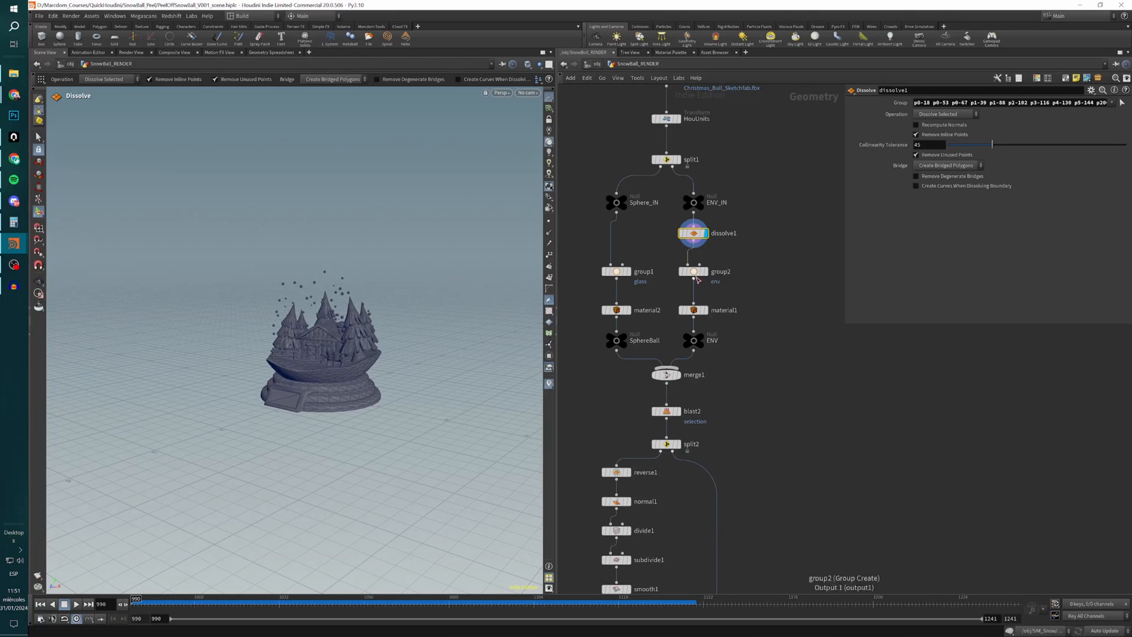
click(694, 273)
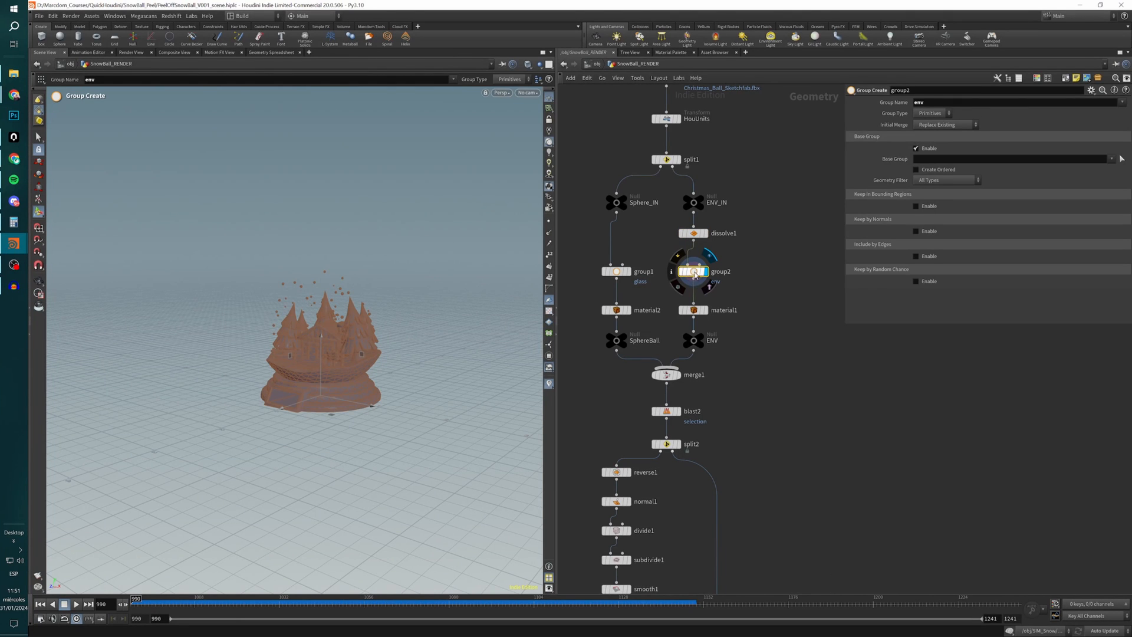
alt+drag(291, 329, 331, 342)
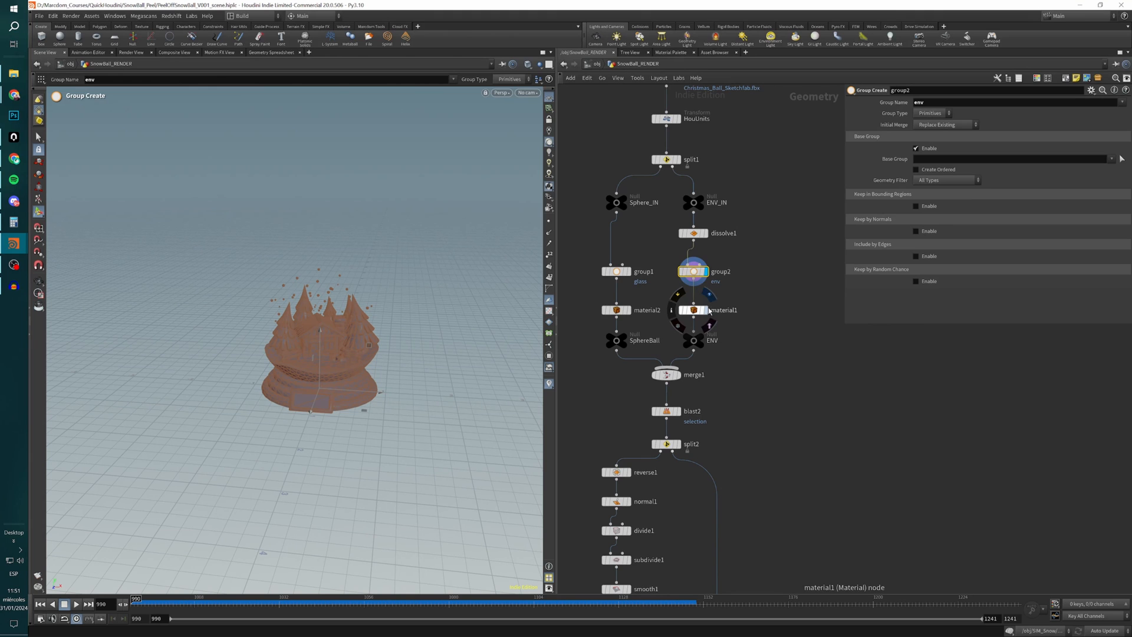
Display material1 on the environment, examine the textured house and trees, and turn viewport materials off.
click(706, 311)
click(694, 310)
alt+right_drag(378, 327, 436, 331)
alt+drag(436, 331, 434, 358)
alt+middle_drag(418, 373, 332, 374)
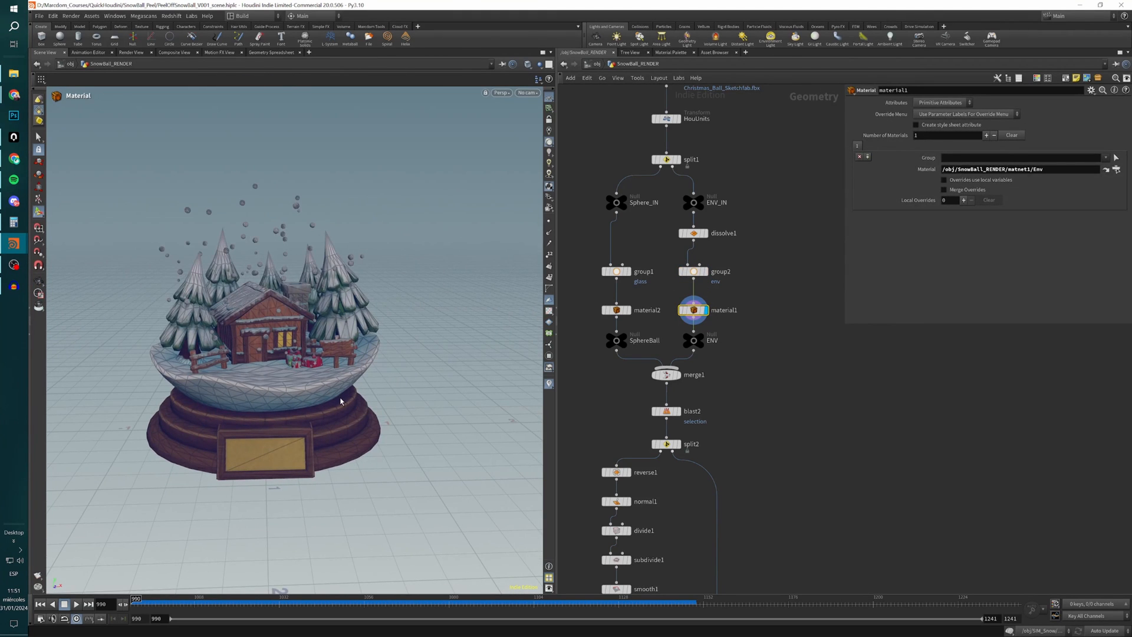
click(549, 188)
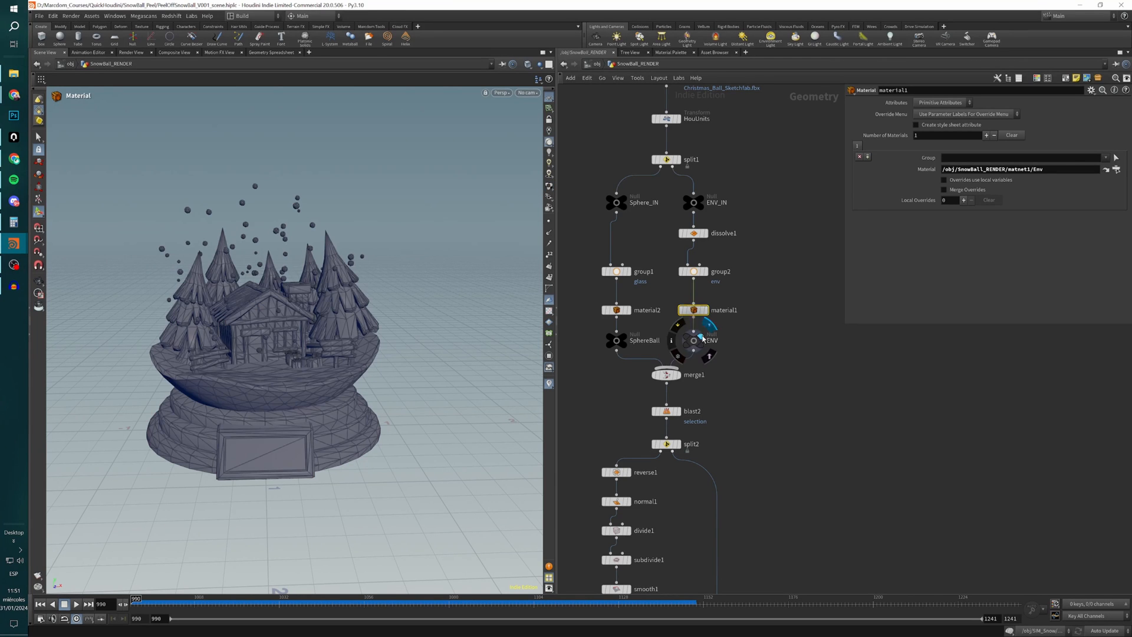
Display merge1 to view the recombined sphere and environment, and compare it with the HouUnits output.
click(678, 375)
click(665, 374)
alt+drag(329, 366, 301, 333)
scroll(354, 336, down, 3)
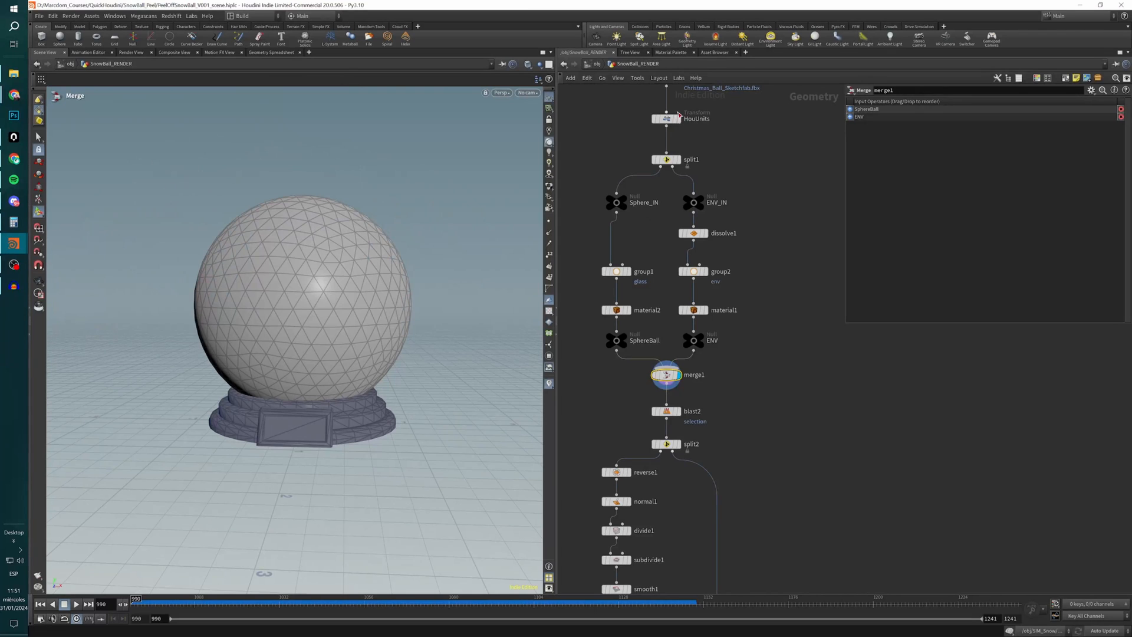
click(671, 118)
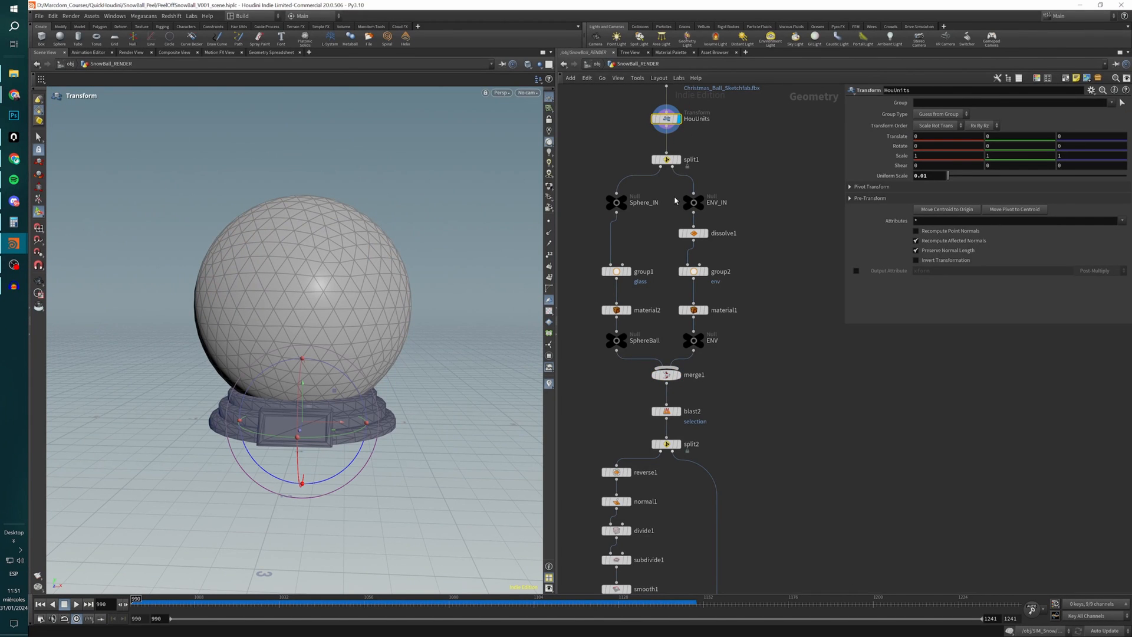
Display blast2 and split2 to examine the removed primitives and the isolated base of the globe.
click(665, 411)
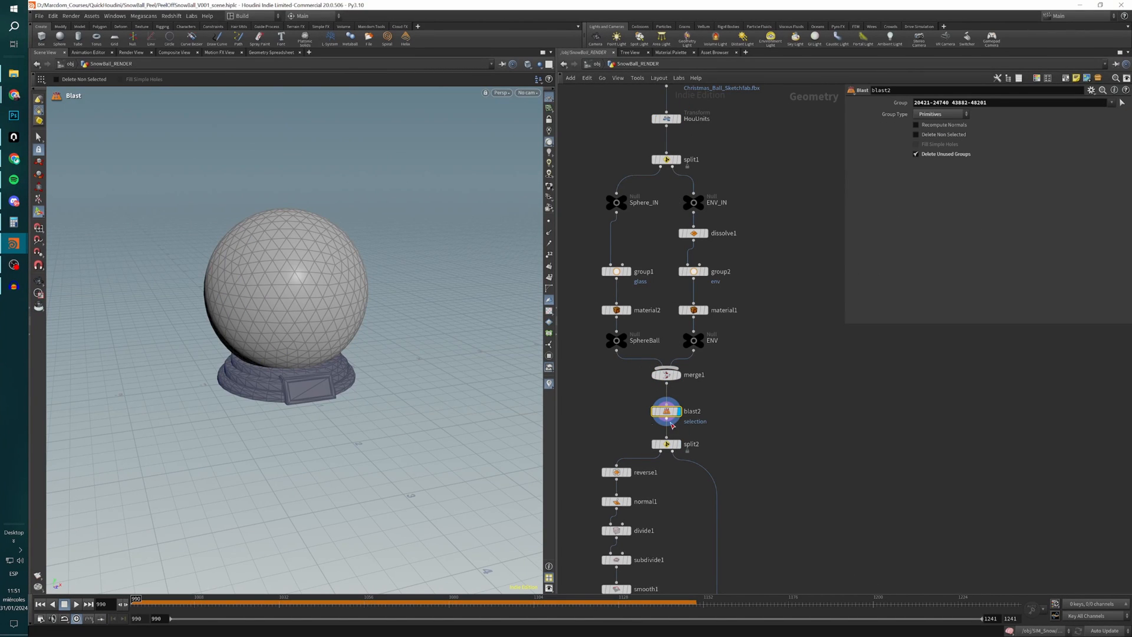
click(667, 444)
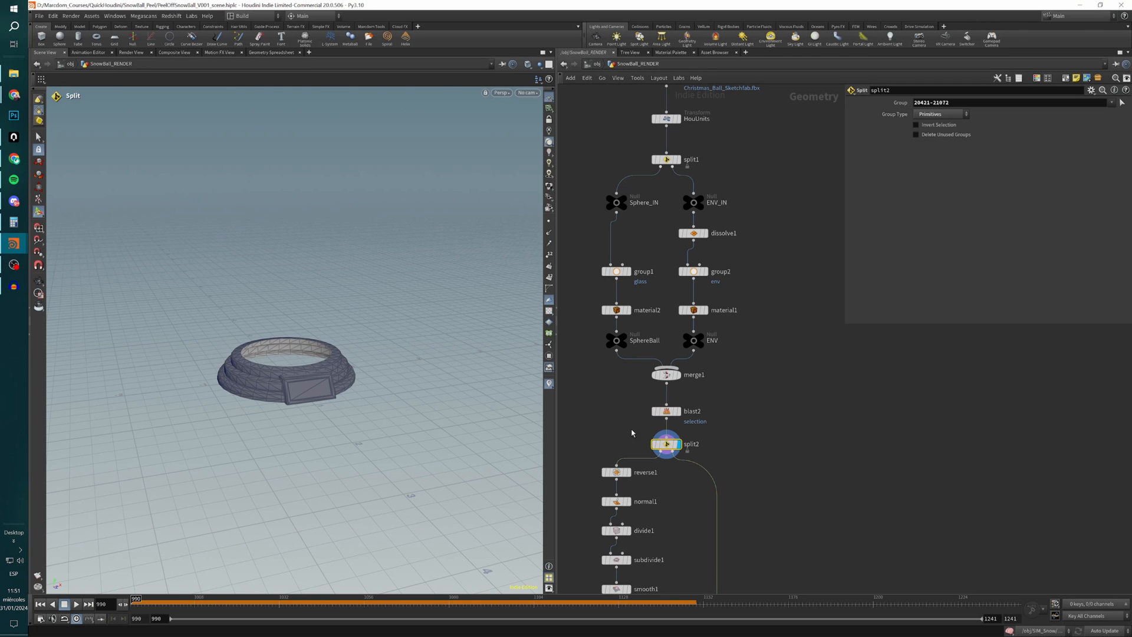
middle_drag(613, 433, 624, 325)
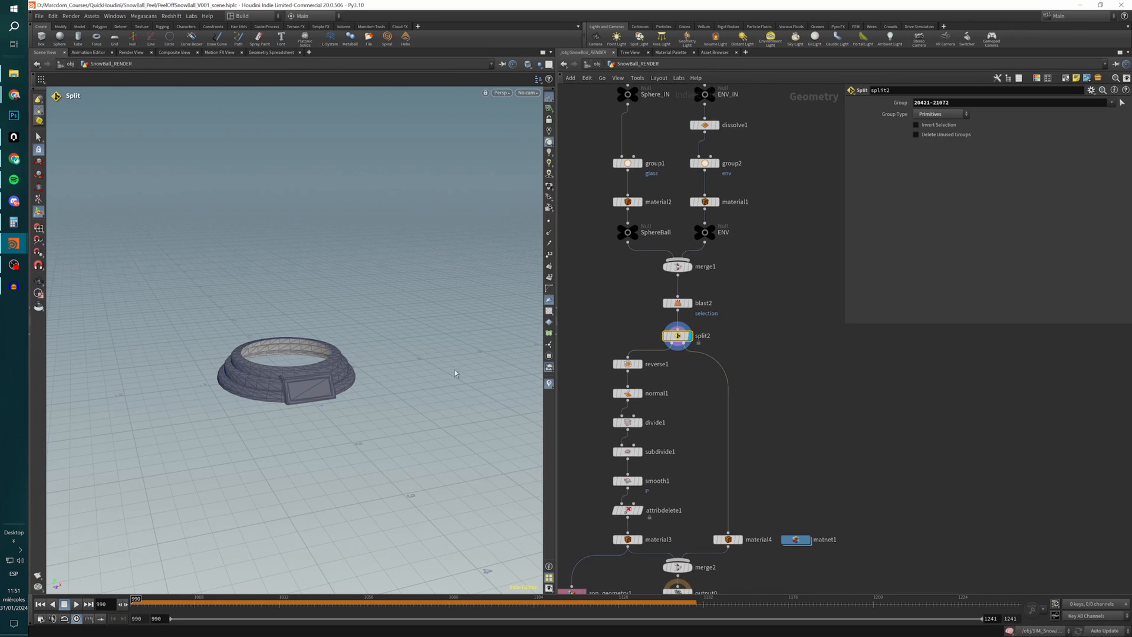
alt+drag(340, 387, 285, 402)
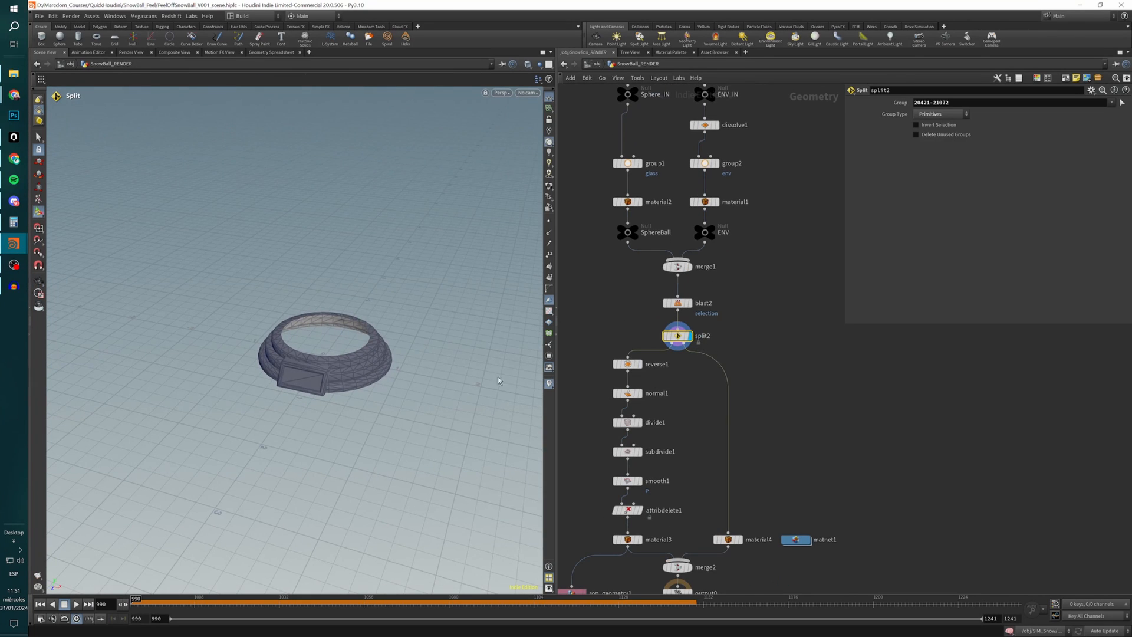
Display reverse1 and normal1 to examine the corrected face orientation and normals on the globe's base.
click(637, 364)
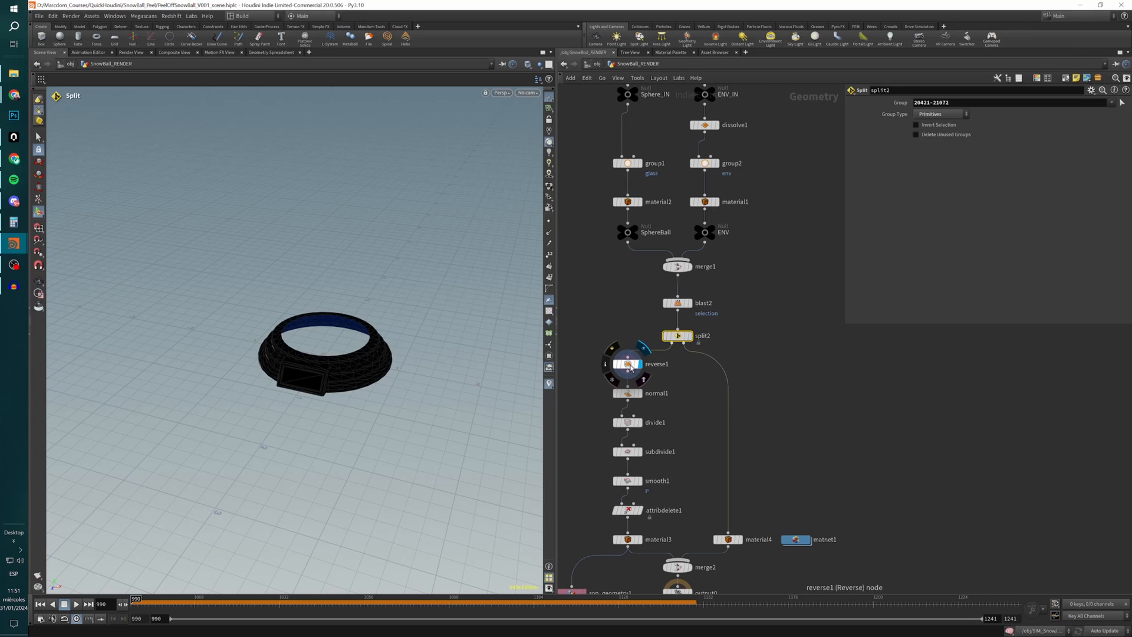
click(628, 394)
alt+drag(354, 397, 320, 373)
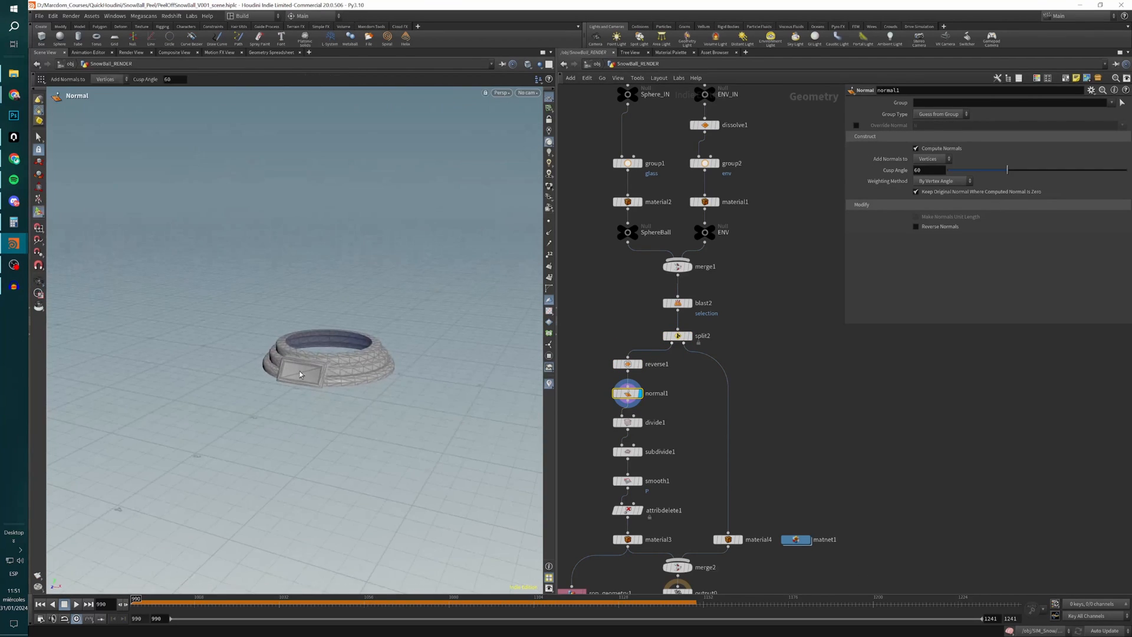
scroll(320, 374, up, 5)
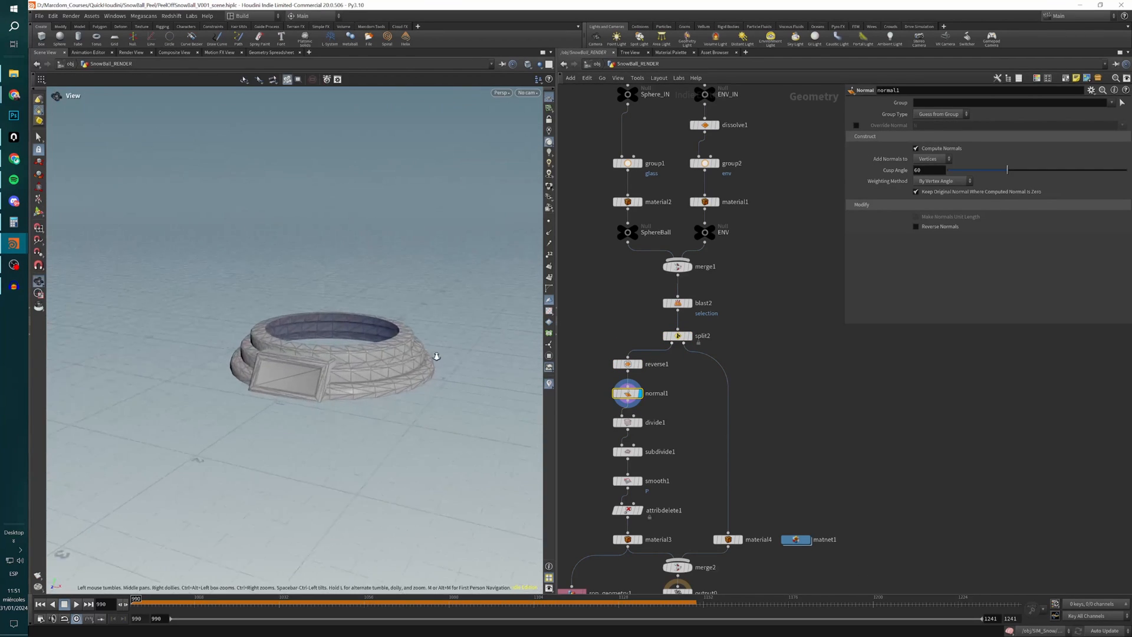
Display divide1 and subdivide1 to examine the bricked and subdivided mesh of the globe's base.
click(640, 423)
alt+drag(310, 391, 342, 389)
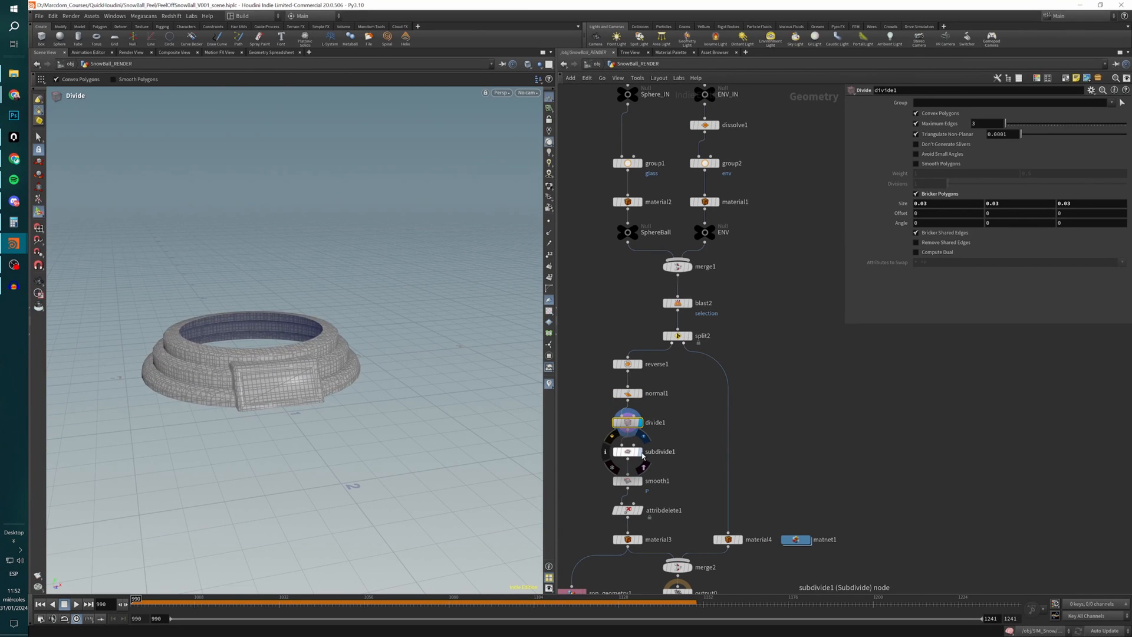
click(639, 453)
click(628, 453)
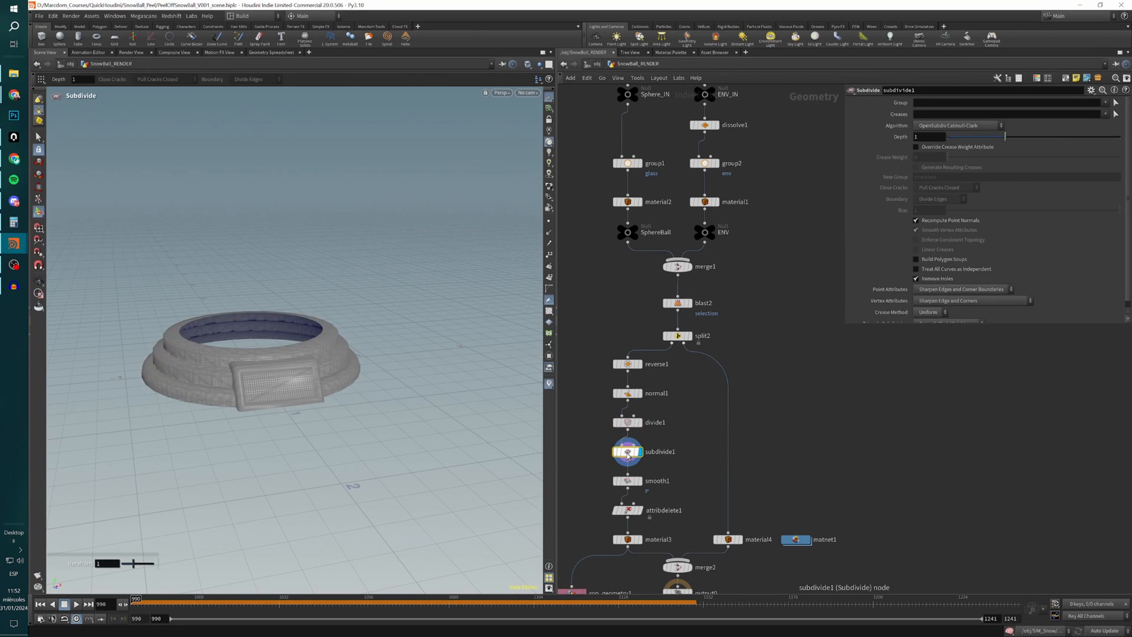
Display smooth1 and attribdelete1 to examine the smoothed base and the settings that remove the shop_materialpath primitive attribute.
click(640, 481)
click(627, 483)
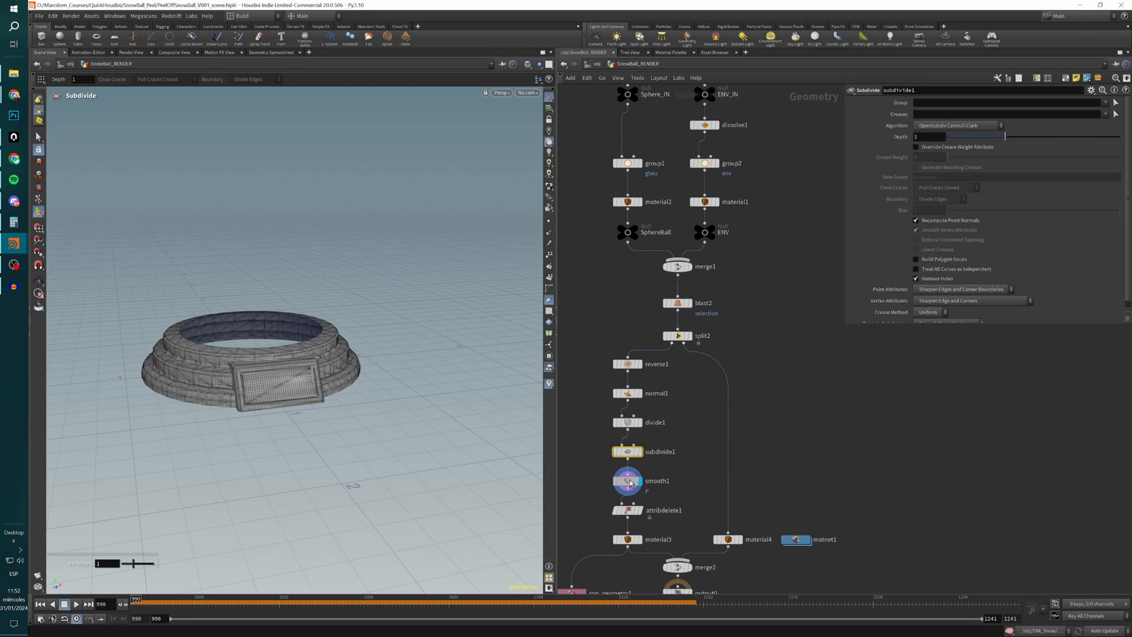
alt+drag(338, 385, 292, 399)
key(Return)
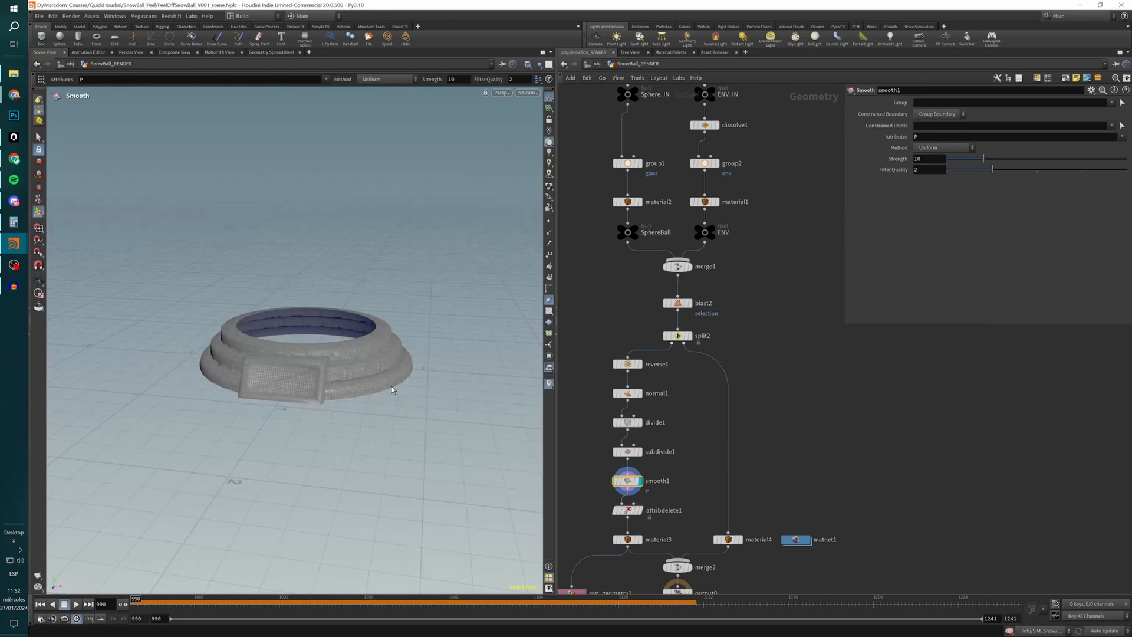
click(640, 511)
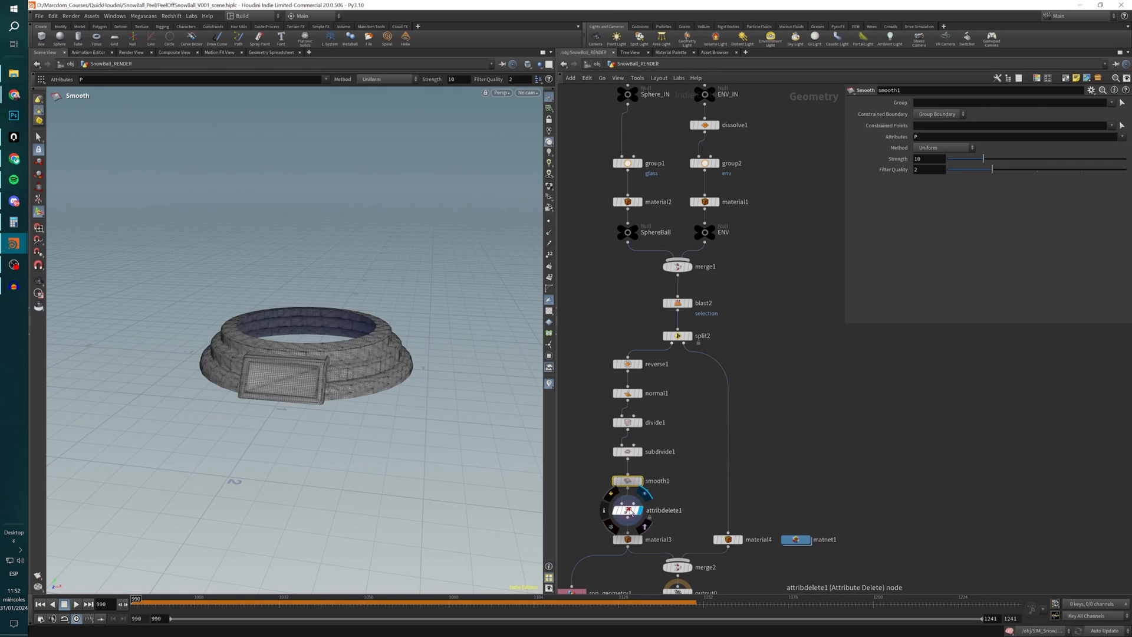
click(629, 512)
scroll(677, 531, up, 3)
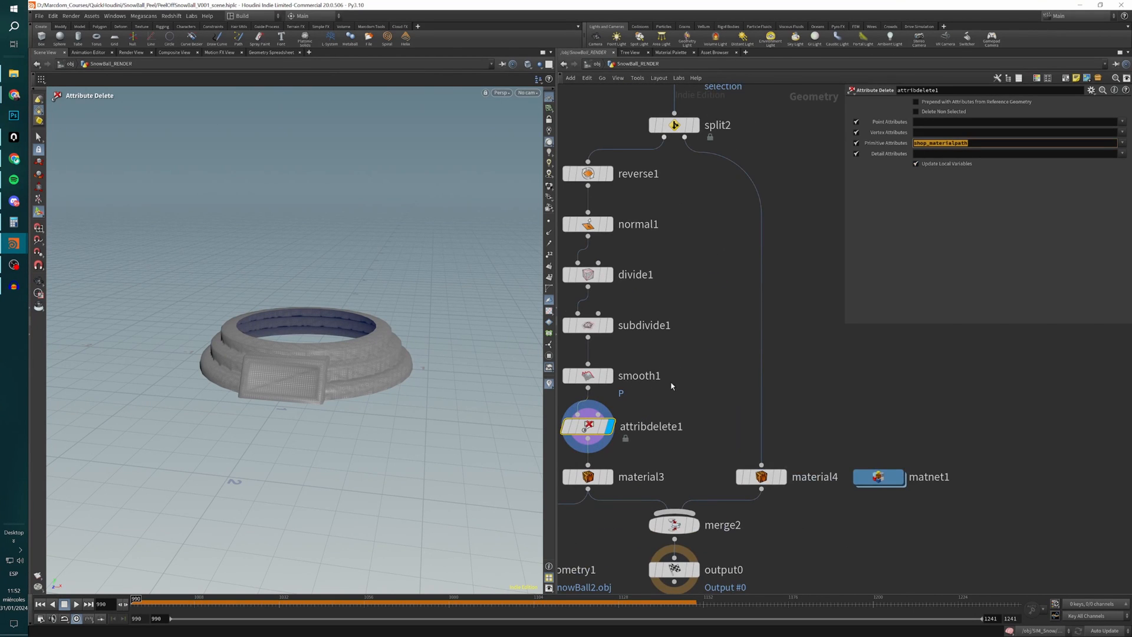
Display material3 and turn viewport materials on to examine the WoodBase material on the globe's base.
middle_drag(668, 395, 712, 277)
click(652, 360)
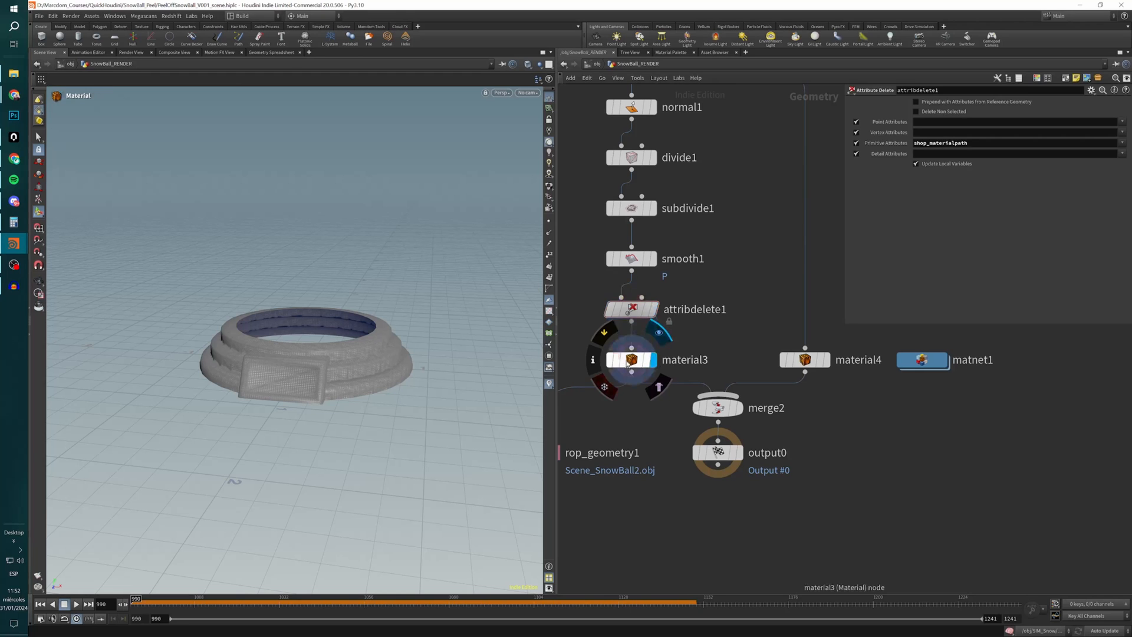
click(629, 364)
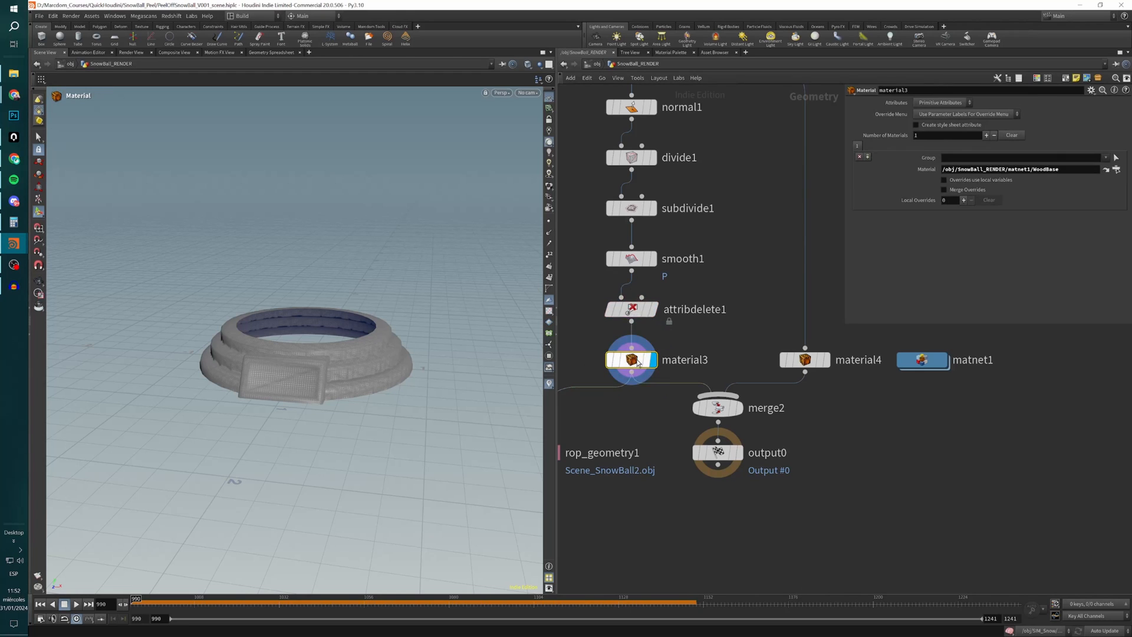
click(549, 186)
alt+drag(307, 378, 366, 379)
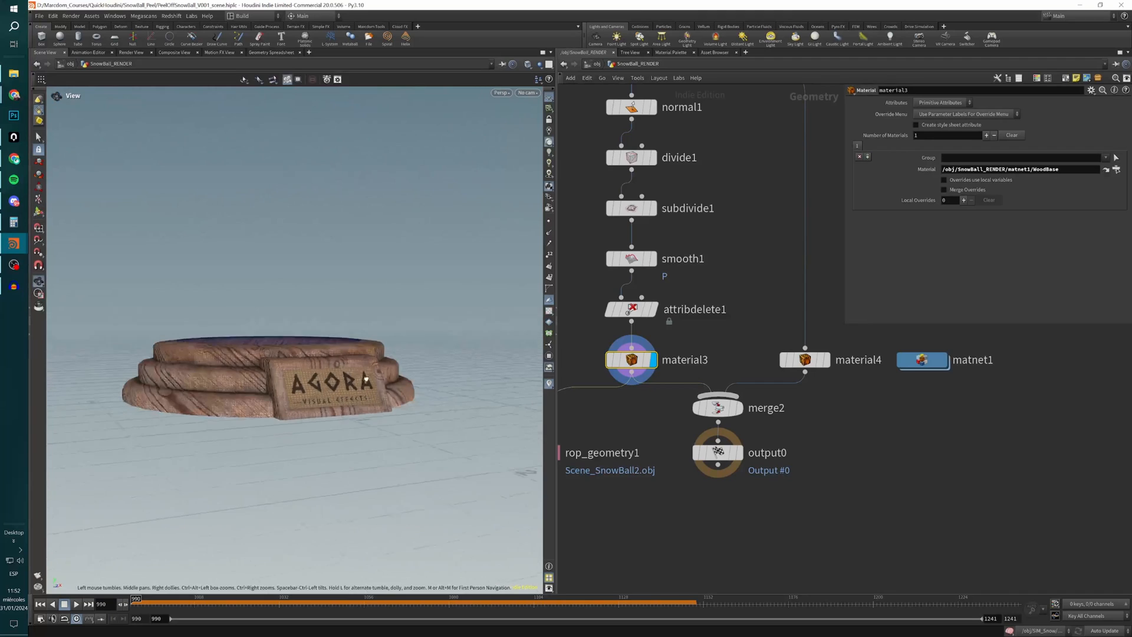
Display and select material4 in the branch parallel to the base to examine its geometry and material assignment.
scroll(685, 286, down, 5)
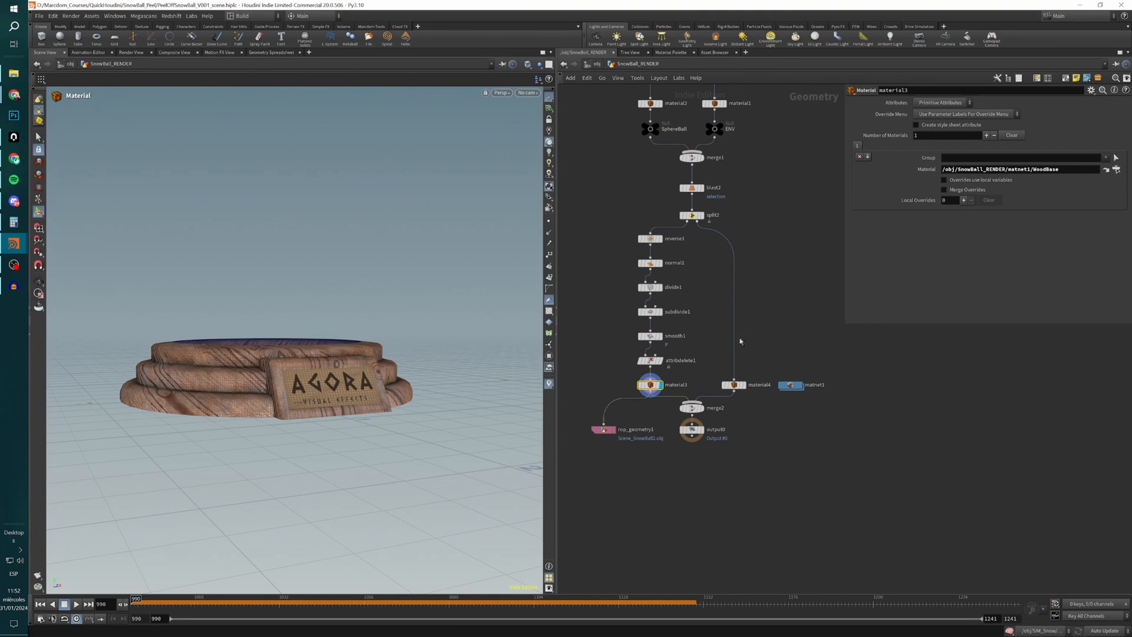
click(745, 384)
click(734, 386)
alt+drag(434, 354, 413, 375)
alt+middle_drag(413, 374, 446, 402)
Display output0 to view the complete snow globe, and inspect the export settings of rop_geometry1.
click(701, 430)
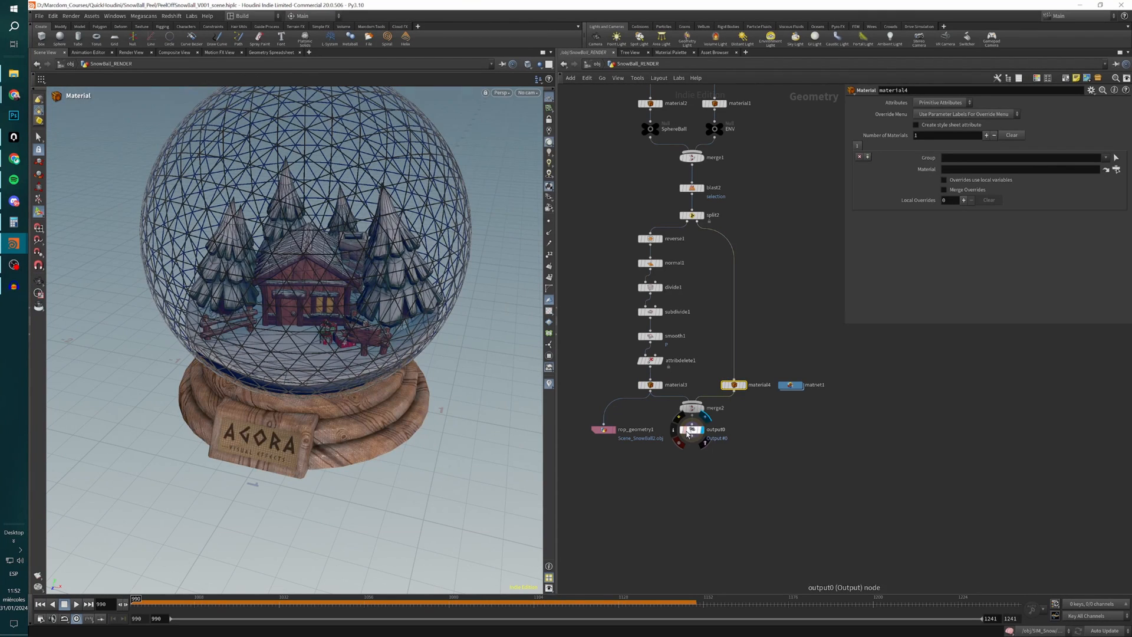
click(602, 431)
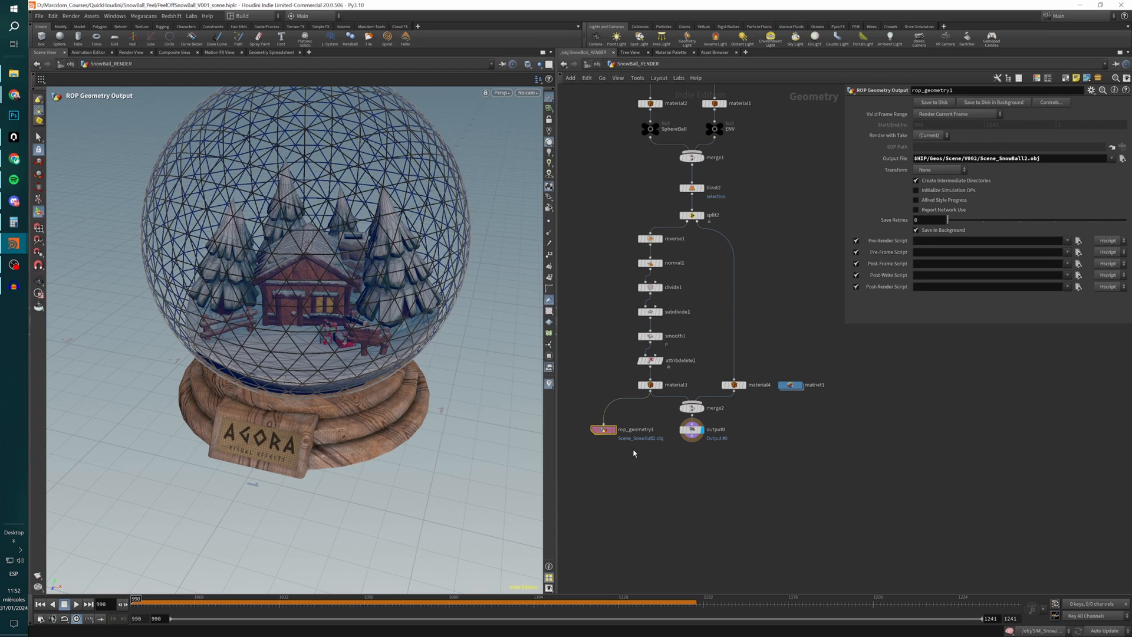
alt+drag(322, 386, 409, 342)
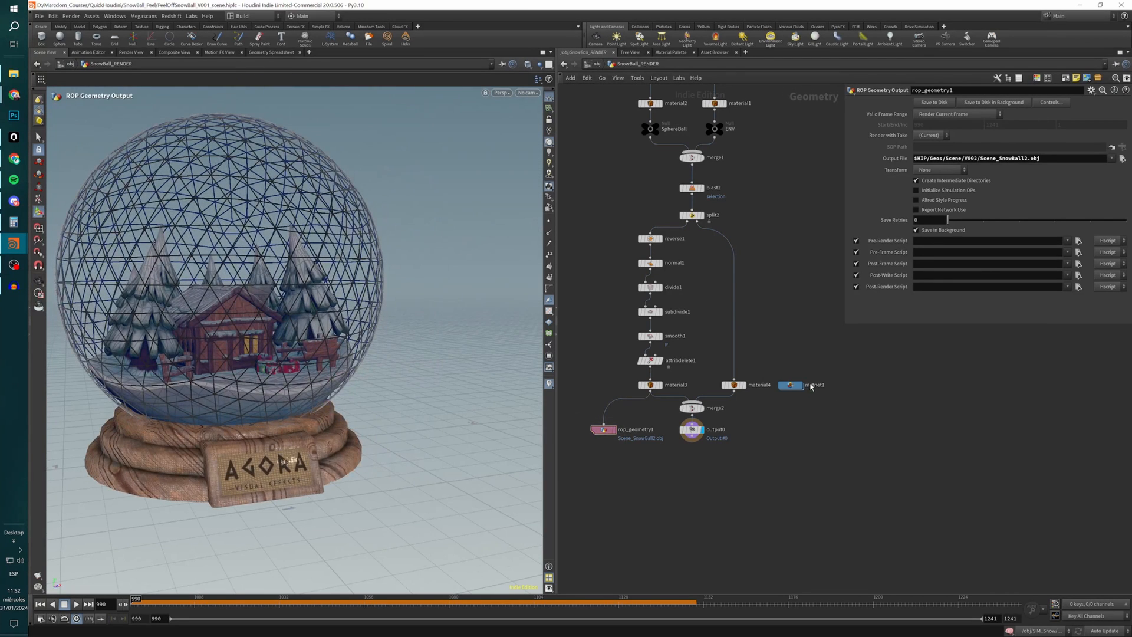
Return to the object level and open the Limitless network to view the curved backdrop from different angles.
key(u)
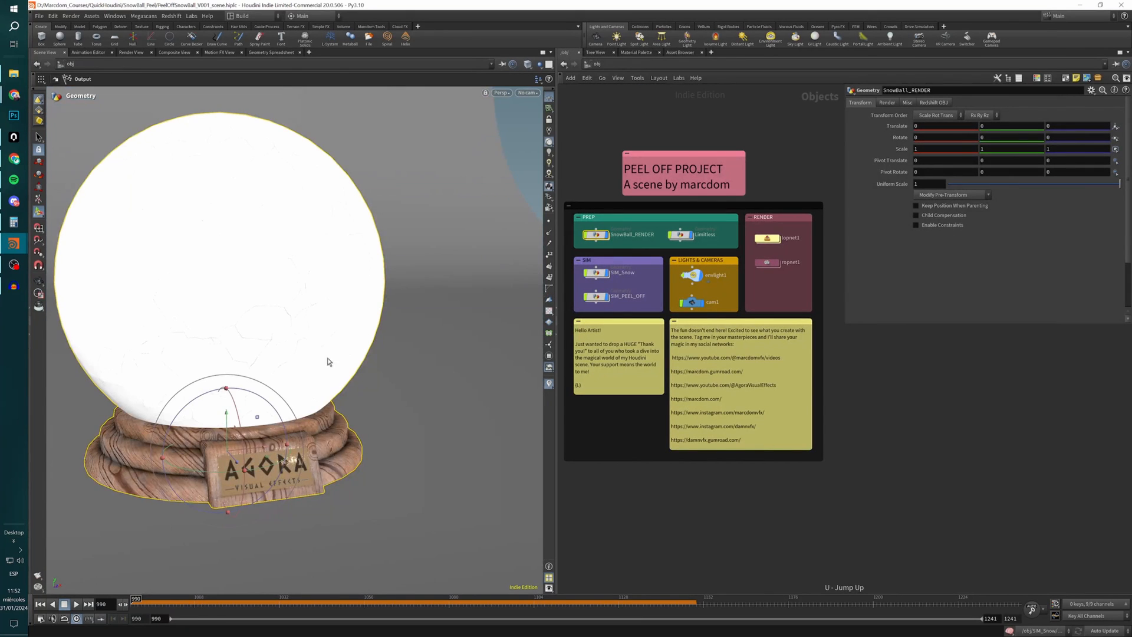
alt+drag(328, 361, 324, 388)
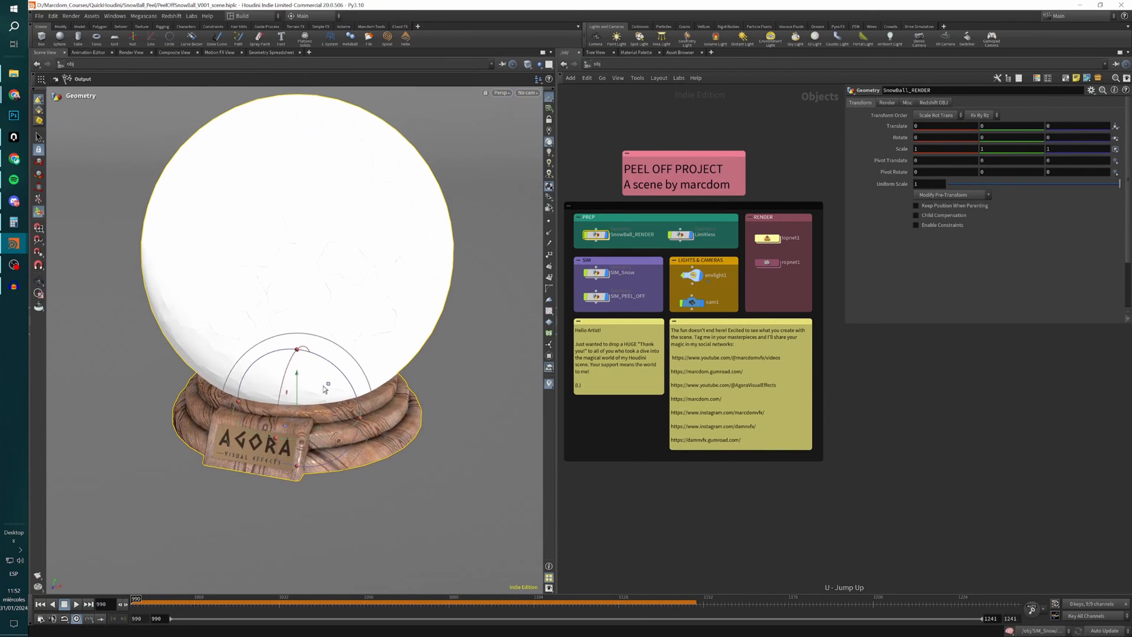
double_click(681, 236)
scroll(303, 320, down, 3)
alt+drag(363, 332, 292, 378)
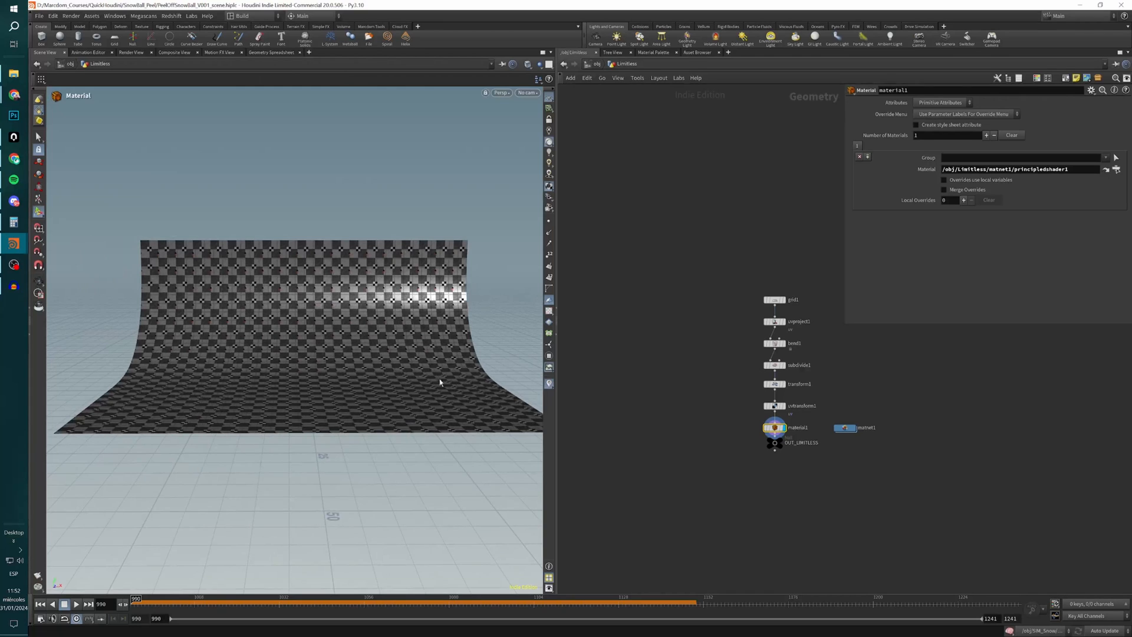
drag(440, 379, 710, 388)
scroll(791, 306, up, 4)
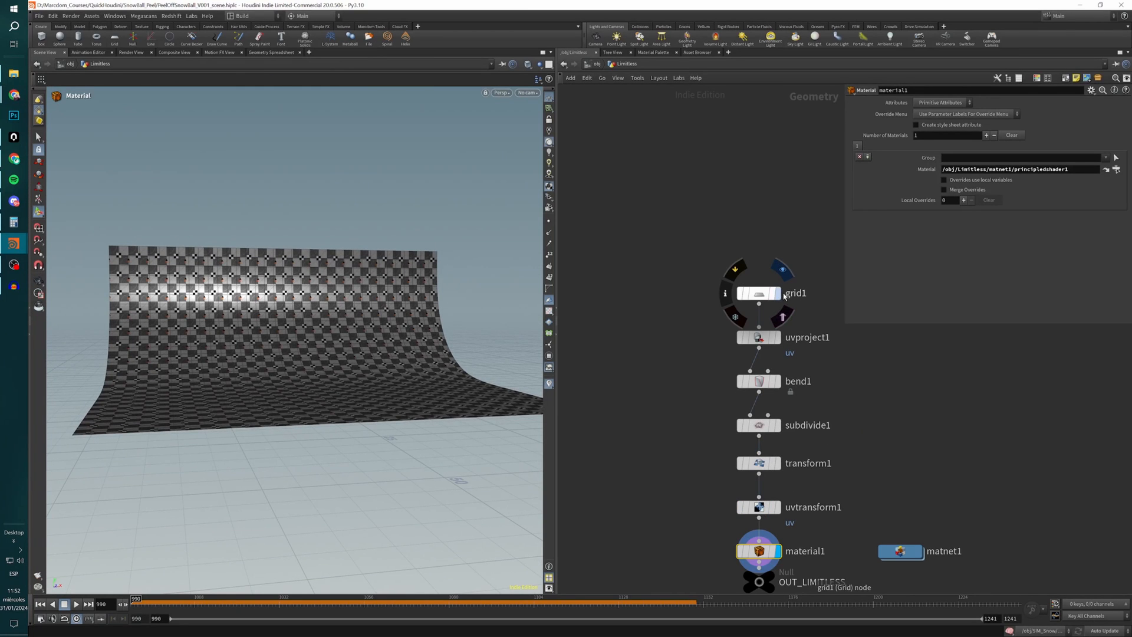
Display grid1 and uvproject1, and turn on the viewport UV texture to examine the backdrop's flat plane and UV projection.
click(778, 294)
click(761, 293)
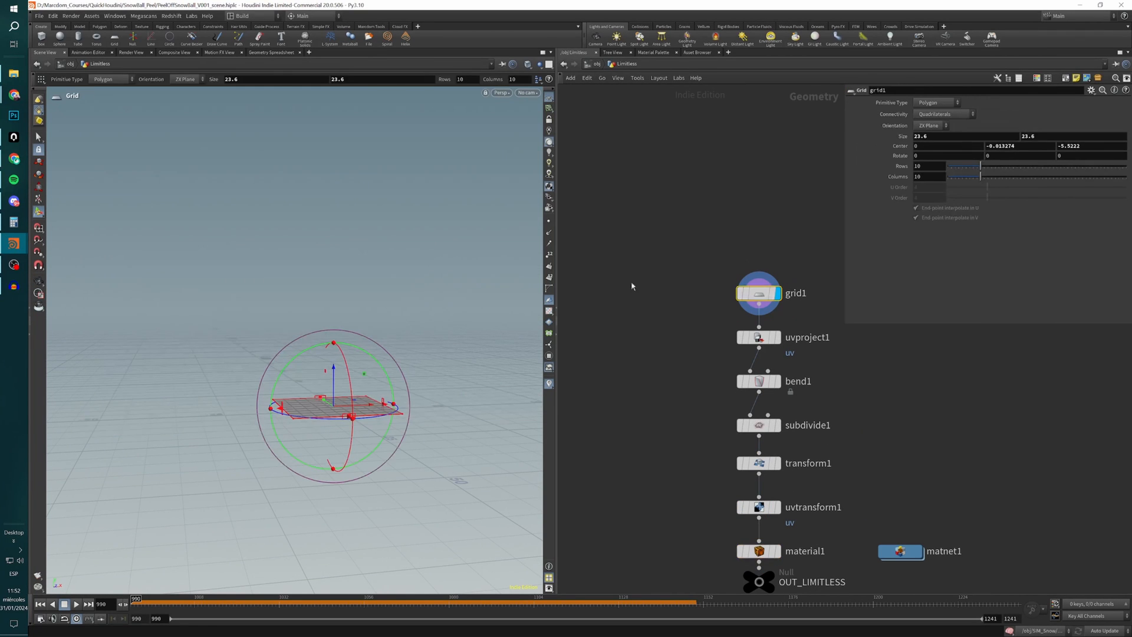
click(776, 338)
click(758, 337)
drag(392, 409, 381, 456)
key(Return)
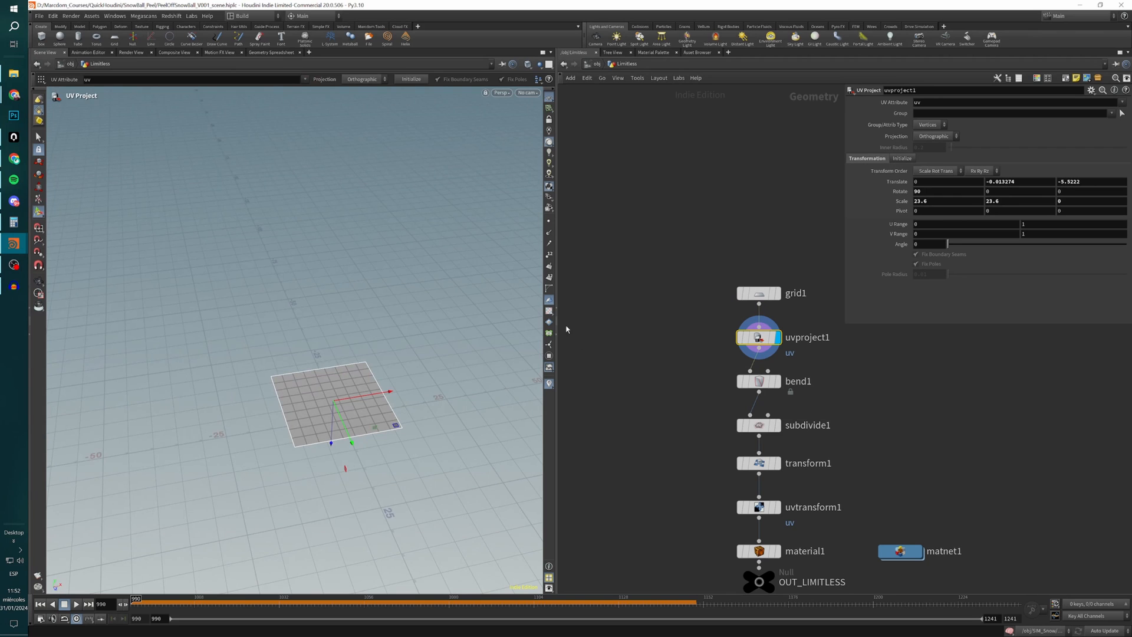
click(549, 312)
scroll(369, 397, up, 5)
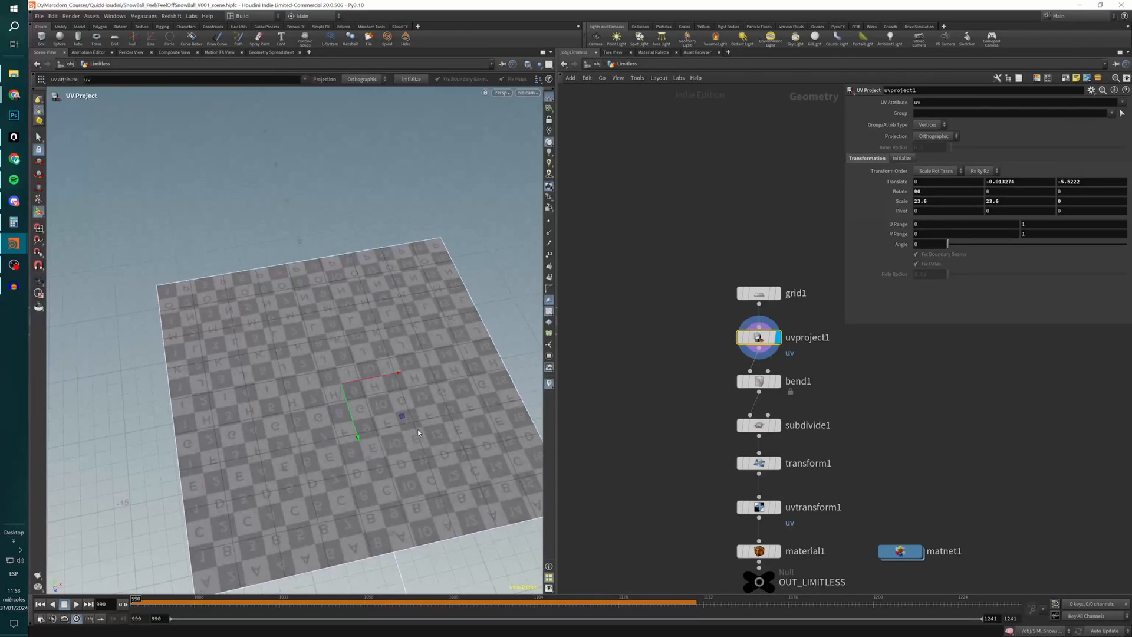
Display bend1 and subdivide1 to examine how the backdrop plane is curved and refined.
click(778, 381)
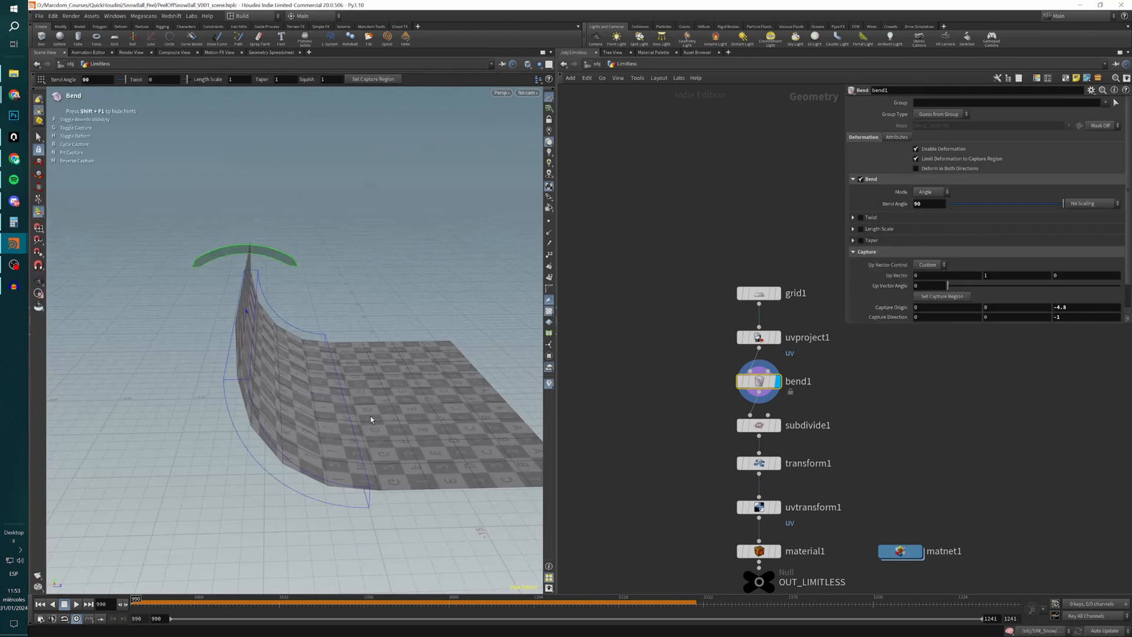
alt+drag(371, 415, 456, 391)
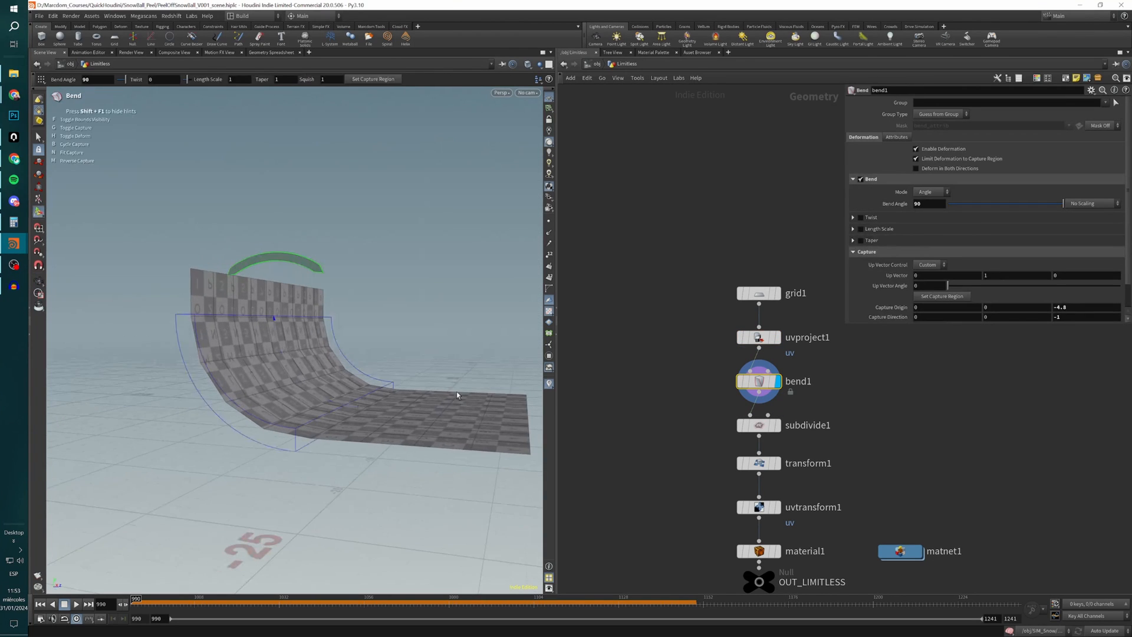
click(777, 427)
click(773, 429)
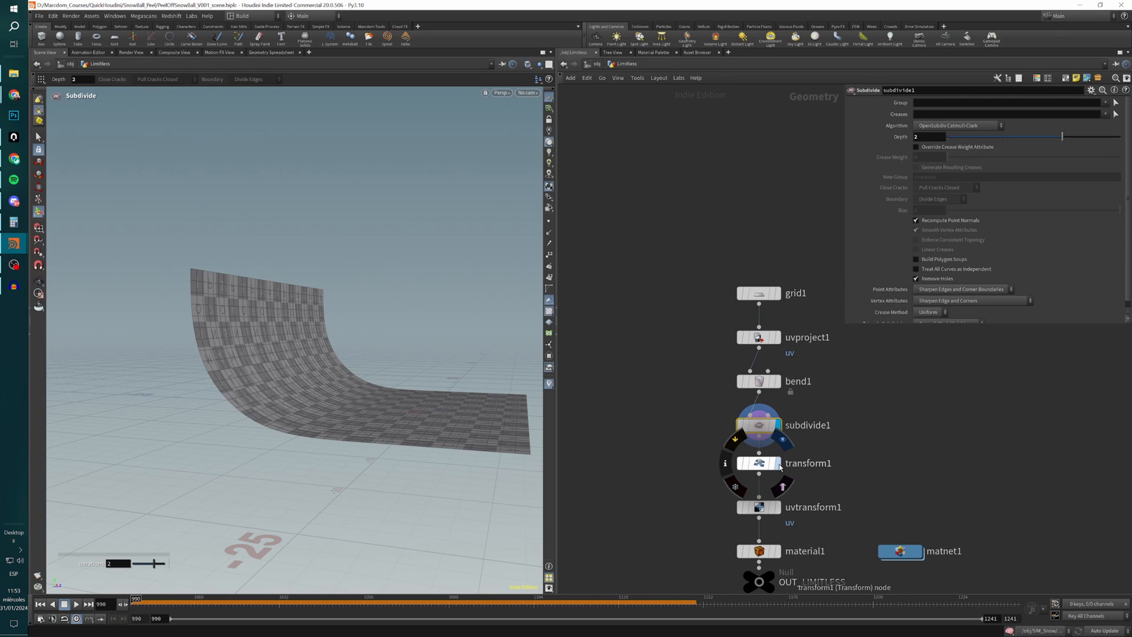
Display transform1 and inspect its translation and uniform scale settings on the enlarged backdrop.
click(779, 465)
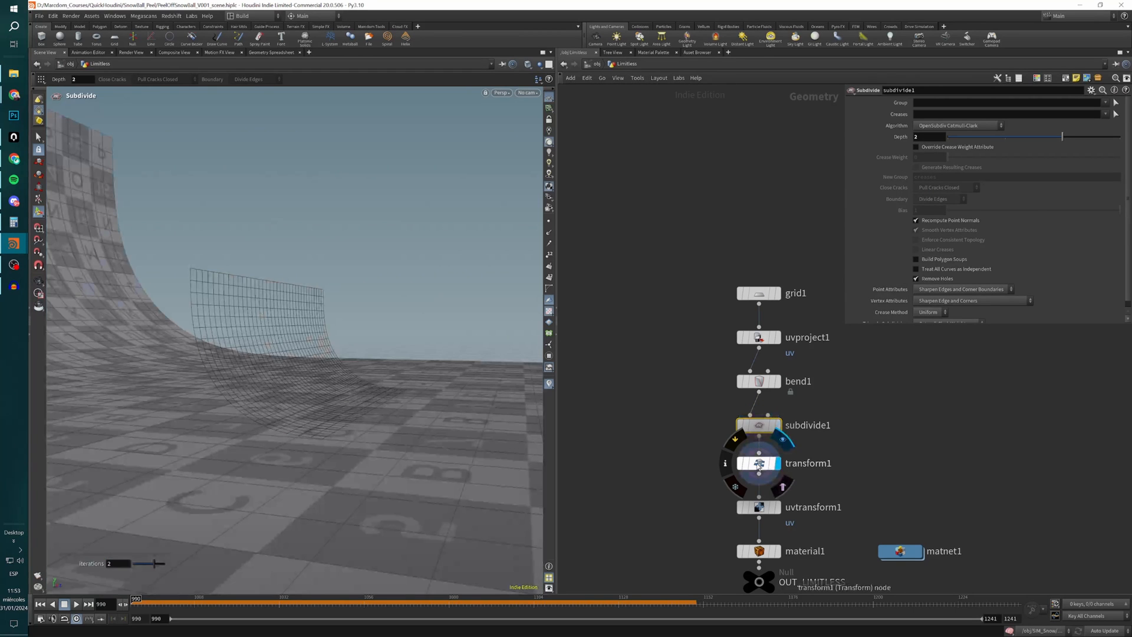
click(758, 463)
scroll(169, 422, down, 5)
mouse_move(169, 423)
alt+mouse_down()
mouse_move(245, 316)
mouse_move(157, 430)
alt+mouse_up()
Display uvtransform1 and material1 to examine the backdrop's scaled UVs and its checkered material.
click(779, 507)
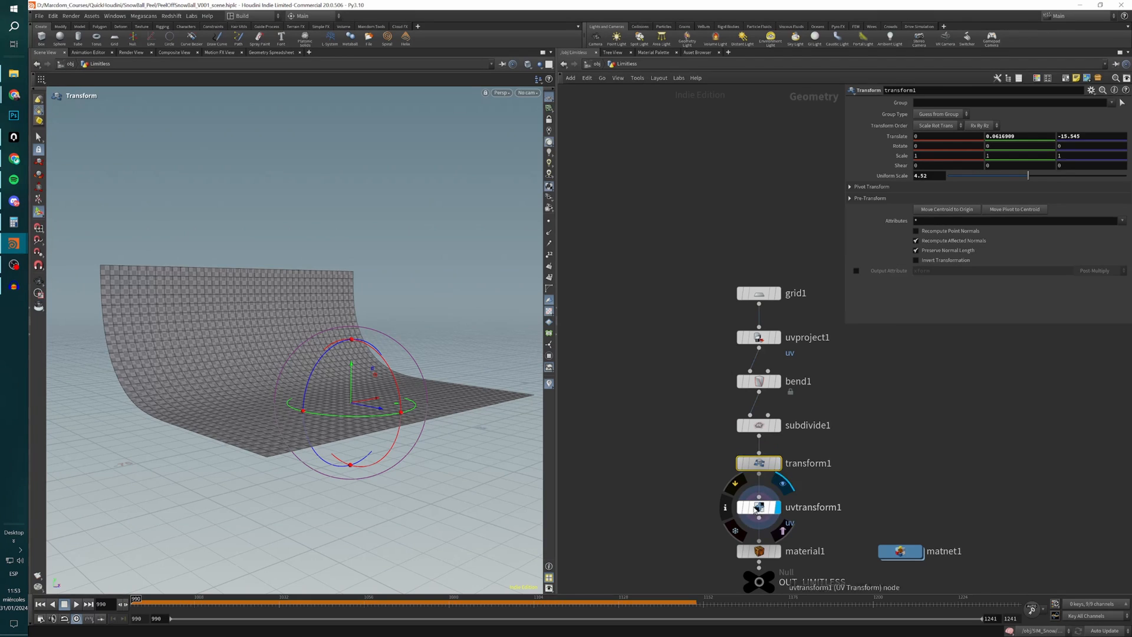
click(757, 508)
alt+drag(405, 460, 349, 477)
scroll(349, 477, up, 3)
scroll(384, 425, up, 2)
alt+drag(383, 425, 345, 415)
key(Return)
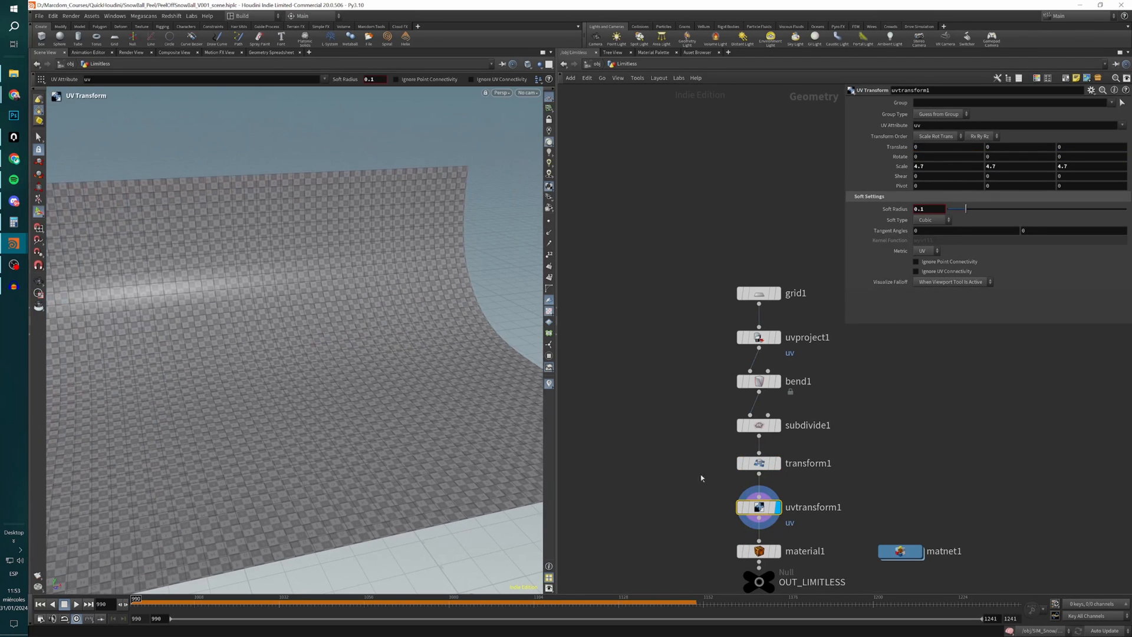
click(778, 551)
click(759, 552)
Try a different UV scale in uvtransform1 while material1 is displayed, and undo the change.
click(758, 507)
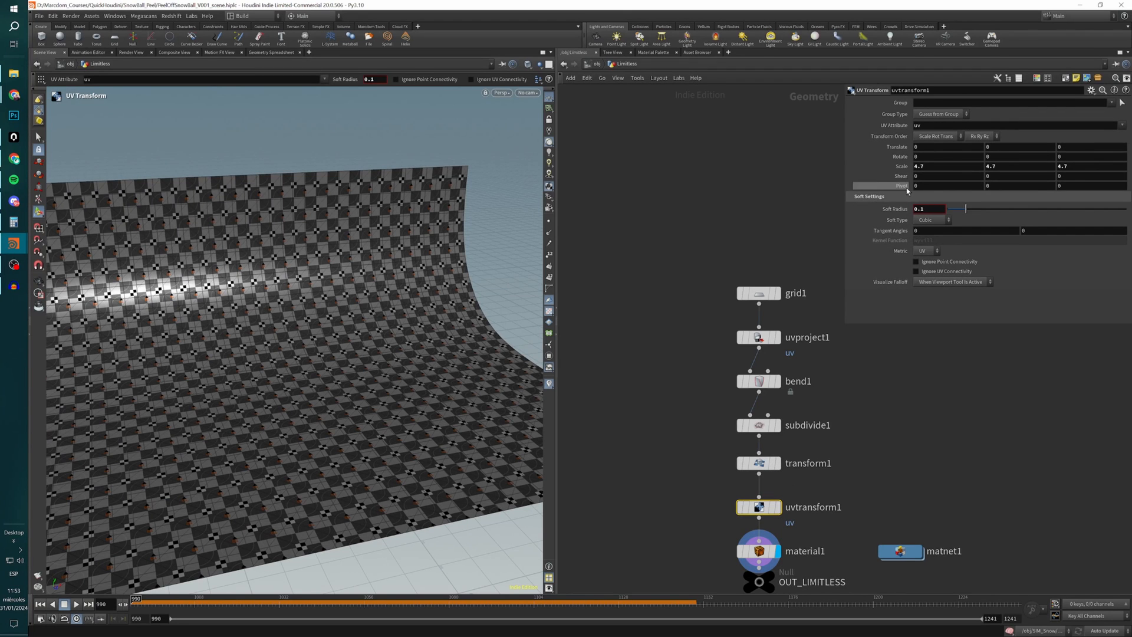
middle_drag(902, 166, 1026, 175)
key(ctrl+z)
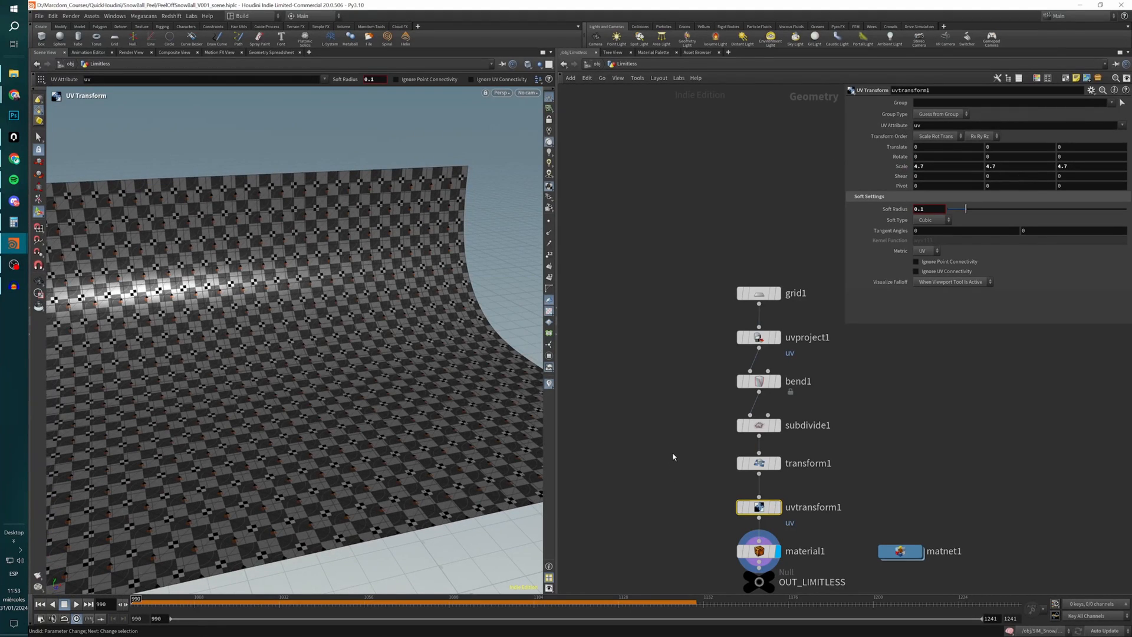
Move the OUT_LIMITLESS null slightly farther below material1 and display it as the network's result.
key(h)
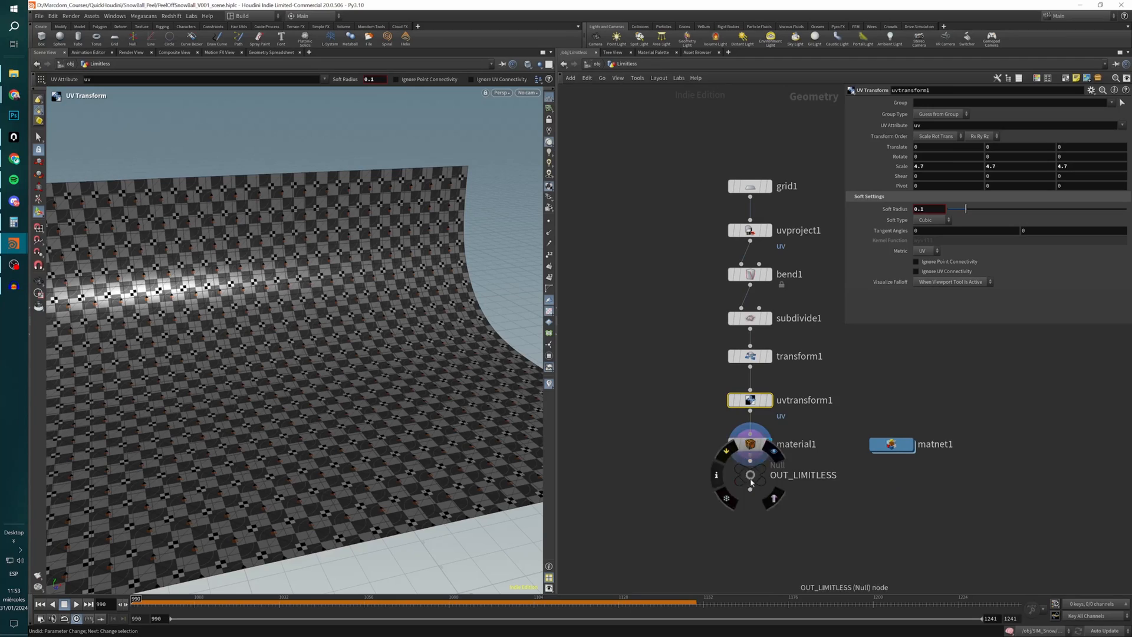
click(693, 513)
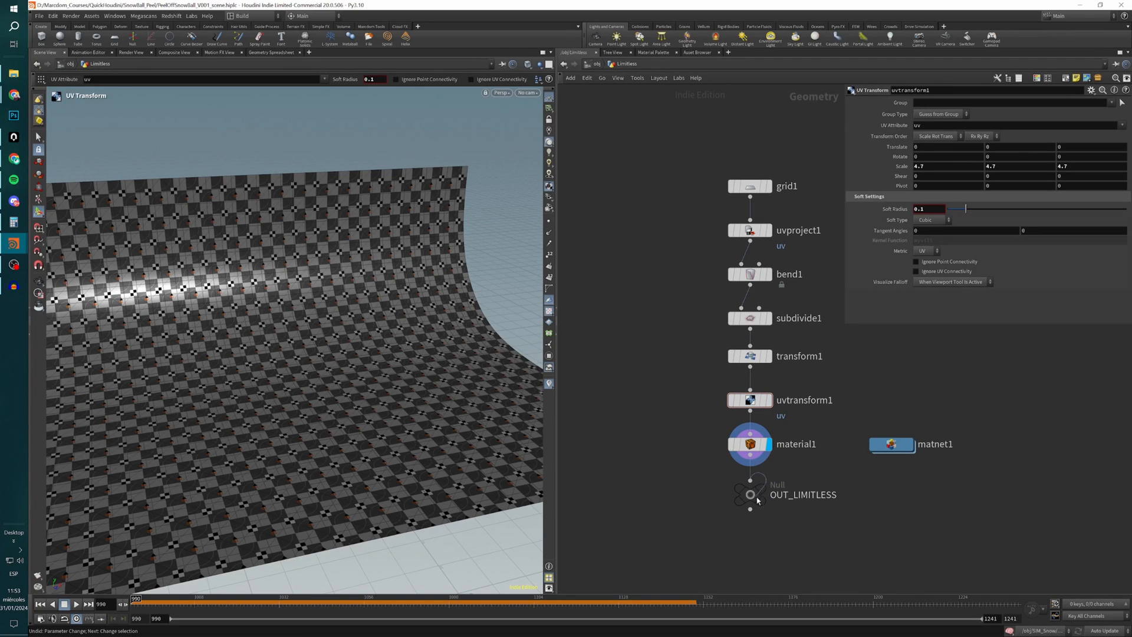
click(752, 494)
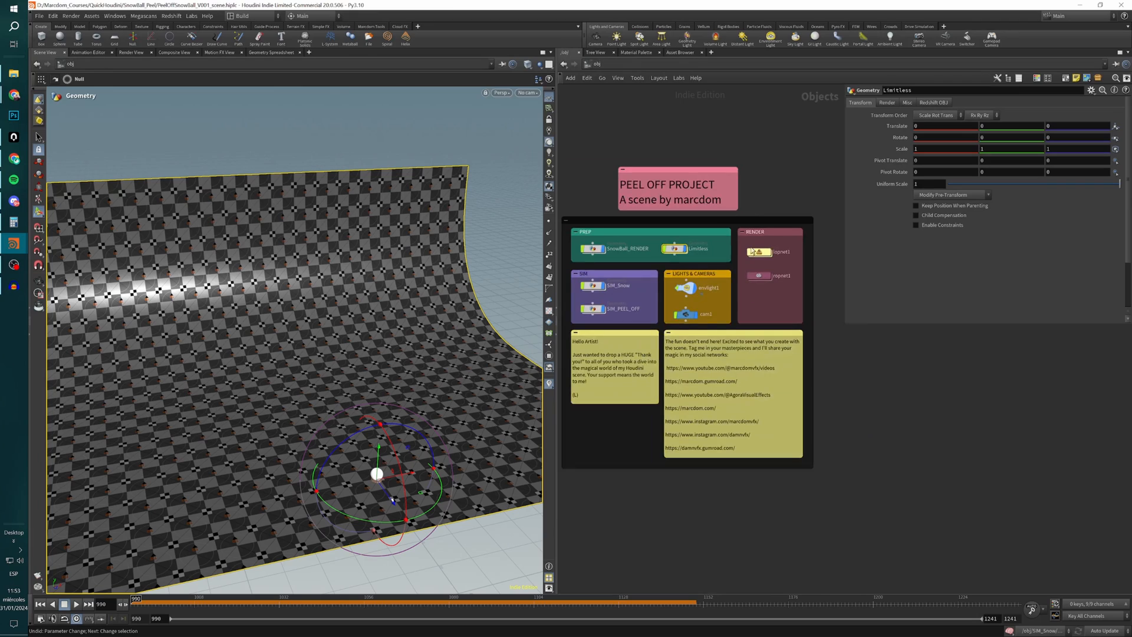
Open the SIM_Snow network, display object_merge1 and turn viewport materials off to examine the imported snow globe.
mouse_move(601, 287)
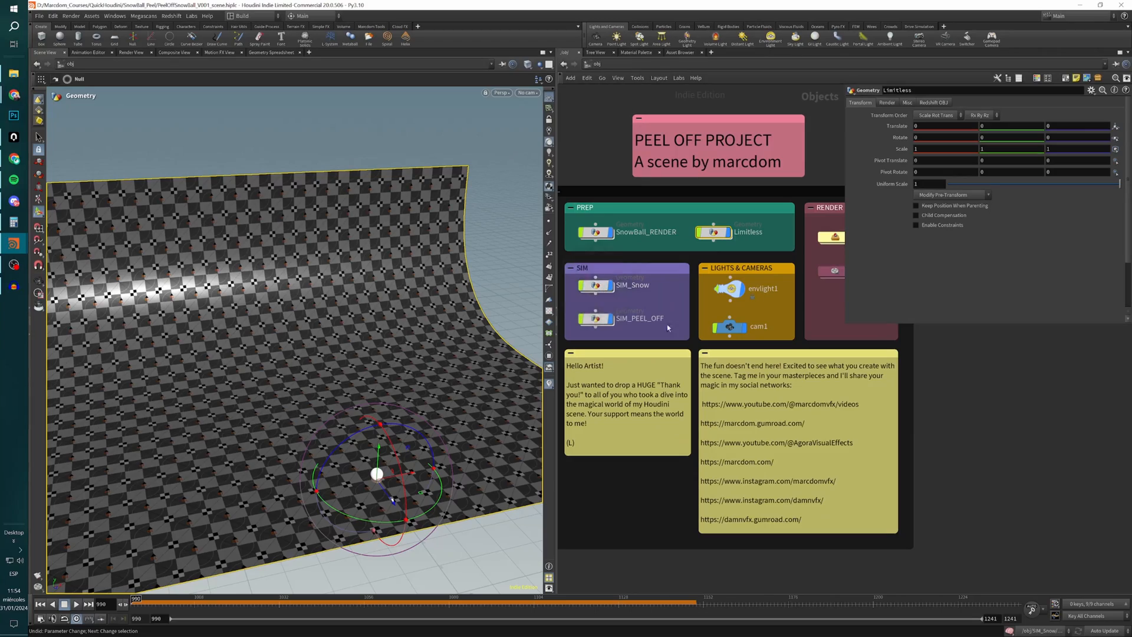
double_click(590, 287)
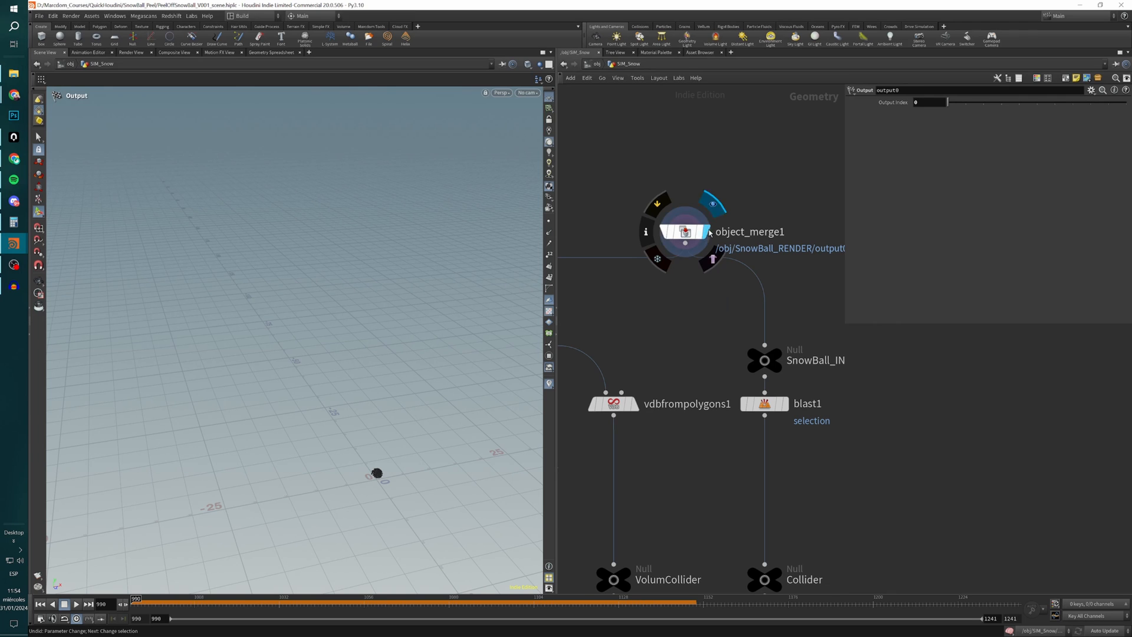
click(678, 248)
key(h)
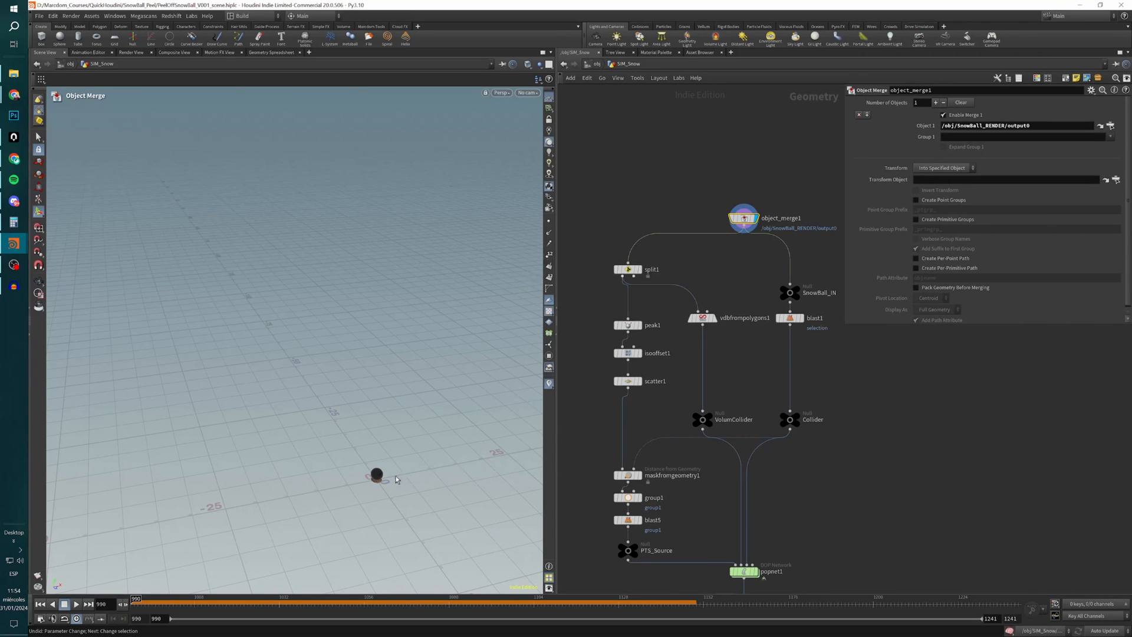
key(h)
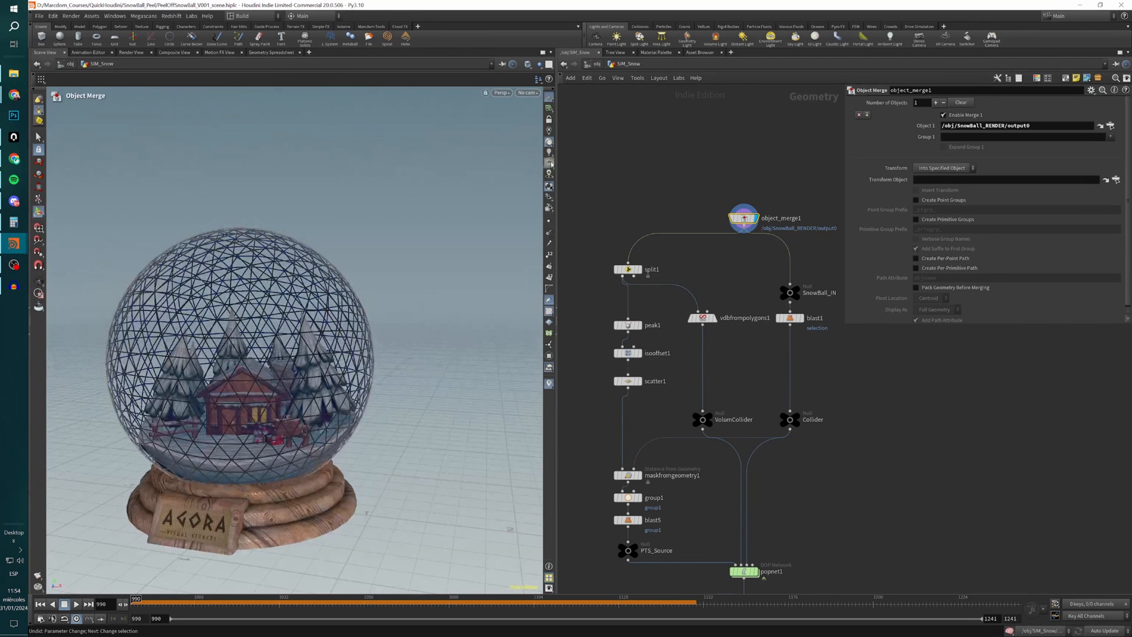
click(548, 186)
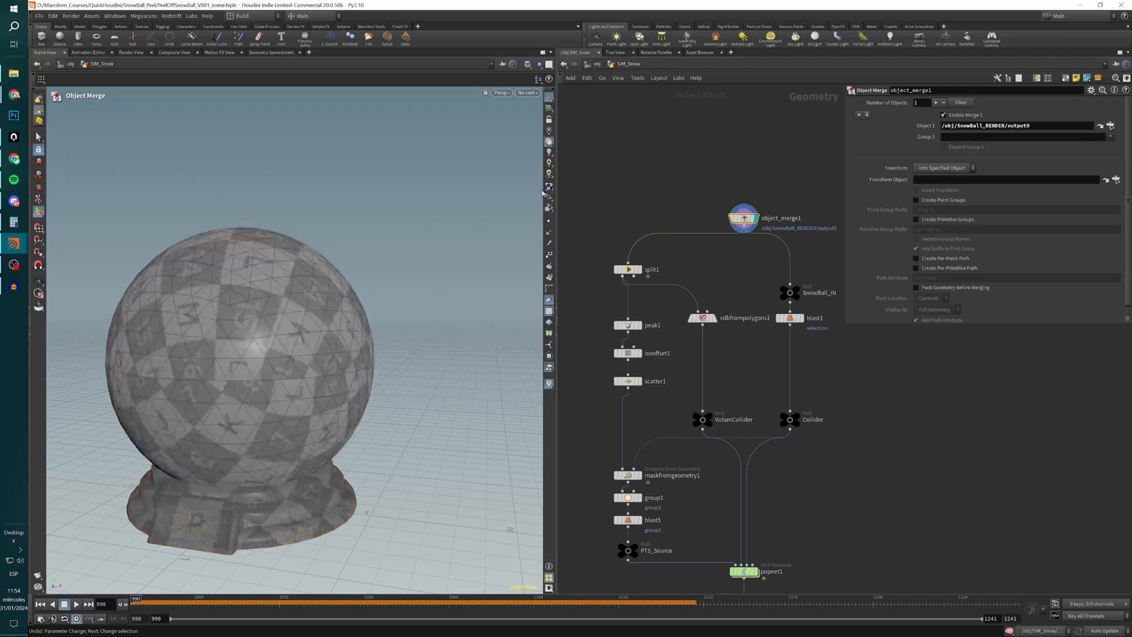
Display split1 and open its parameters to examine the glass sphere isolated by its primitive group.
alt+drag(337, 400, 299, 445)
alt+middle_drag(300, 446, 328, 391)
mouse_move(646, 273)
click(640, 270)
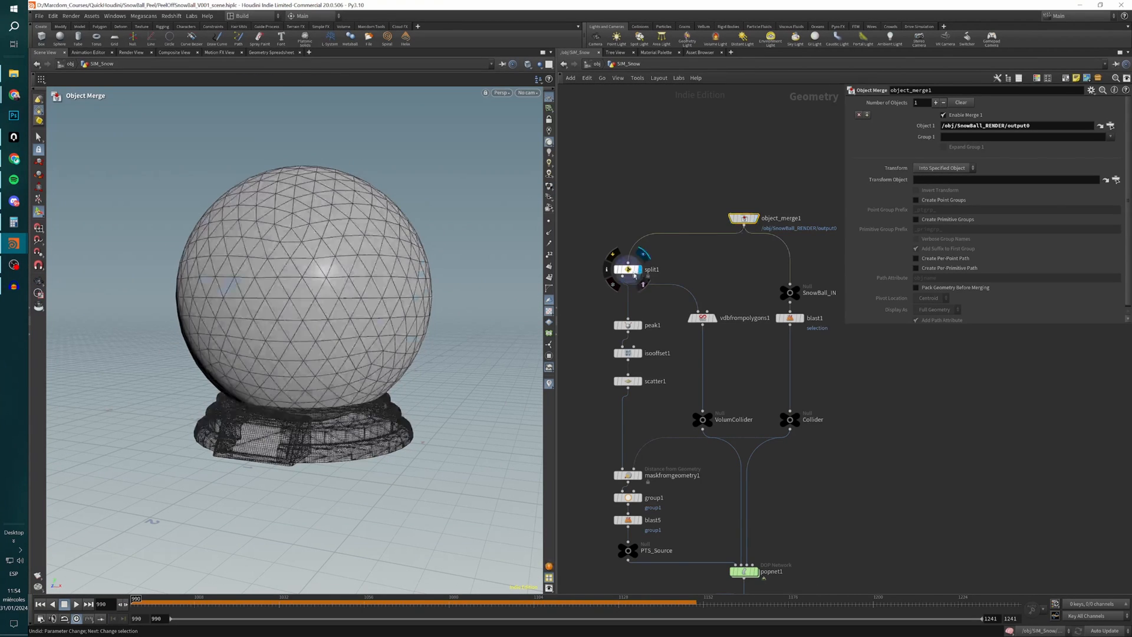
click(629, 270)
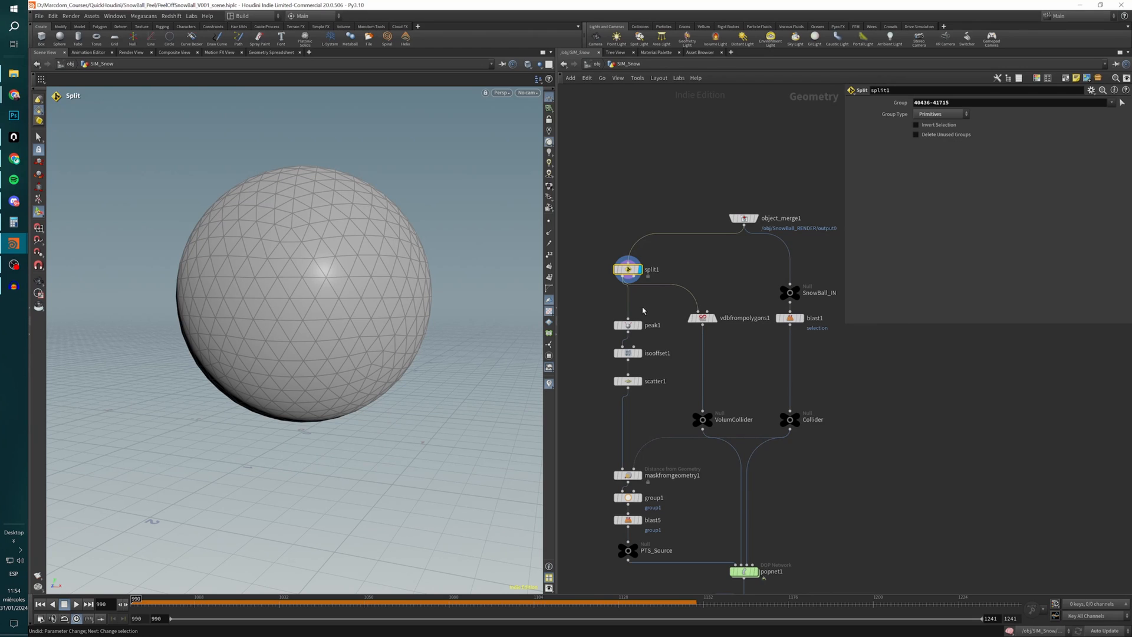
scroll(643, 310, up, 3)
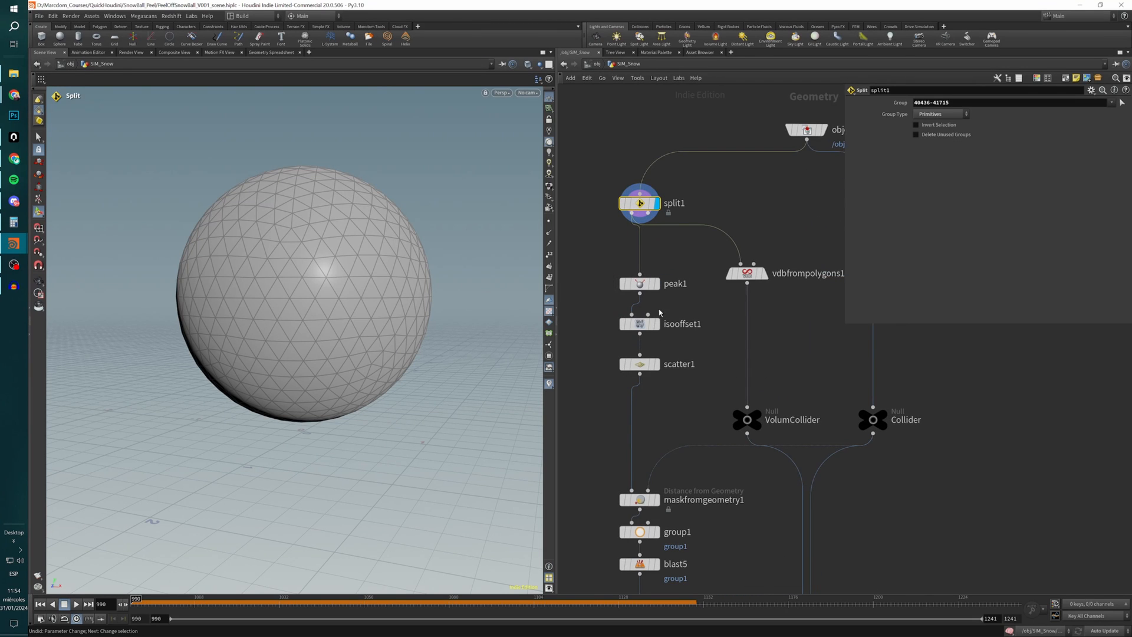
scroll(651, 231, down, 4)
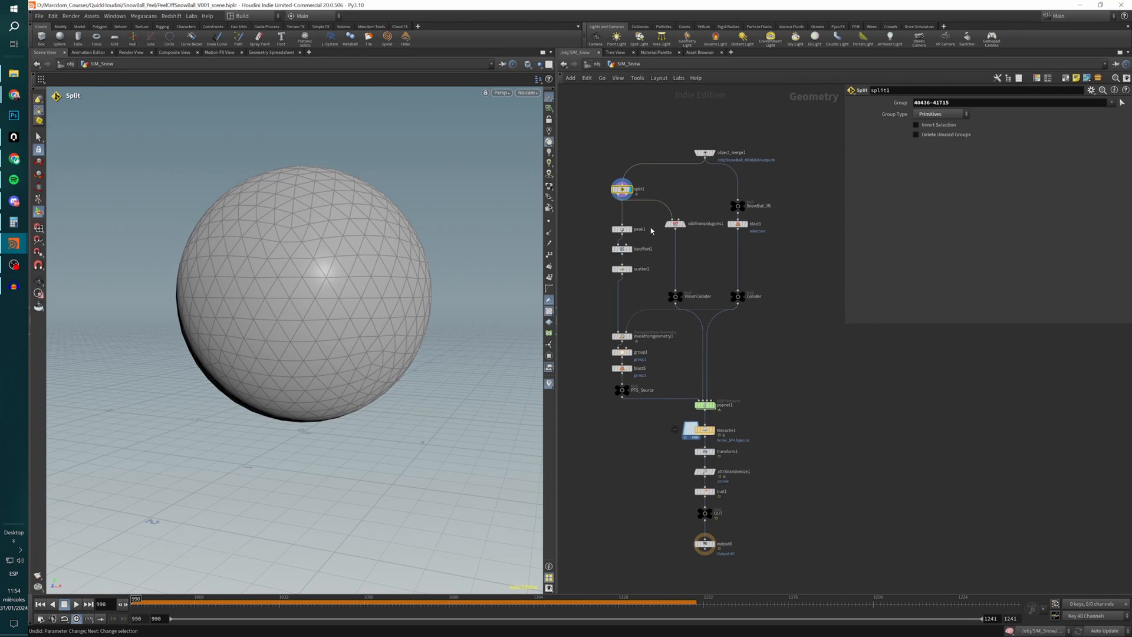
Display peak1 and template split1 to compare the inset sphere with the original glass sphere.
click(630, 229)
click(624, 231)
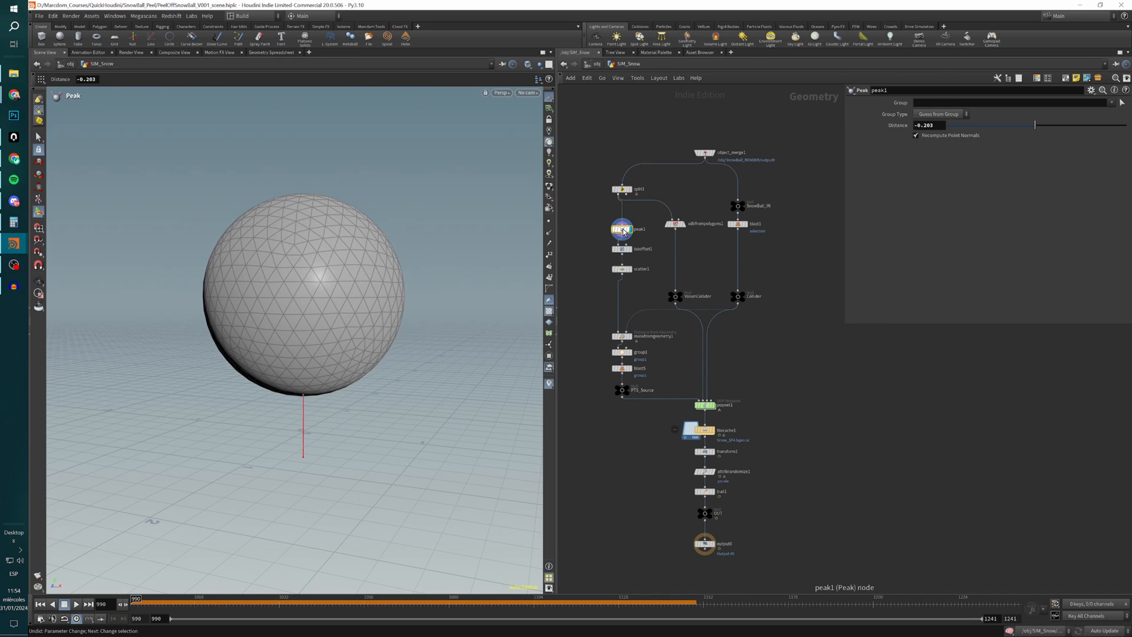
click(628, 189)
alt+drag(374, 307, 404, 292)
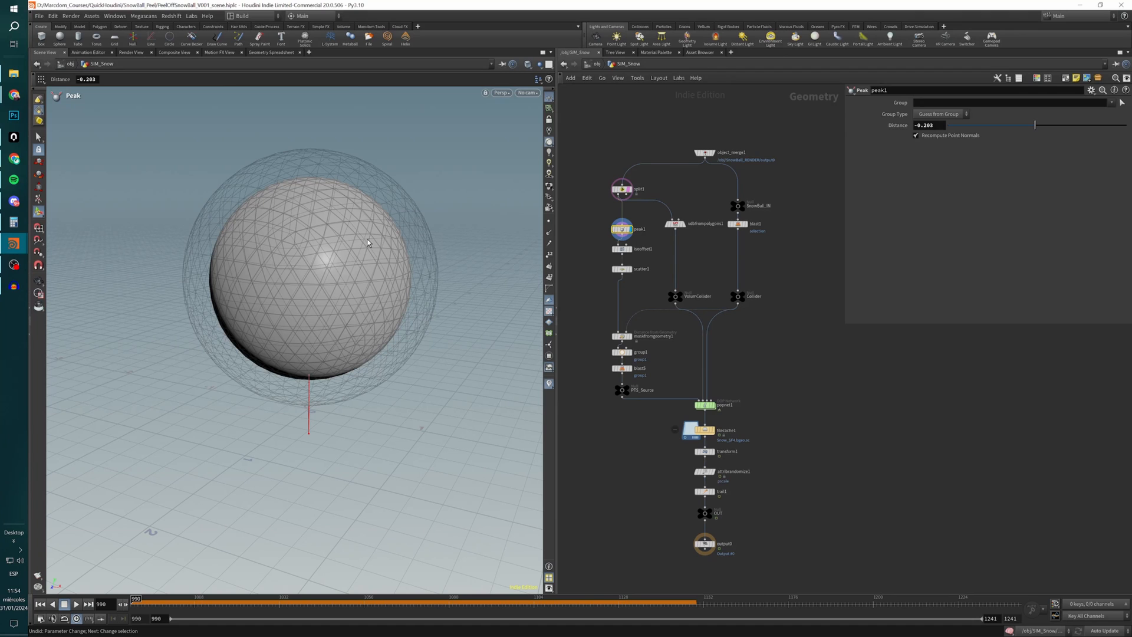
Display isooffset1 and open its parameters to examine the fog volume inside the sphere.
mouse_move(631, 250)
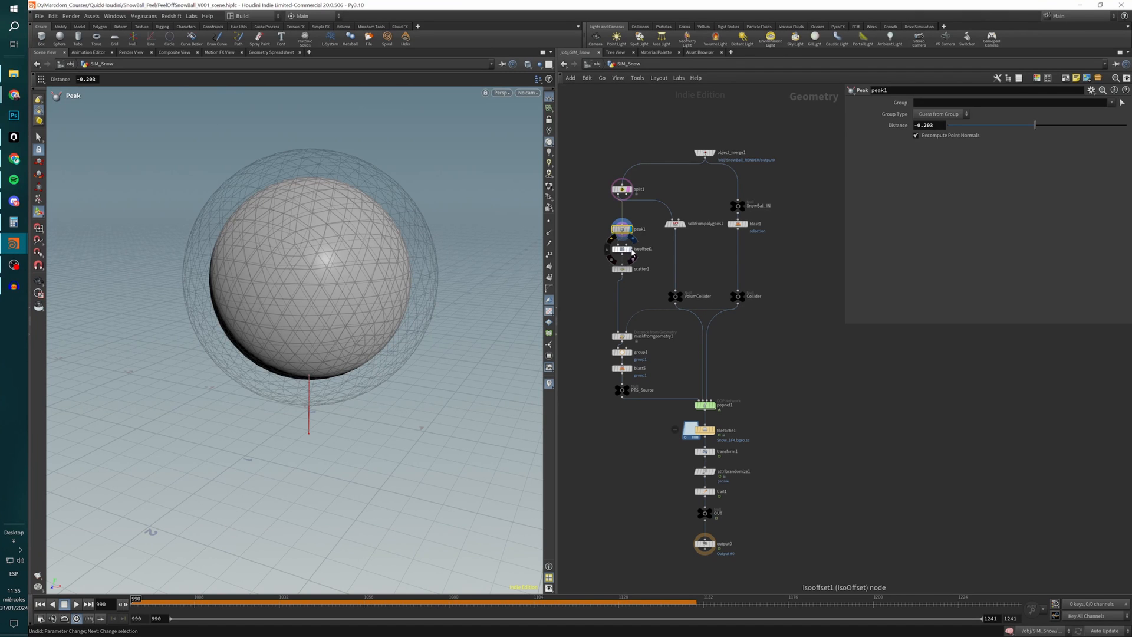
click(632, 252)
click(618, 256)
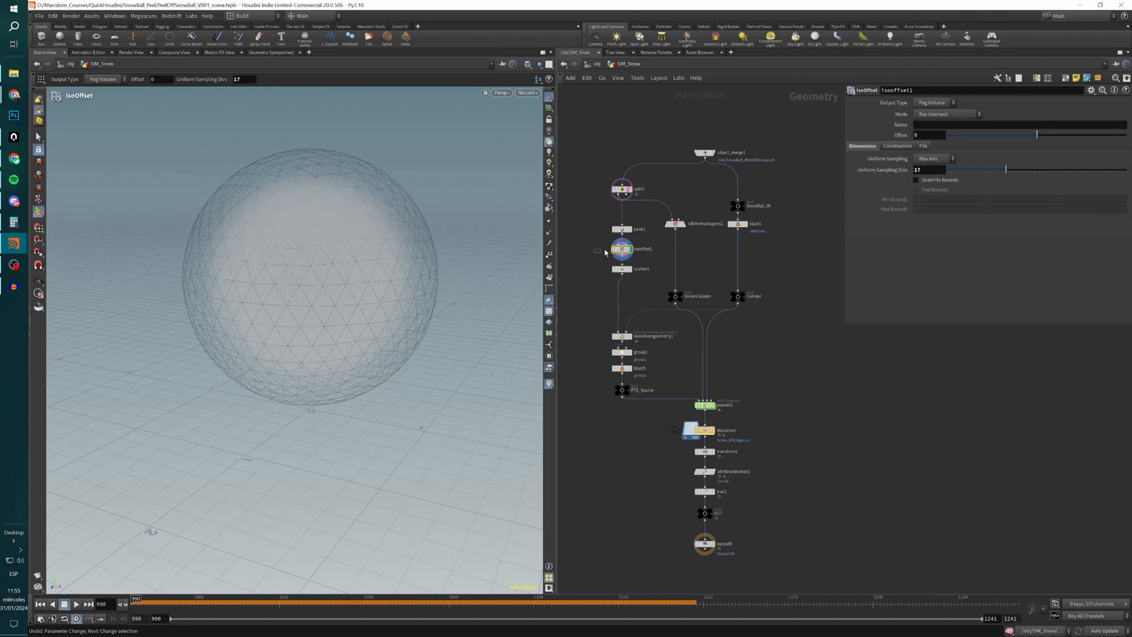
alt+drag(324, 290, 430, 324)
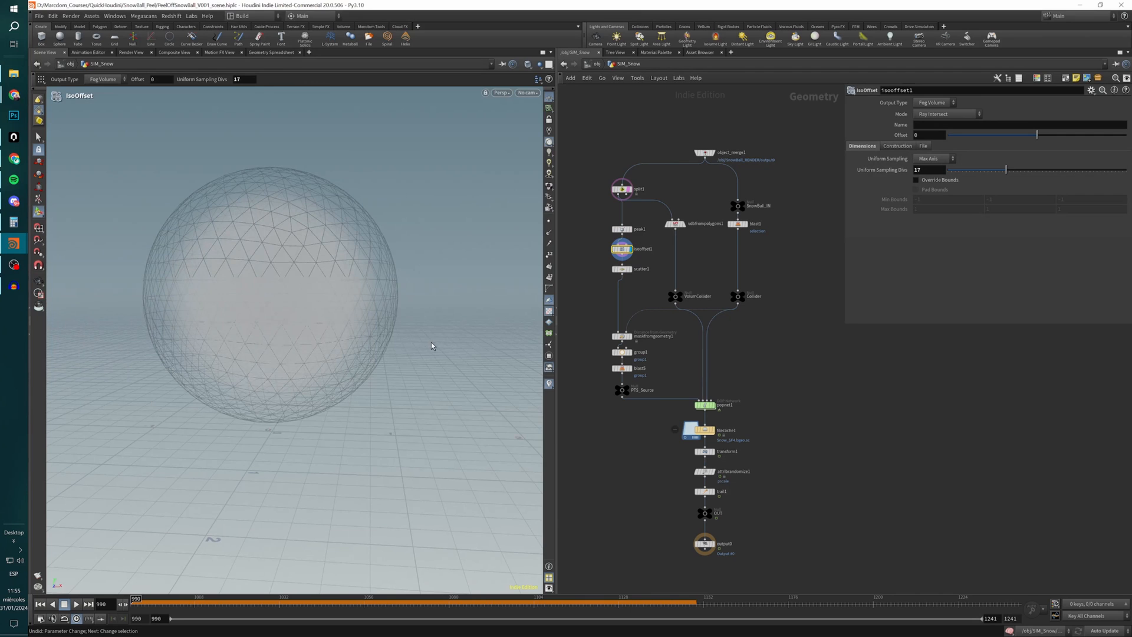
Change the viewport background's color scheme to Dark and close the display options.
key(d)
click(485, 253)
click(314, 267)
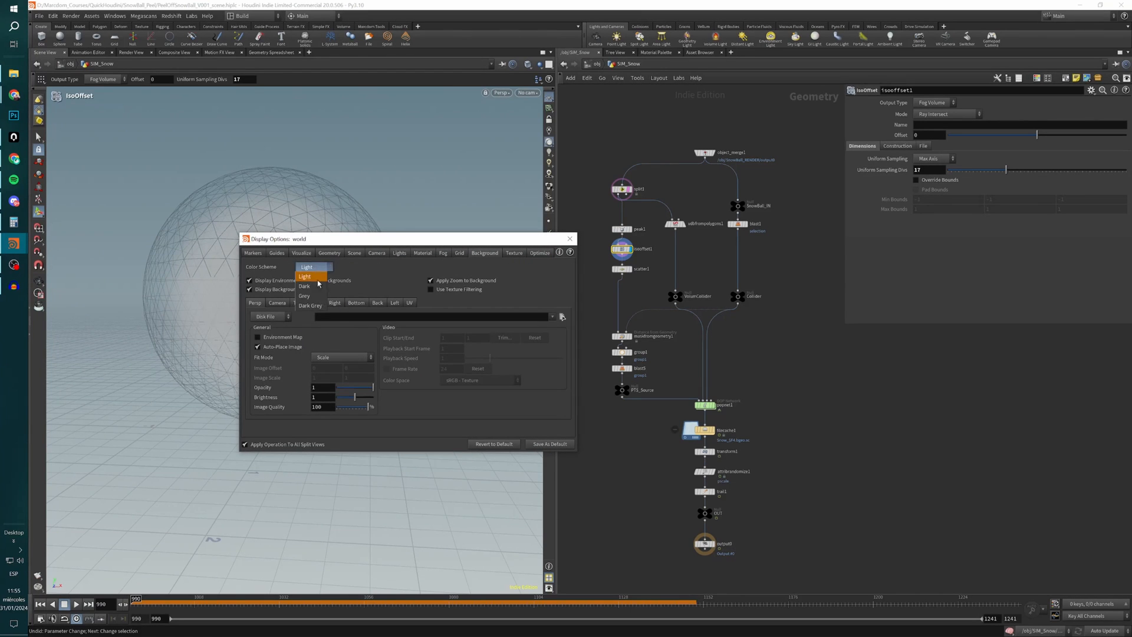
click(317, 289)
click(570, 239)
alt+drag(331, 288, 325, 294)
key(Return)
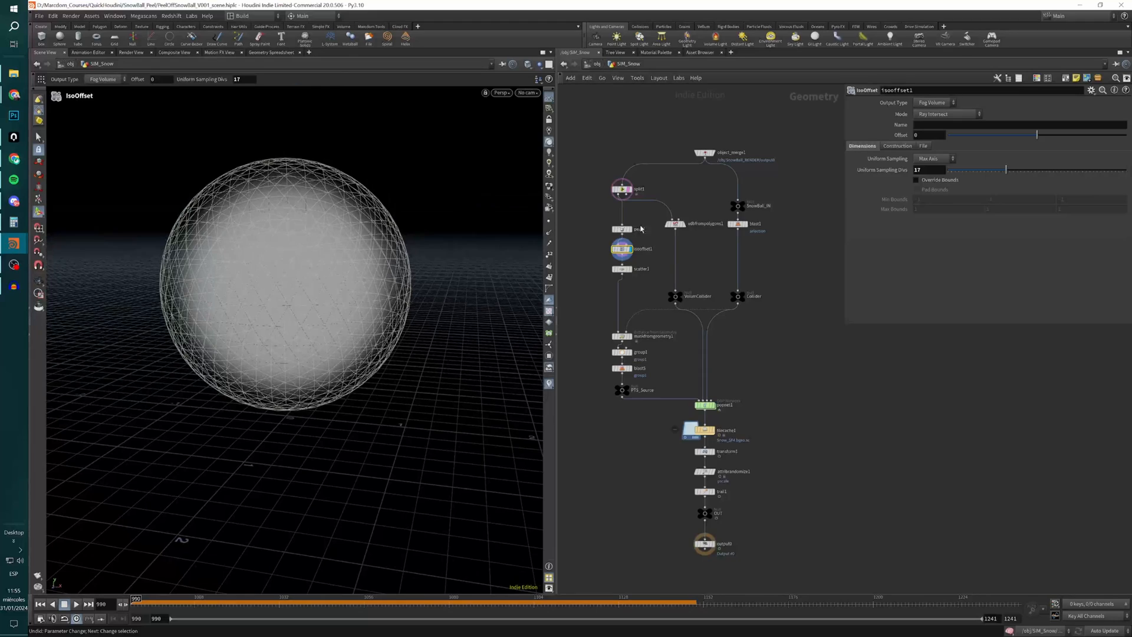
Display scatter1 and open its parameters to examine the points scattered inside the fog volume.
scroll(635, 268, up, 4)
click(631, 266)
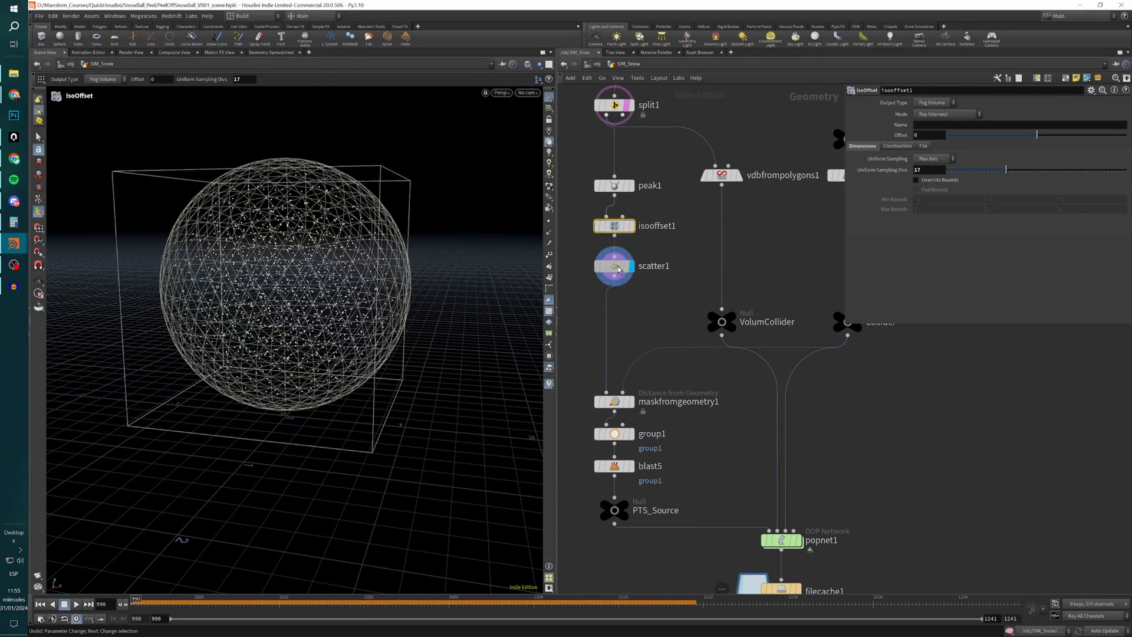
click(610, 270)
alt+drag(425, 289, 354, 283)
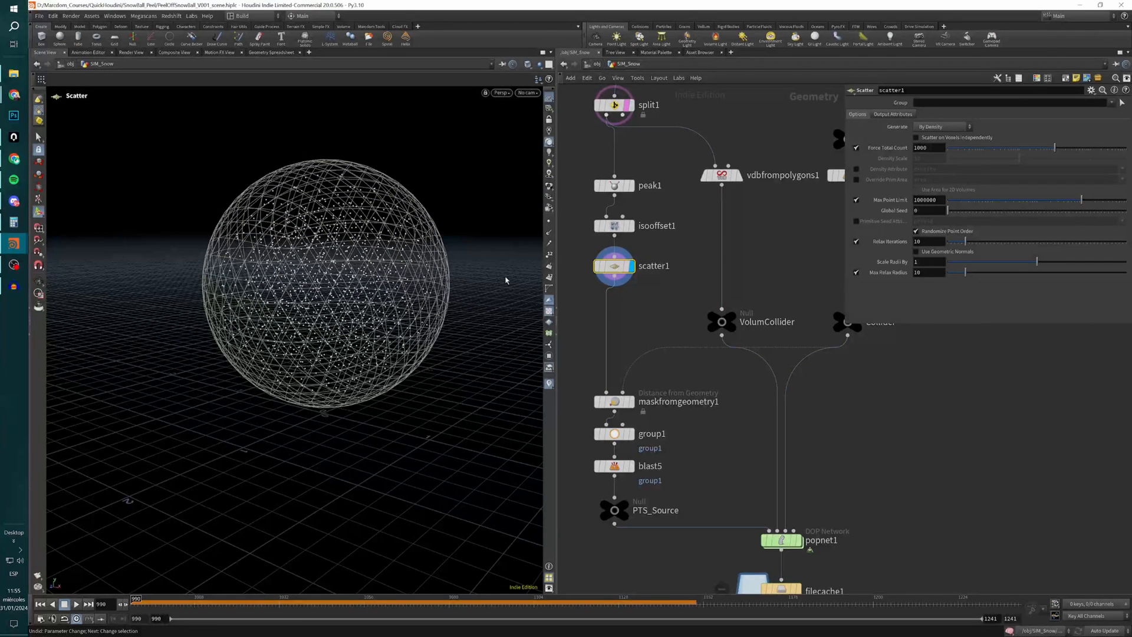
Display vdbfrompolygons1 and open its parameters to examine the sphere's VDB collision volume.
mouse_move(633, 411)
scroll(673, 306, down, 3)
middle_drag(674, 301, 627, 324)
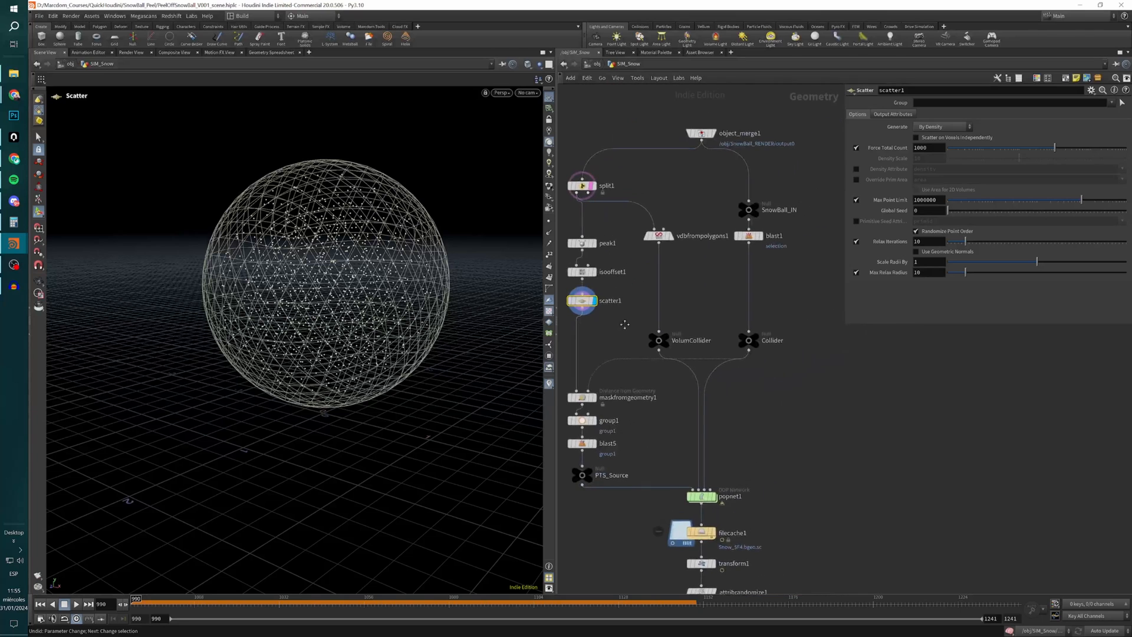
click(673, 238)
click(661, 236)
alt+drag(365, 312, 339, 324)
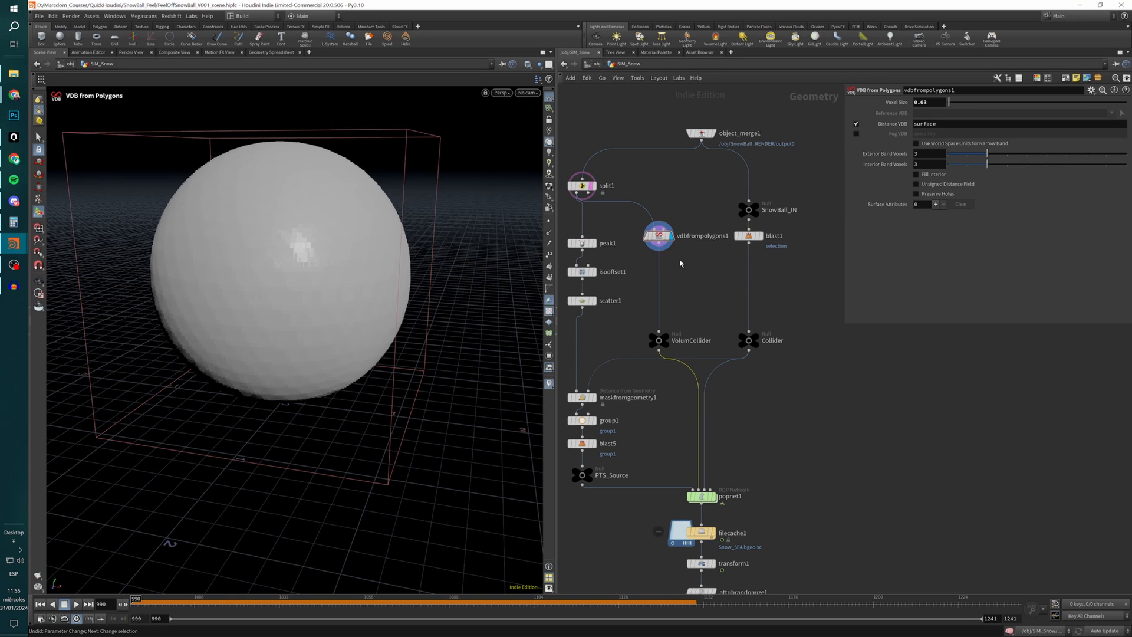
Display blast1, turn off split1's template and display the Collider null to examine the village and base geometry.
mouse_move(659, 241)
drag(681, 387, 702, 371)
click(761, 236)
click(749, 236)
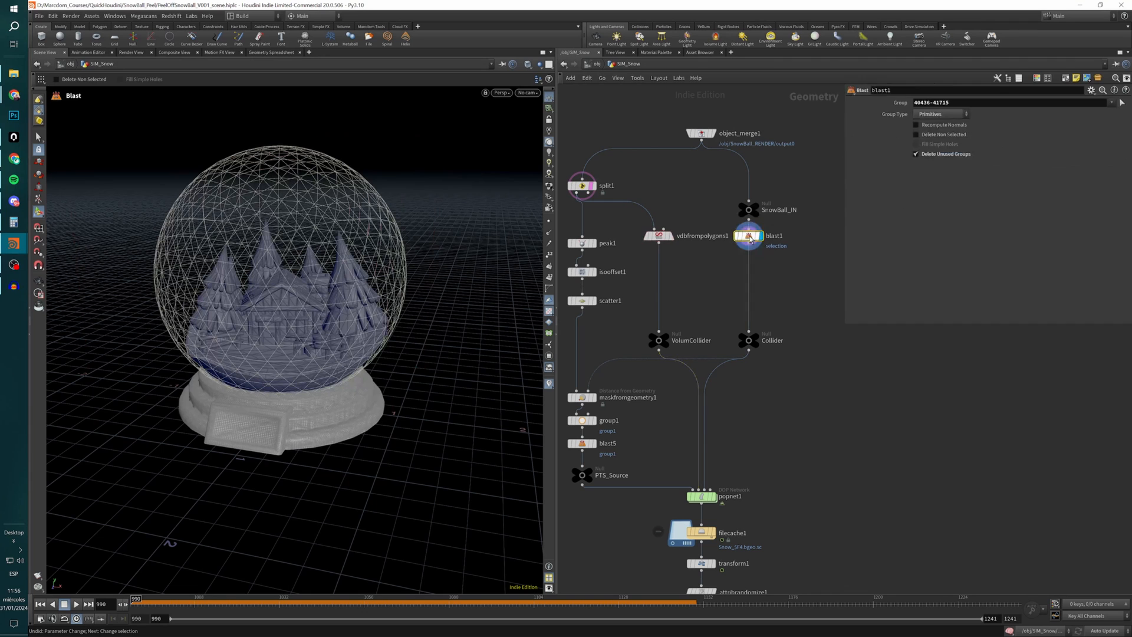
click(591, 186)
alt+drag(323, 378, 292, 383)
click(748, 340)
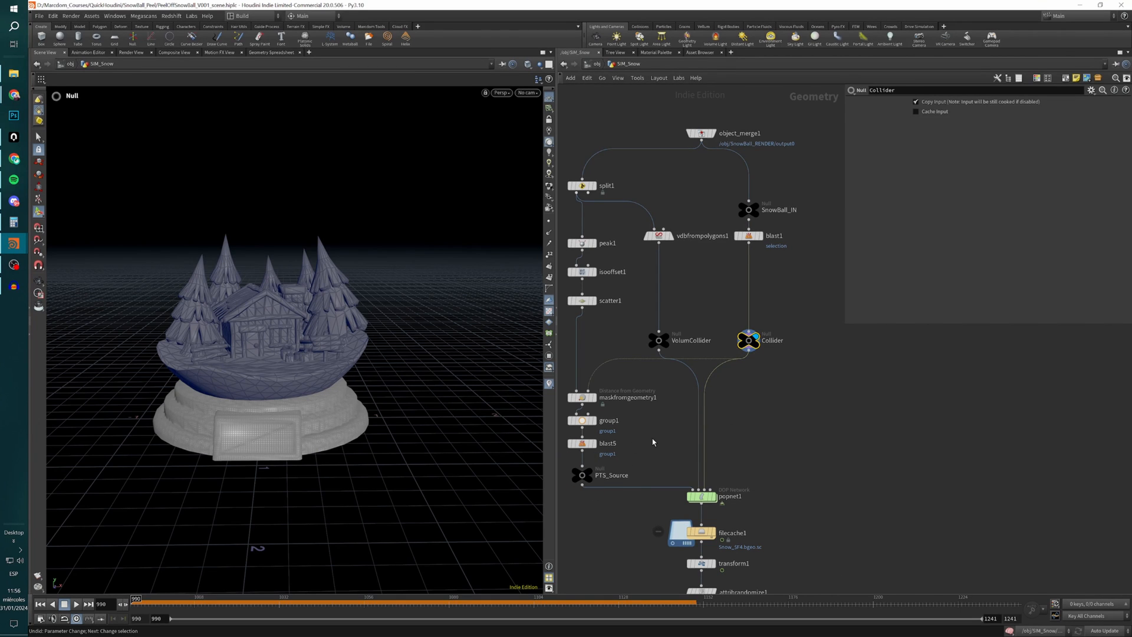
Return to scatter1 and display it to examine the scattered points without the sphere wireframe.
middle_drag(653, 443, 687, 433)
scroll(680, 438, up, 1)
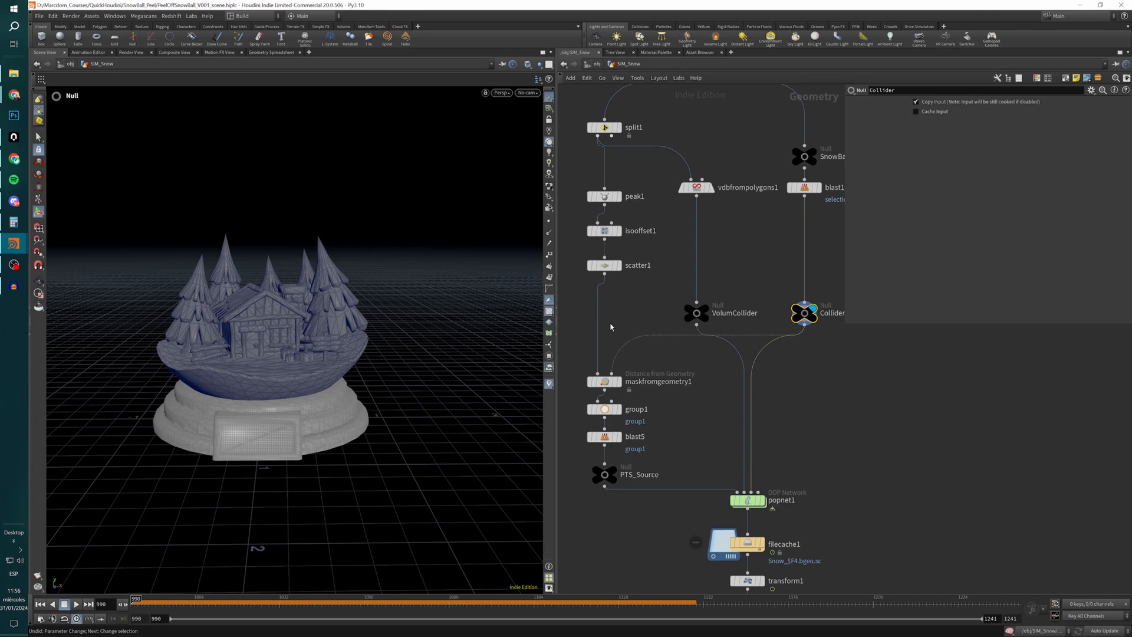
middle_drag(610, 328, 635, 328)
click(648, 249)
click(631, 270)
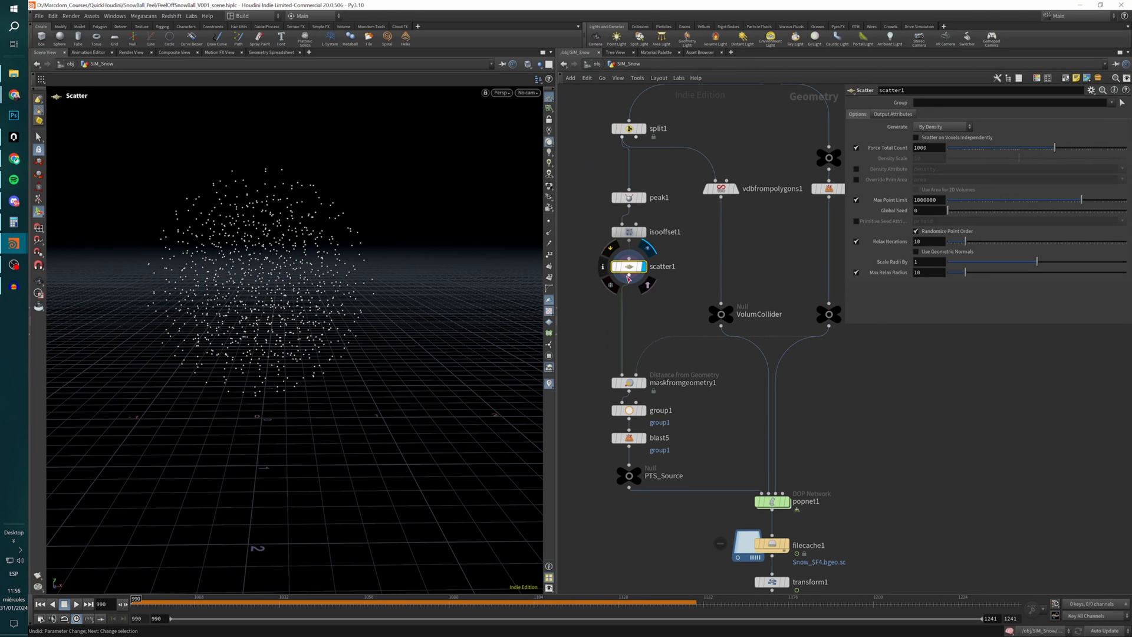
alt+drag(338, 337, 308, 331)
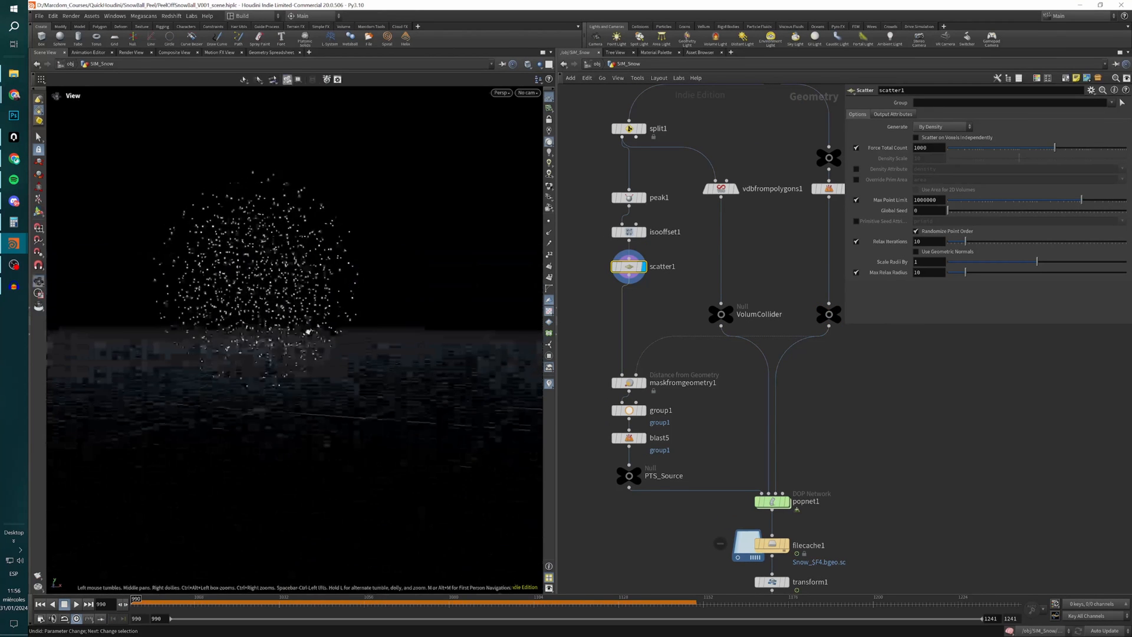
Display maskfromgeometry1 and open its parameters to examine how points near the village geometry are masked.
click(642, 383)
click(628, 382)
alt+drag(275, 358, 280, 371)
alt+drag(201, 277, 342, 357)
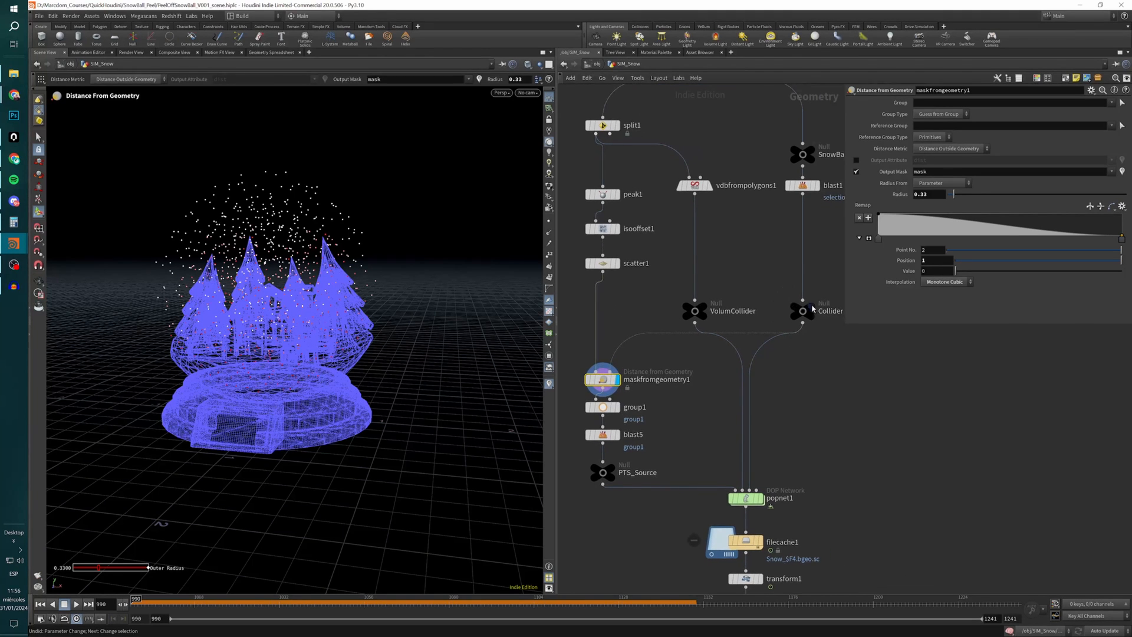
Display Collider and scatter1 in turn to compare both inputs with the result of maskfromgeometry1.
click(818, 293)
click(808, 316)
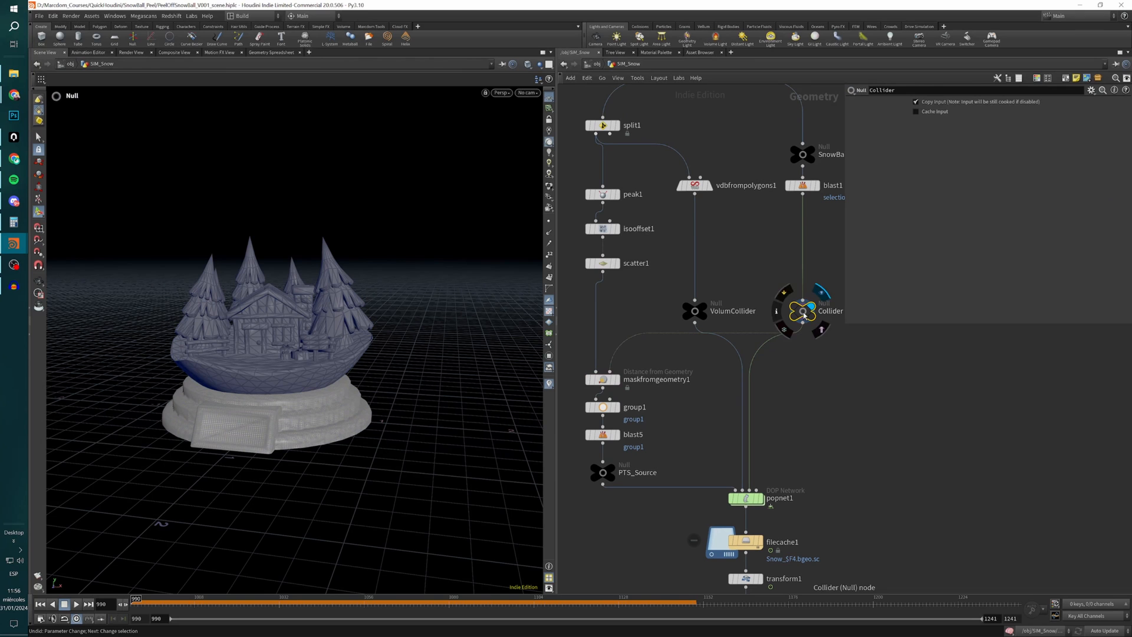
click(618, 269)
click(612, 263)
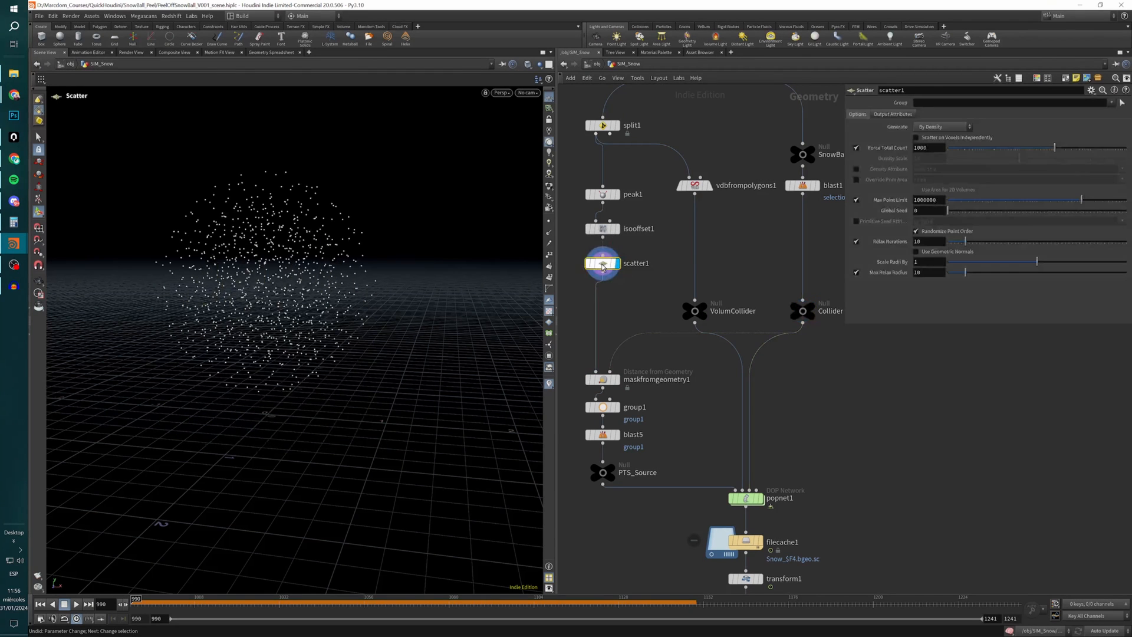
click(617, 380)
click(607, 379)
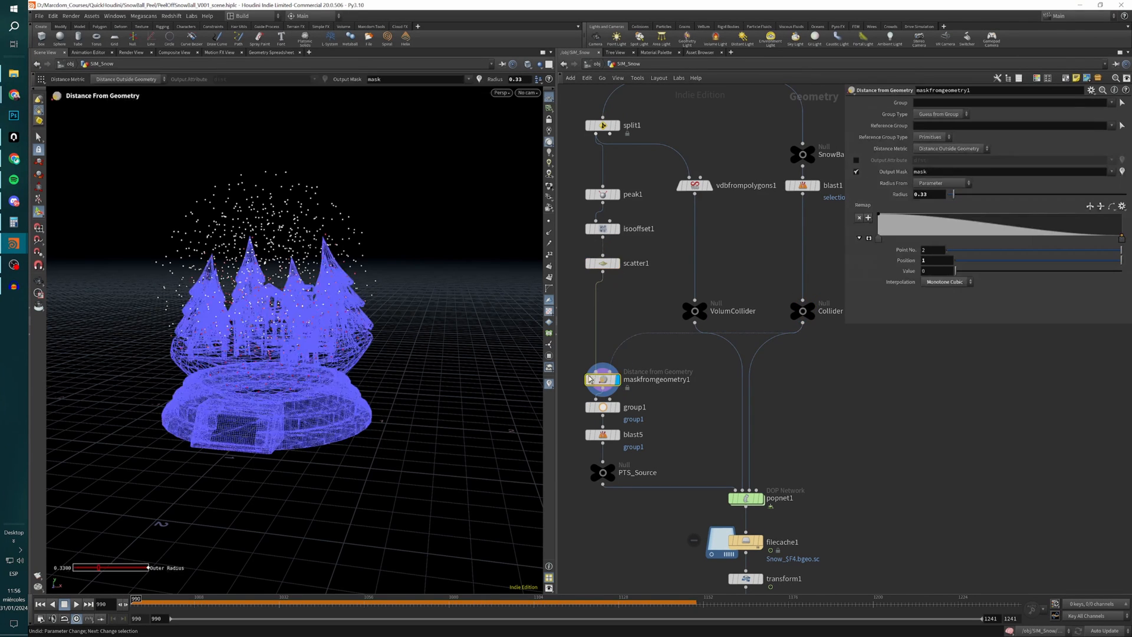
alt+scroll(304, 329, up, 4)
mouse_move(304, 328)
alt+mouse_down()
mouse_move(306, 313)
mouse_move(316, 319)
mouse_move(290, 329)
alt+mouse_up()
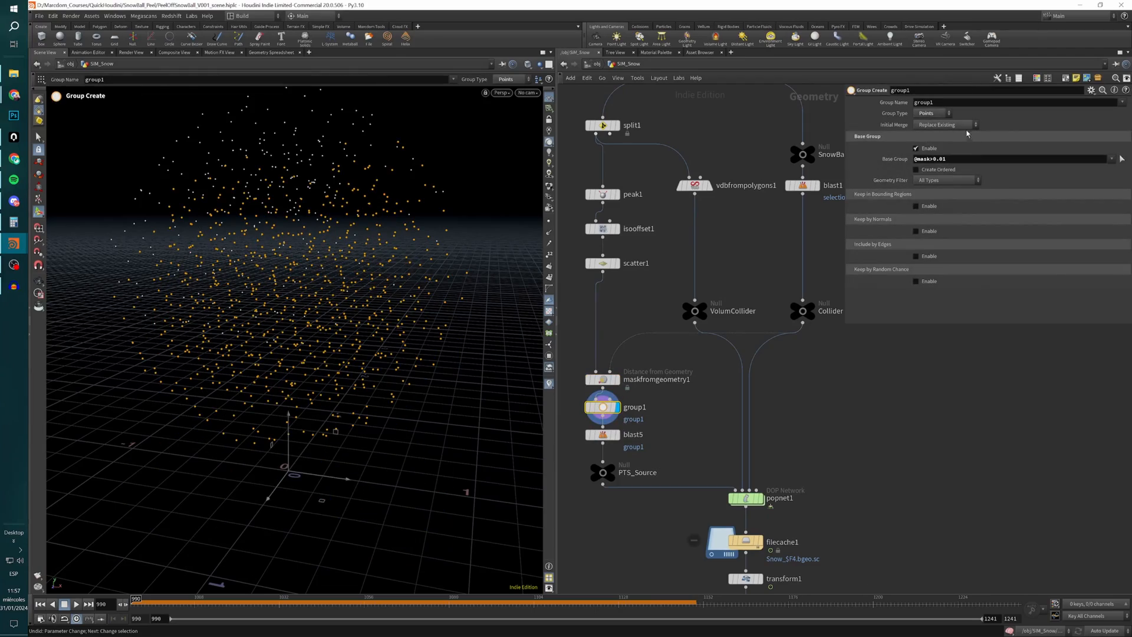
double_click(927, 159)
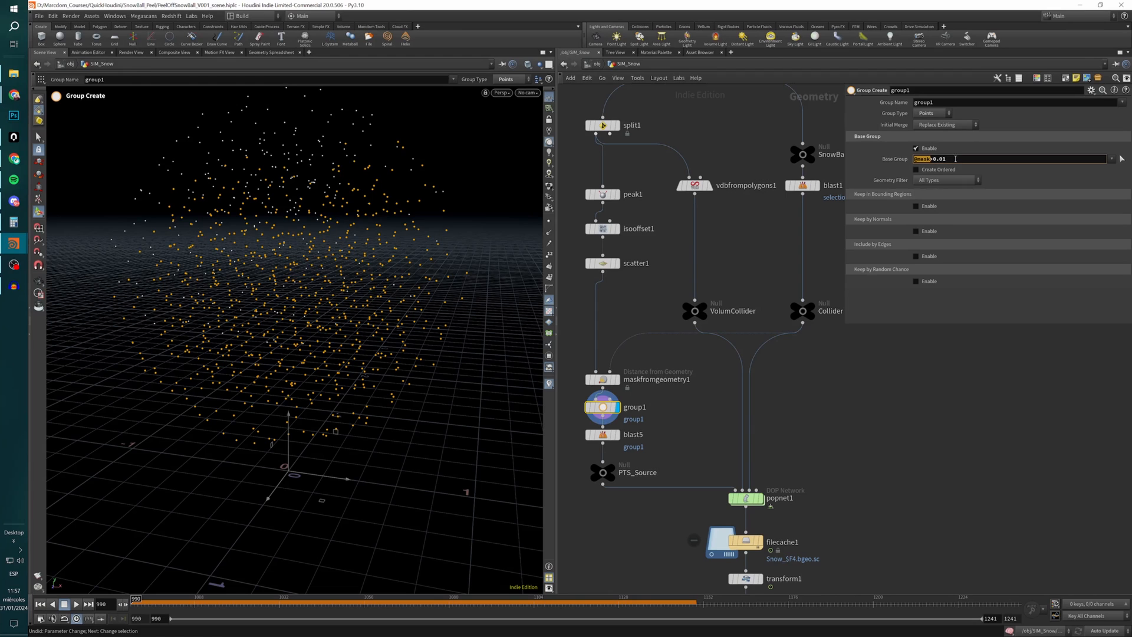
drag(956, 159, 930, 160)
double_click(940, 102)
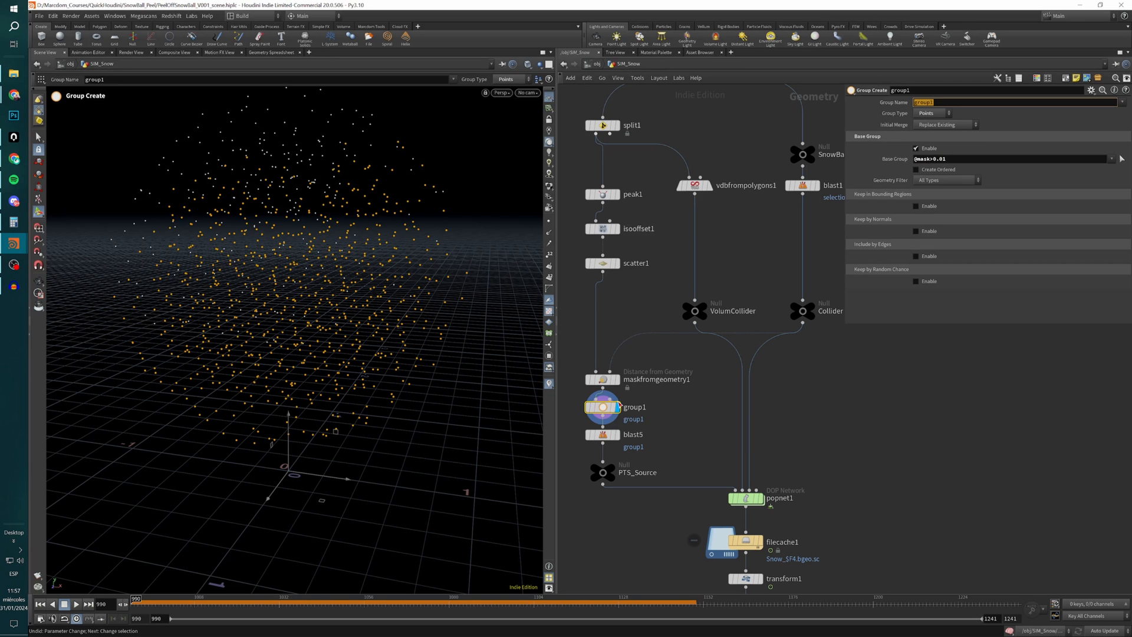
scroll(348, 354, down, 3)
alt+drag(348, 355, 351, 364)
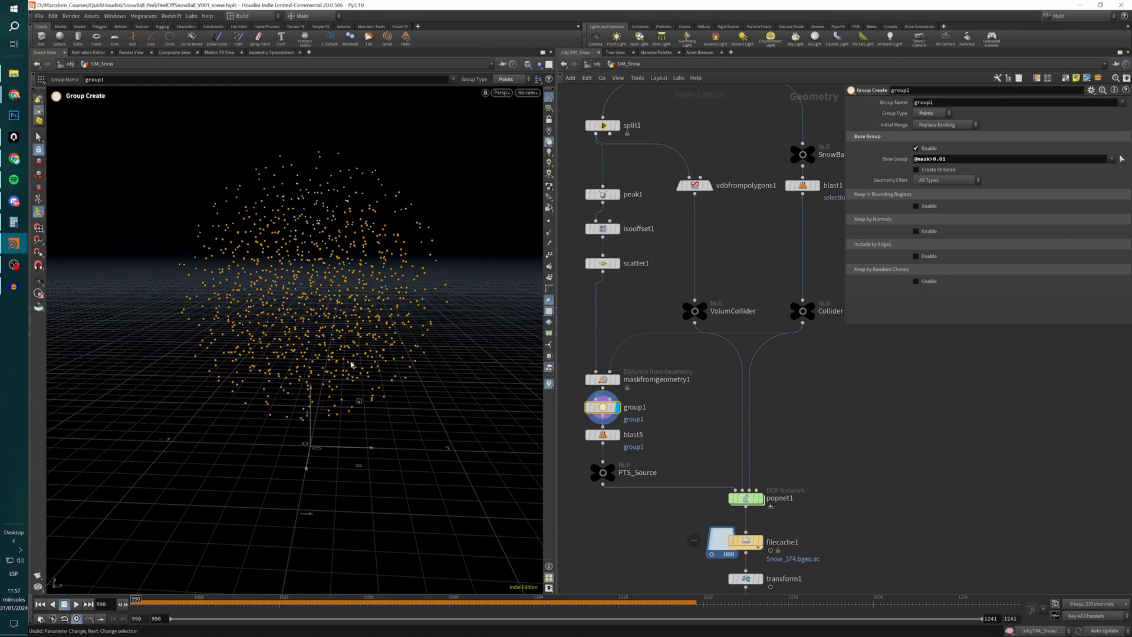
Display blast5 to examine the filtered points, and move the displayed PTS_Source null slightly closer beneath it.
click(603, 434)
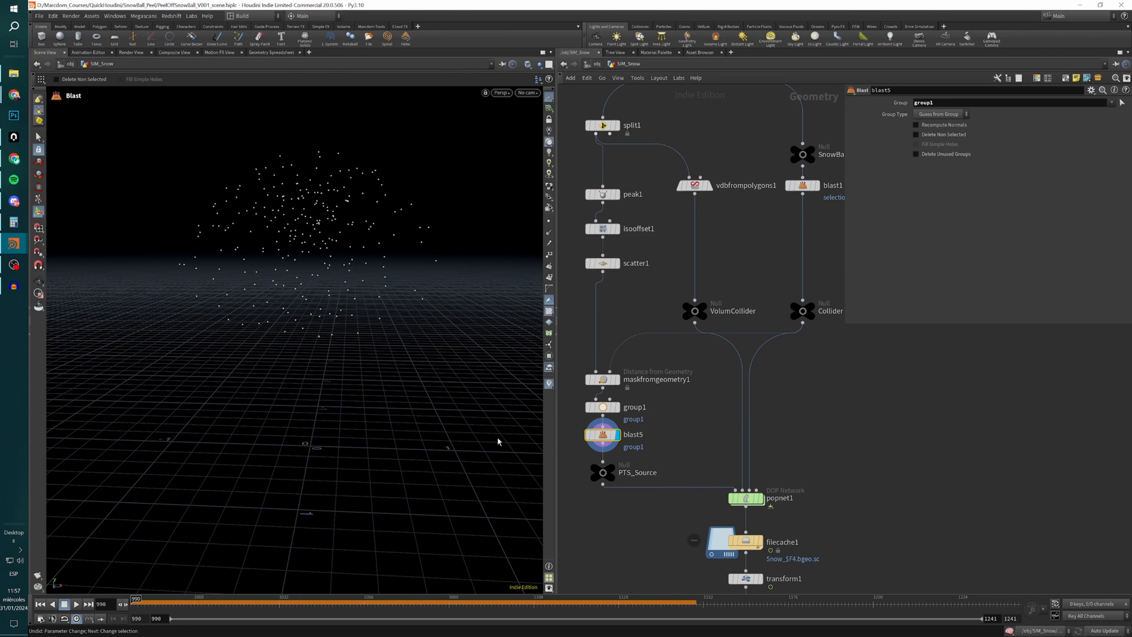
alt+drag(353, 369, 250, 354)
drag(602, 479, 602, 472)
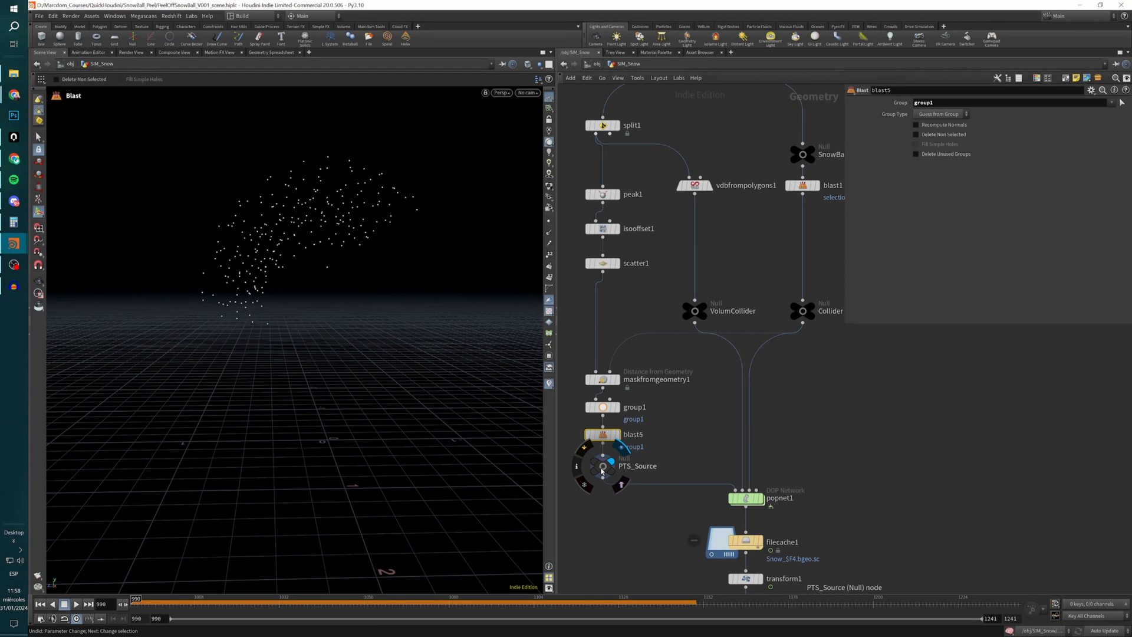
middle_drag(675, 506, 620, 488)
middle_drag(783, 497, 845, 463)
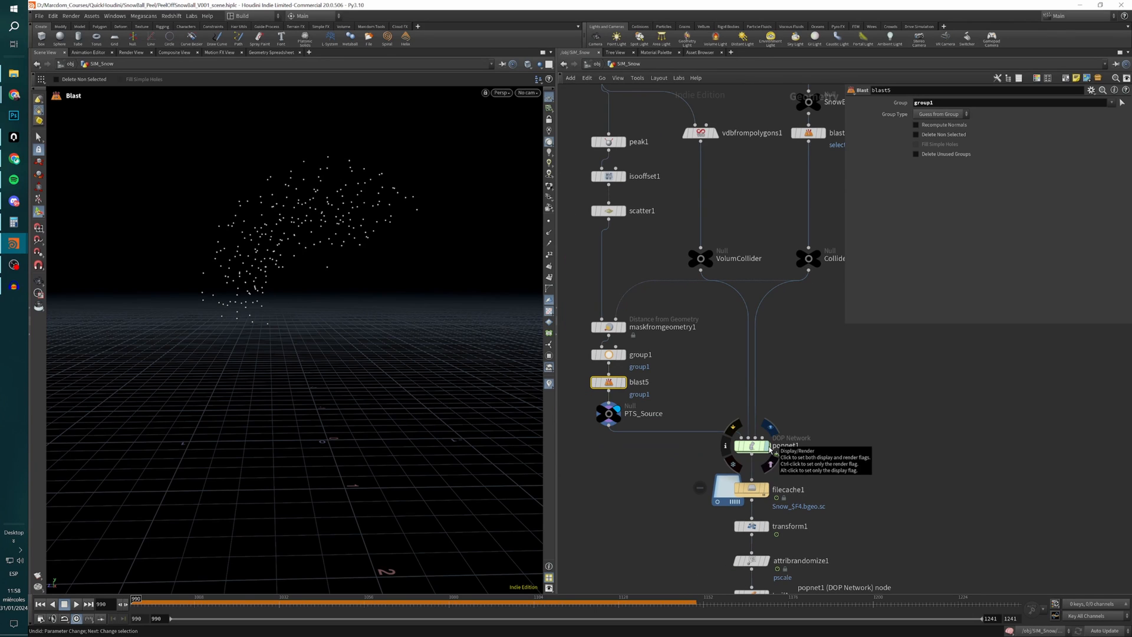
Display popnet1 and review the popobject entry in its object merge settings.
click(767, 447)
click(752, 447)
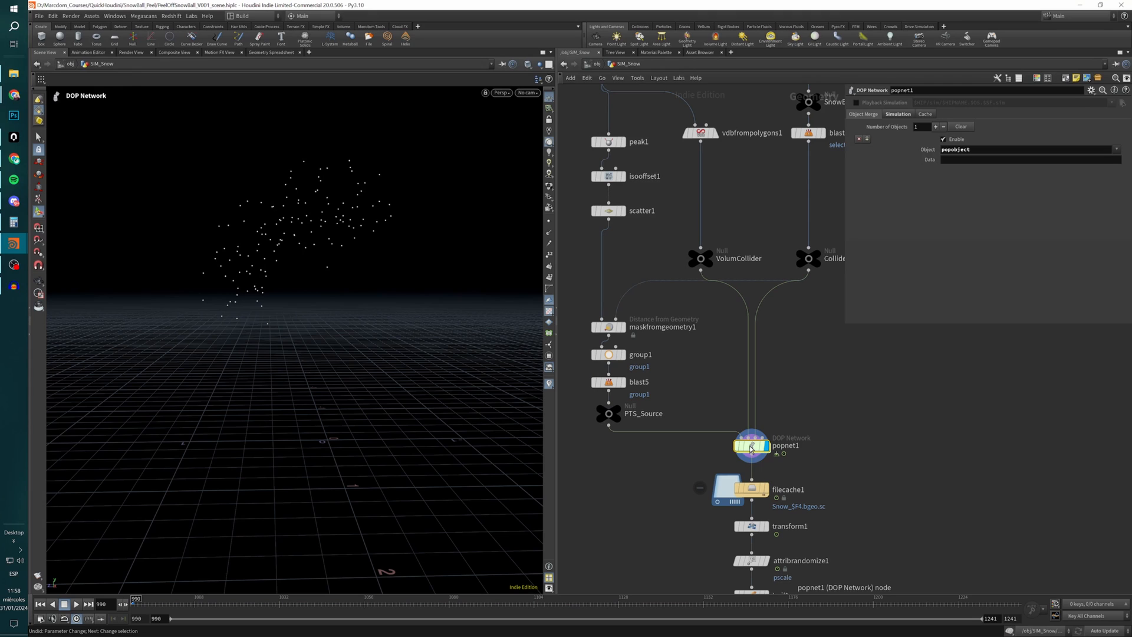
double_click(978, 149)
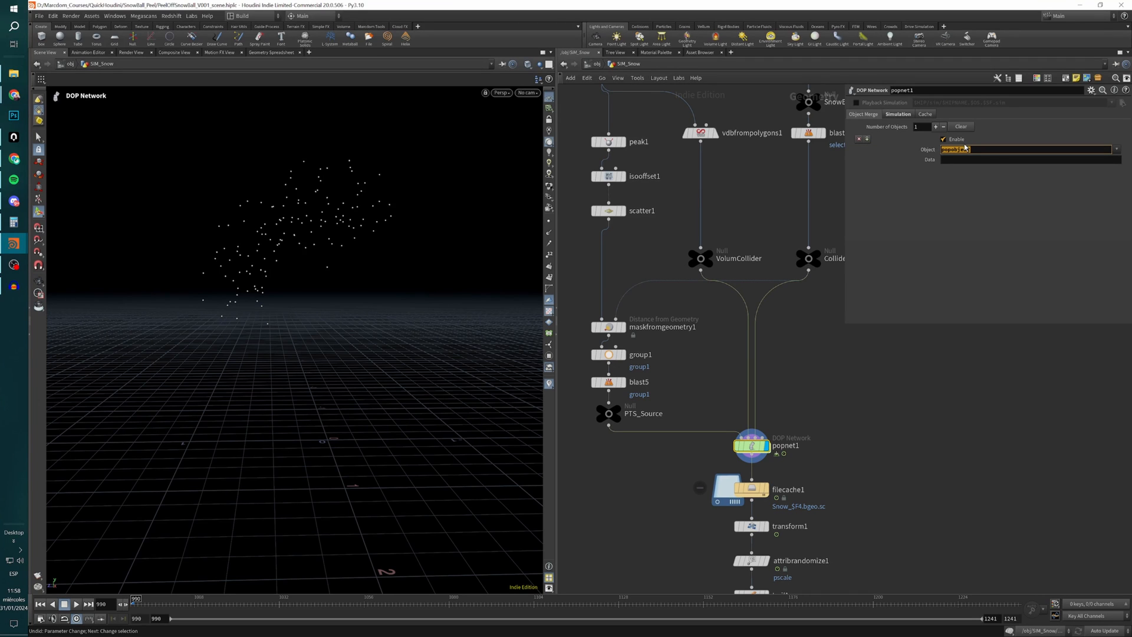
Set popnet1's simulation Start Frame to $FSTART.
click(897, 114)
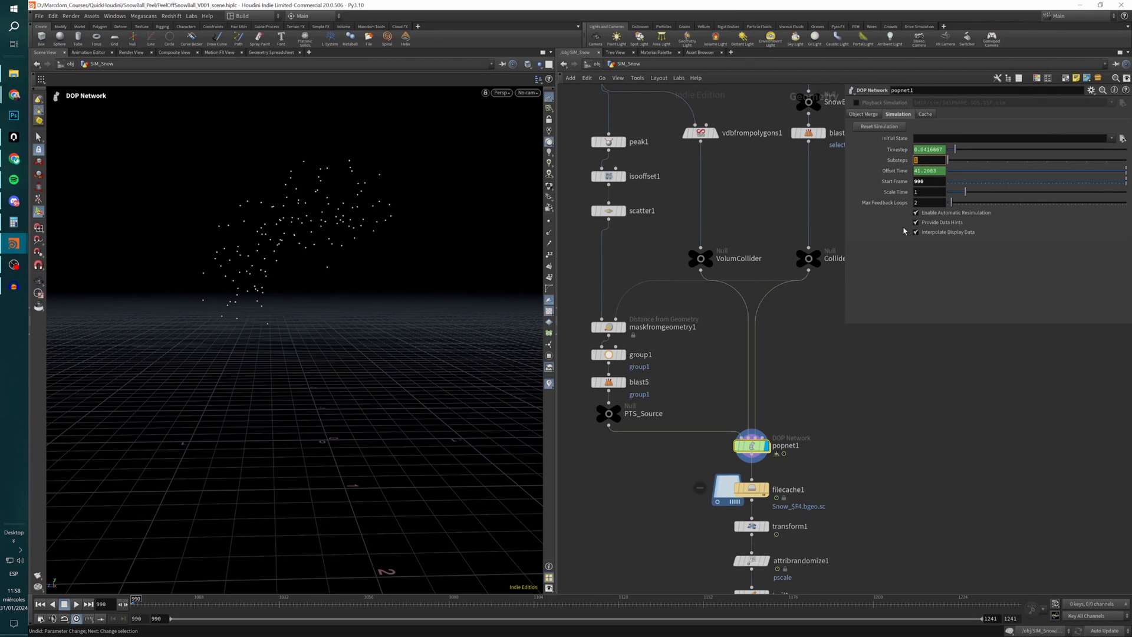
click(916, 181)
text($)
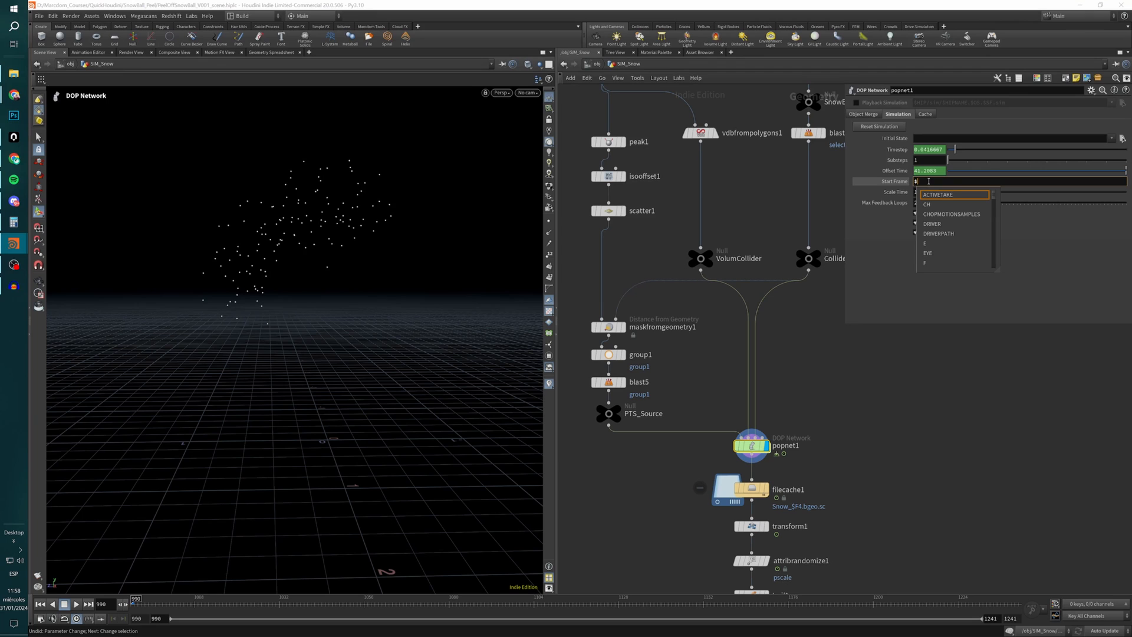
text(STR)
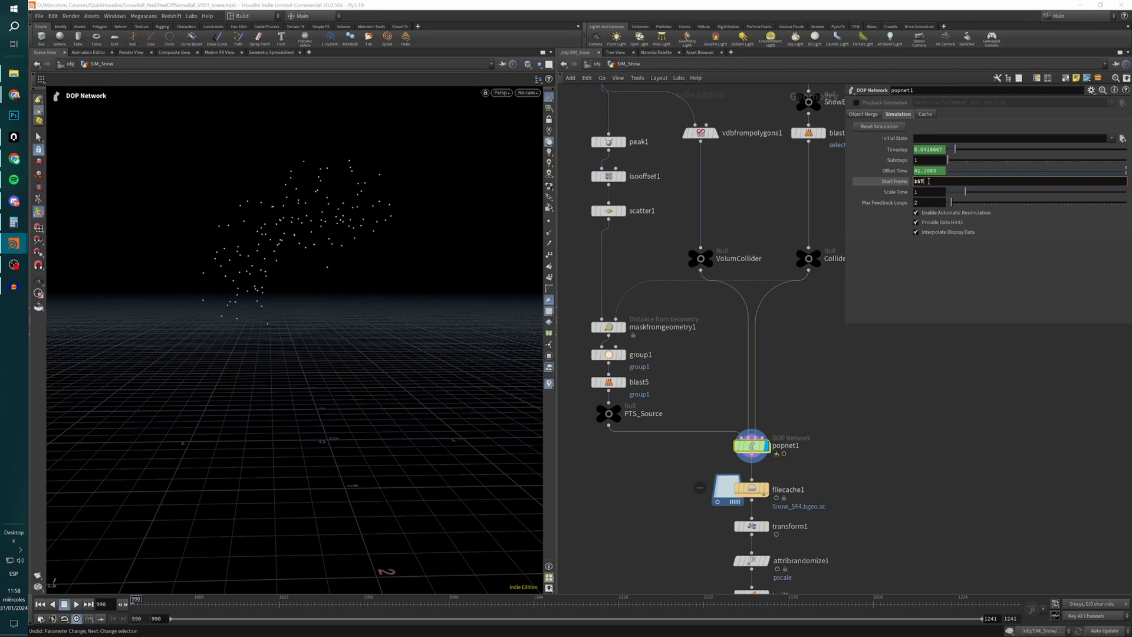
key(BackSpace)
key(BackSpace)
text(FSTART)
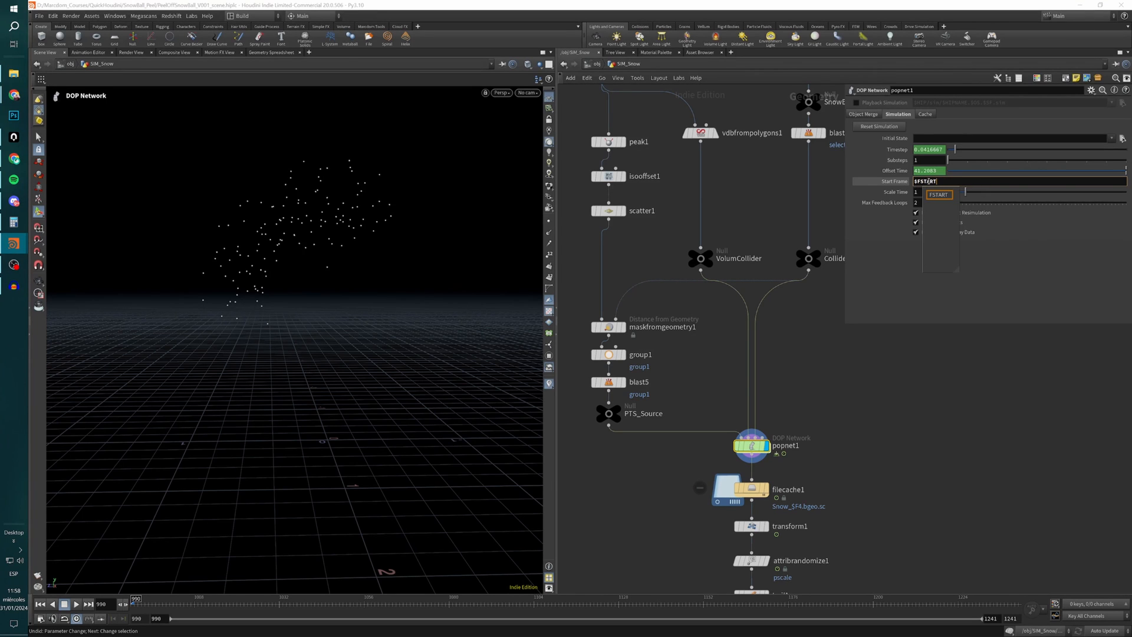
key(Return)
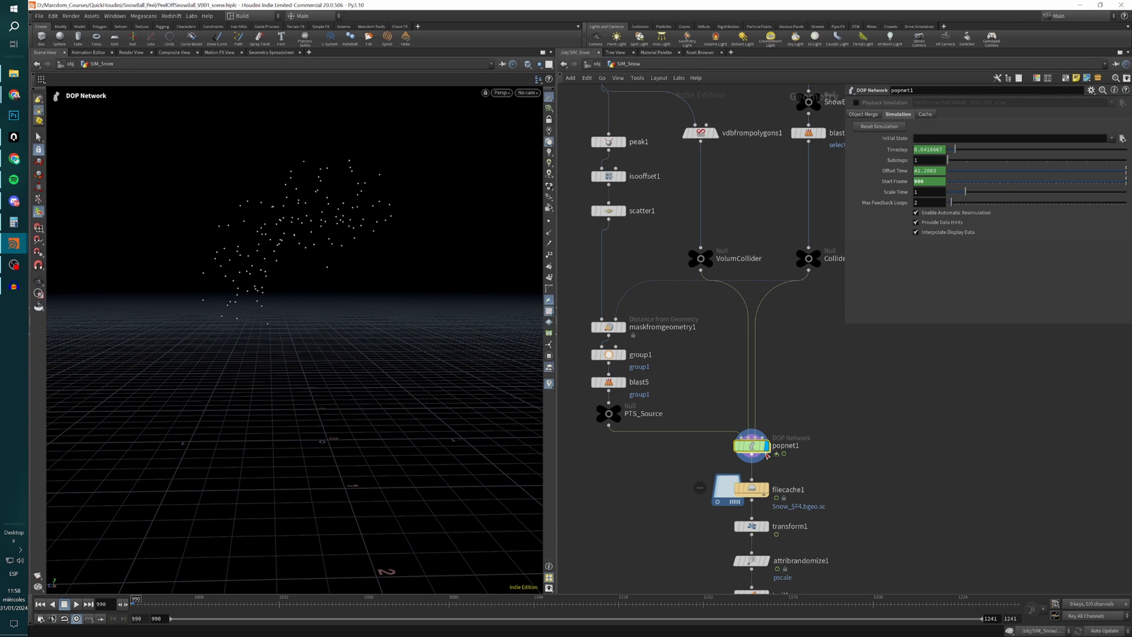
Open popnet1's internal network and review source_first_input's birth settings, including the animation expression behind Const. Activation.
mouse_move(750, 447)
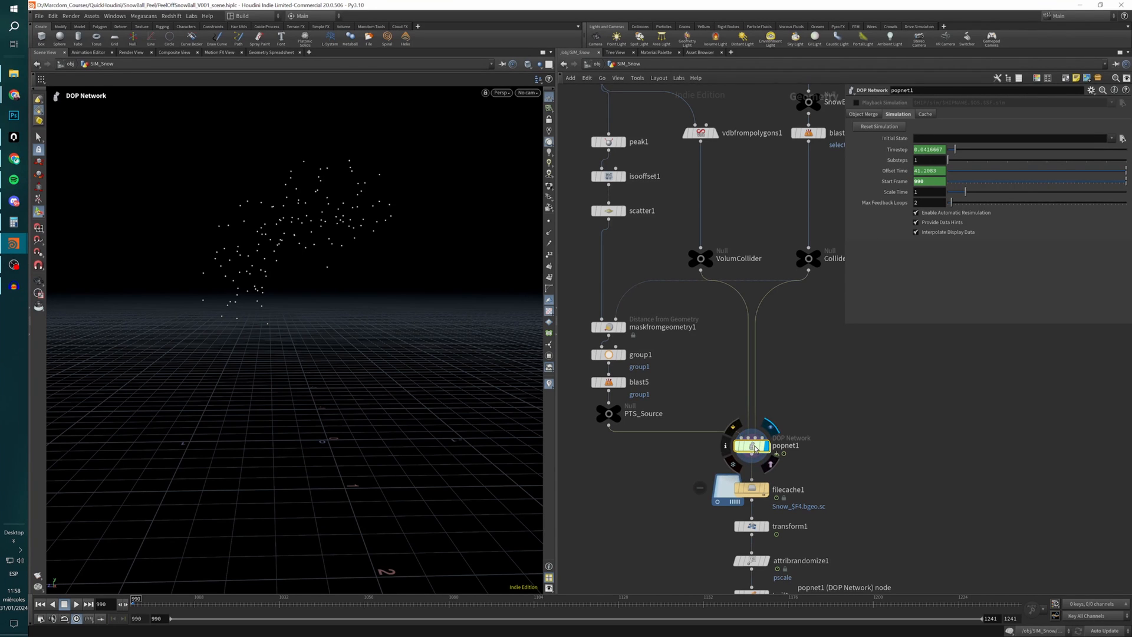
double_click(755, 447)
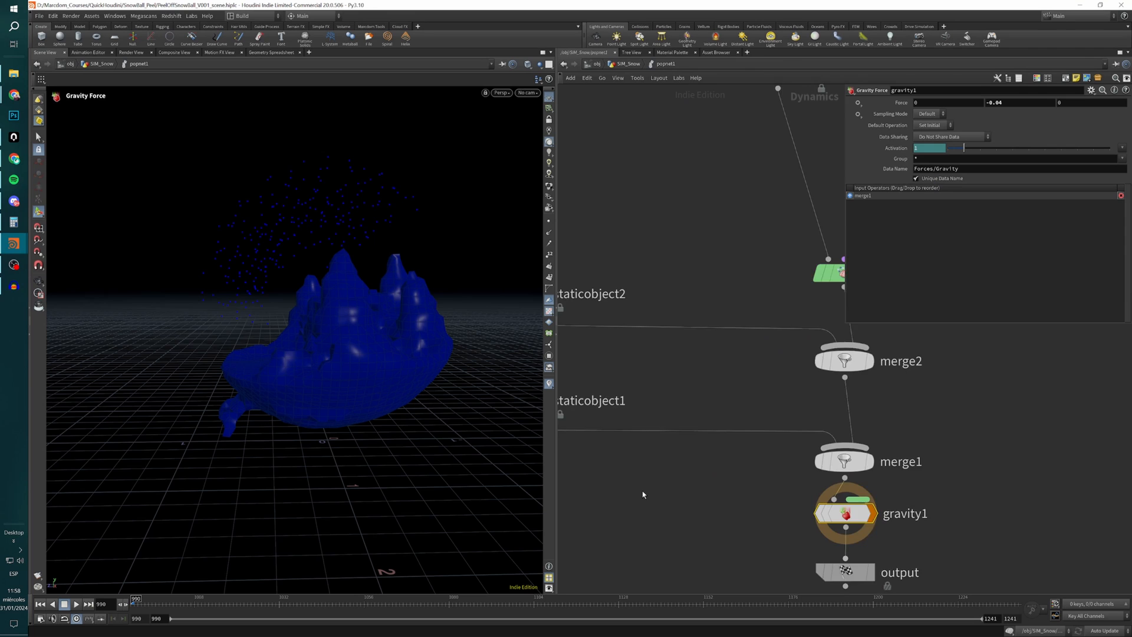
scroll(643, 494, down, 5)
scroll(653, 487, down, 2)
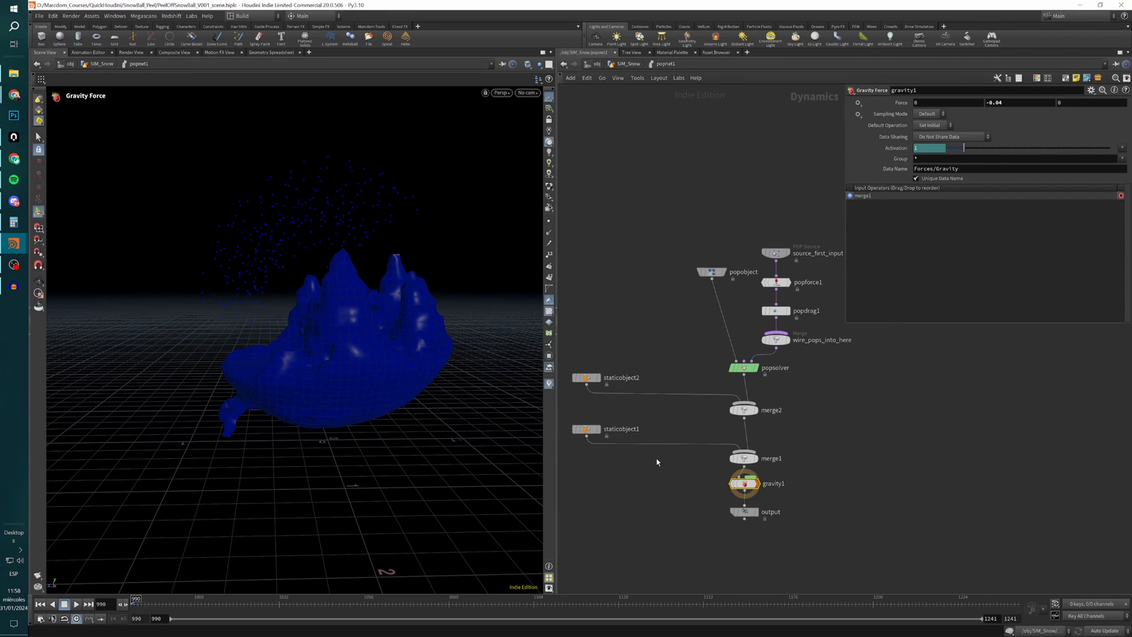
drag(374, 336, 420, 370)
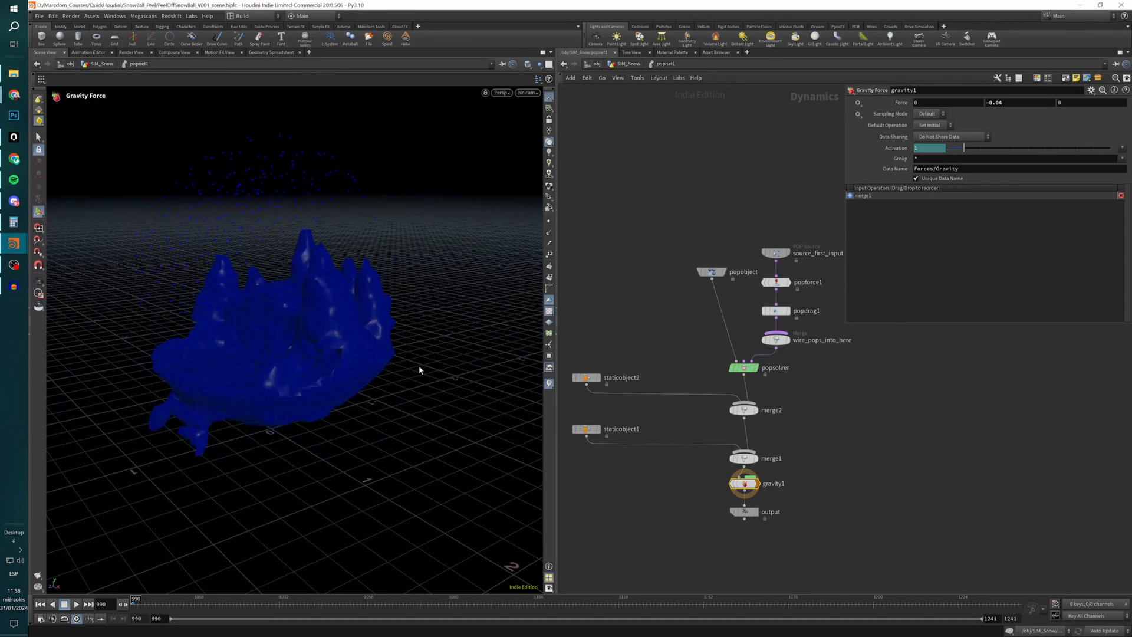
click(775, 253)
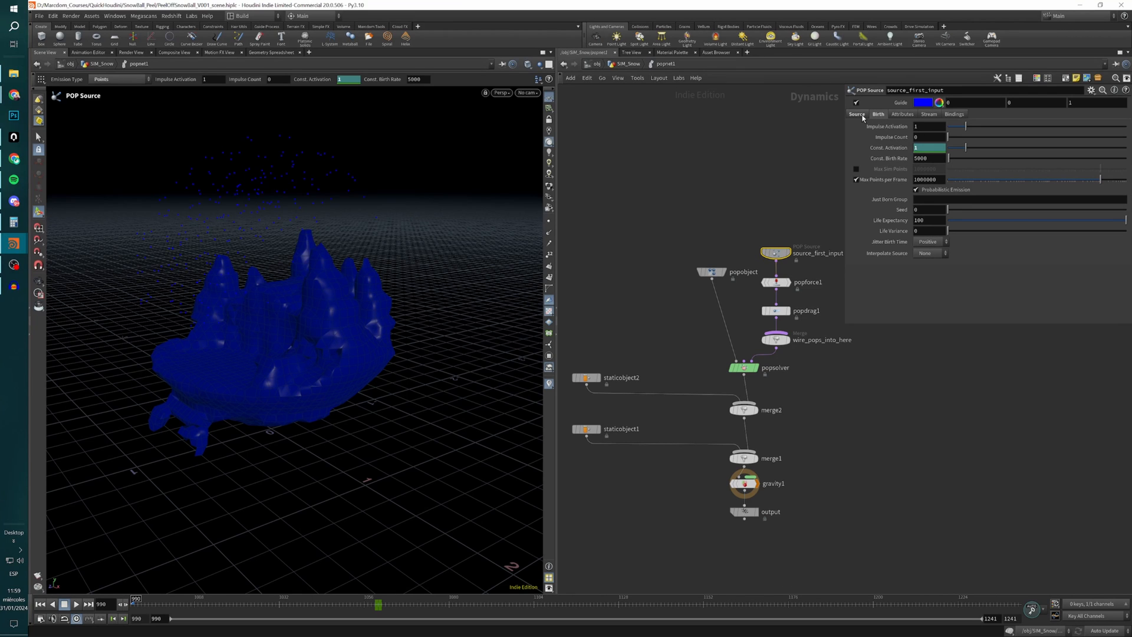
click(908, 148)
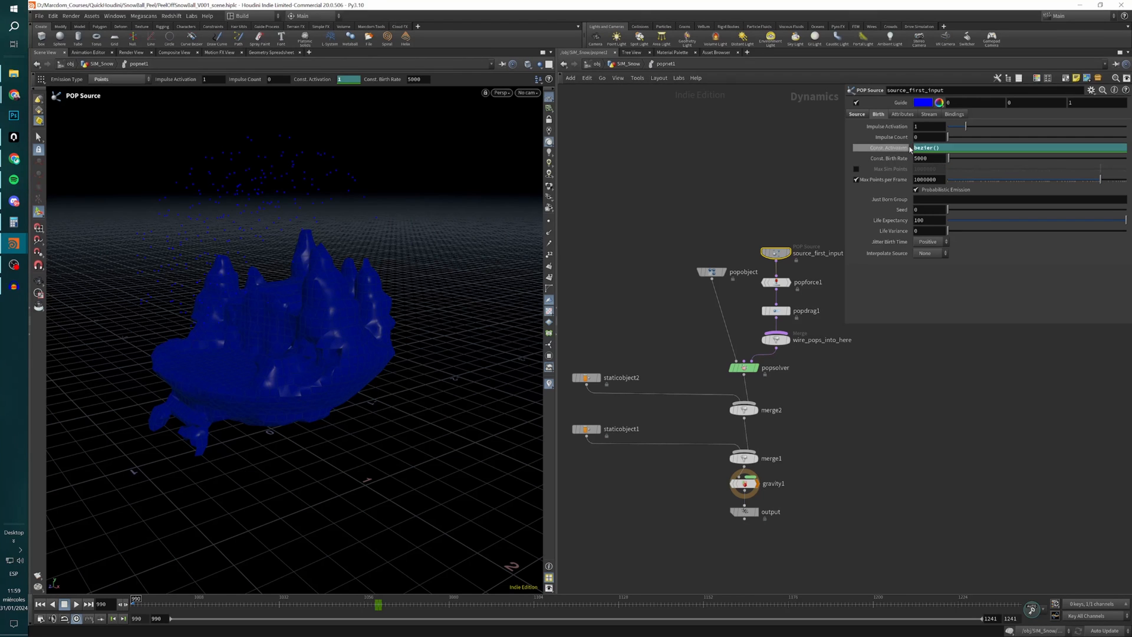
click(903, 150)
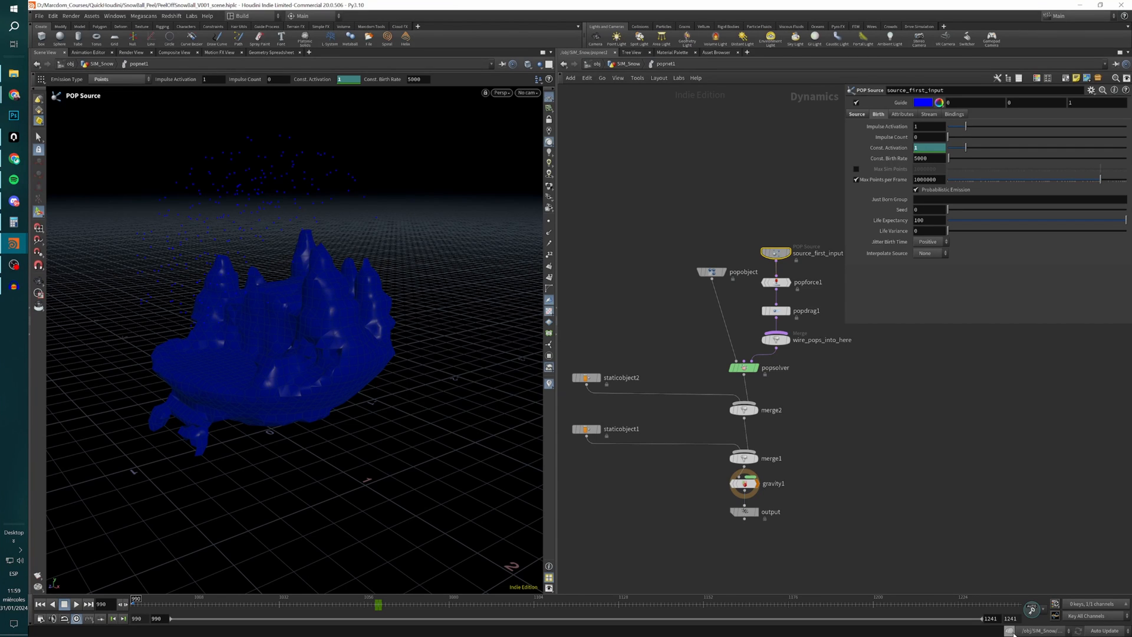
Examine the Const. Activation keyframes by moving to the key near frame 1059 and returning to frame 990 with dynamics simulation disabled.
key(ctrl+Right)
key(ctrl+Left)
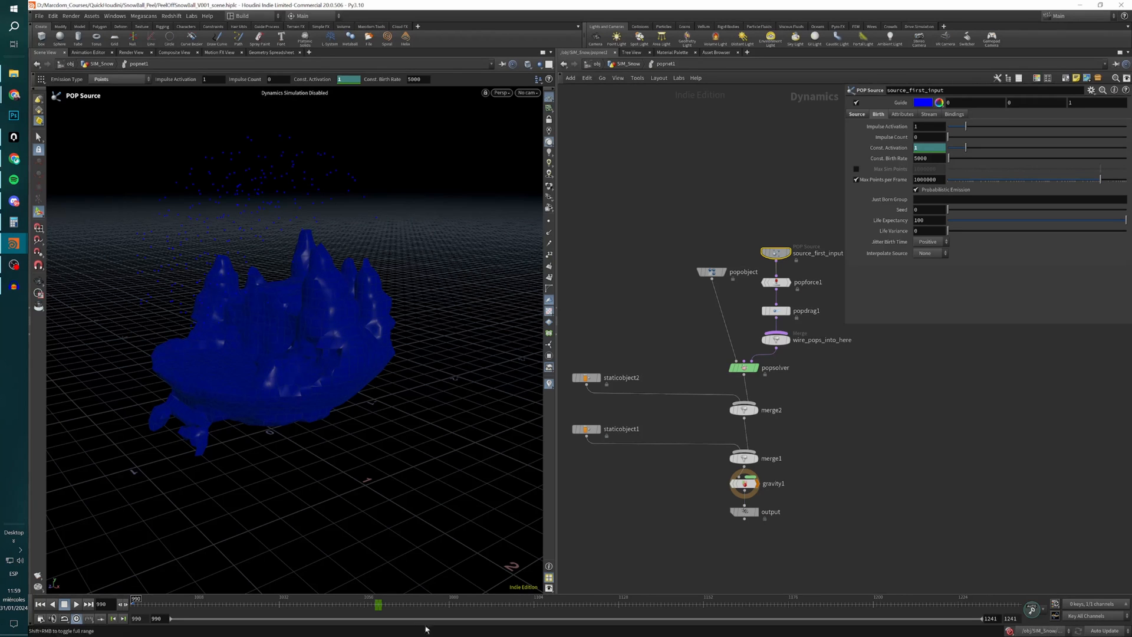
click(377, 606)
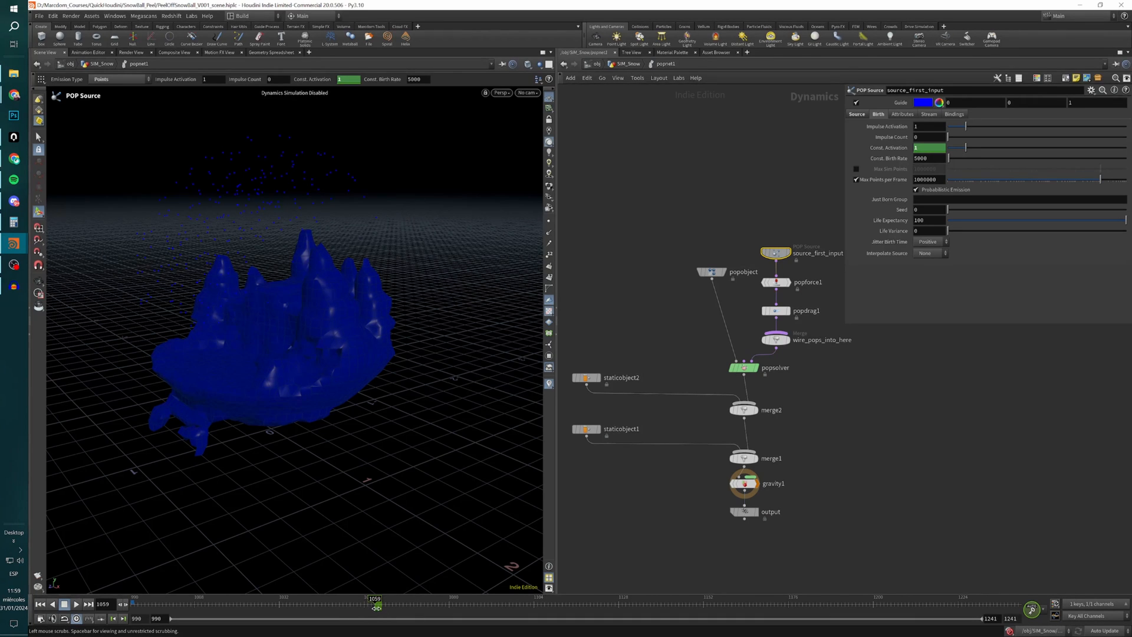
click(379, 607)
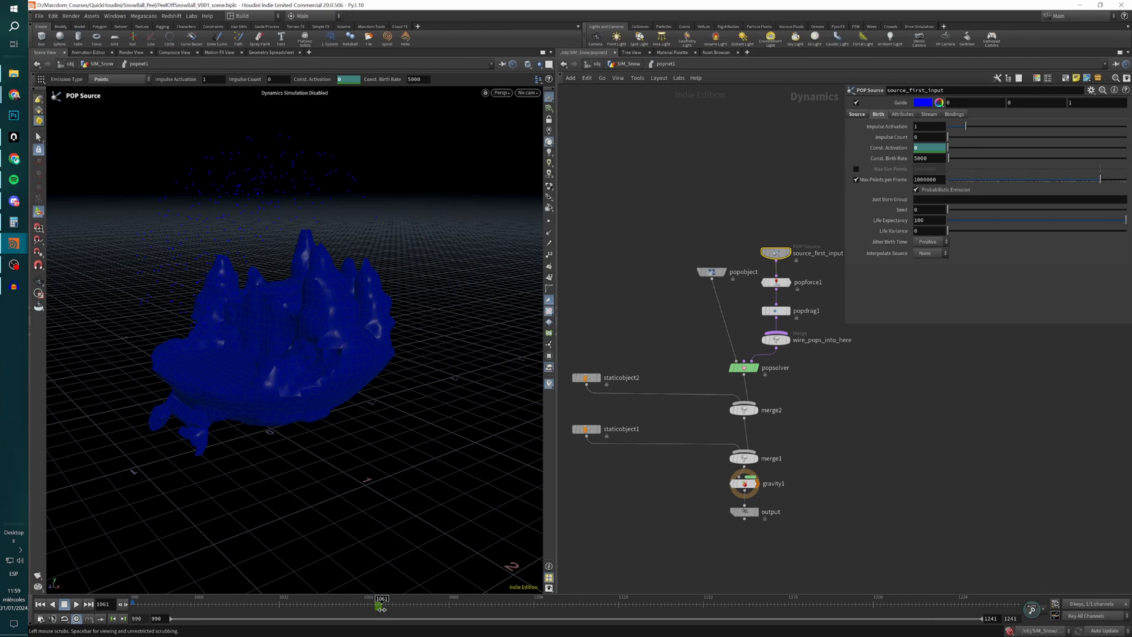
drag(380, 609, 134, 607)
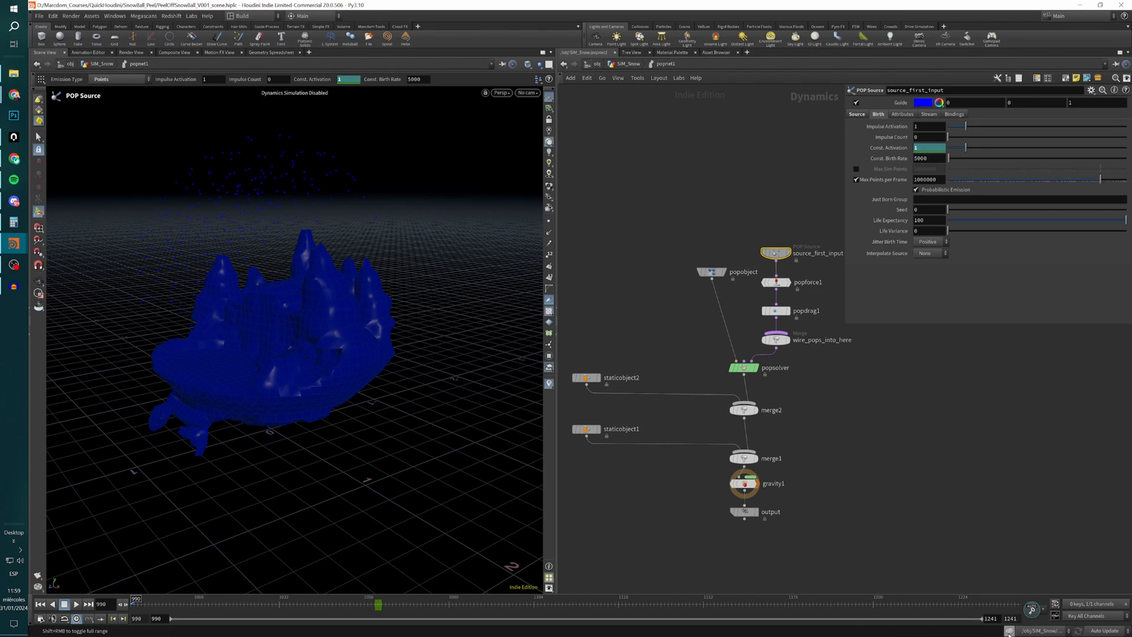
Review source_first_input's emission type and geometry source, and check popnet1's PTS_Source input connection before returning inside the network.
click(858, 115)
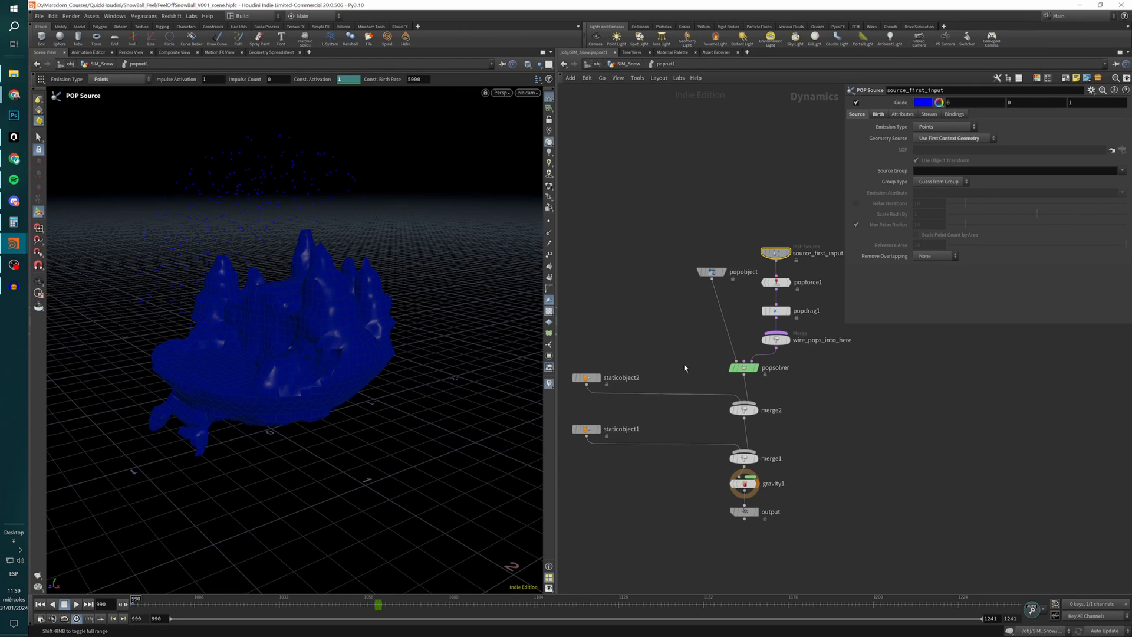
key(u)
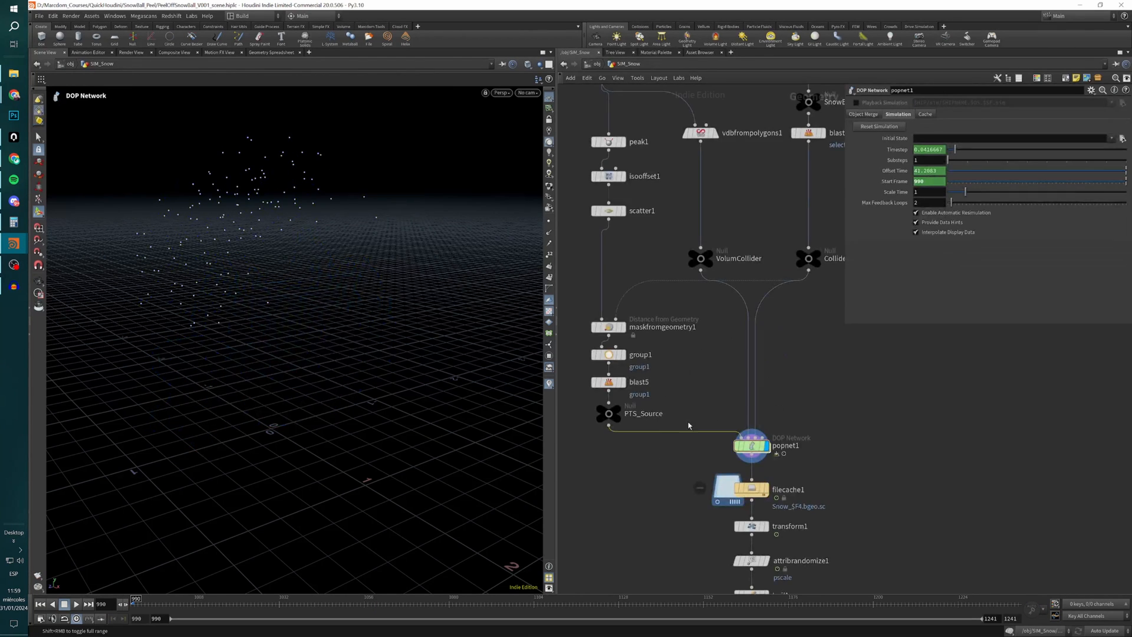
double_click(761, 451)
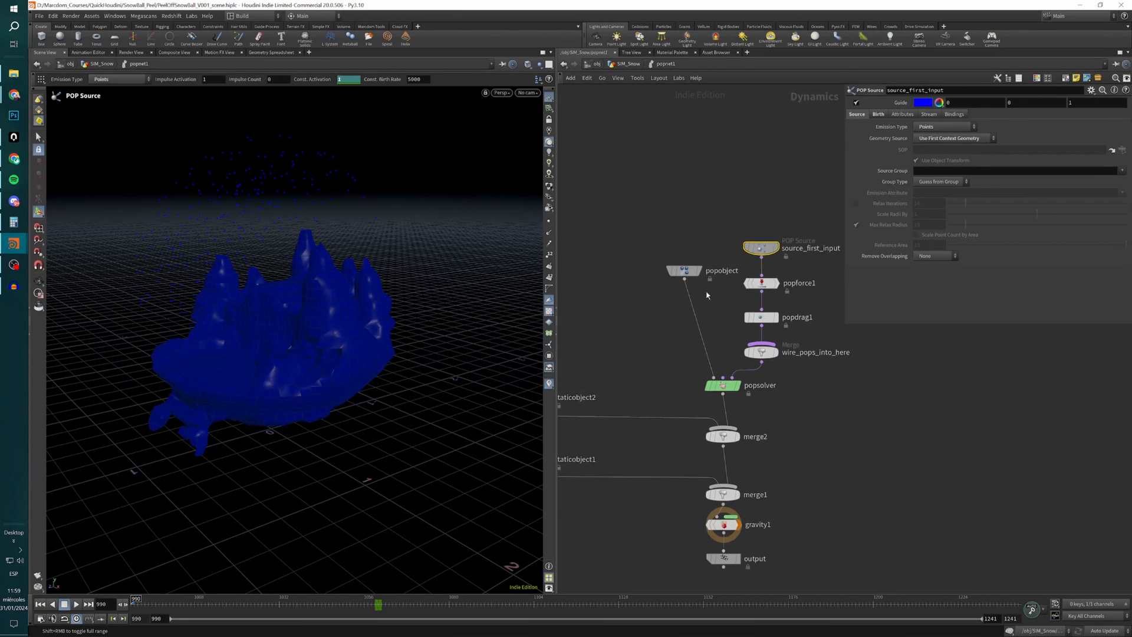
Review popforce1's noise parameters and popdrag1's air resistance settings.
click(761, 284)
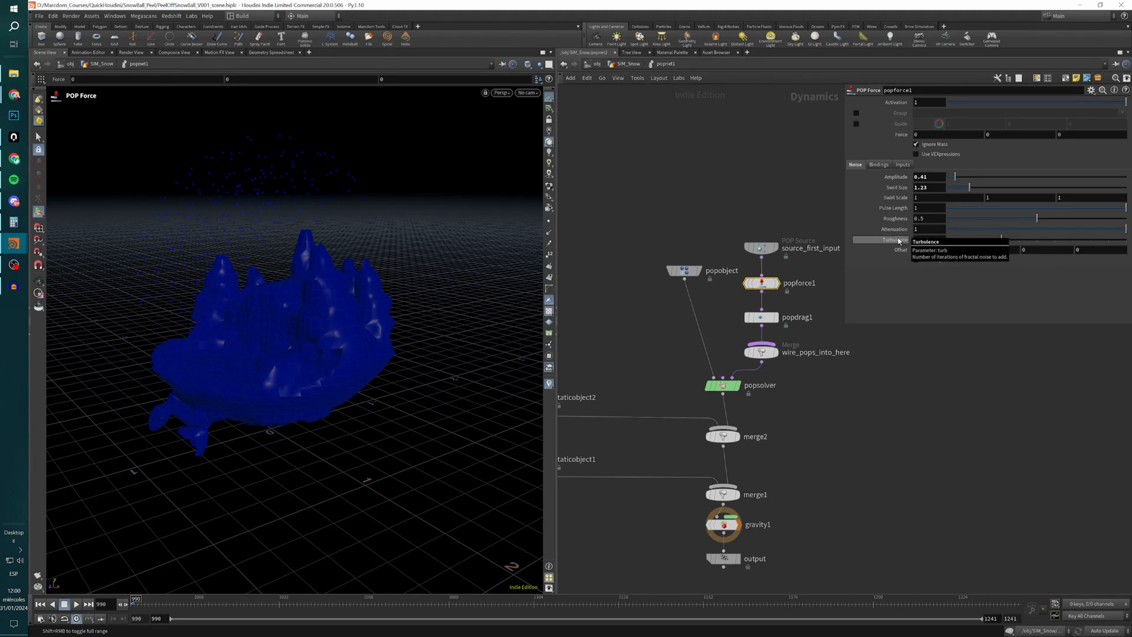
mouse_move(771, 324)
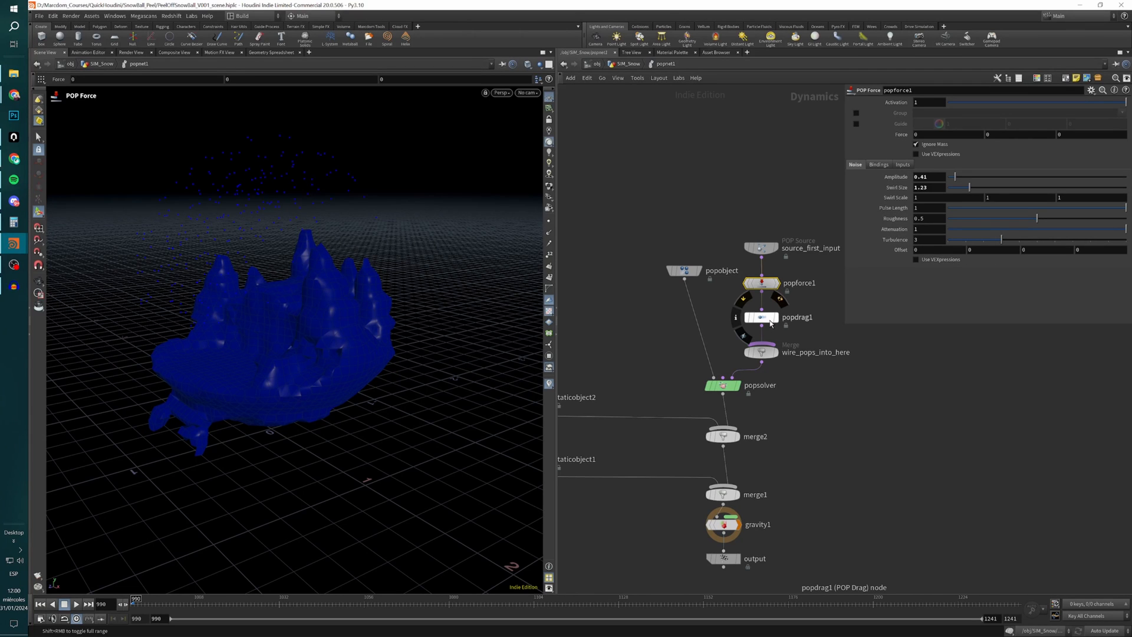
click(762, 320)
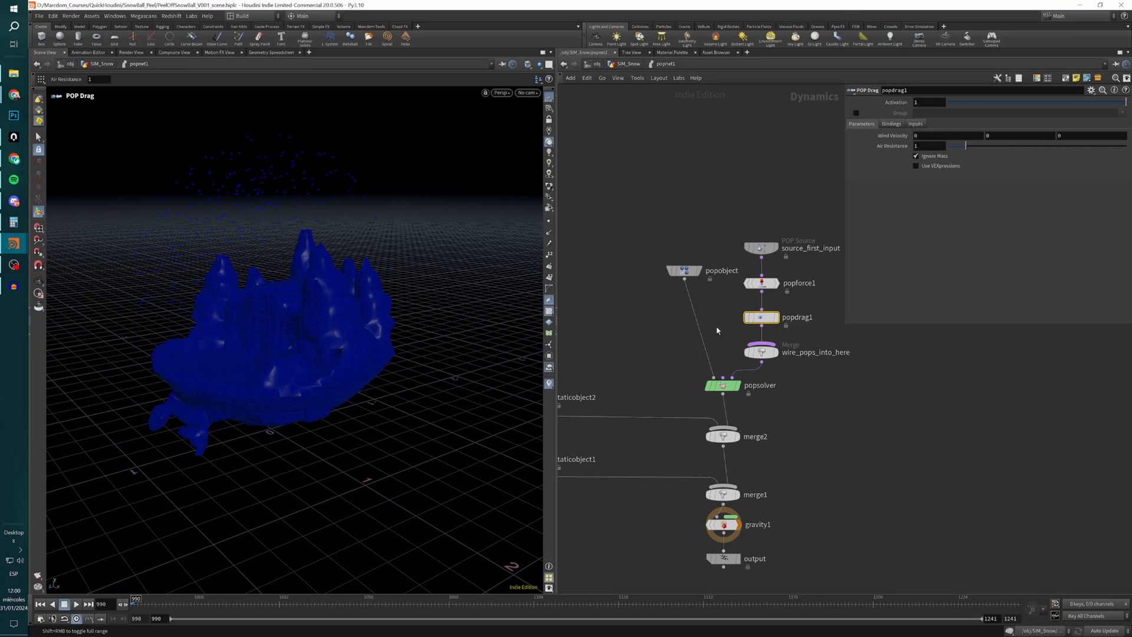
Review the popsolver's substep settings and the popobject's creation and object name parameters.
scroll(717, 330, down, 3)
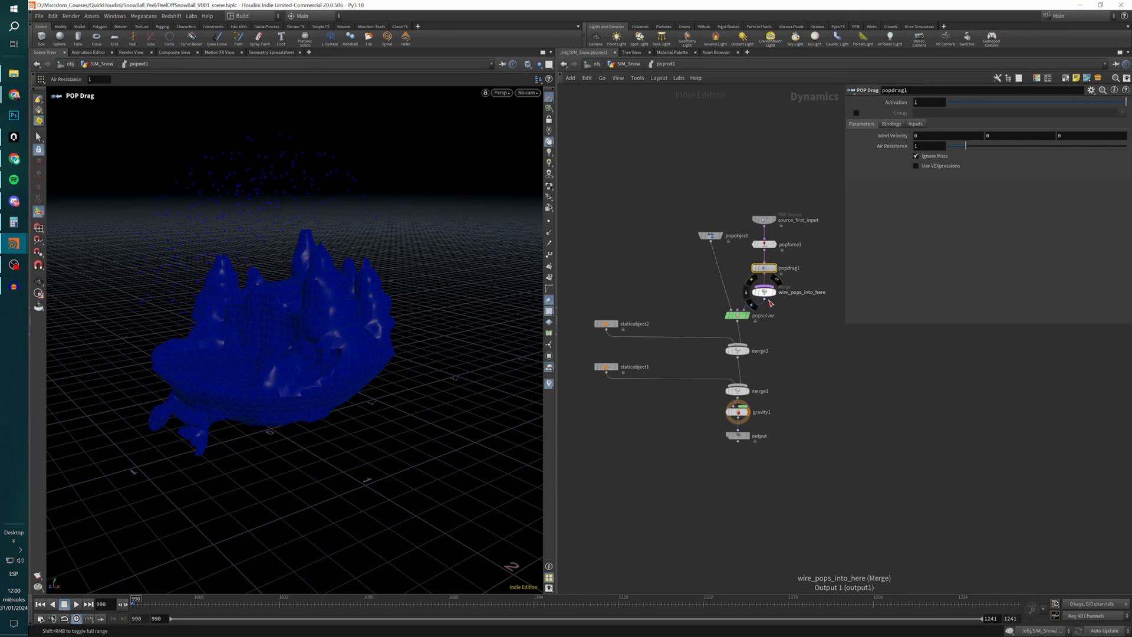
drag(713, 311, 715, 312)
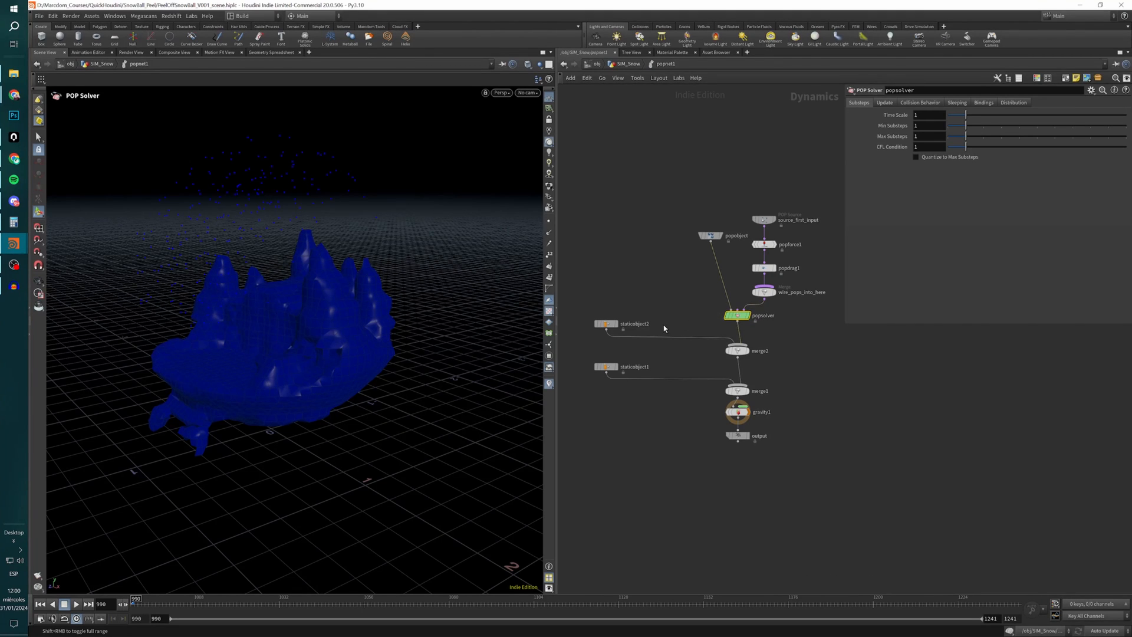
click(710, 236)
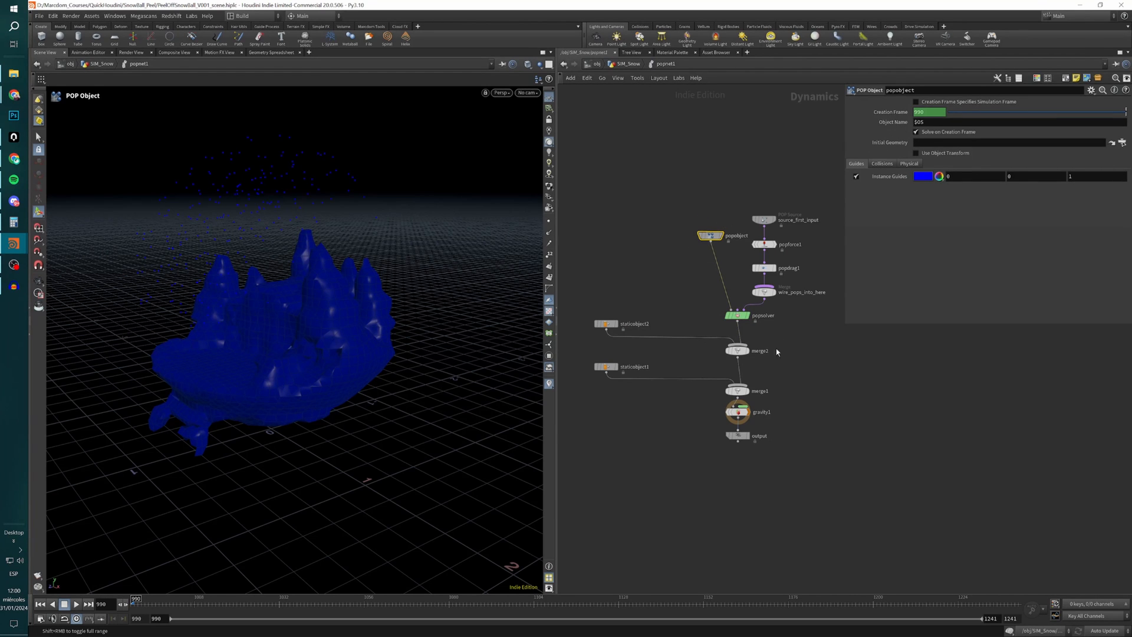
Check the popobject reference in popnet1's object merge settings and return to its internal network.
key(u)
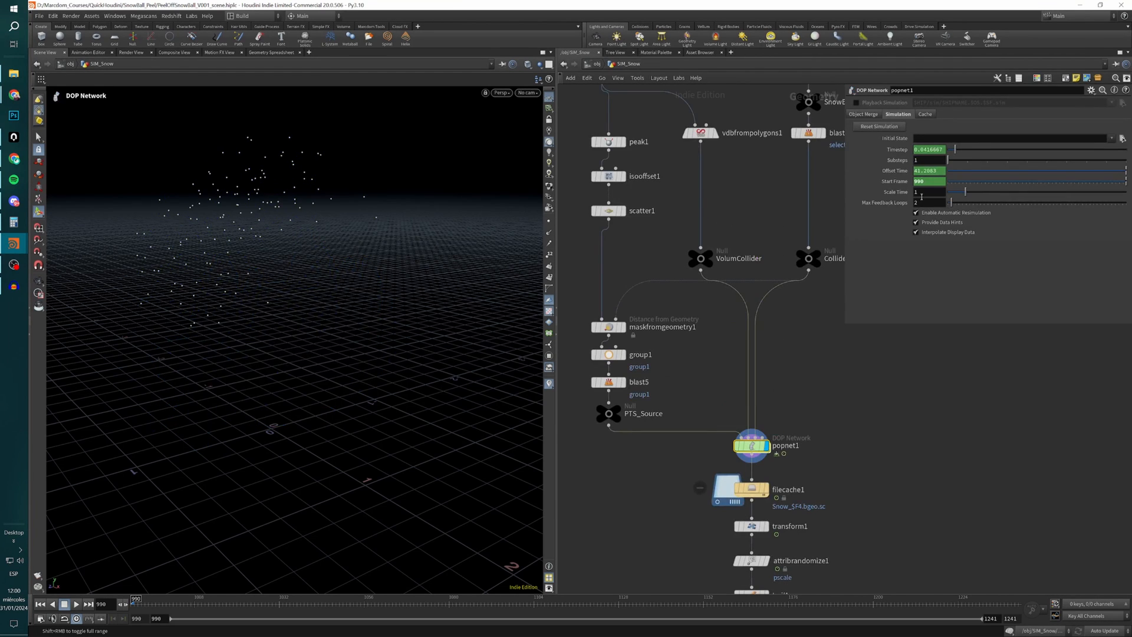
click(864, 114)
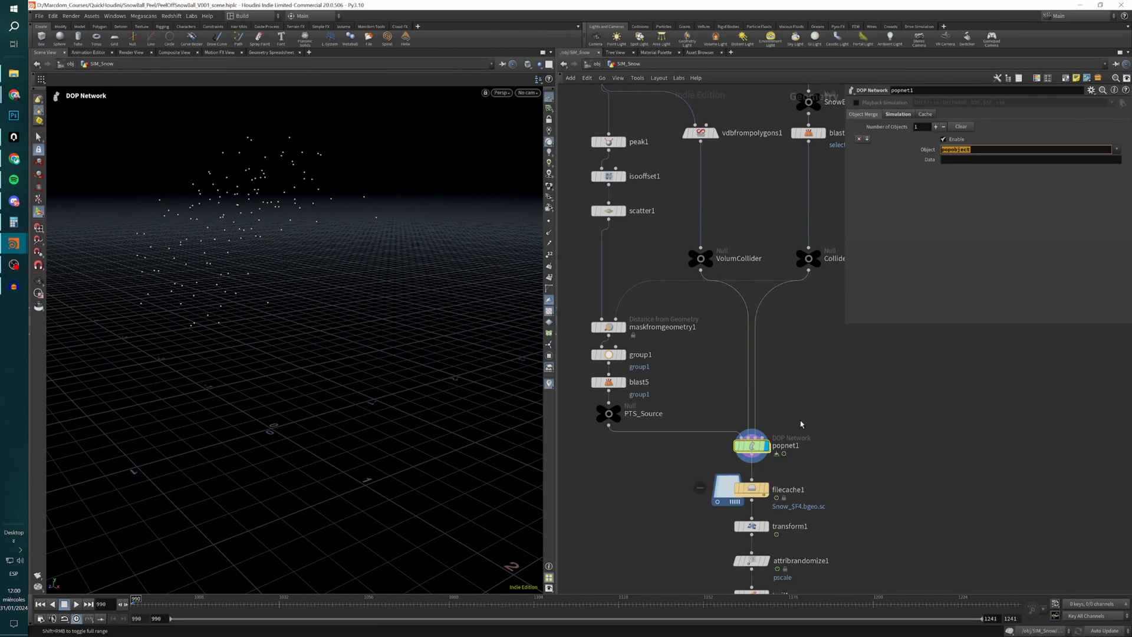
double_click(752, 447)
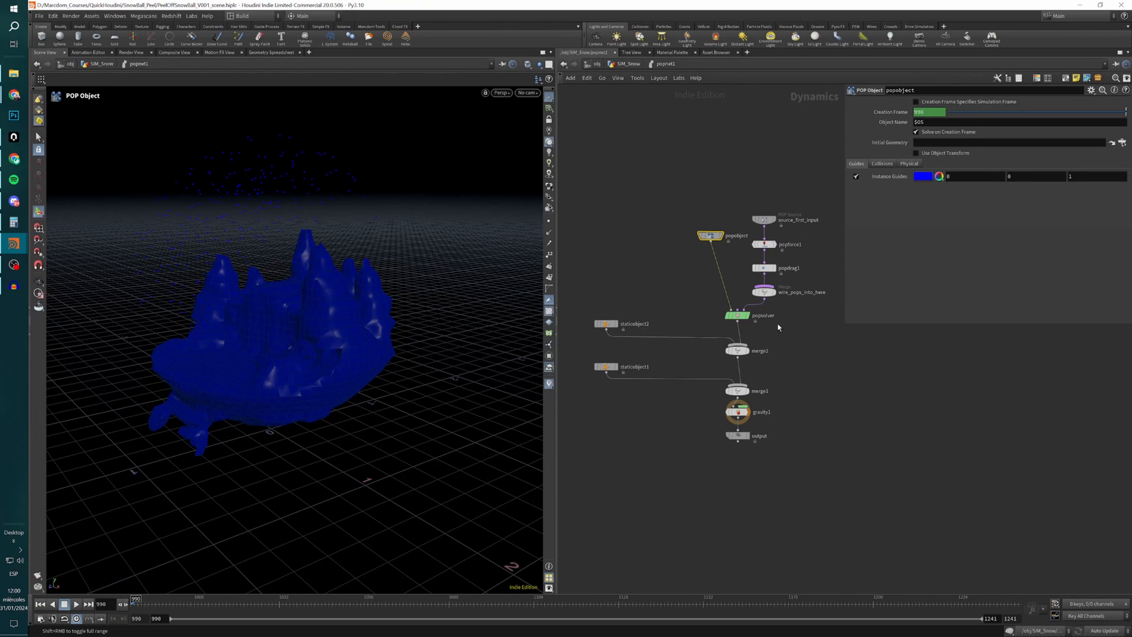
Review the SOP paths of staticobject1 and staticobject2 that reference the Collider and VolumCollider nulls.
drag(589, 299, 603, 398)
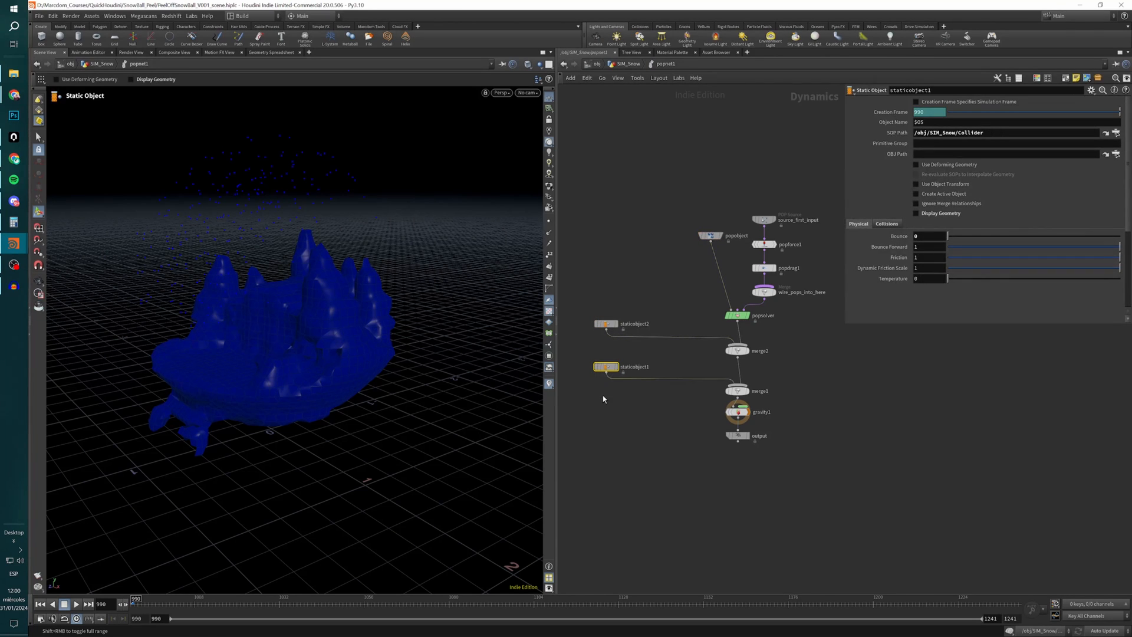
click(605, 324)
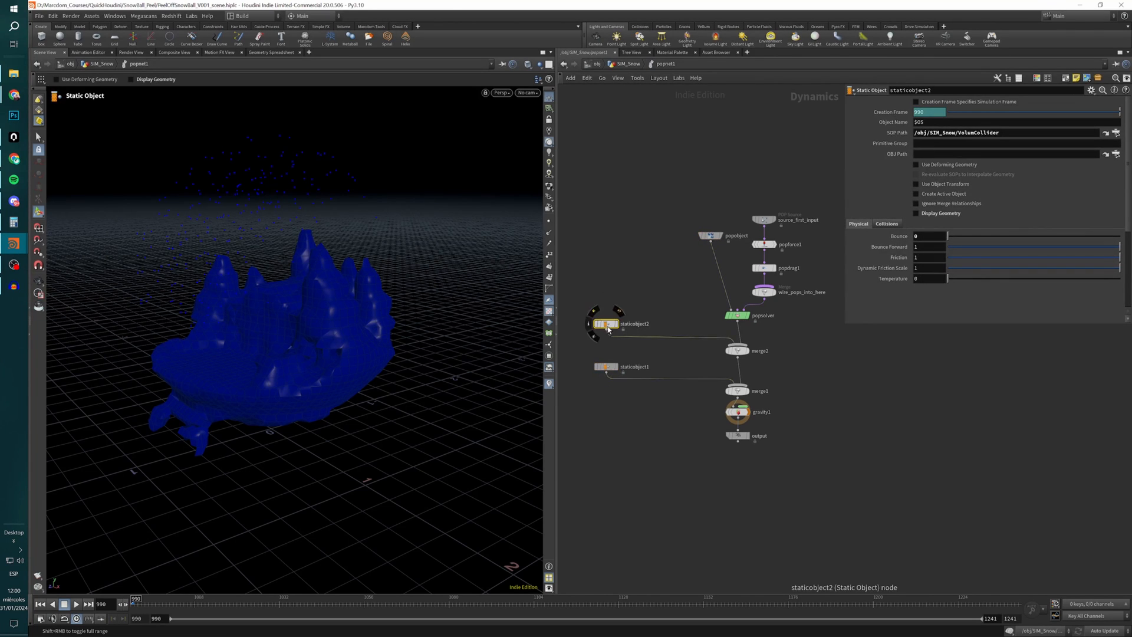
drag(960, 132, 1003, 133)
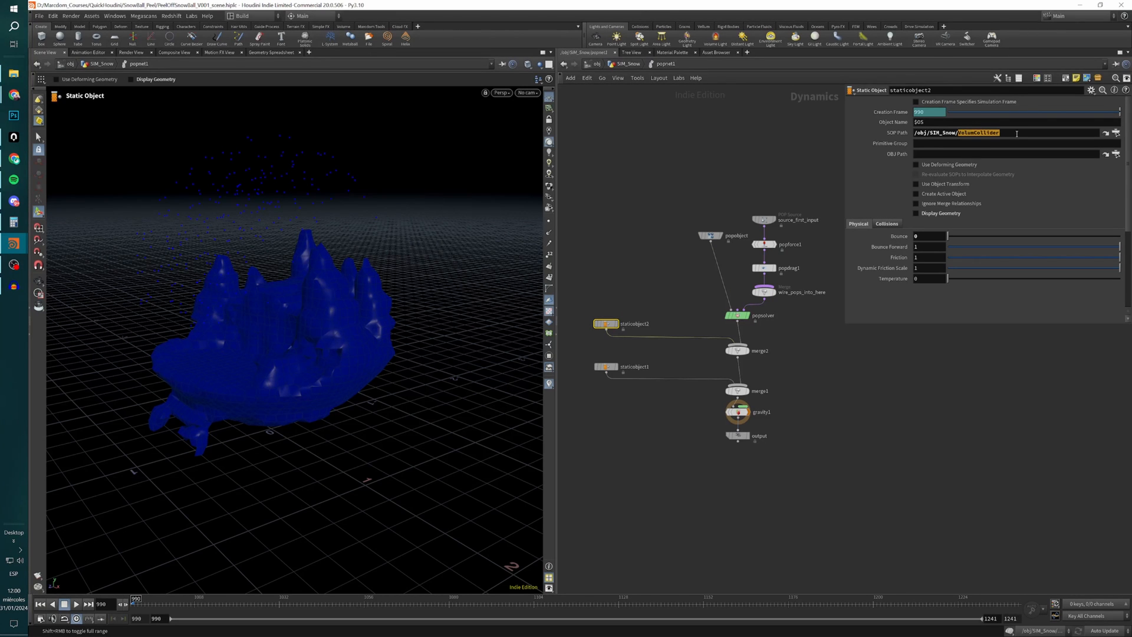
Follow staticobject2's SOP path to the VolumCollider null in SIM_Snow, and return inside popnet1.
click(1105, 132)
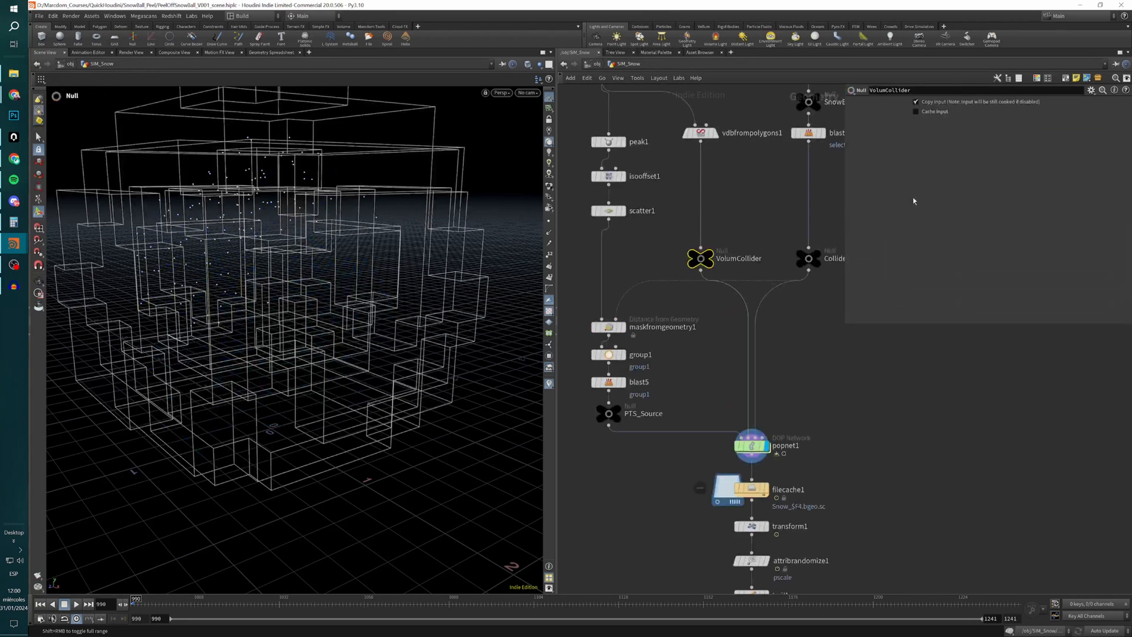
mouse_move(700, 265)
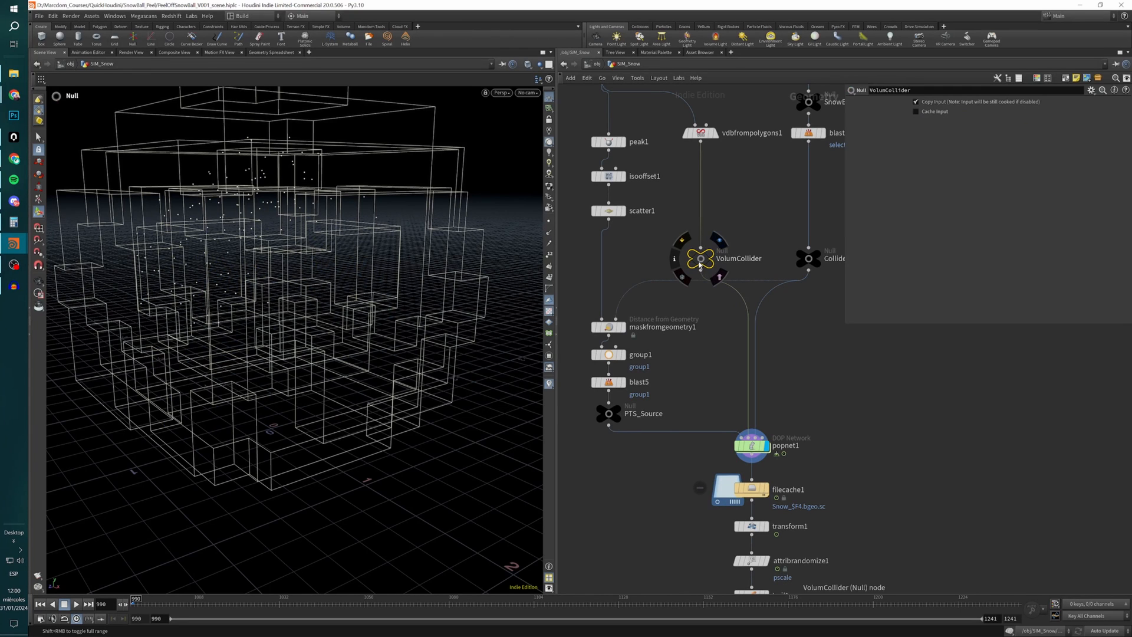
double_click(758, 452)
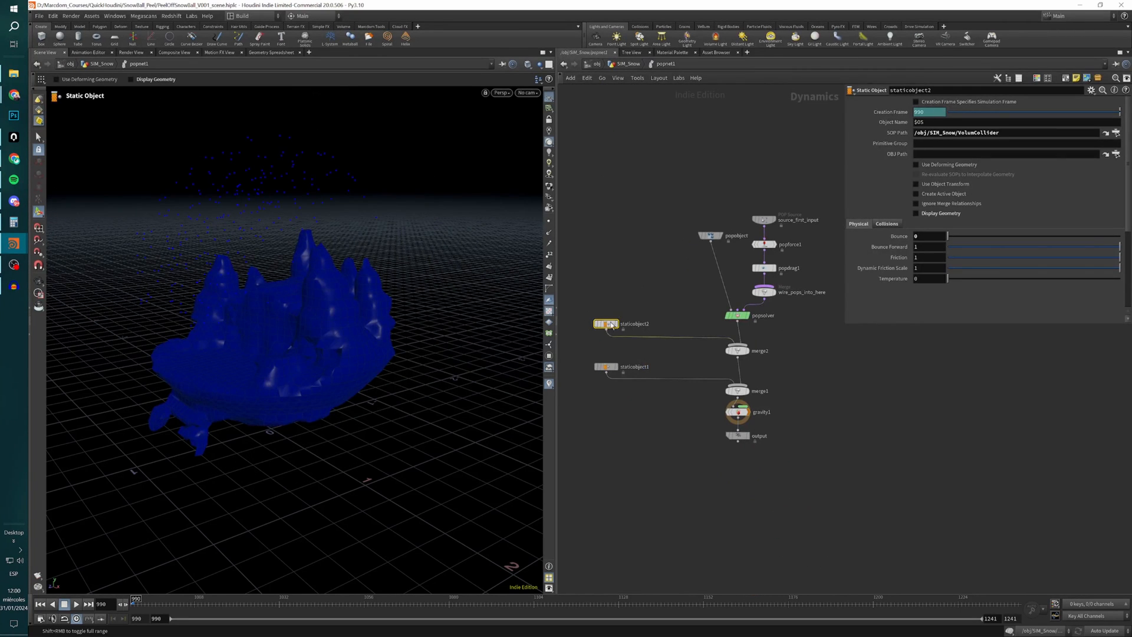
Temporarily enable Display Geometry on staticobject2 to examine its collision shape, and turn it off again.
click(933, 214)
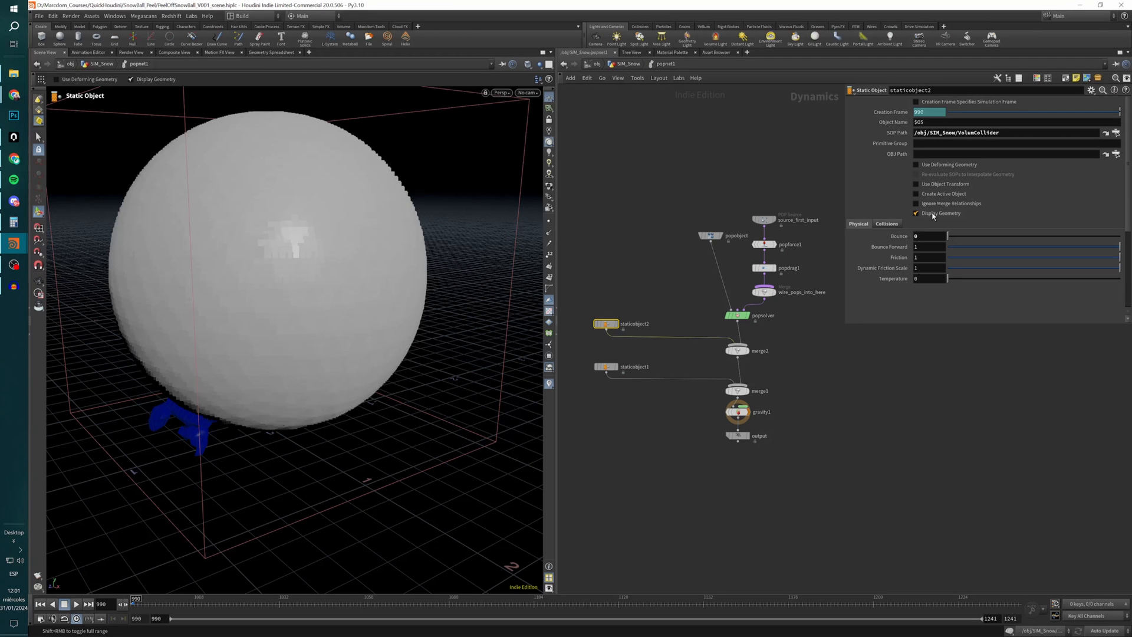
click(916, 213)
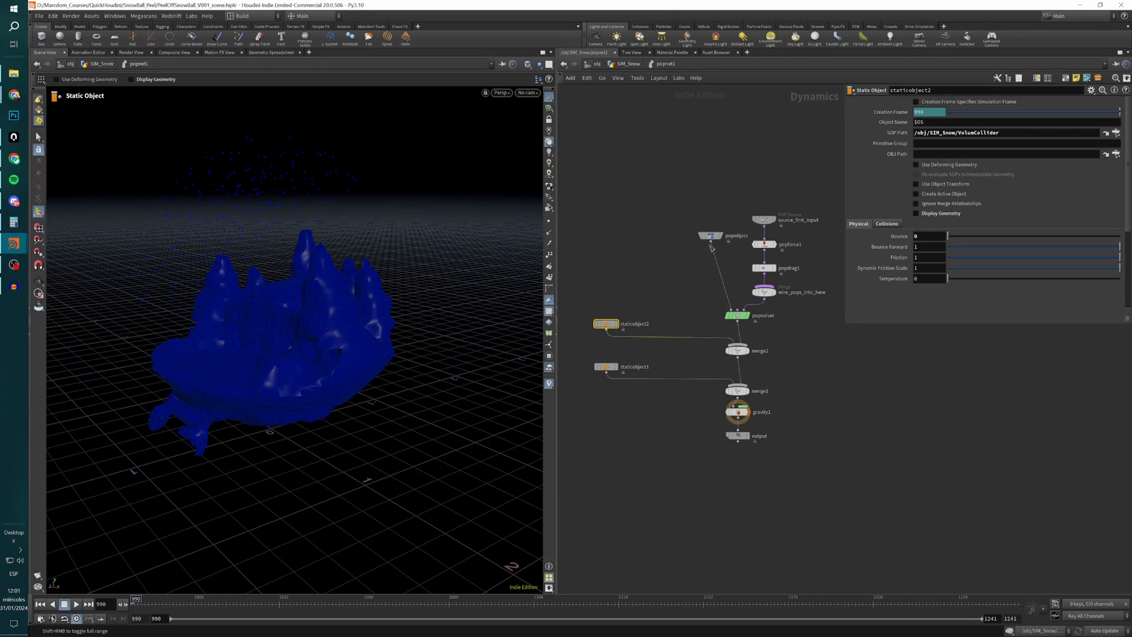
Enable staticobject2's Collision Guide and examine its volume collision settings, including Mode and Uniform Divisions.
click(889, 225)
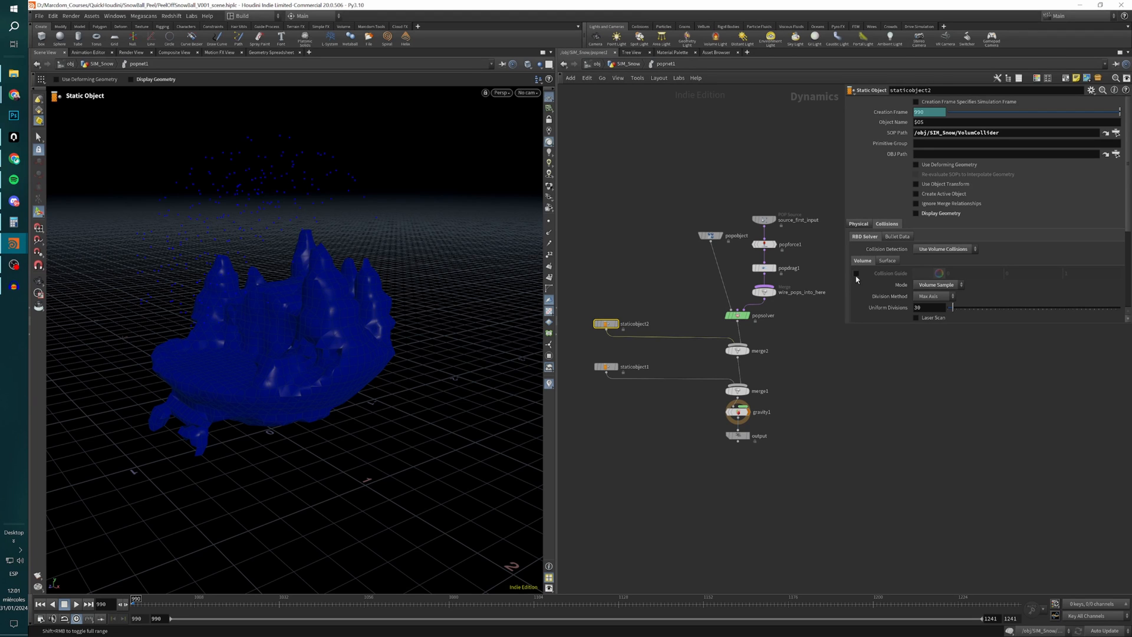
click(857, 274)
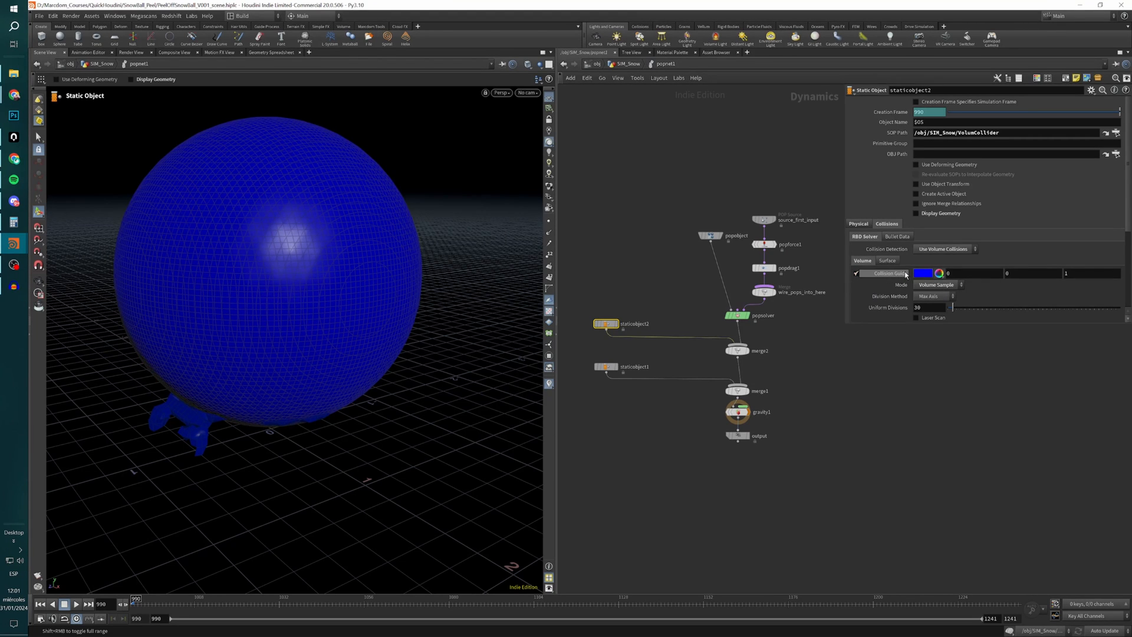
alt+drag(320, 302, 528, 280)
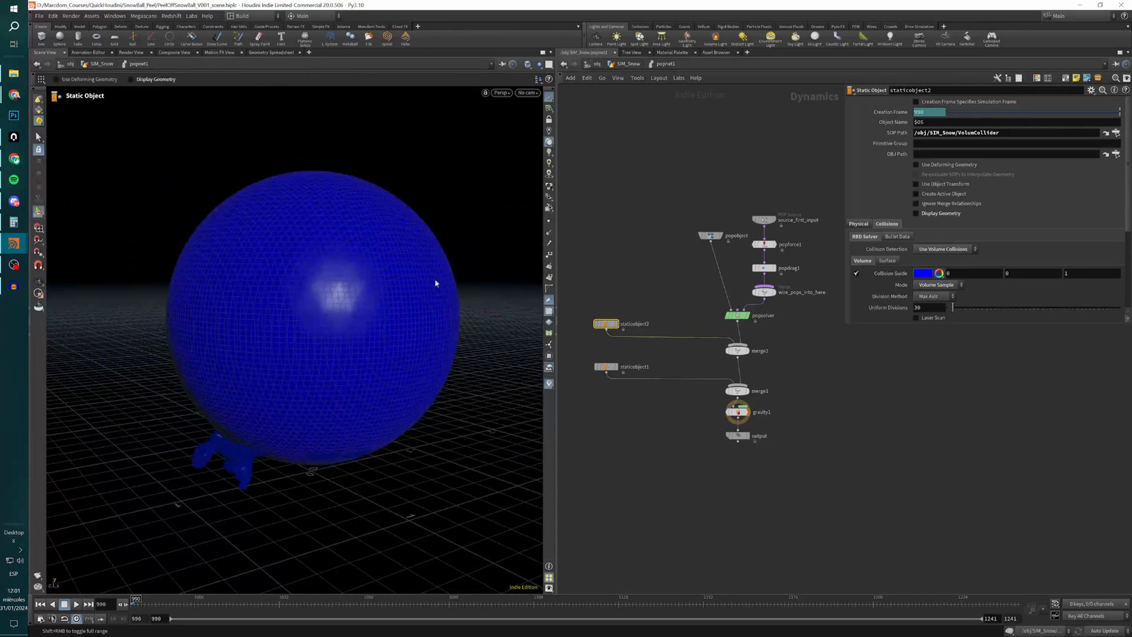
click(941, 286)
click(925, 353)
click(926, 308)
scroll(878, 293, down, 3)
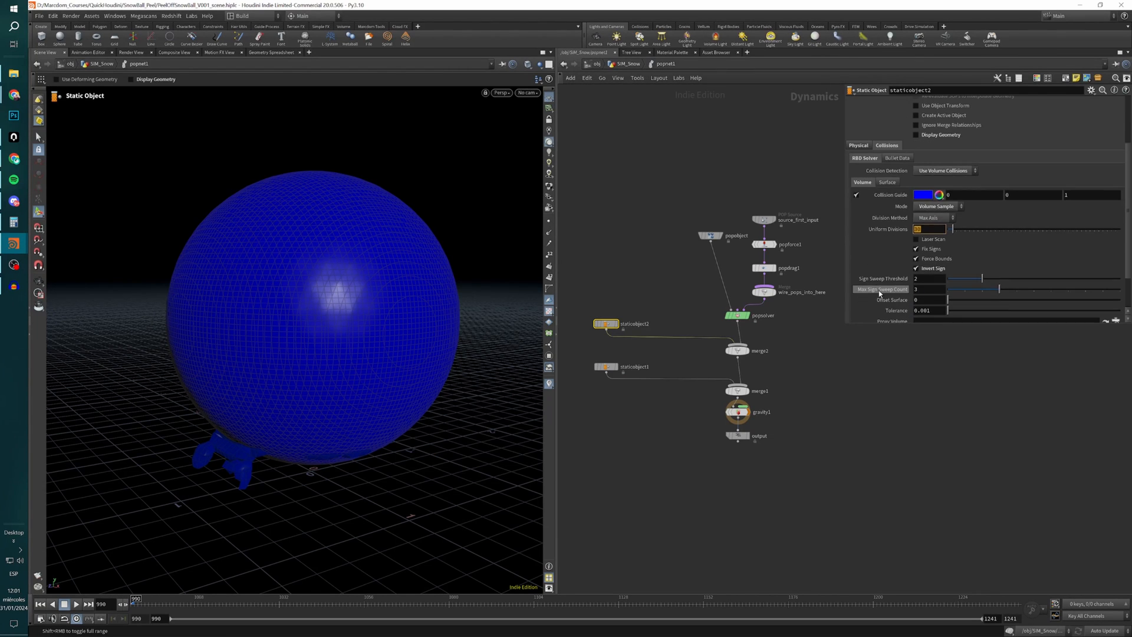
scroll(880, 293, down, 2)
scroll(880, 294, up, 2)
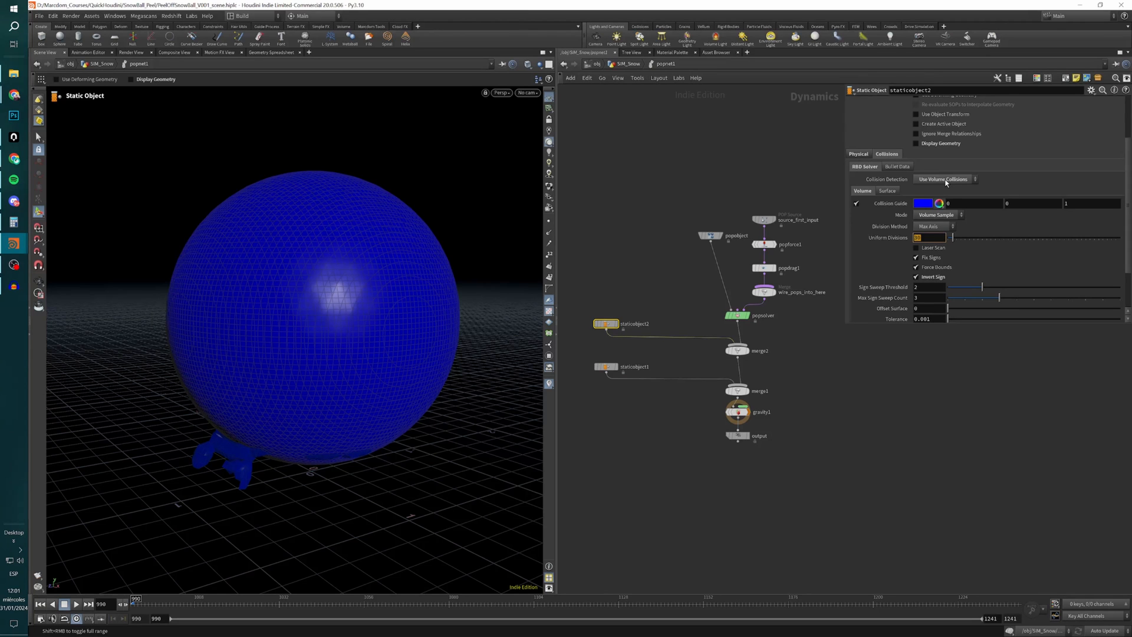
Check staticobject2's physical Bounce setting, and turn its volume Collision Guide back off.
click(858, 156)
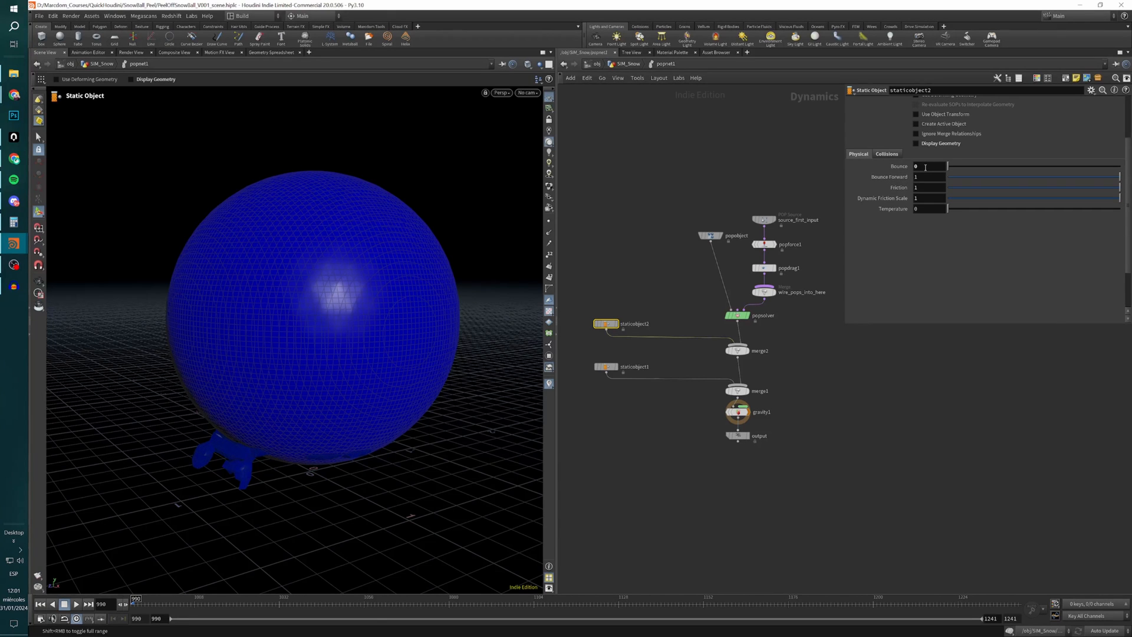
click(920, 167)
scroll(814, 349, up, 3)
scroll(812, 342, down, 4)
scroll(874, 239, up, 1)
scroll(873, 239, up, 2)
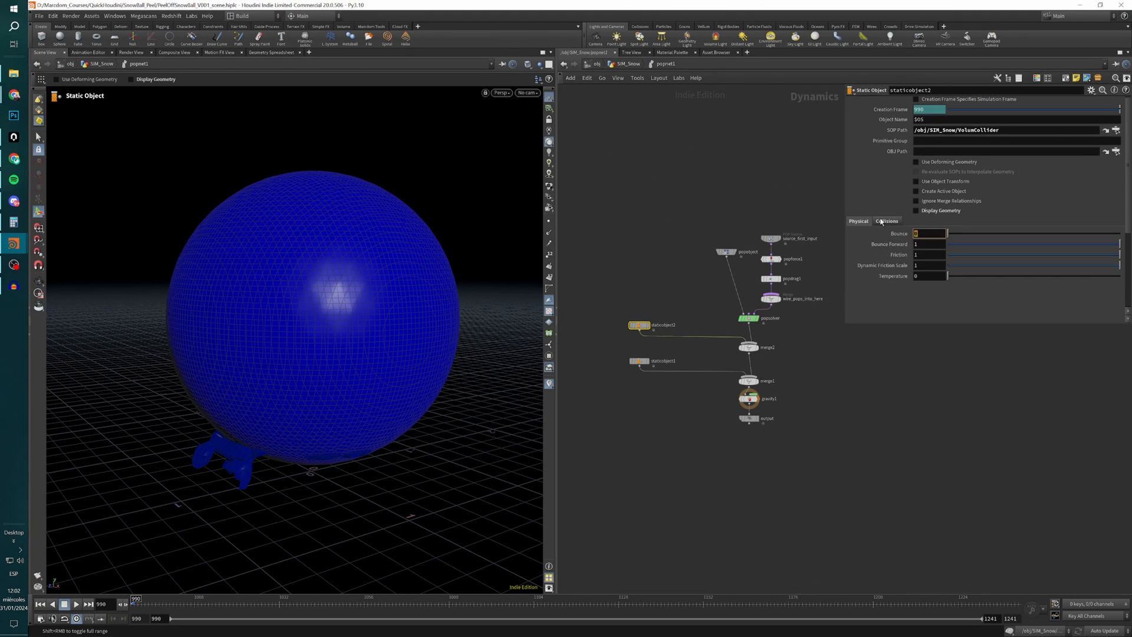
click(886, 222)
click(857, 272)
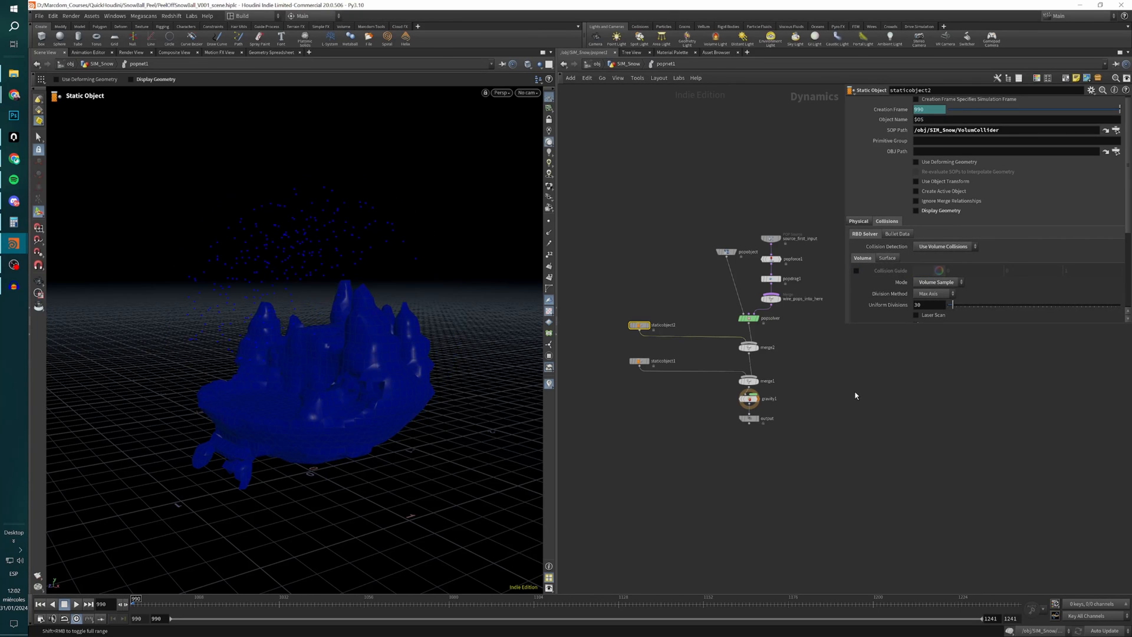
Follow staticobject1's SOP path to the Collider null, display that null's geometry, and return inside popnet1.
drag(695, 353, 624, 388)
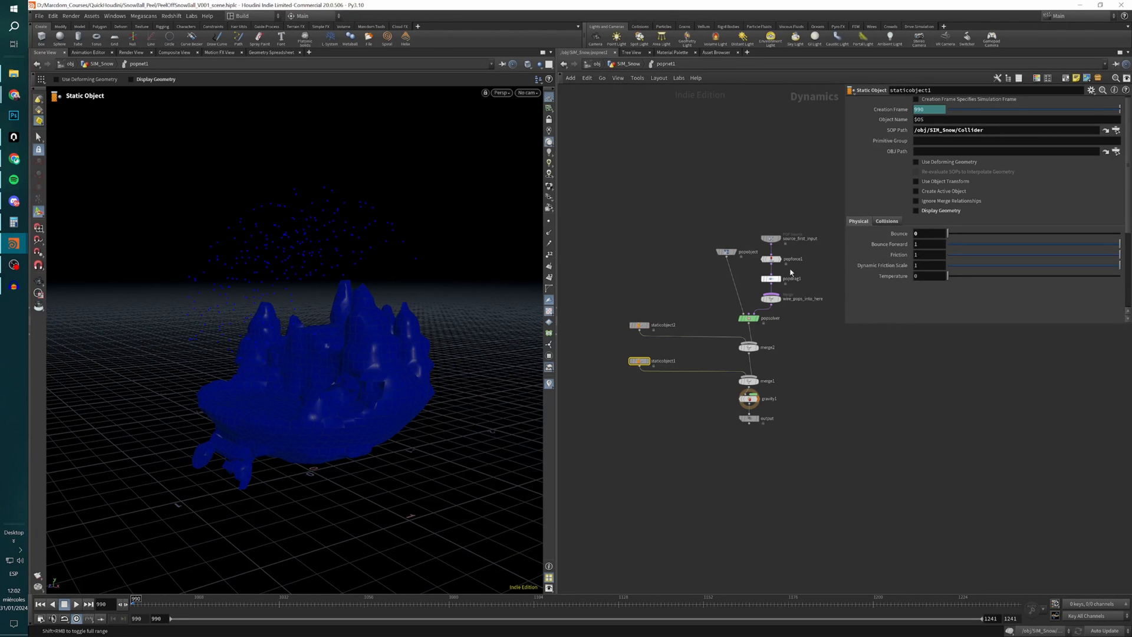
drag(977, 131, 912, 132)
click(1107, 133)
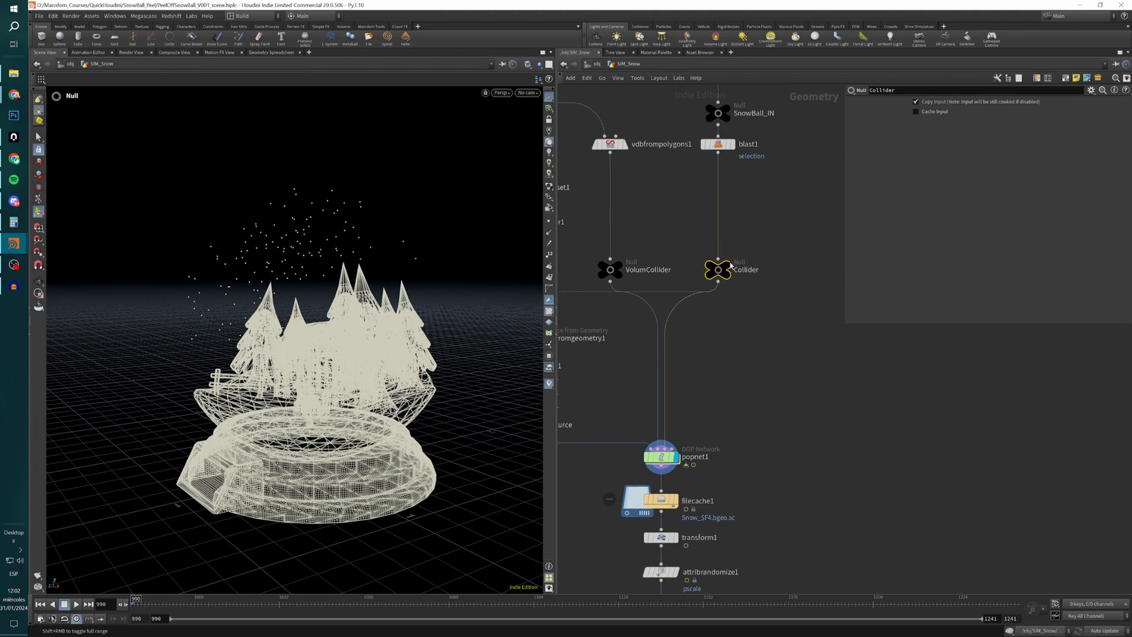
click(731, 264)
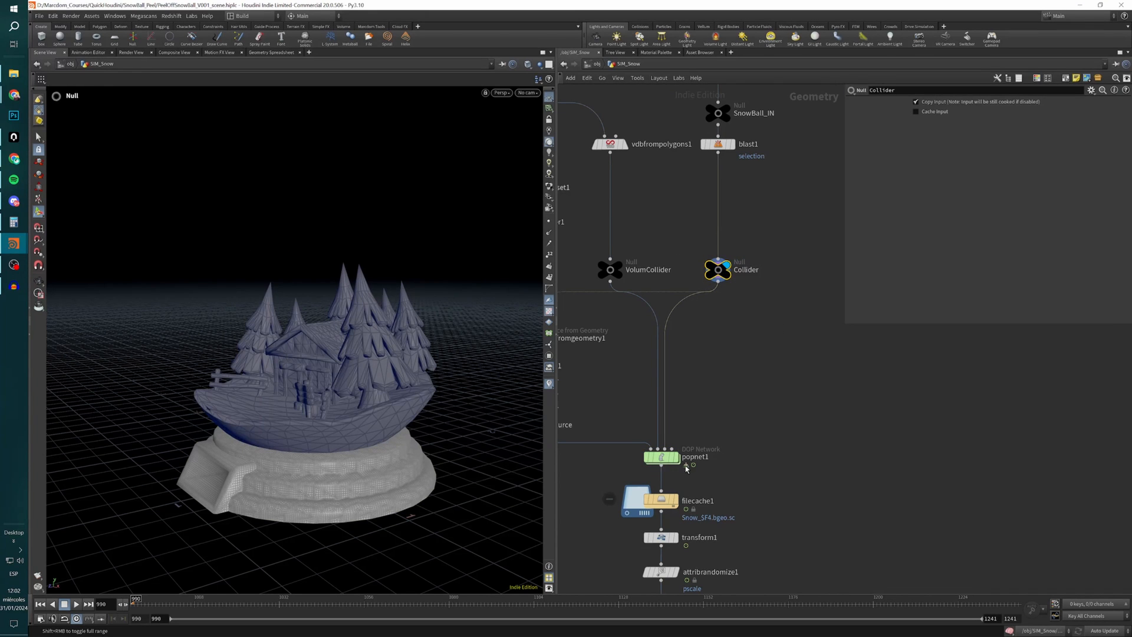
double_click(661, 457)
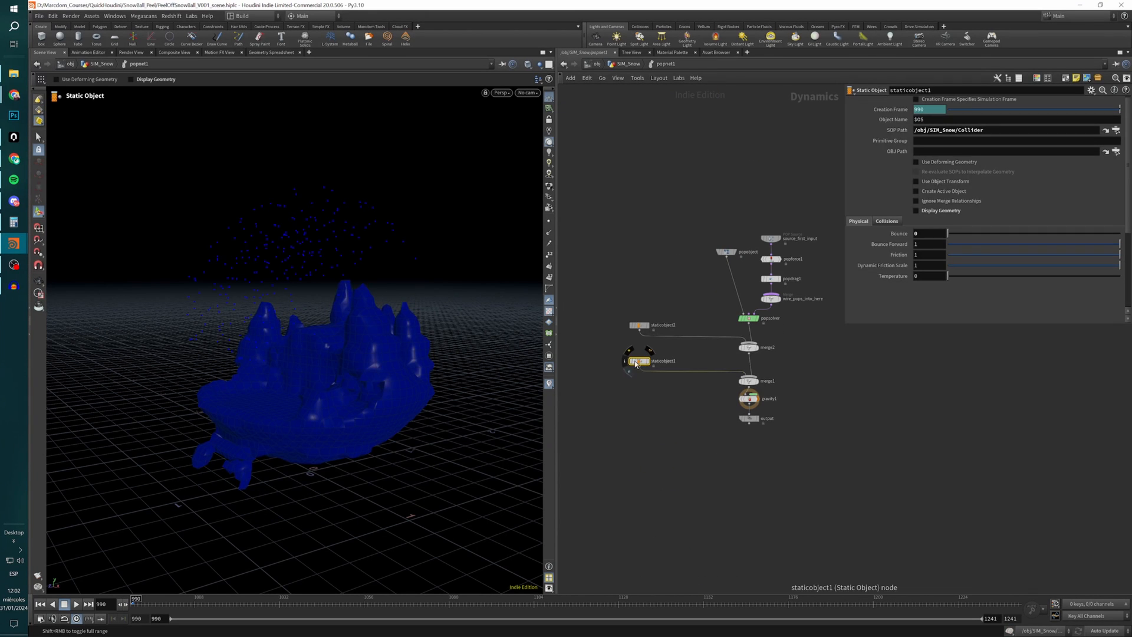
Preview staticobject1's Display Geometry briefly, and turn off its volume Collision Guide.
click(916, 210)
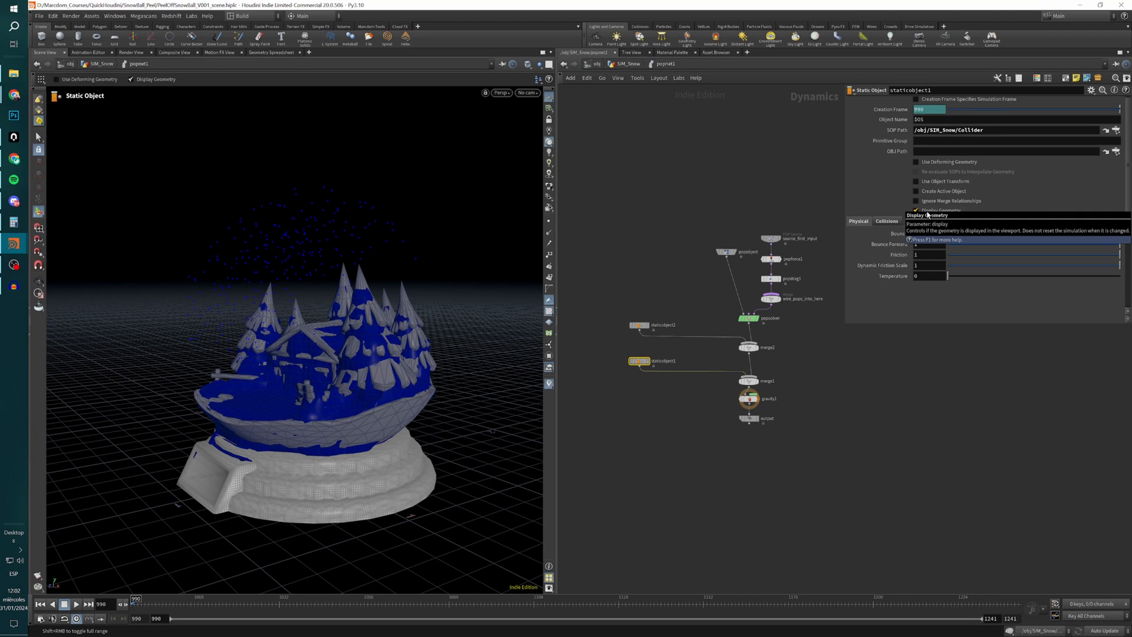
click(926, 211)
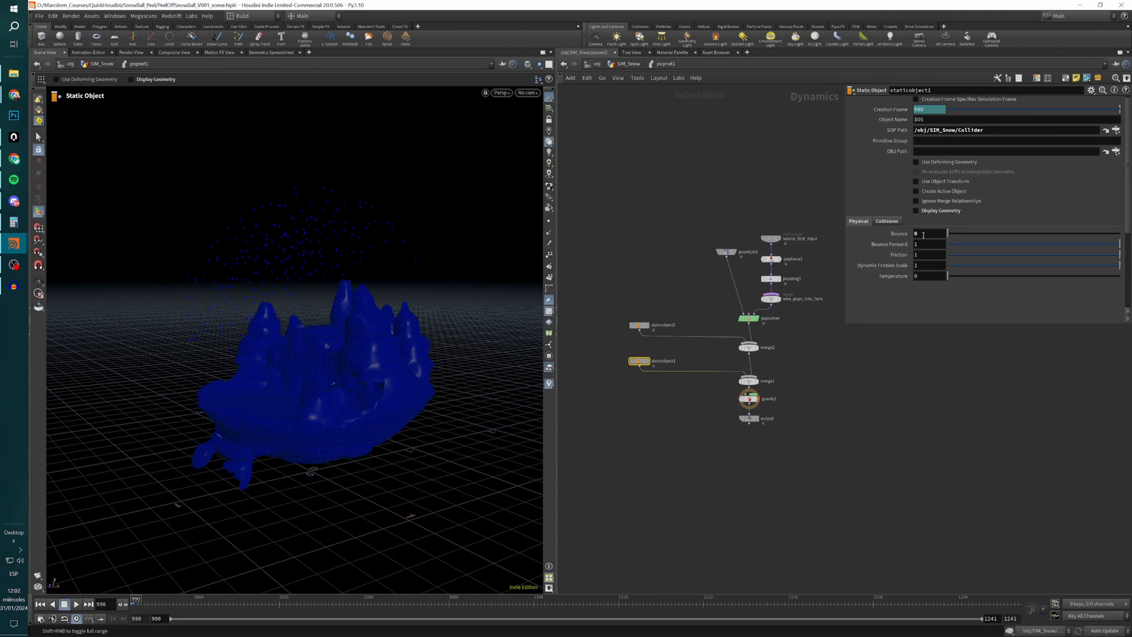
click(886, 221)
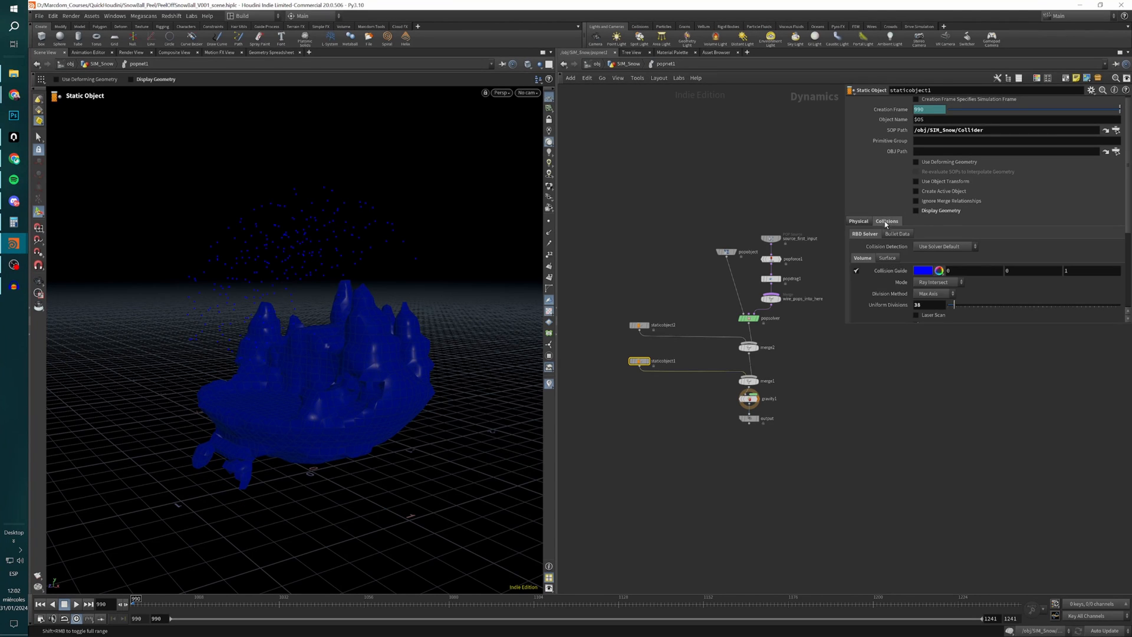
click(857, 272)
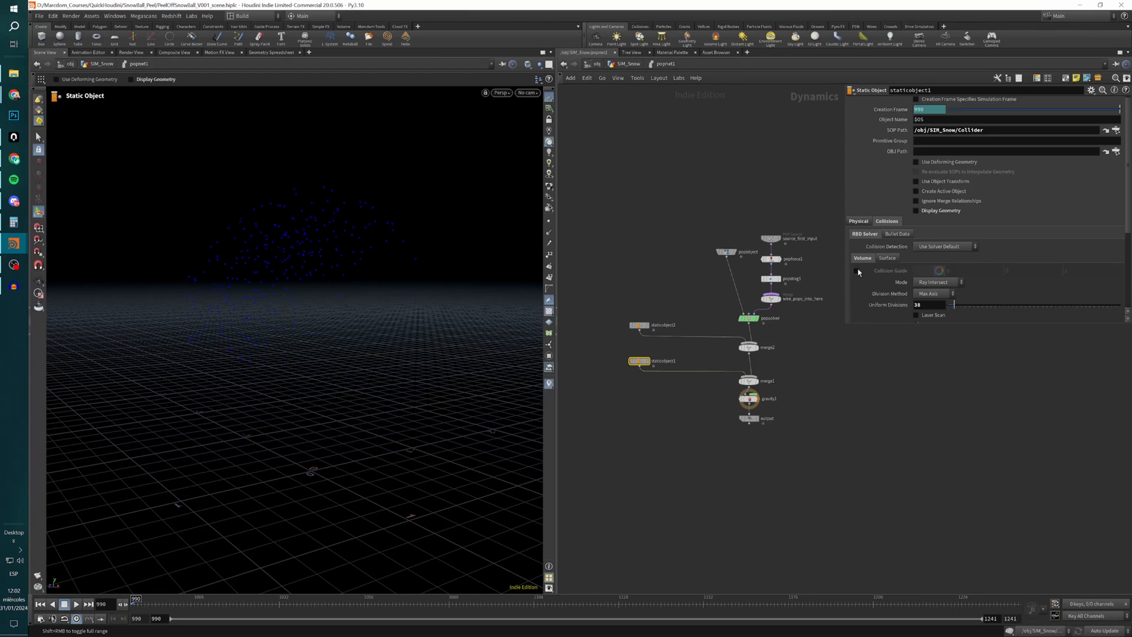
Temporarily show the collision radius in staticobject1's surface collision settings, and return to its volume settings.
click(888, 258)
click(916, 270)
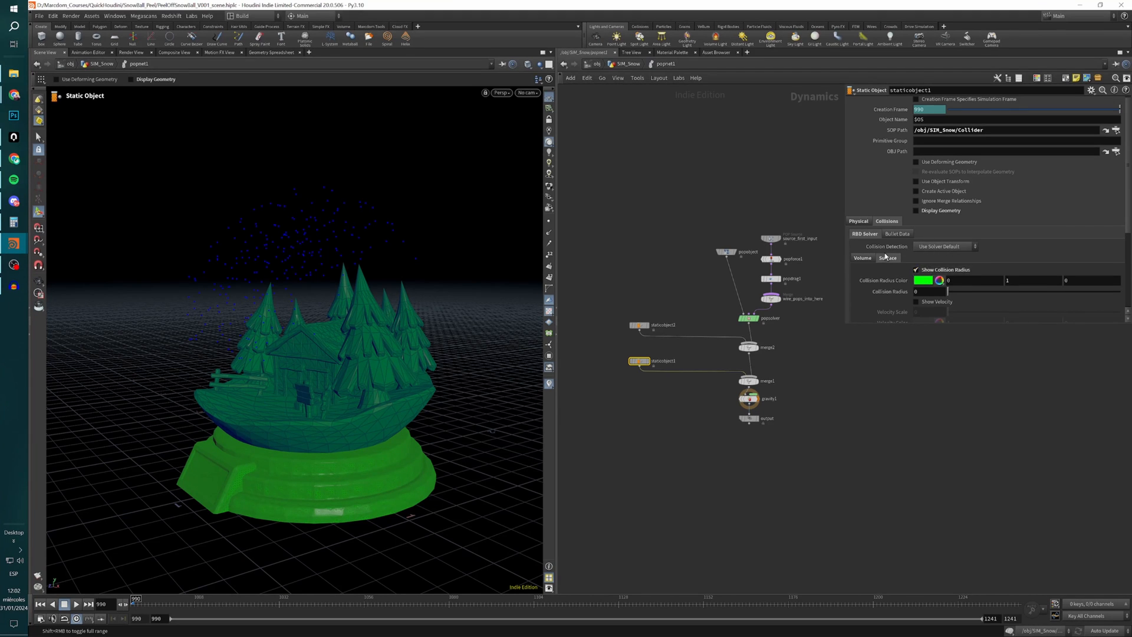
click(928, 273)
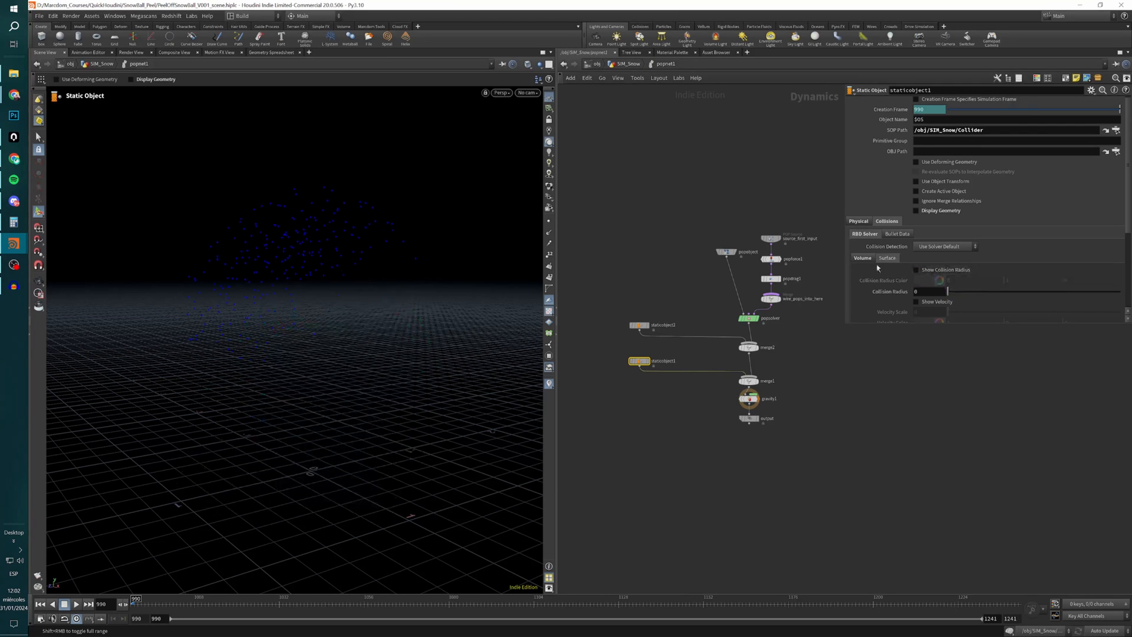
click(862, 257)
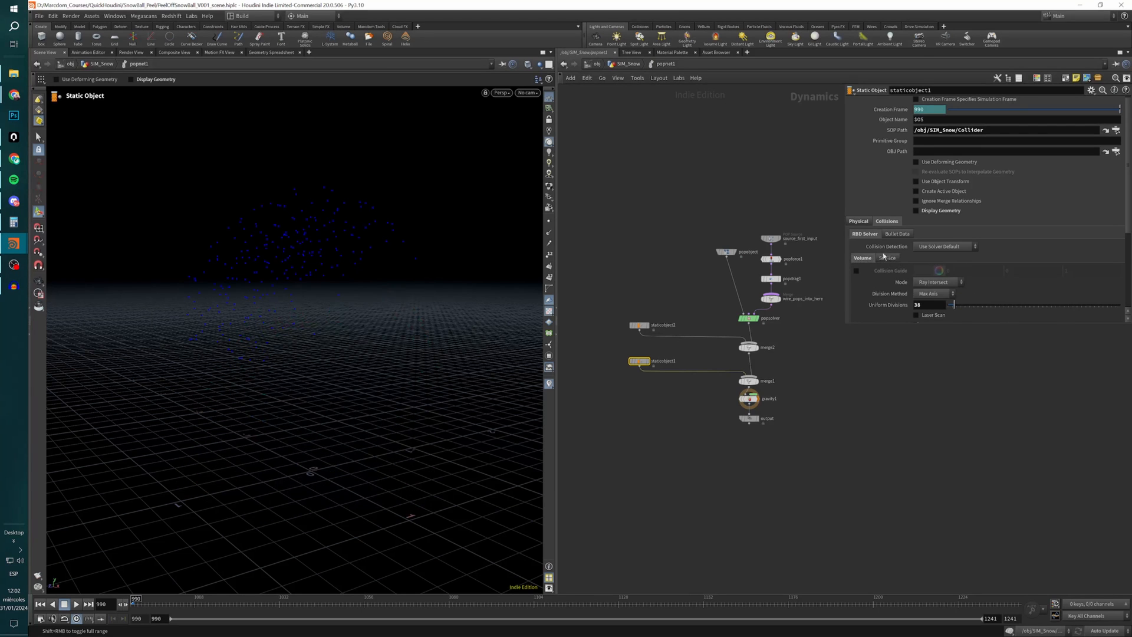
Check staticobject1's physical Bounce setting and enable its Display Geometry option.
click(862, 223)
click(926, 238)
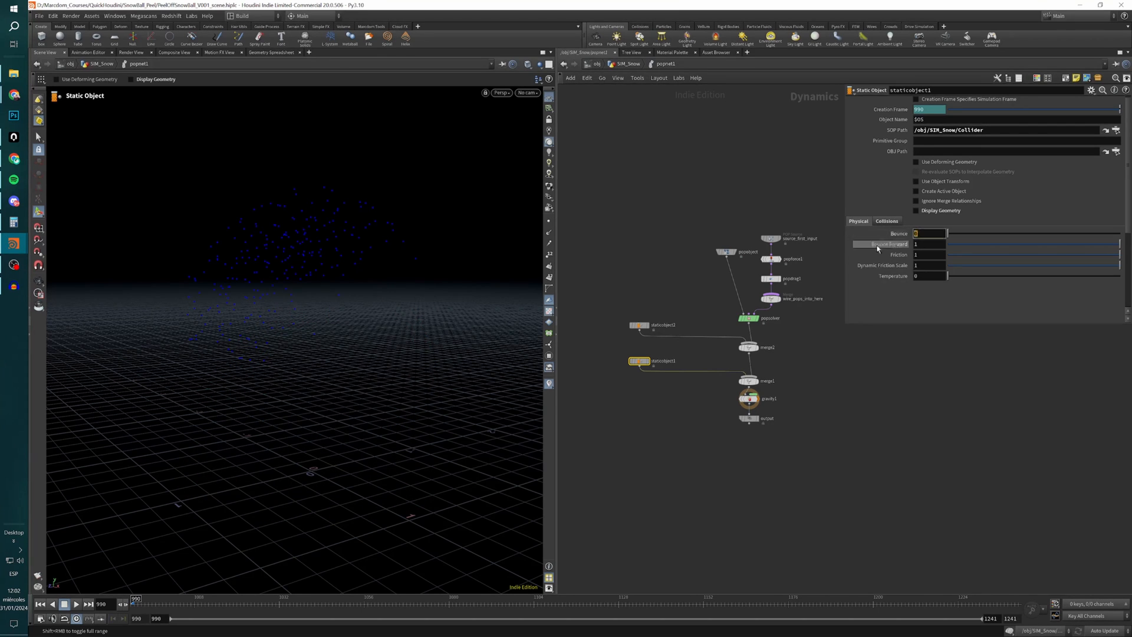
click(916, 211)
click(806, 410)
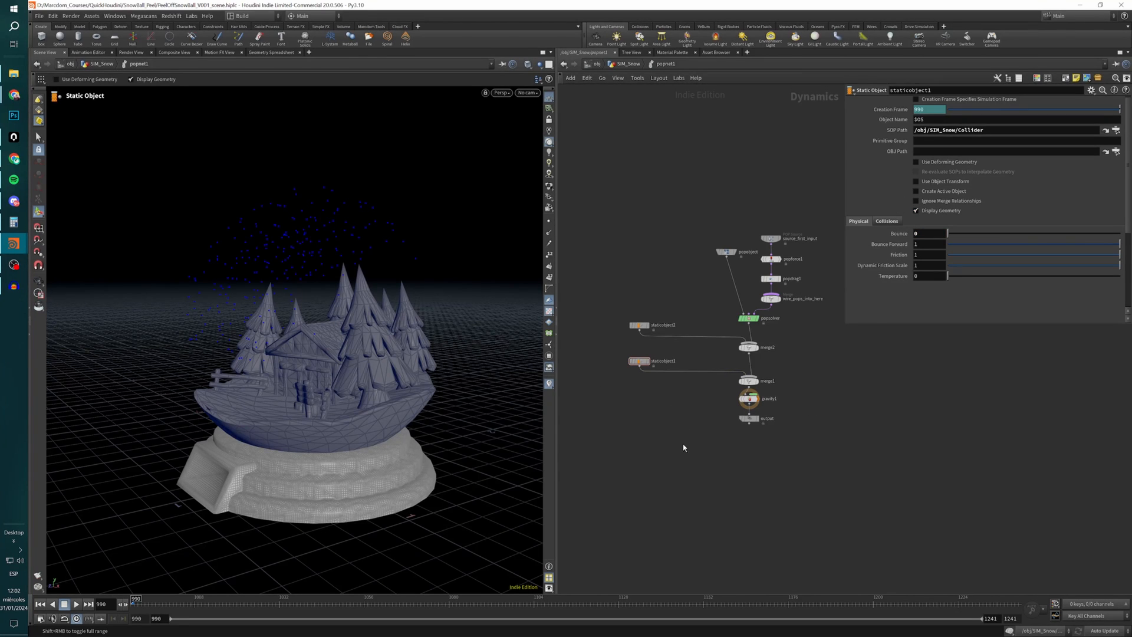
Play the snow simulation and step back through the frames to 1001 to examine how the particles move around the collider.
key(Up)
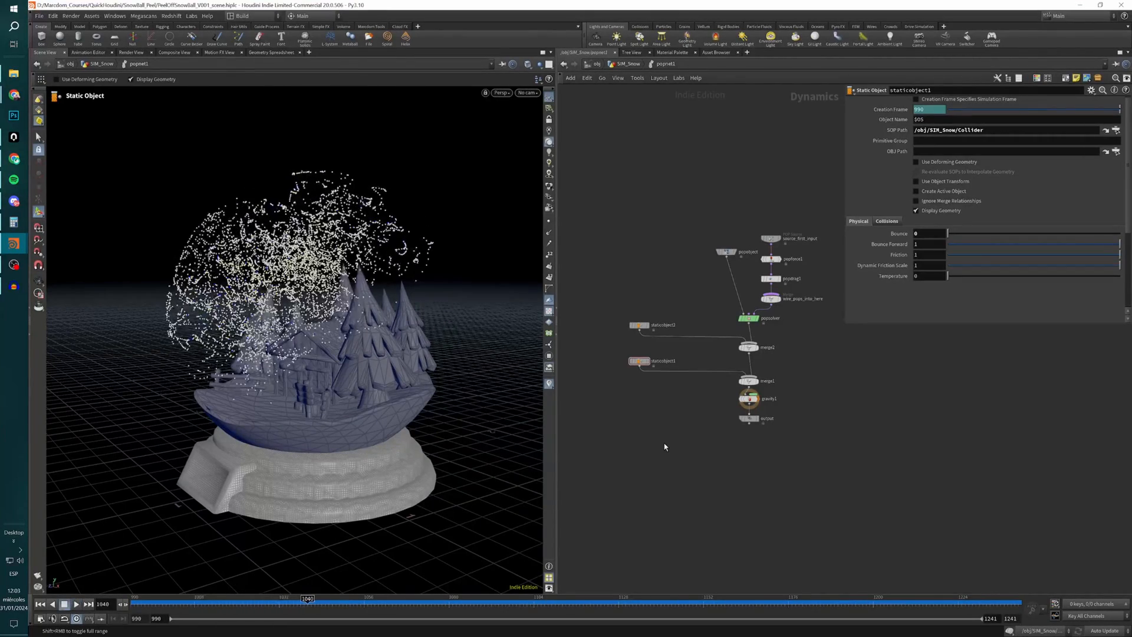
key(Down)
key(Down)
key(Left)
key(Left)
key(Left)
key(Left)
key(Left)
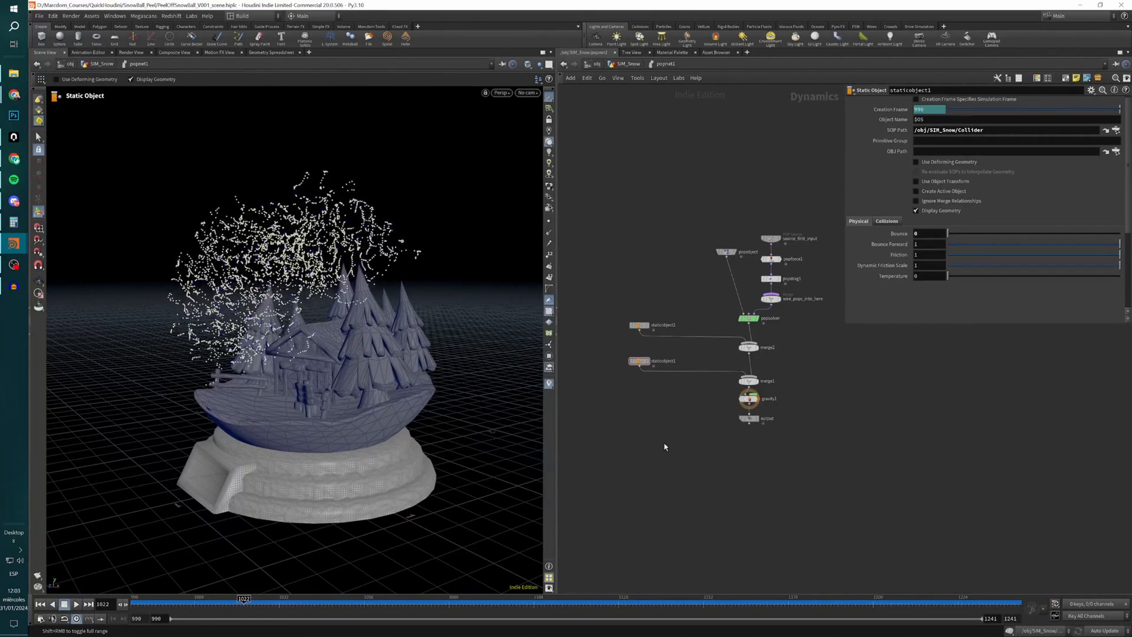
key(Left)
key(Left)
key(Left)
key(Left)
key(Left)
key(Left)
key(Left)
key(Left)
key(Left)
key(Left)
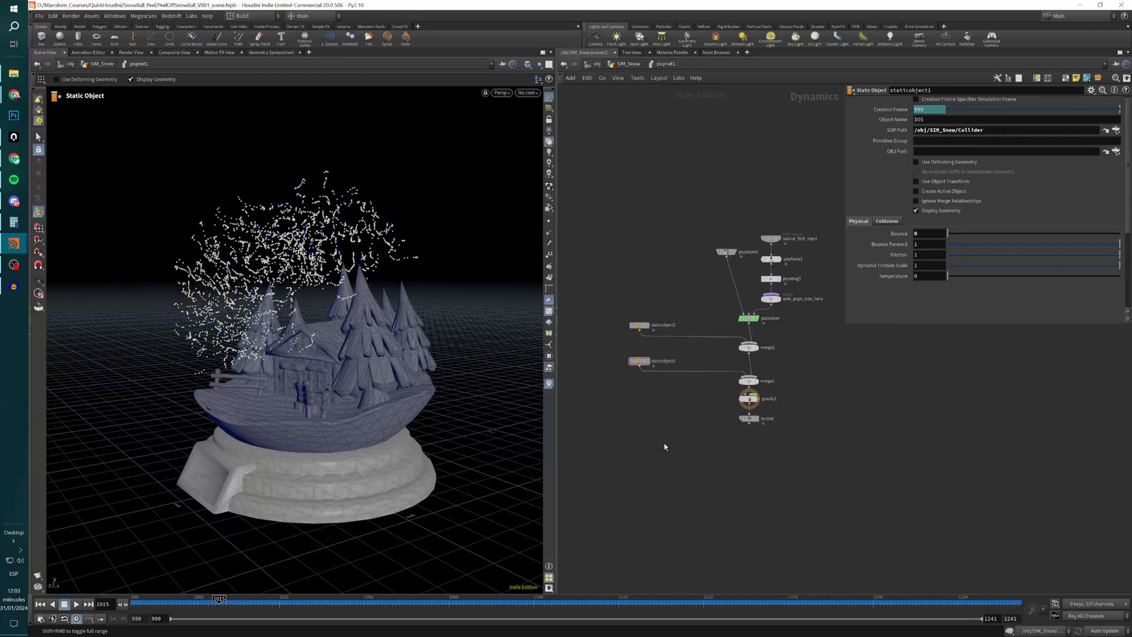
key(Left)
key(Left)
key(Left)
key(Left)
key(Left)
key(Left)
key(Left)
key(Left)
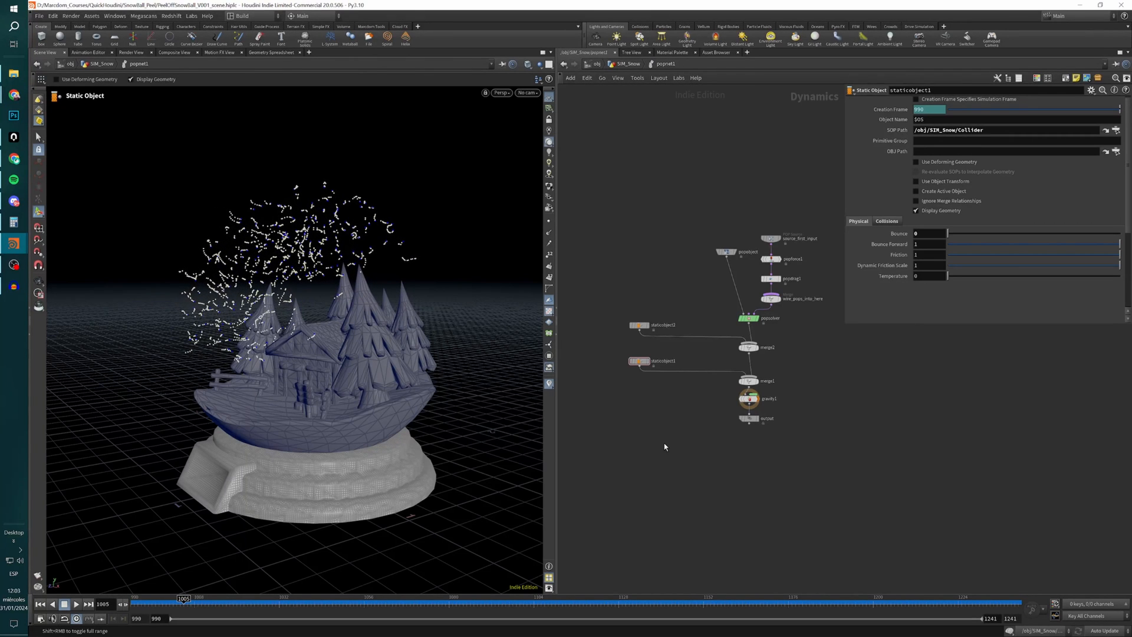
key(Left)
key(Left)
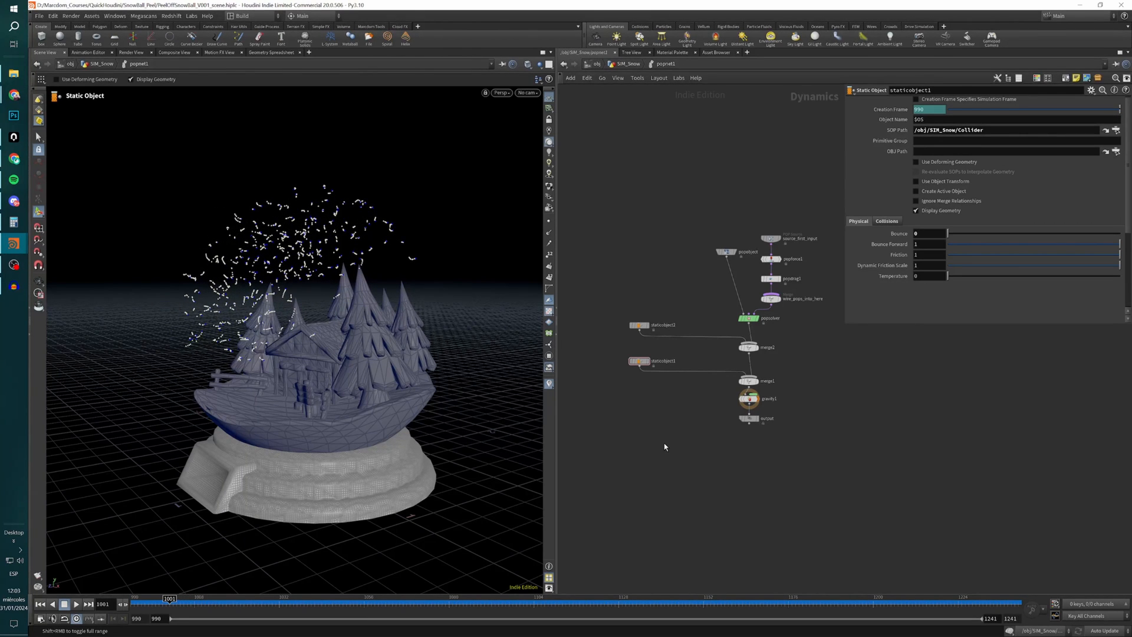
key(Up)
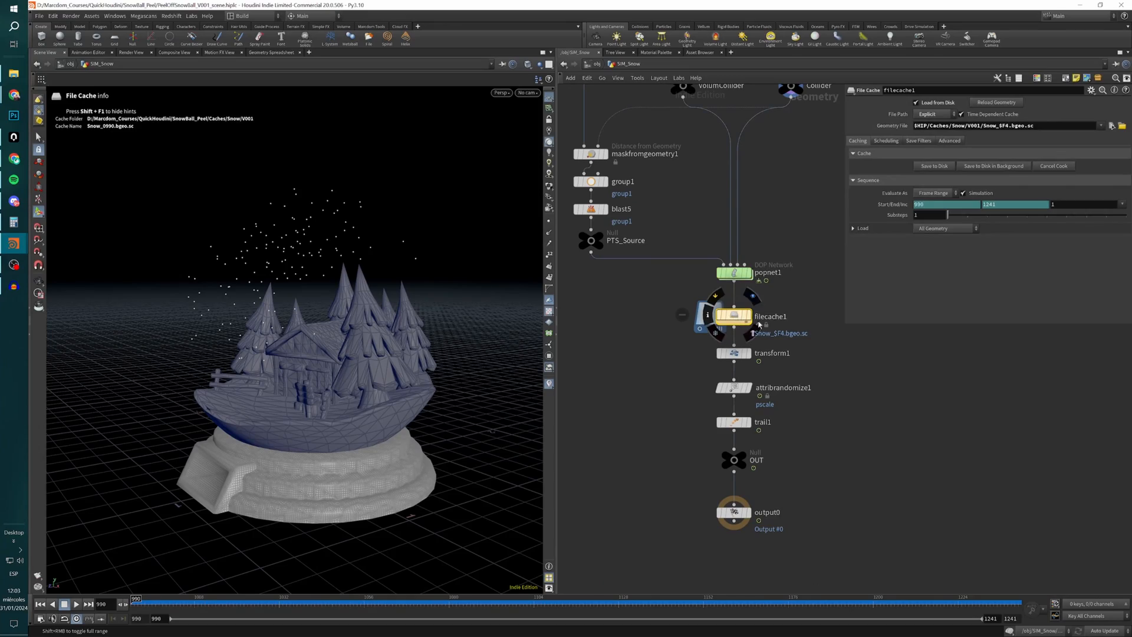
Review filecache1's Explicit file path mode and the $F4 frame variable in its geometry file path.
triple_click(1035, 126)
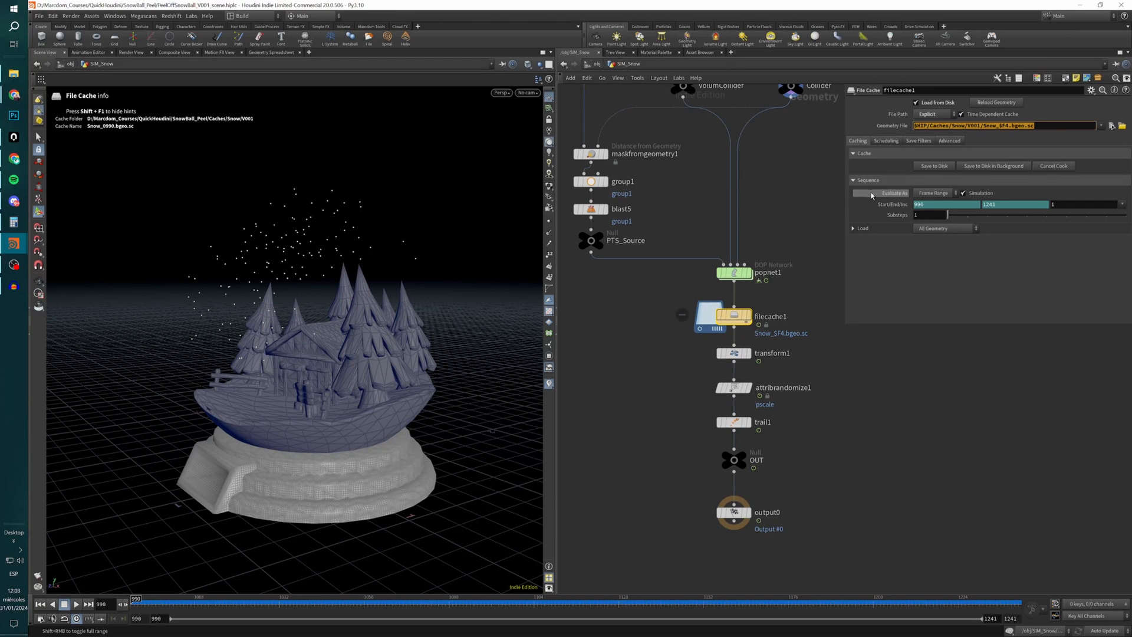
click(933, 114)
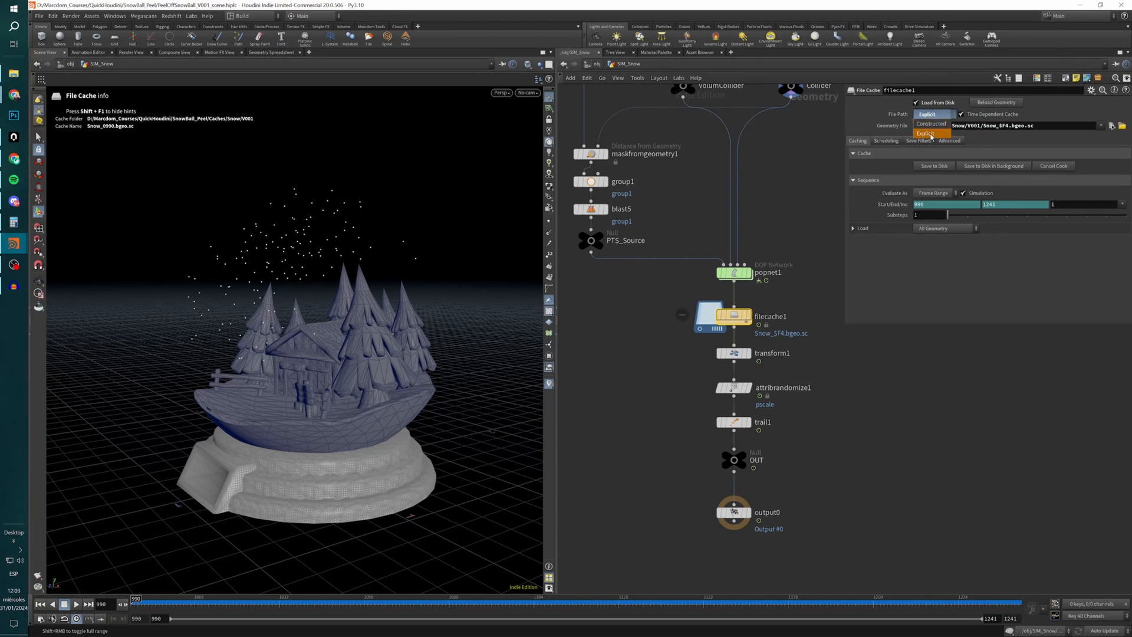
click(957, 289)
double_click(1004, 127)
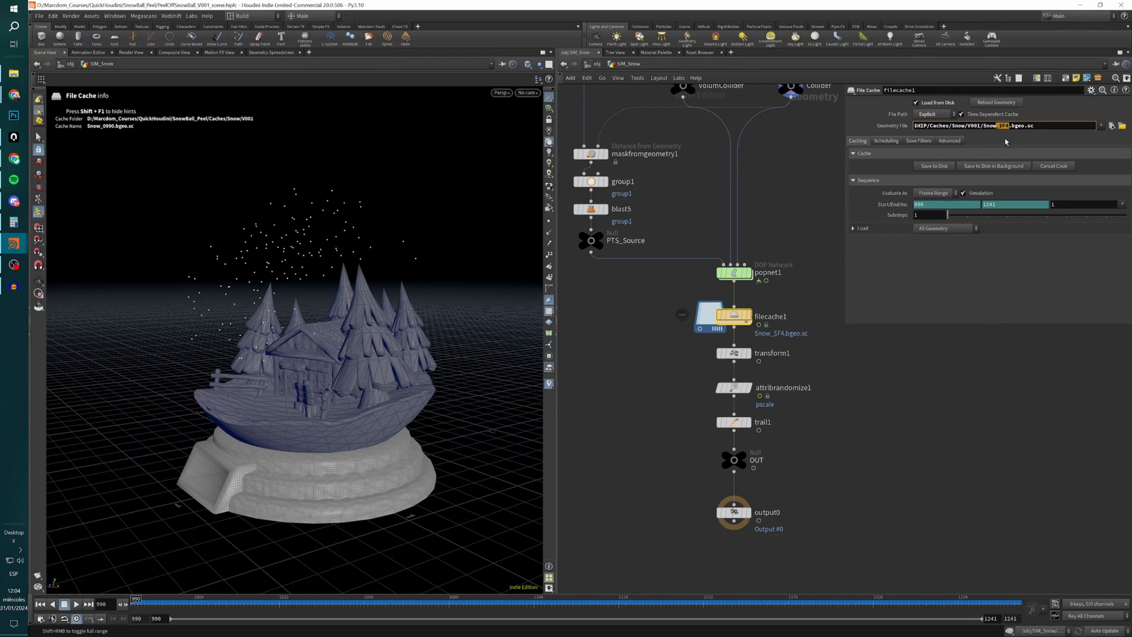
click(1007, 126)
drag(1006, 126, 1002, 127)
Temporarily remove the frame padding from $F4 in filecache1's file name, restore the 4, and highlight the .bgeo extension.
click(1003, 127)
key(BackSpace)
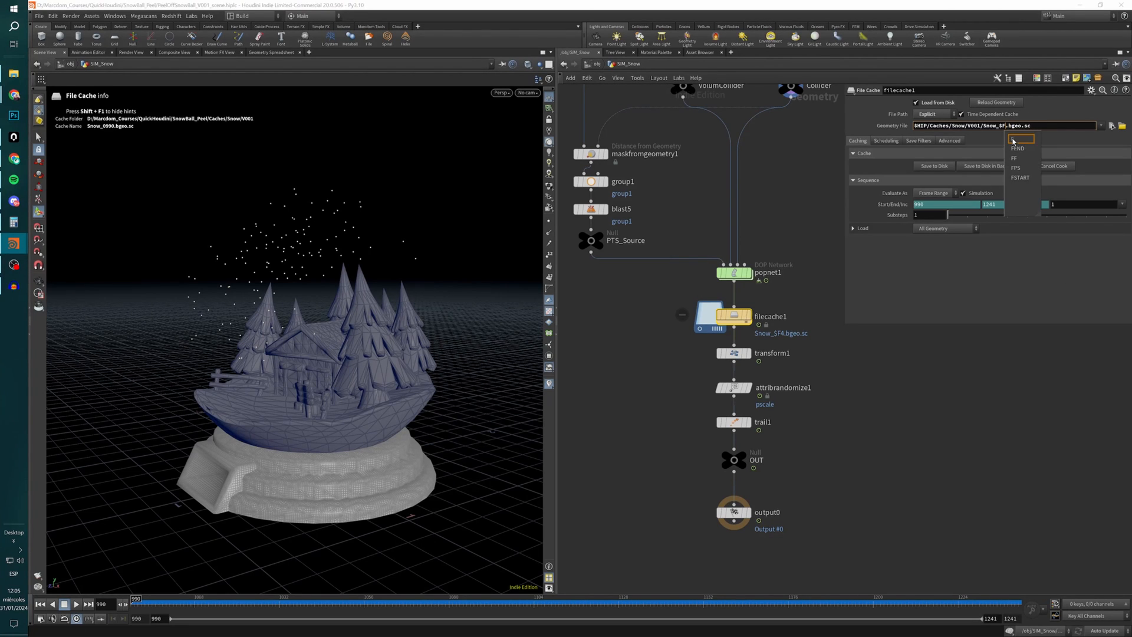
text($)
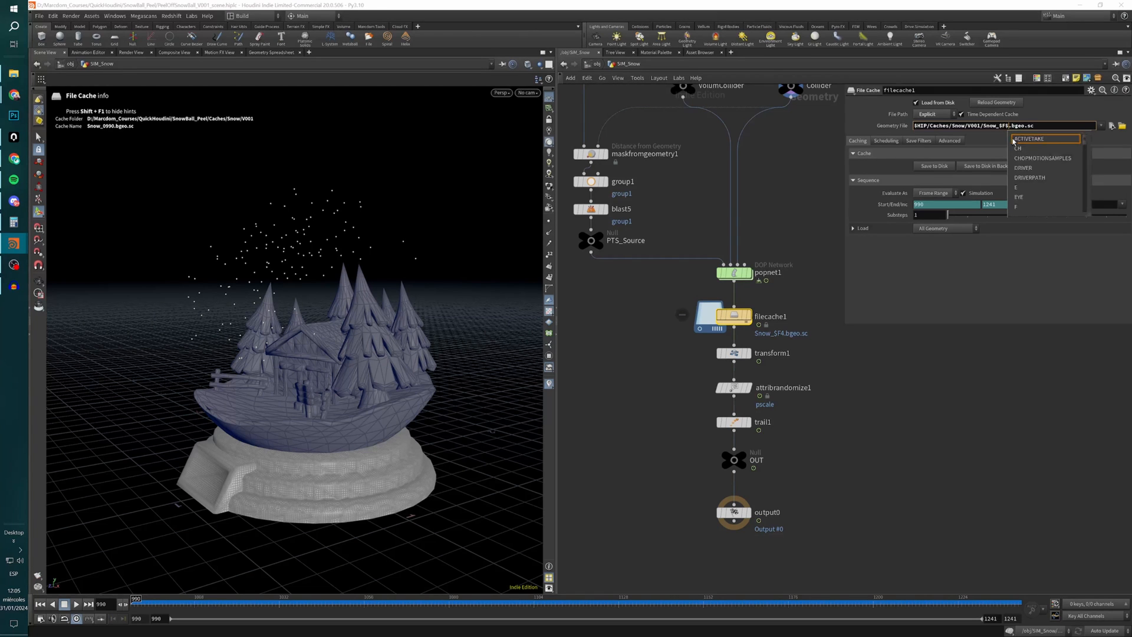
key(BackSpace)
text(4)
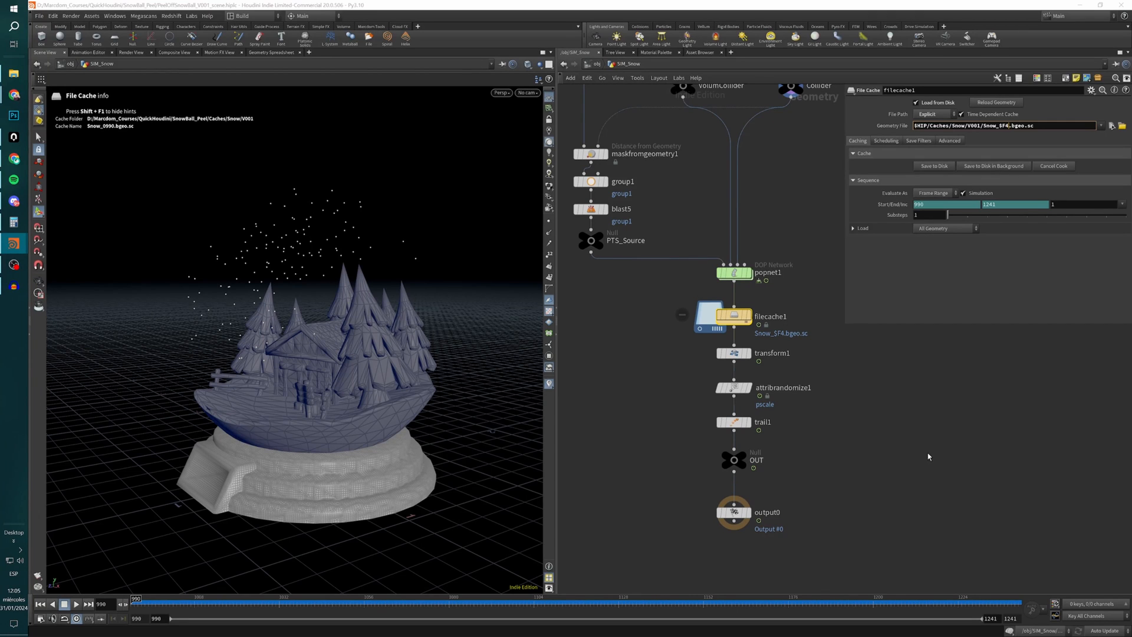
drag(1028, 125, 1008, 127)
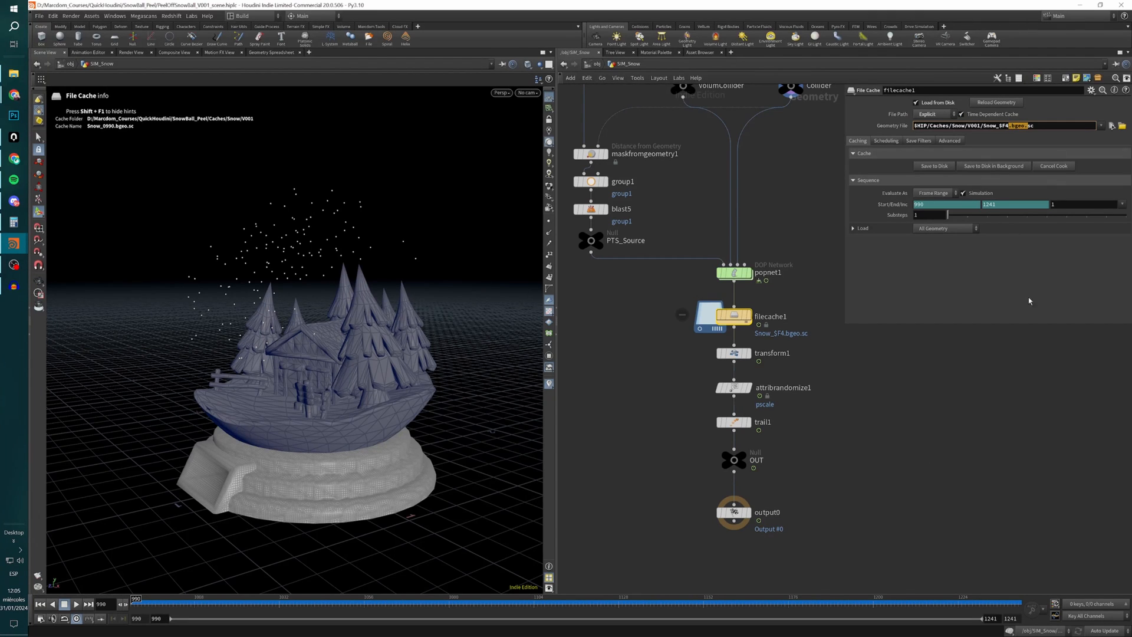
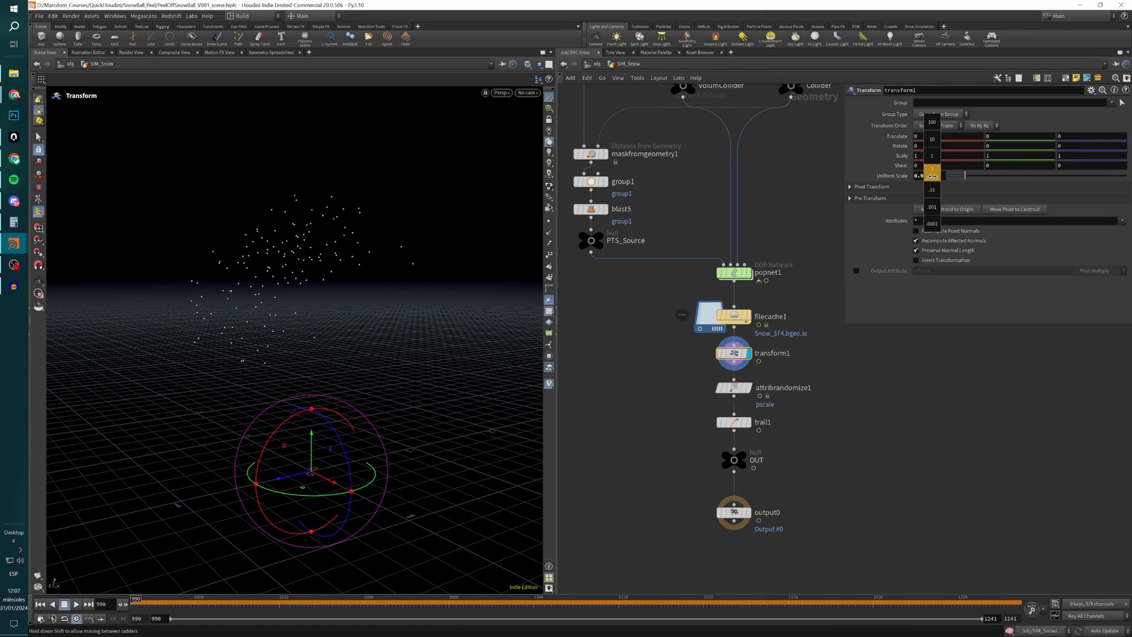
Undo the last Uniform Scale change on transform1 and display attribrandomize1.
key(ctrl+z)
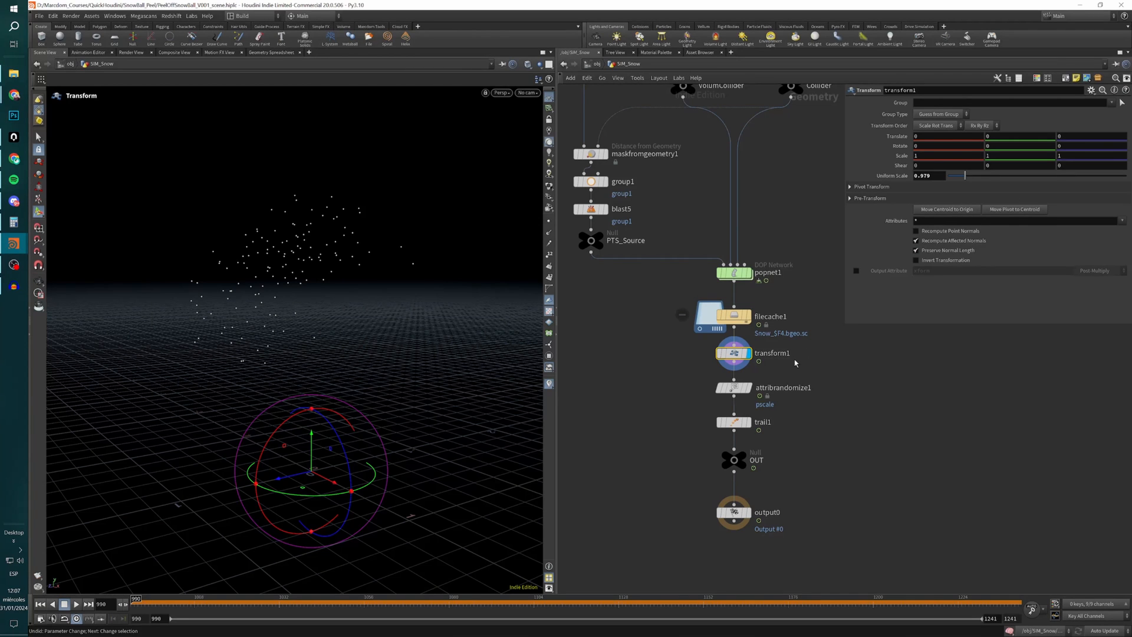
double_click(933, 175)
click(737, 389)
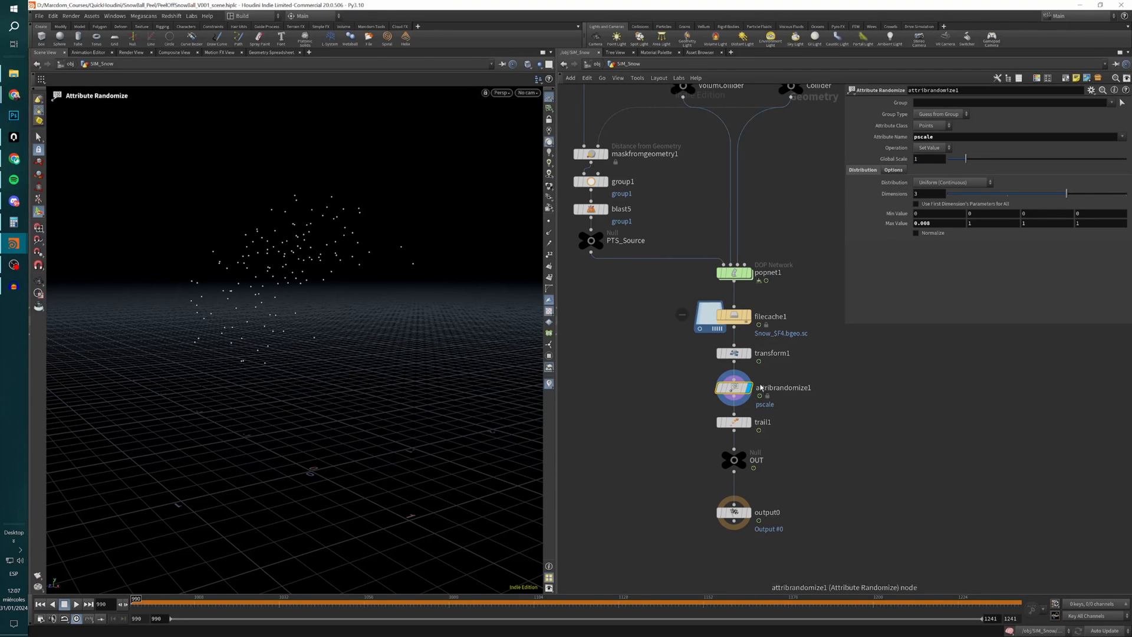
Review attribrandomize1's pscale attribute name, try 0.000 as the first Max Value, and undo that change.
mouse_move(752, 512)
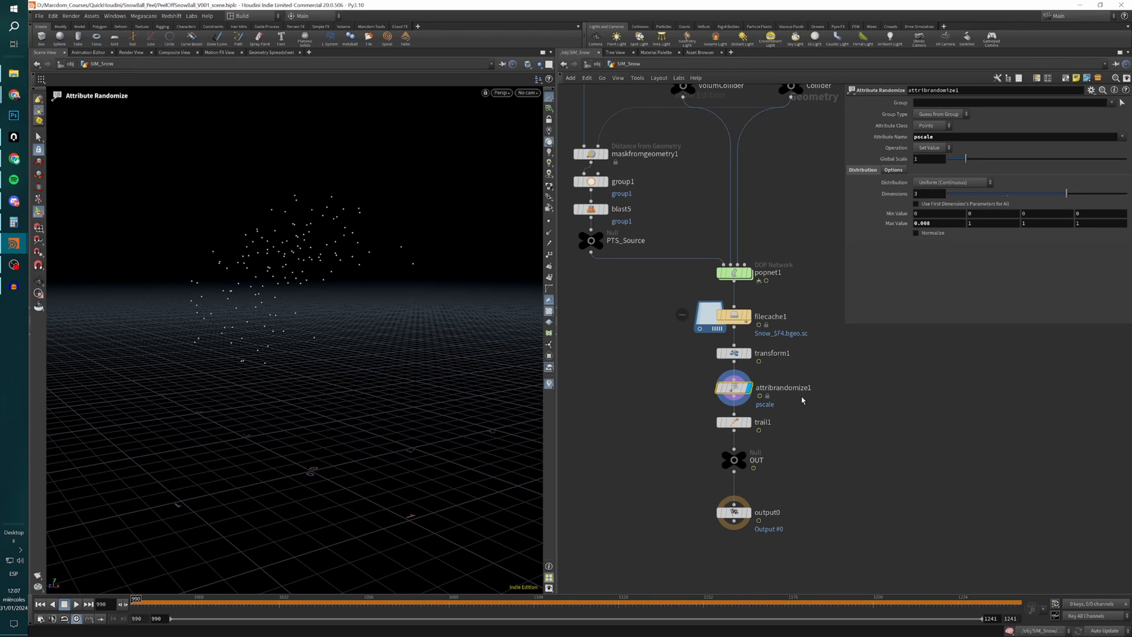
drag(800, 407, 696, 379)
double_click(941, 140)
click(928, 215)
text(0.0001)
key(Return)
key(ctrl+z)
click(737, 392)
mouse_move(734, 394)
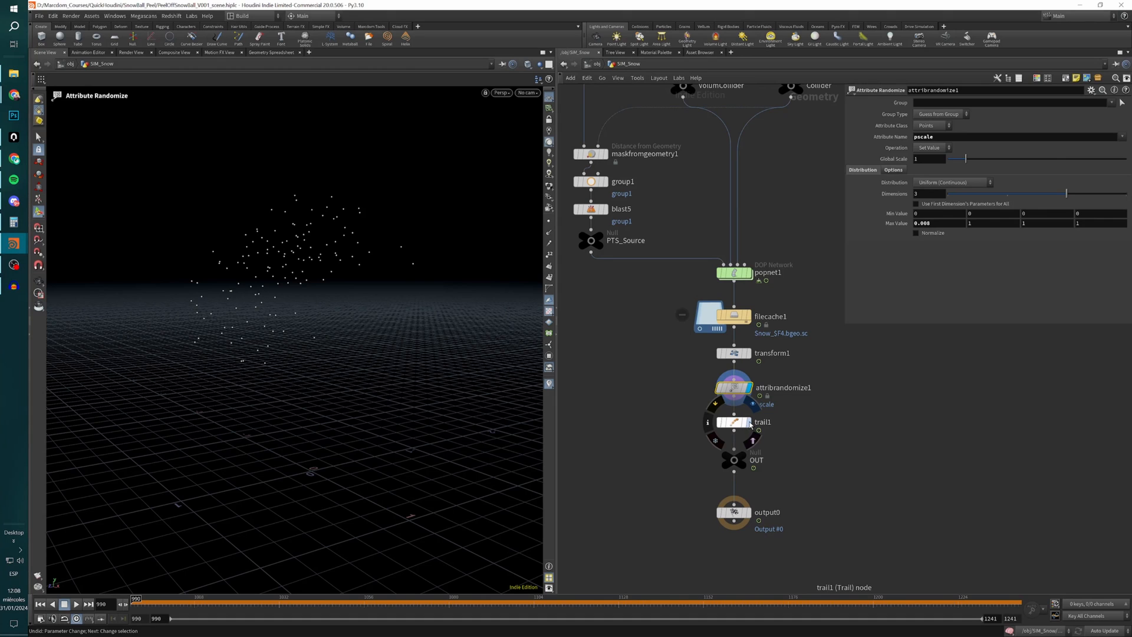
Display trail1 and select Compute Velocity as its Result Type.
click(741, 423)
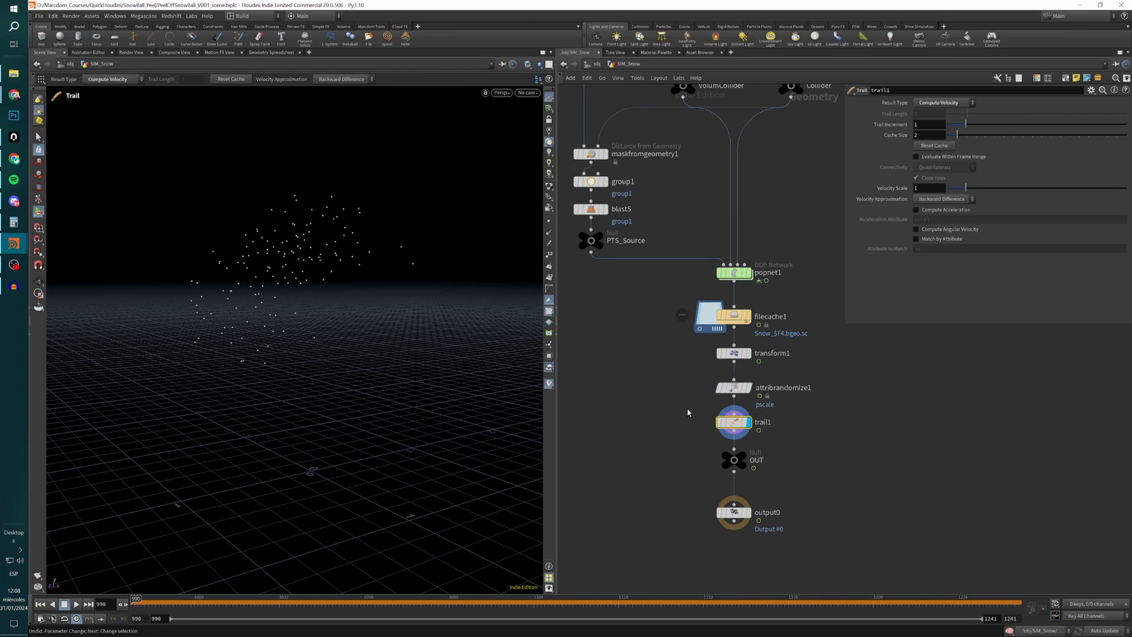
click(938, 102)
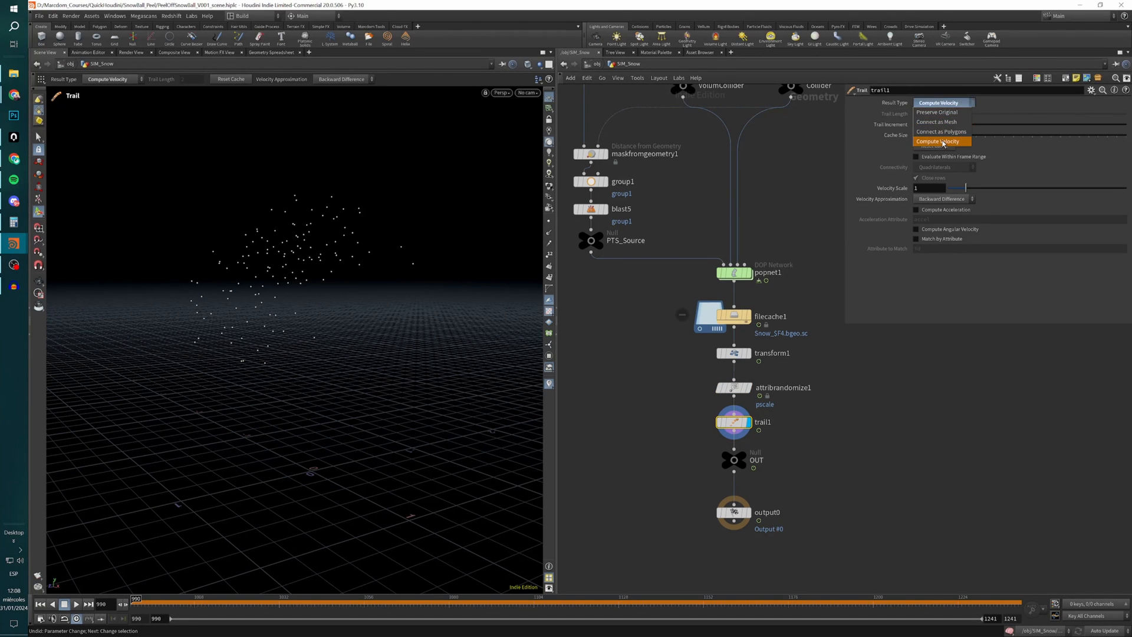
click(941, 142)
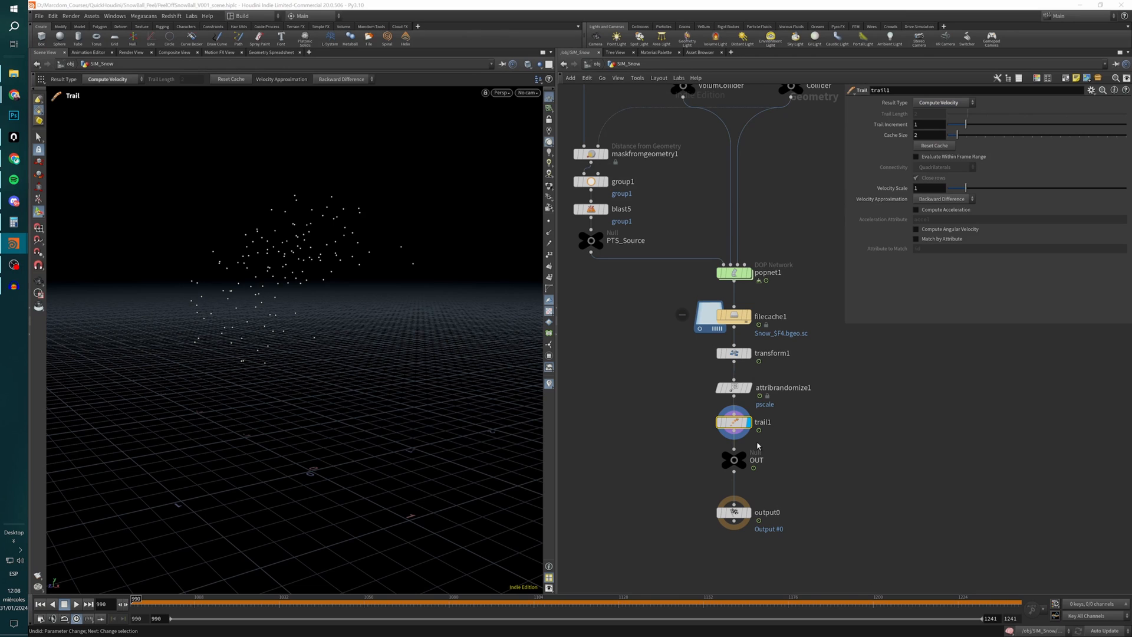
middle_click(745, 426)
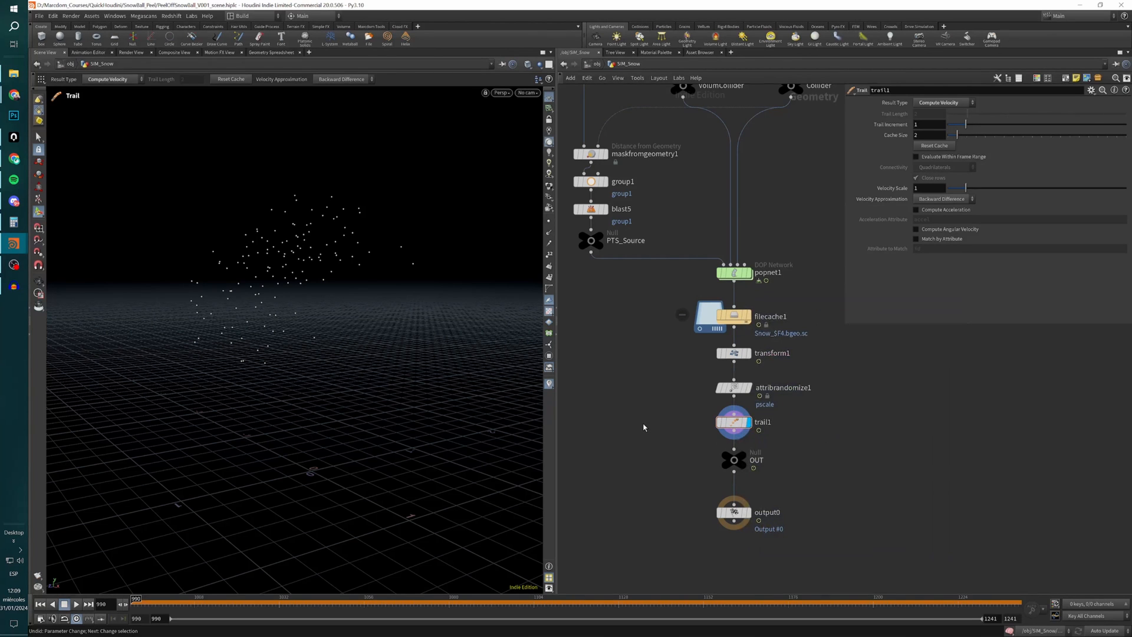
Leave SIM_Snow, open the SIM_PEEL_OFF network, and display SnowBall_IN framed in the viewport.
key(u)
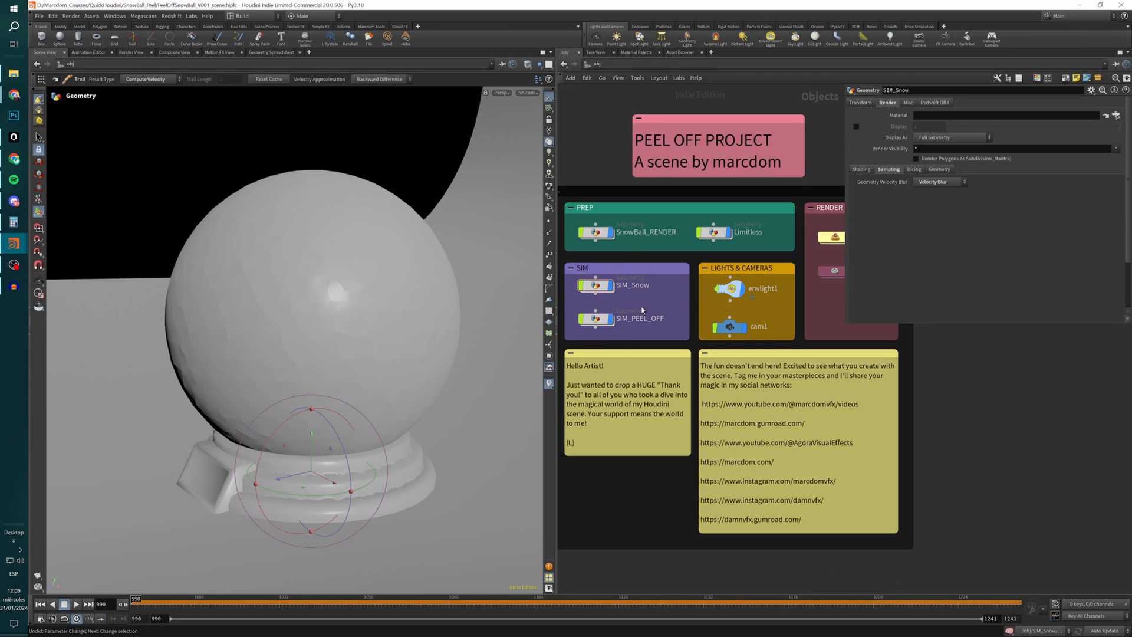
double_click(595, 319)
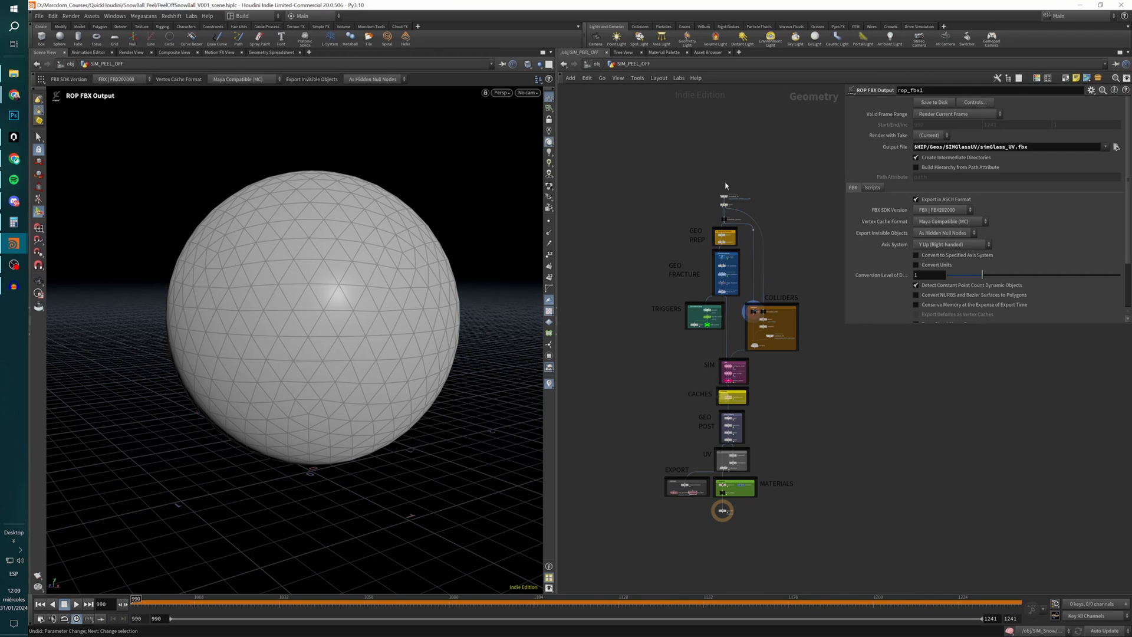
scroll(731, 197, up, 5)
click(708, 196)
drag(711, 199, 709, 201)
alt+drag(381, 357, 205, 430)
scroll(236, 406, down, 3)
key(space+h)
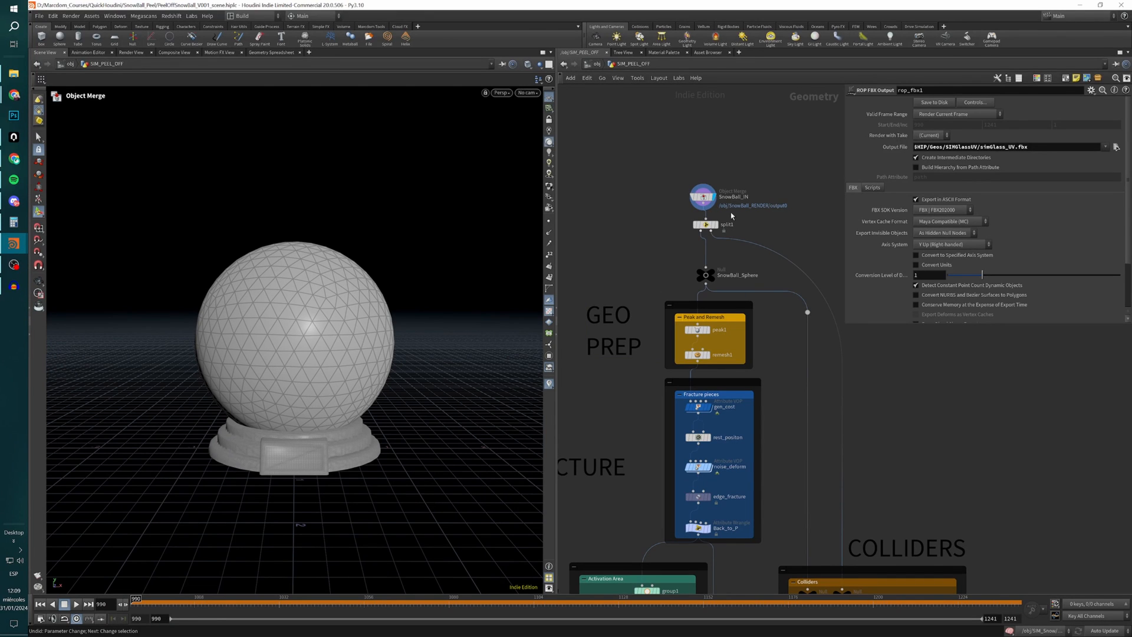
Display split1 and the SnowBall_Sphere null to examine how the glass group is isolated.
click(715, 224)
click(705, 225)
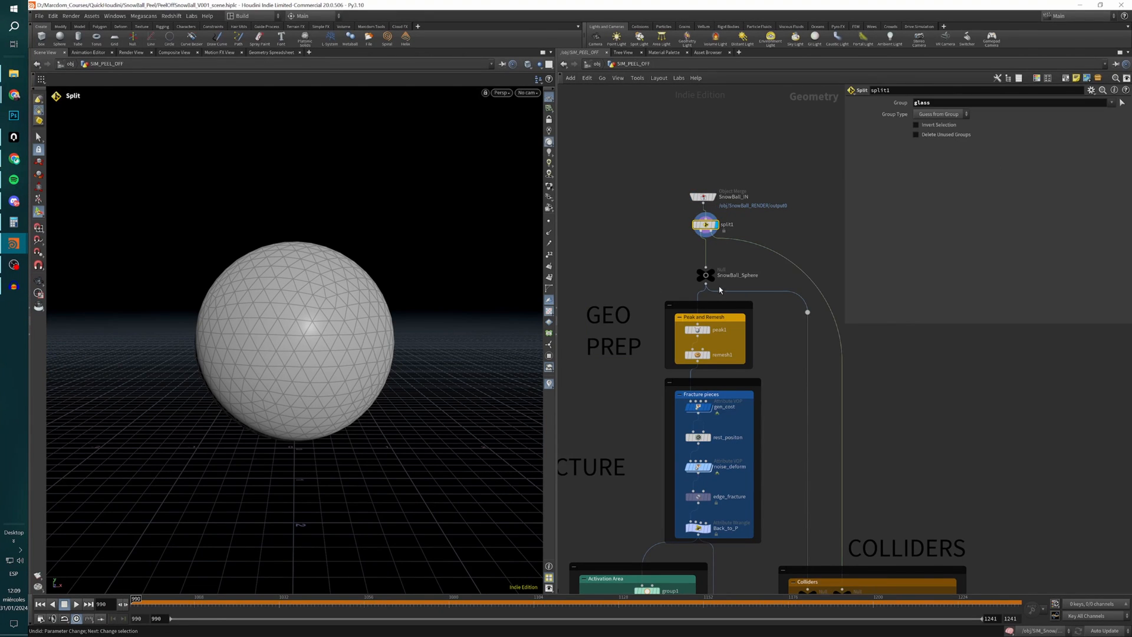
middle_drag(721, 294, 675, 259)
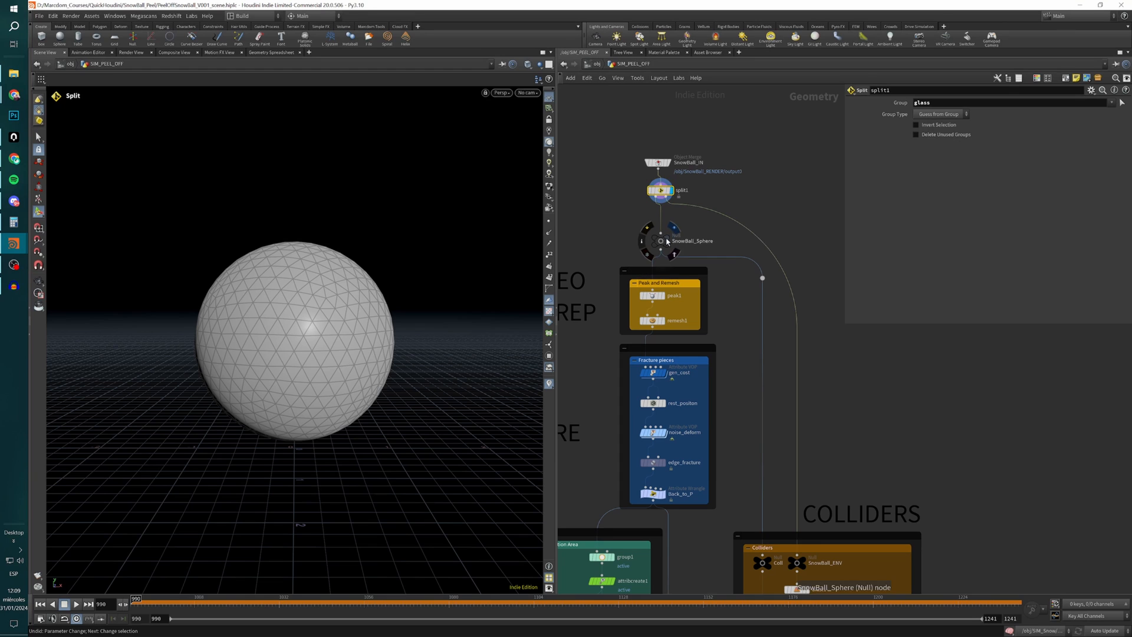
click(672, 228)
click(662, 240)
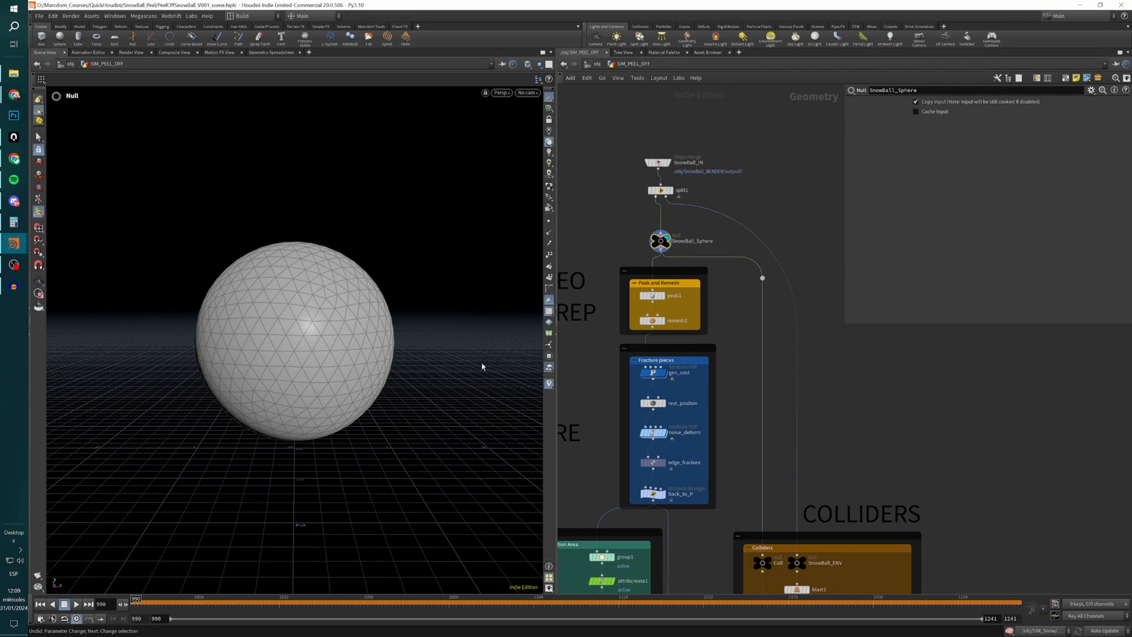
Display the Coll and SnowBall_ENV nulls in the Colliders box to examine their incoming geometry.
scroll(777, 405, down, 4)
middle_drag(802, 409, 768, 400)
scroll(740, 325, up, 2)
scroll(768, 399, down, 1)
scroll(762, 481, up, 5)
click(761, 462)
click(749, 480)
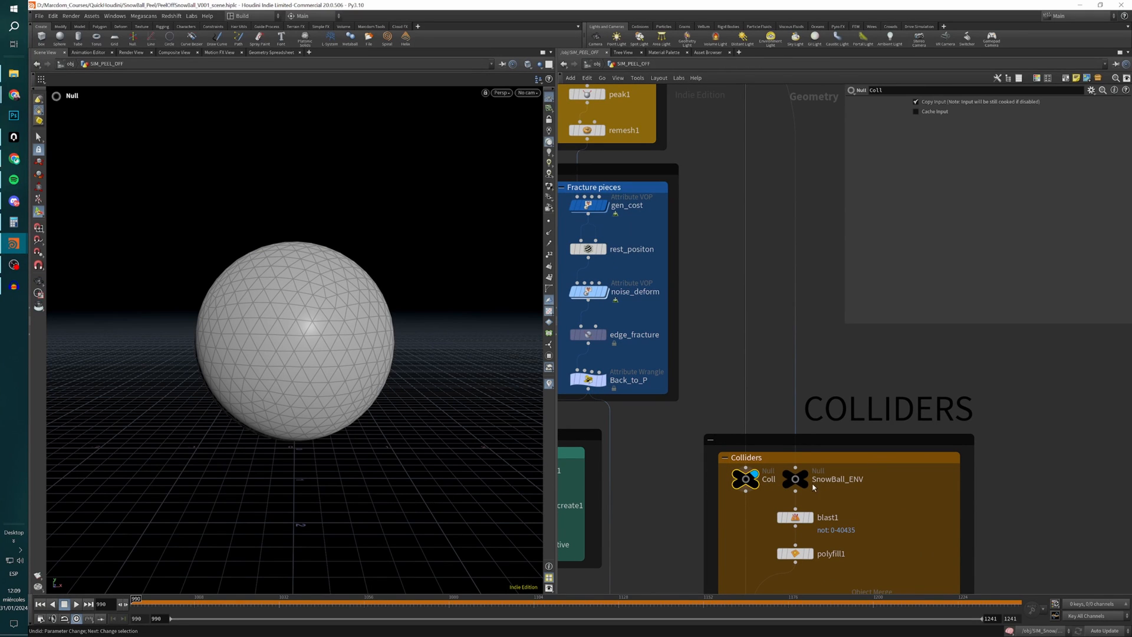
click(803, 477)
click(796, 479)
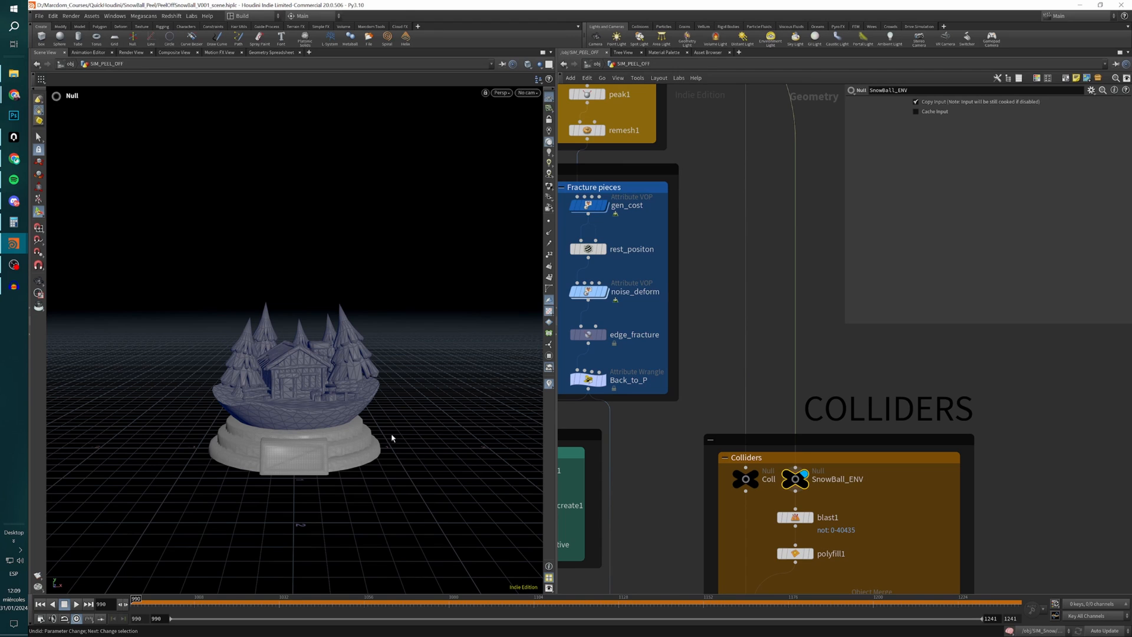
Display Limitless_IN in the Colliders box to examine the backdrop imported from /obj/Limitless/OUT_LIMITLESS.
scroll(761, 465, down, 4)
scroll(795, 483, up, 4)
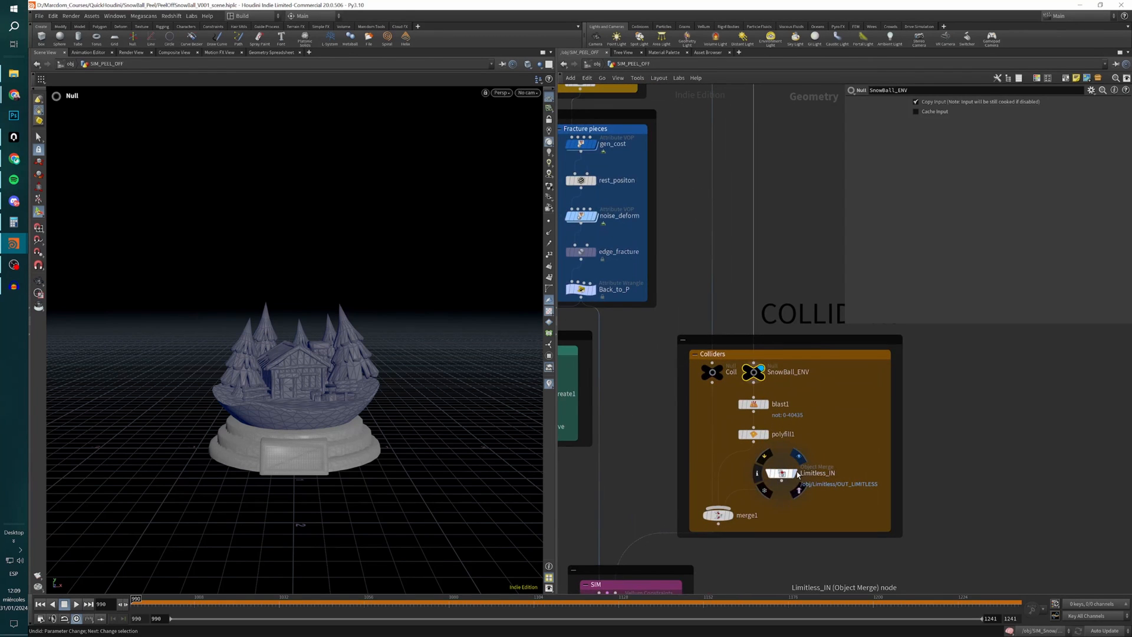
click(798, 474)
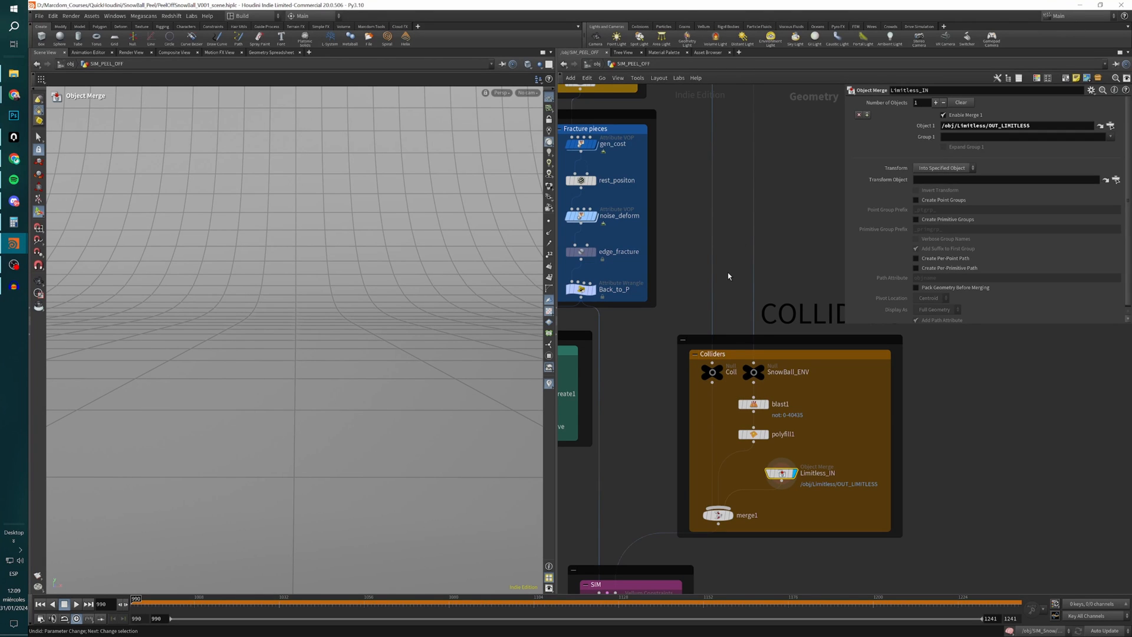
Select the whole Colliders section, clear the selection, and display merge1 to examine the combined collision geometry.
scroll(729, 276, down, 4)
middle_drag(726, 255, 731, 272)
drag(814, 258, 708, 414)
scroll(741, 374, up, 1)
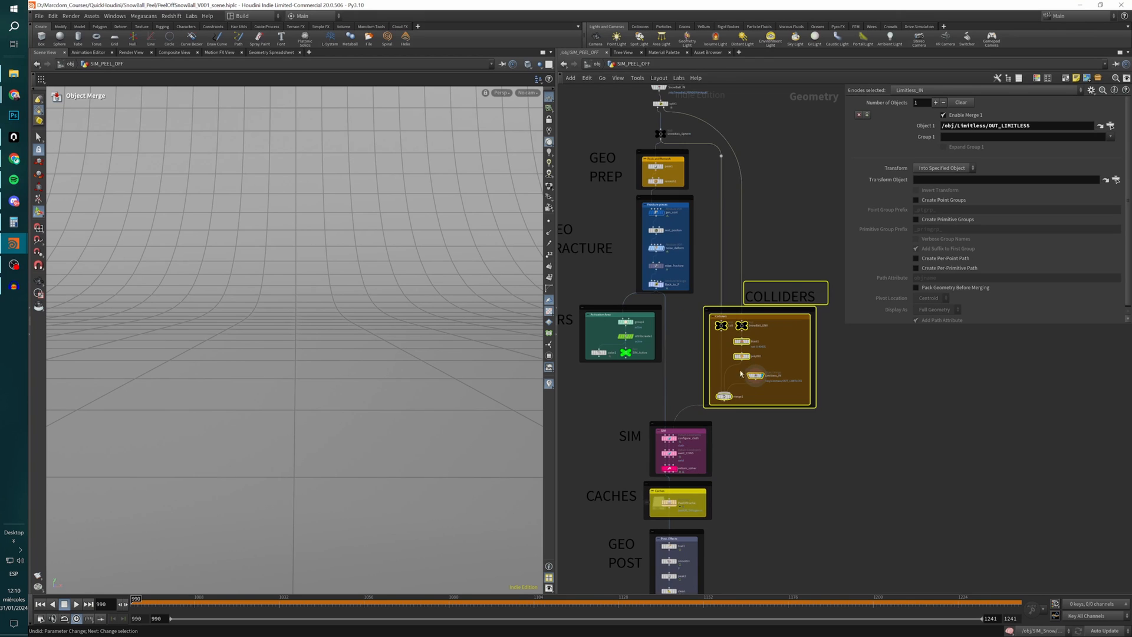
click(775, 445)
scroll(731, 396, up, 3)
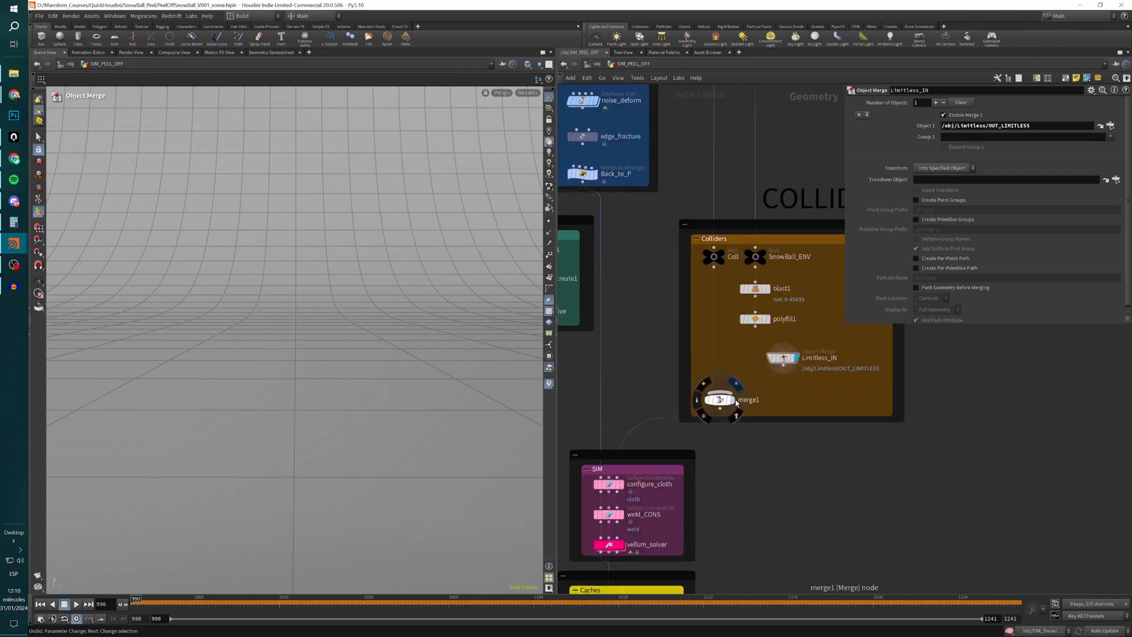
click(730, 400)
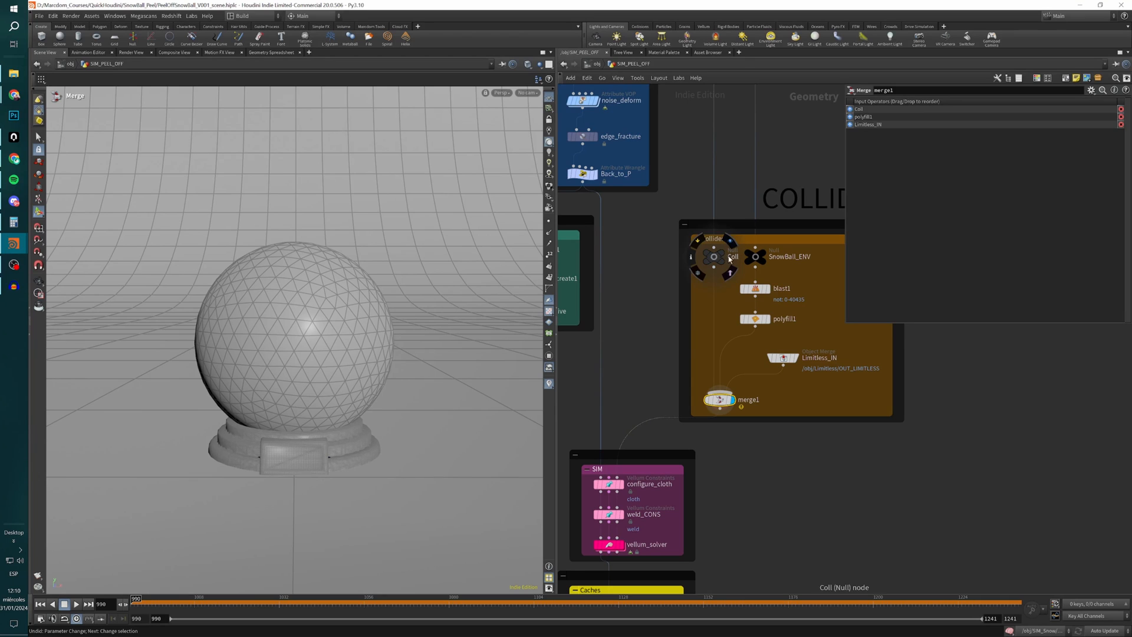
Display Coll, polyfill1 and Limitless_IN one by one to examine each input of merge1.
click(723, 255)
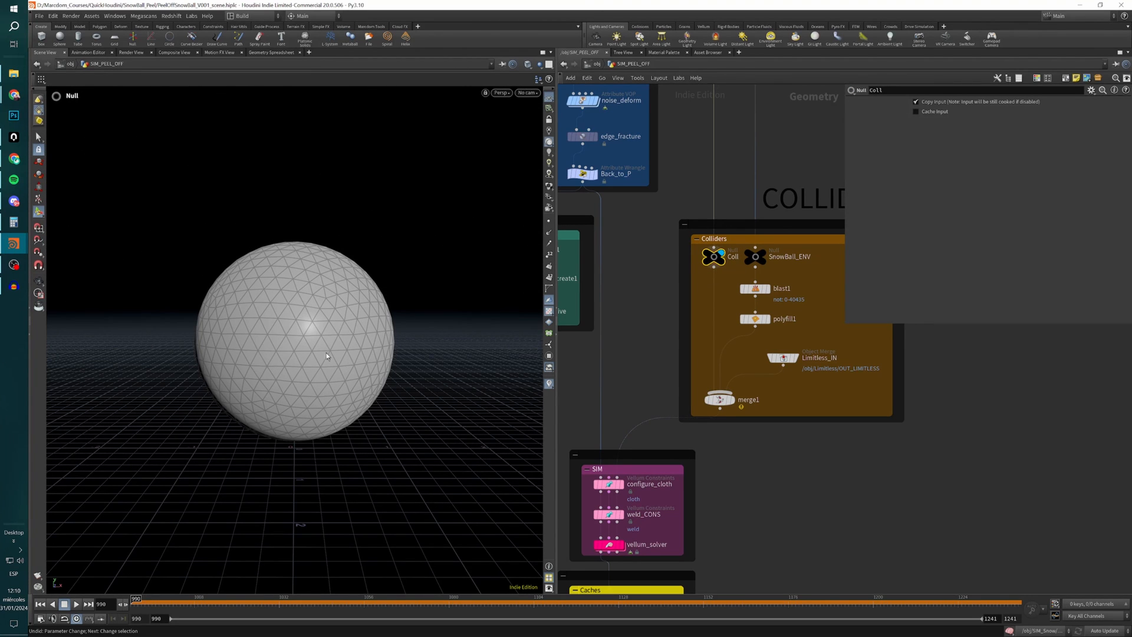
click(755, 318)
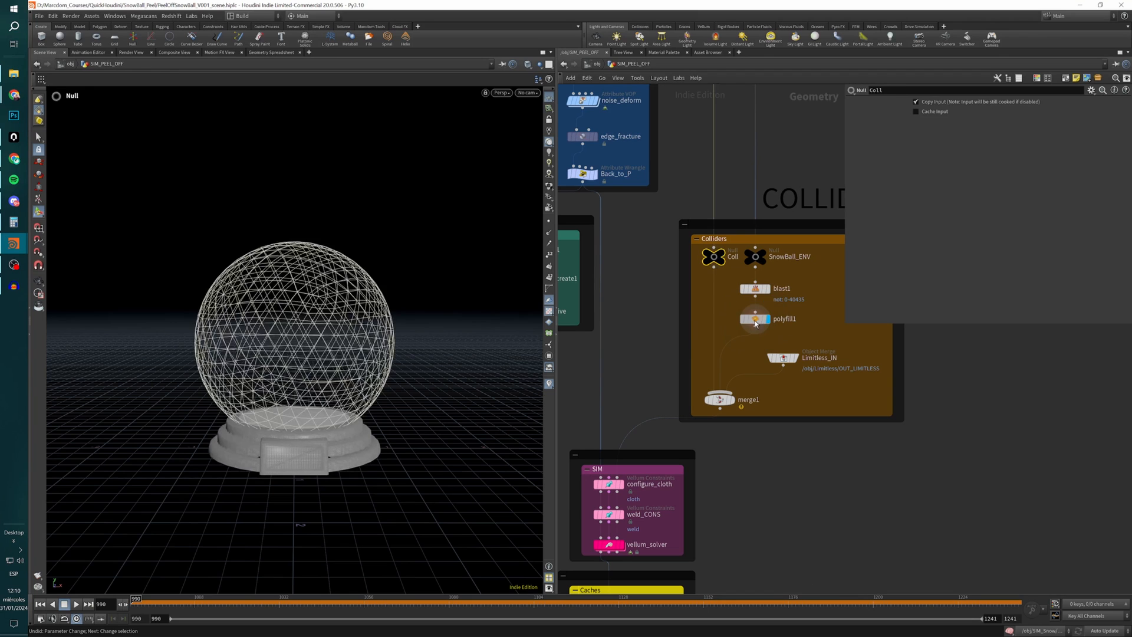
mouse_move(291, 455)
alt+mouse_down()
mouse_move(333, 443)
mouse_move(295, 454)
alt+mouse_up()
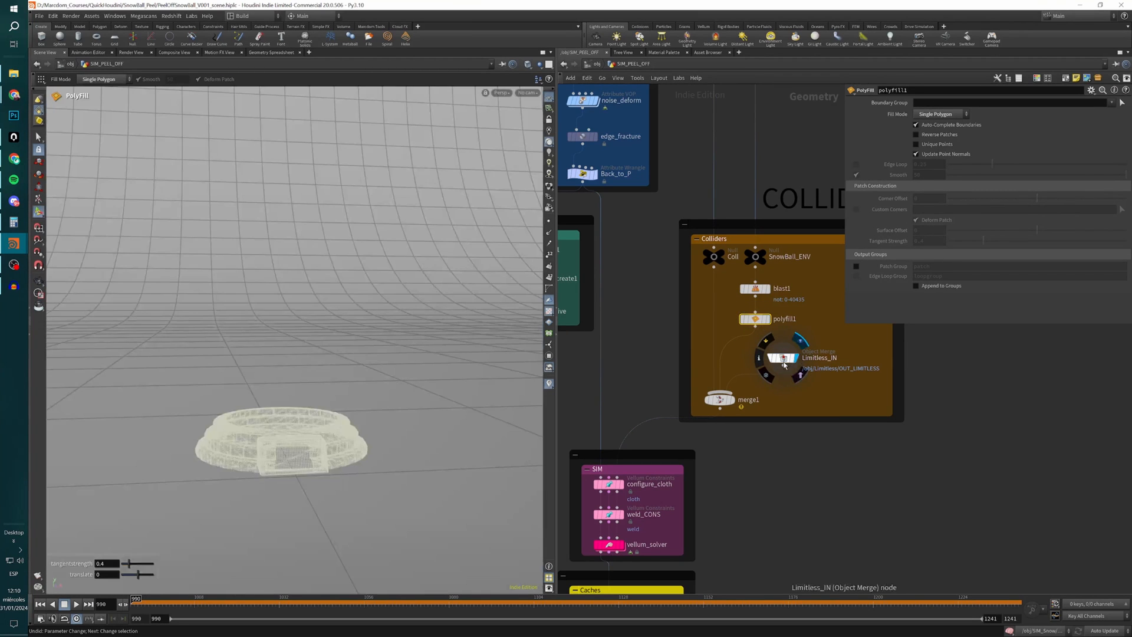
click(793, 360)
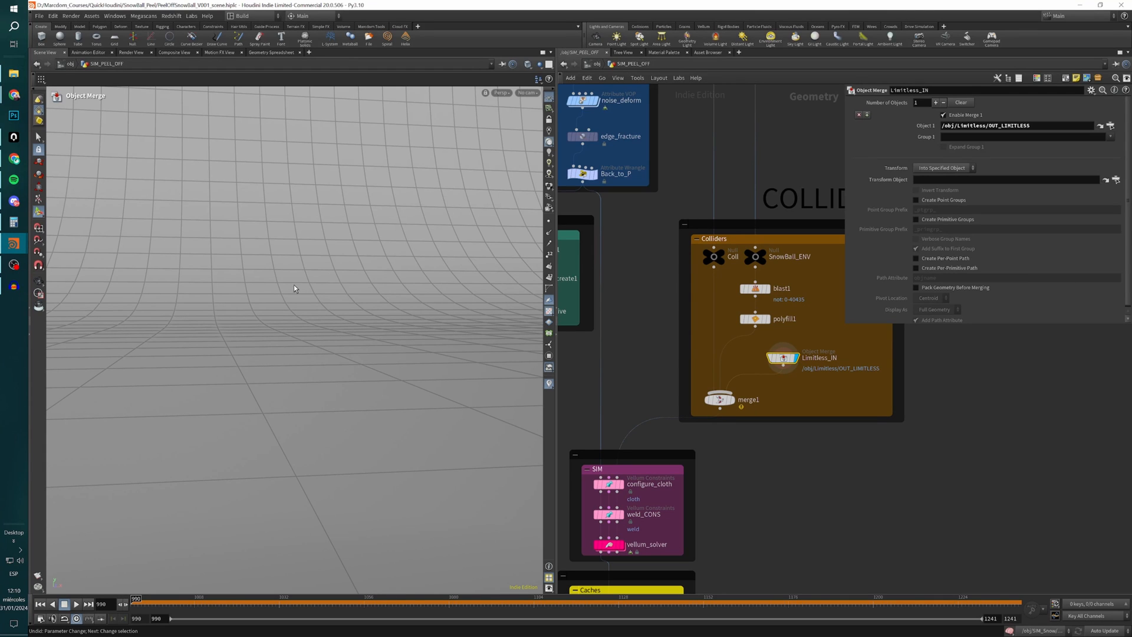
Display SnowBall_Sphere and peak1 to compare the glass sphere before and after the peak offset.
scroll(628, 338, down, 6)
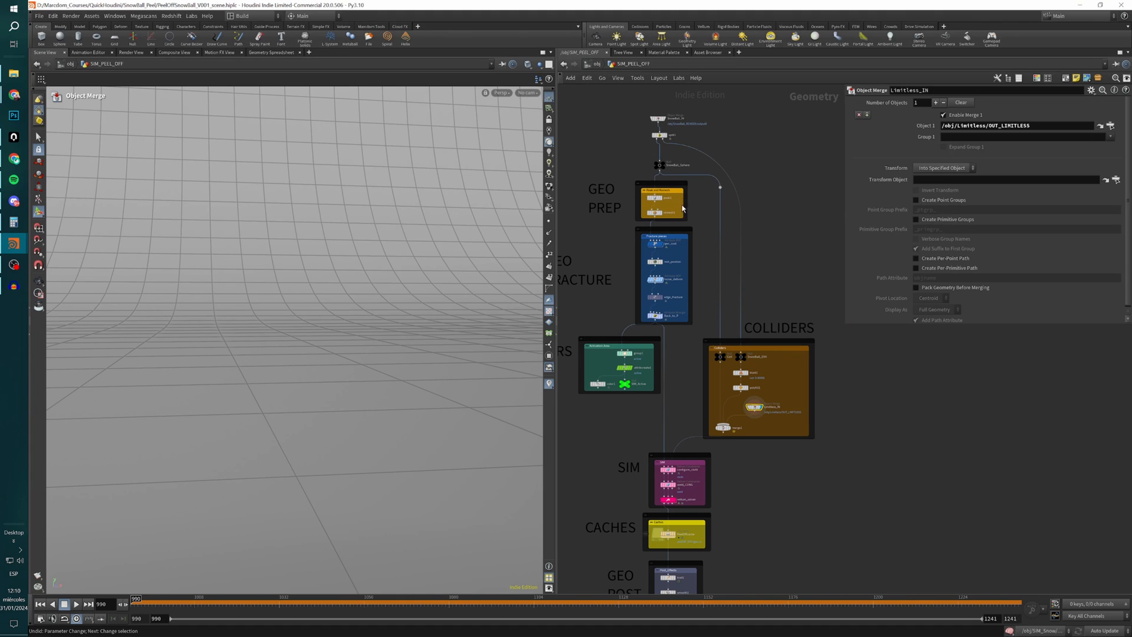
middle_drag(602, 176, 650, 155)
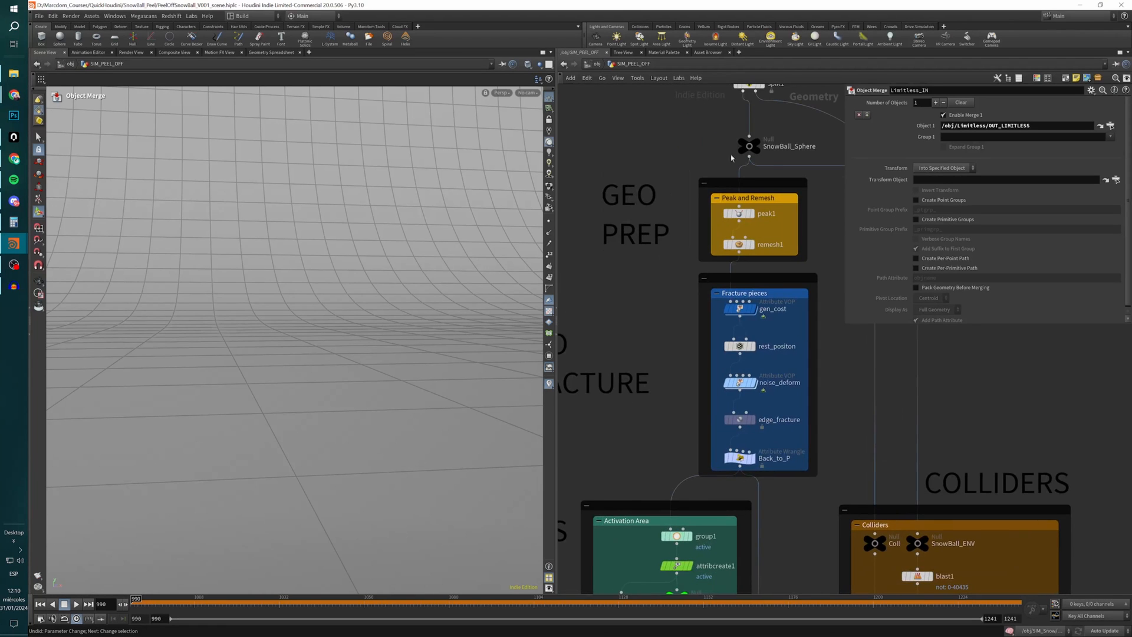
mouse_move(749, 219)
click(749, 145)
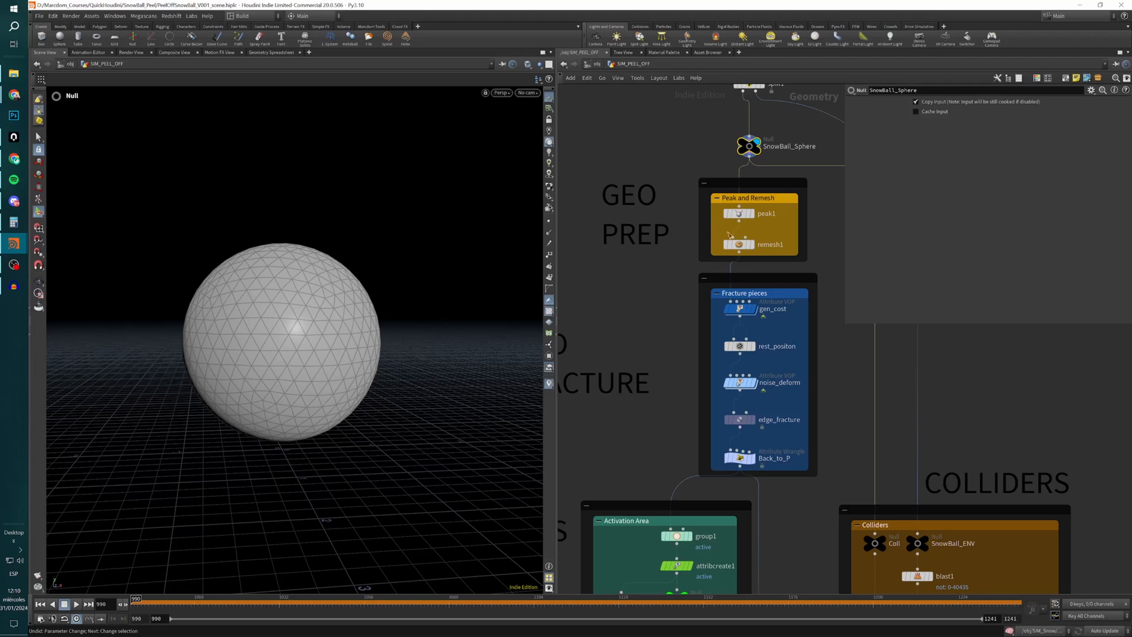
click(741, 220)
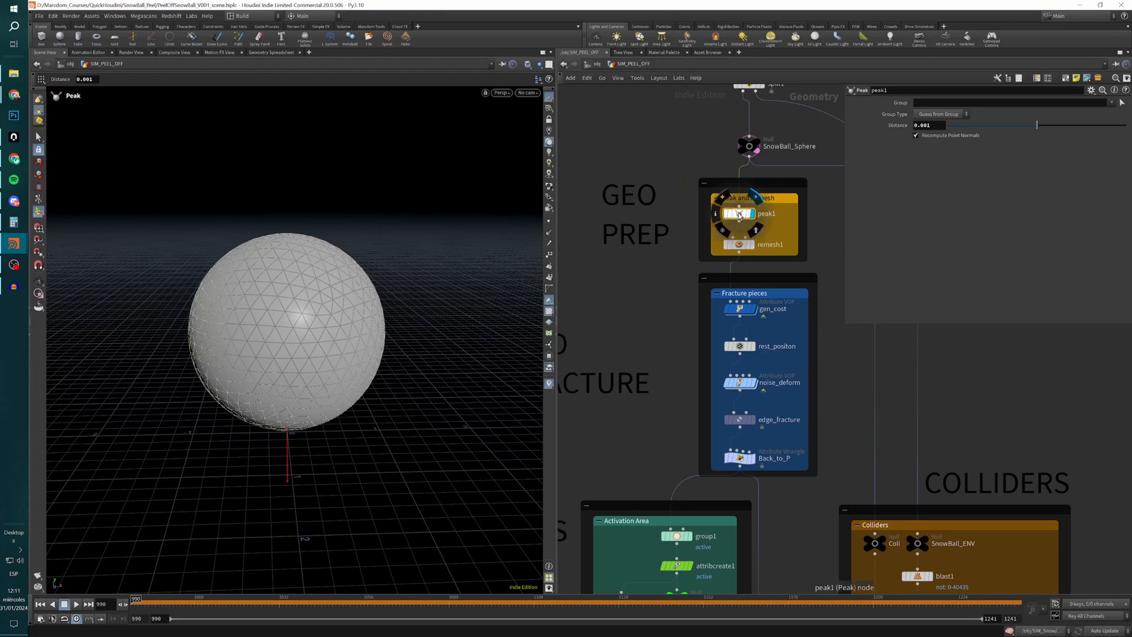
Display remesh1, turn off SnowBall_Sphere's template overlay, and examine the remeshed sphere up close.
click(739, 244)
alt+drag(367, 283, 313, 295)
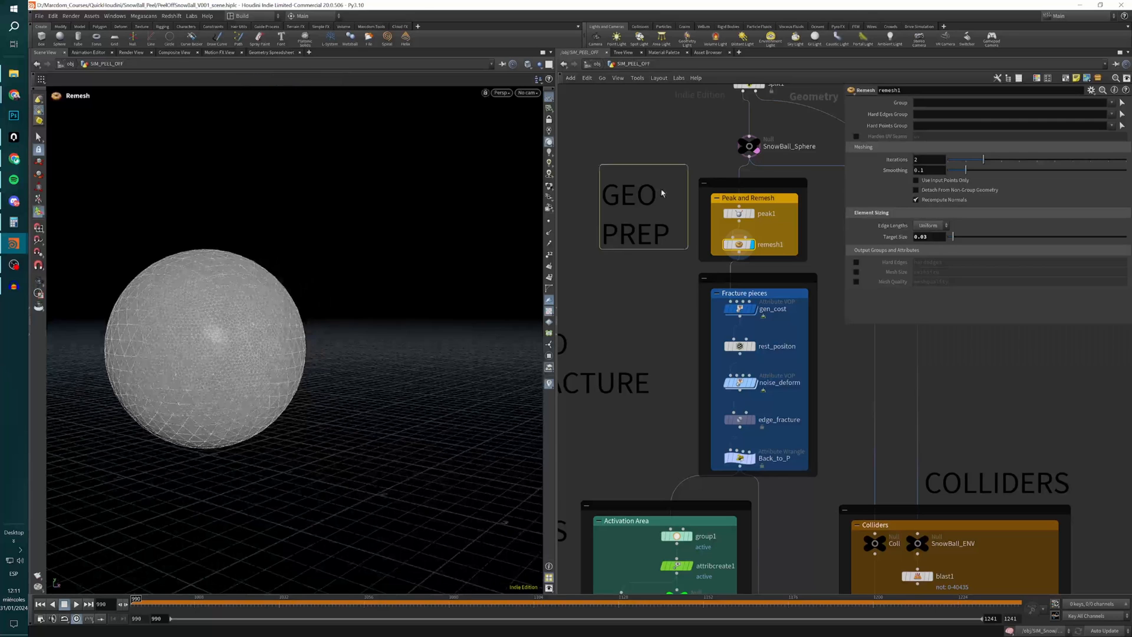
click(757, 153)
click(656, 291)
alt+right_drag(213, 374, 263, 326)
alt+drag(273, 360, 269, 311)
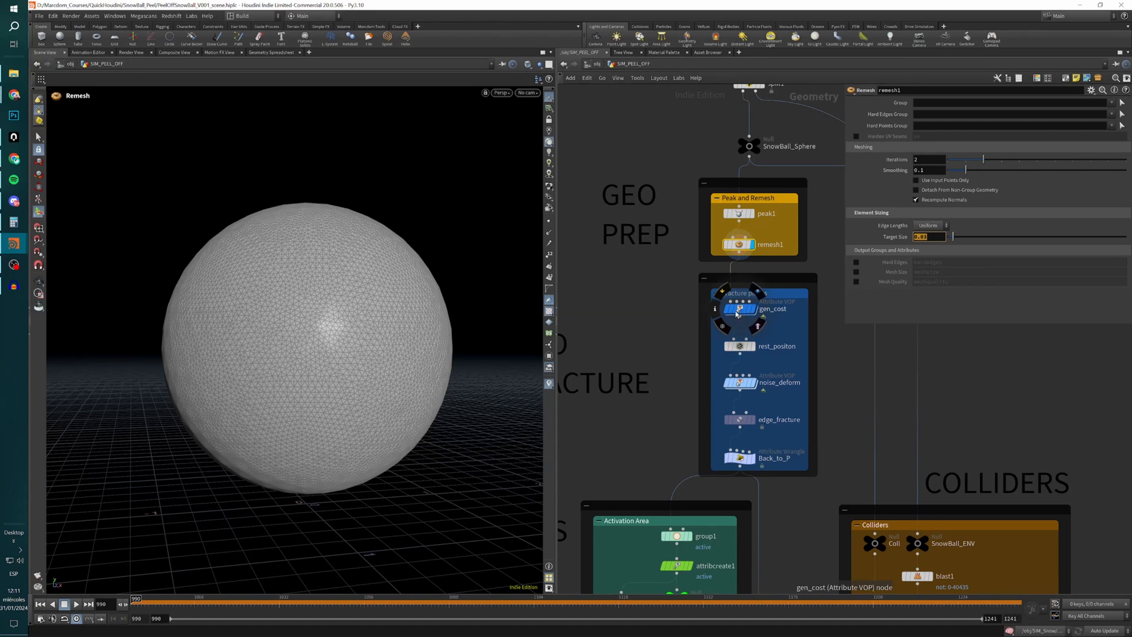
Display gen_cost in the Fracture pieces box and open the viewport visualizer list to check its Cost visualizer.
drag(666, 276, 828, 489)
click(611, 337)
scroll(611, 337, down, 3)
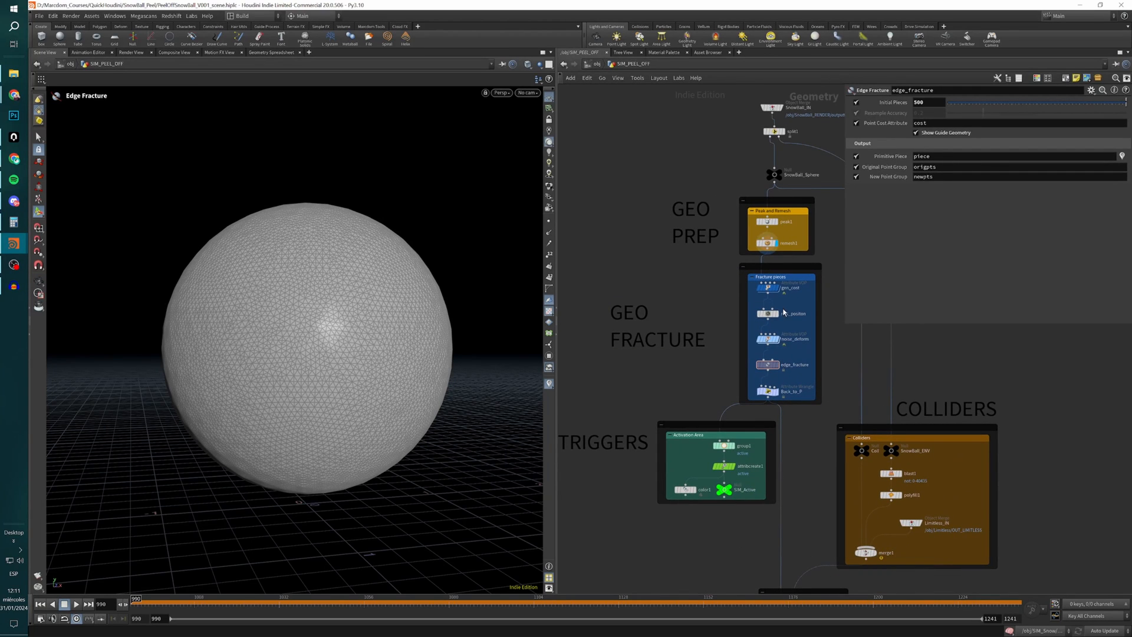
scroll(779, 289, up, 4)
click(779, 289)
click(766, 287)
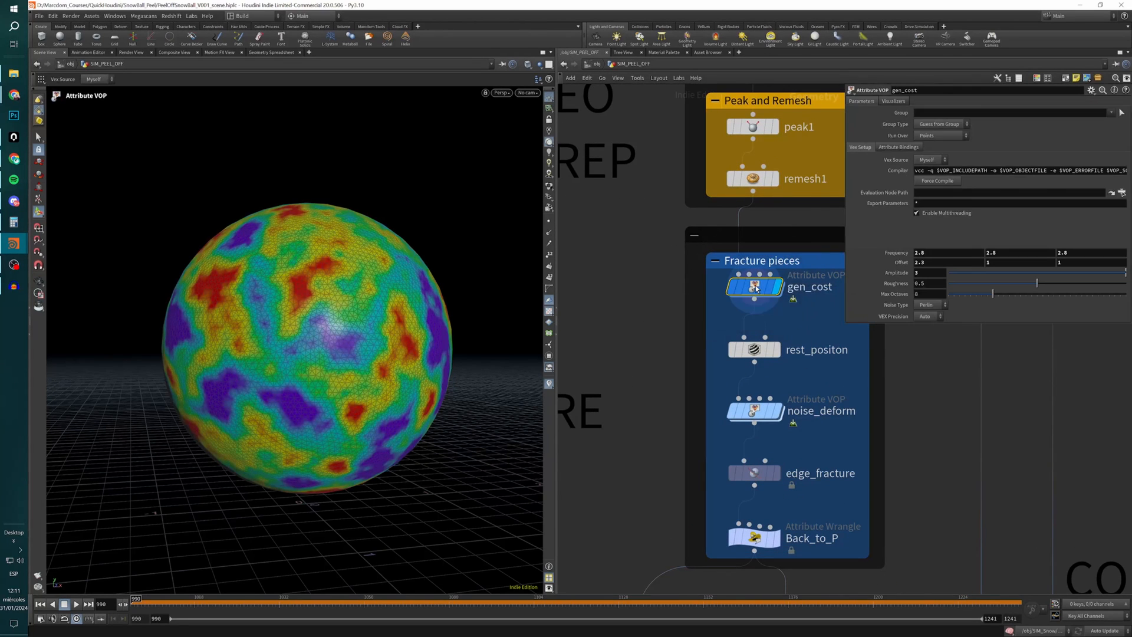
click(550, 383)
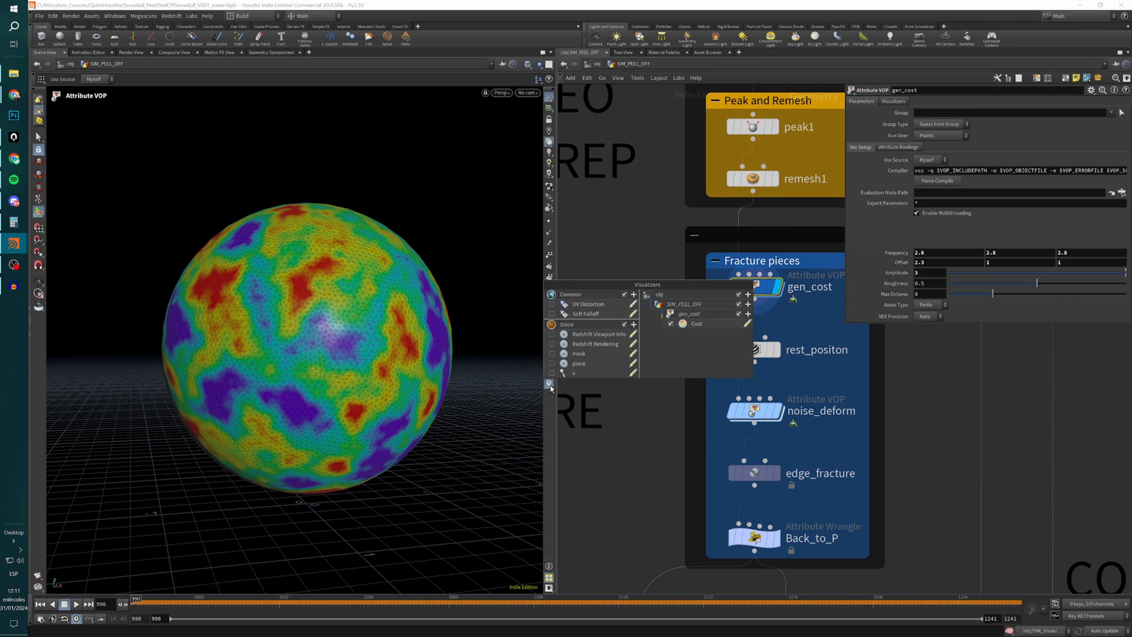
mouse_move(757, 287)
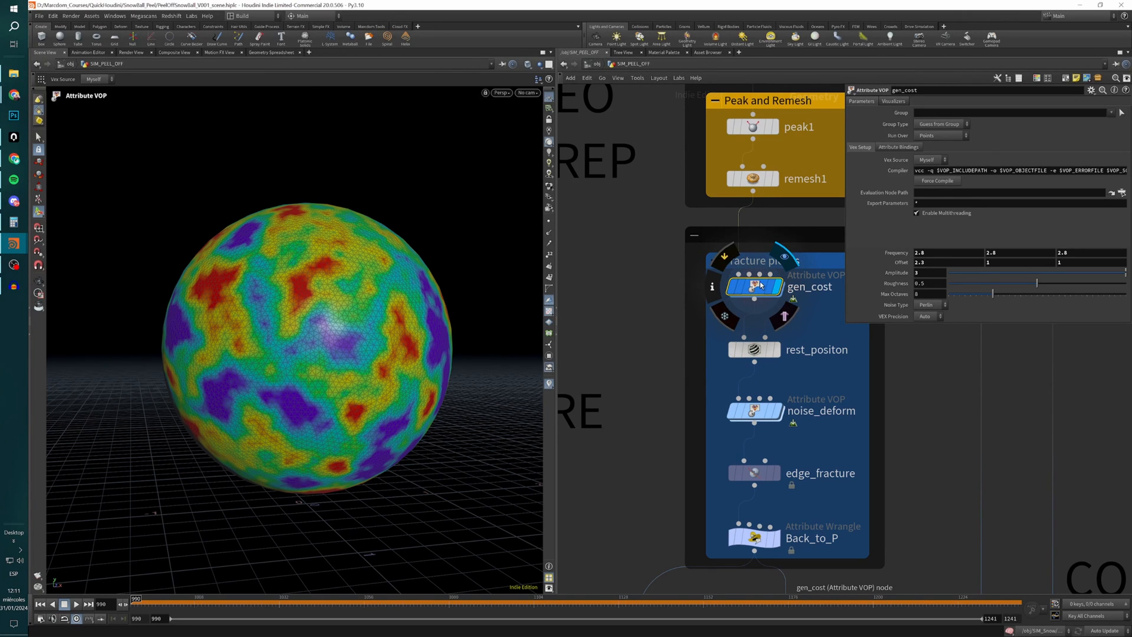
Examine the node information of gen_cost in the Fracture pieces box, including its point attributes.
middle_click(758, 289)
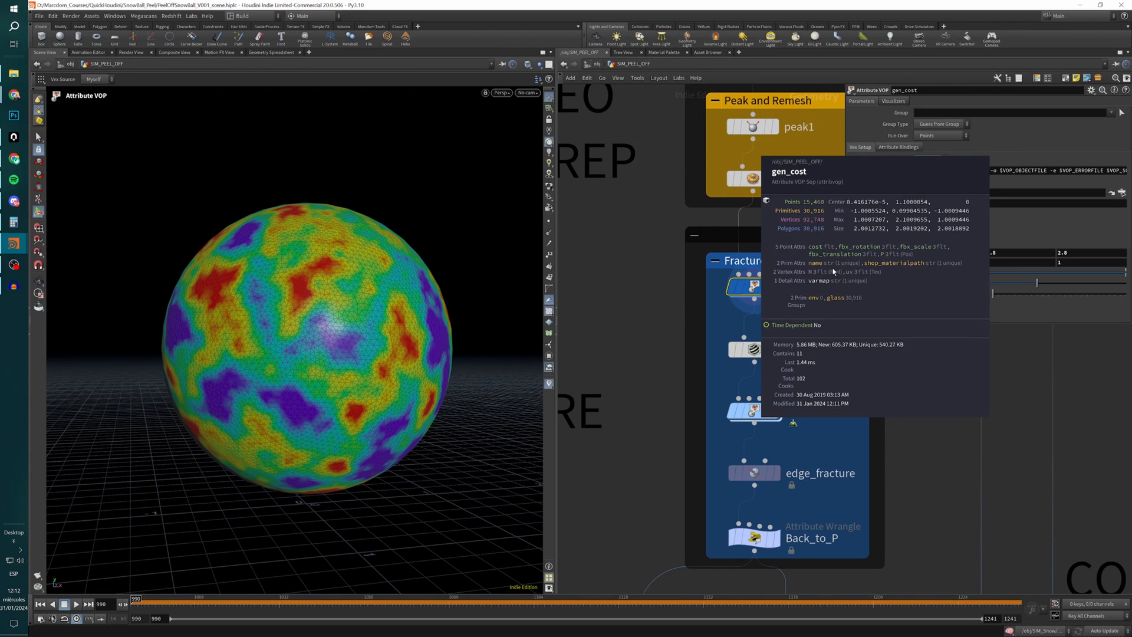
middle_drag(815, 243, 736, 233)
scroll(678, 278, down, 1)
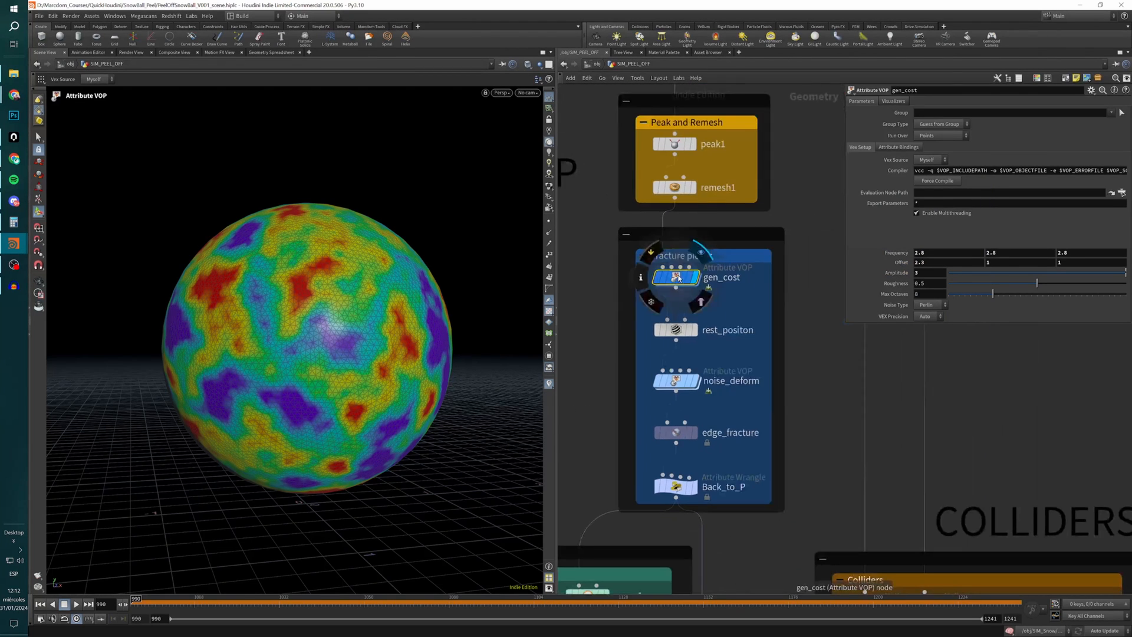
middle_click(679, 278)
scroll(683, 277, down, 1)
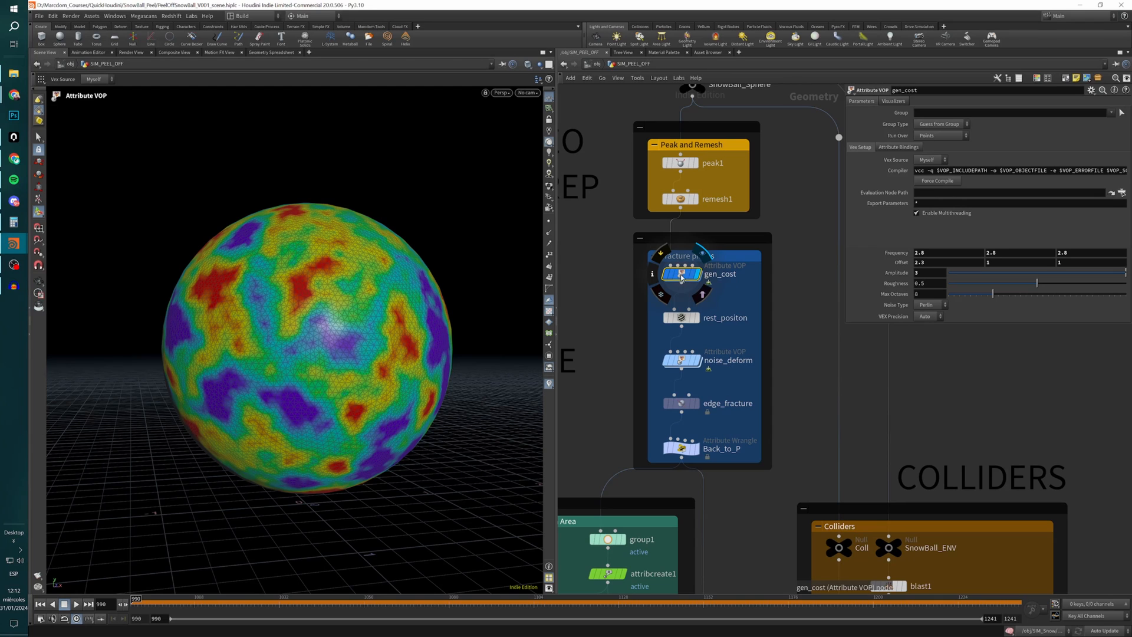
Go inside gen_cost to examine its aanoise1 node and the options for fit1's source minimum input, and return to SIM_PEEL_OFF.
double_click(683, 277)
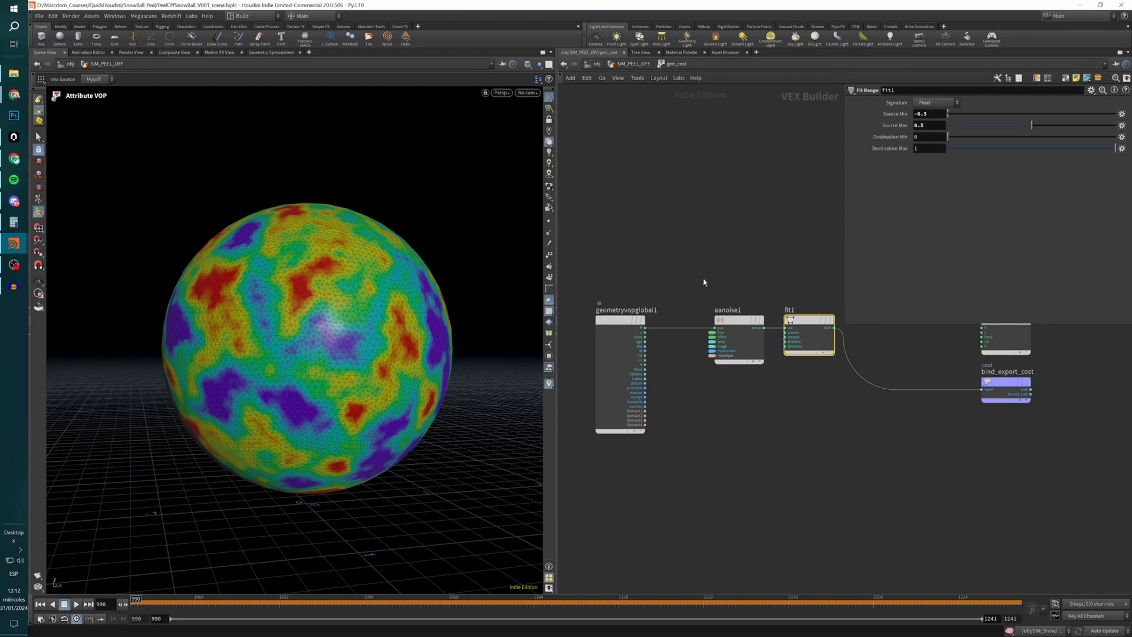
middle_drag(704, 283, 693, 321)
click(717, 389)
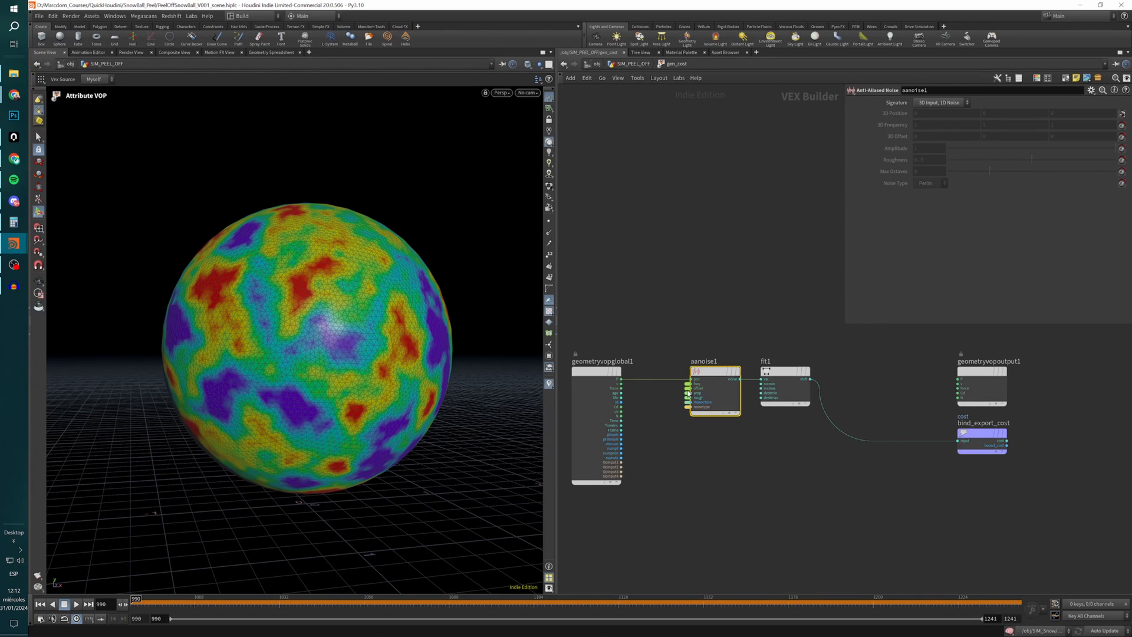
right_click(770, 384)
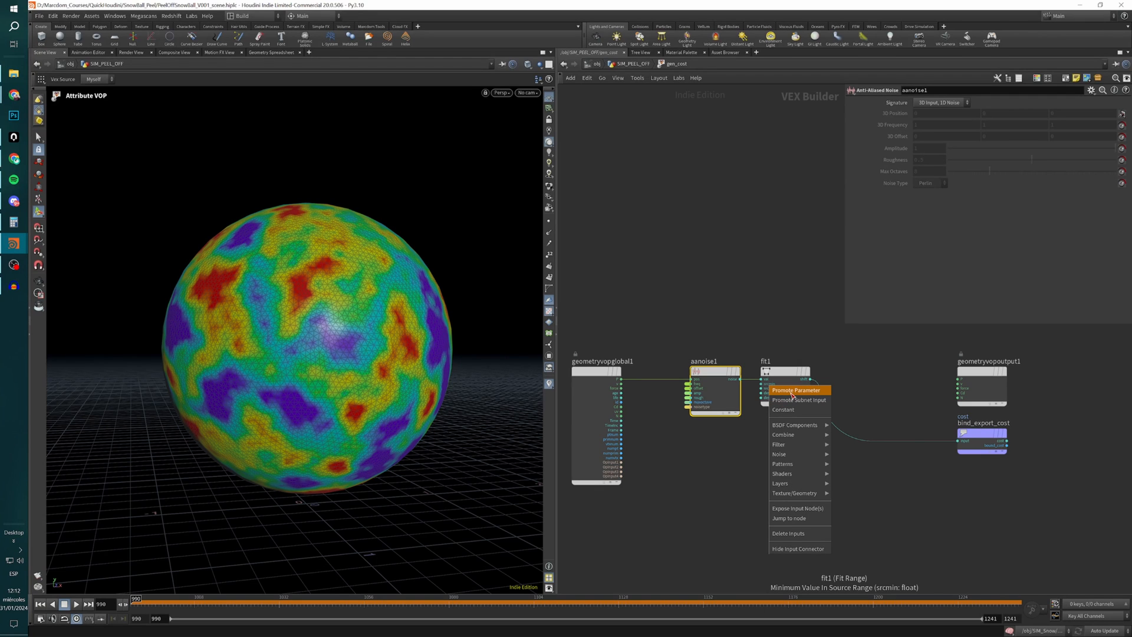
click(749, 278)
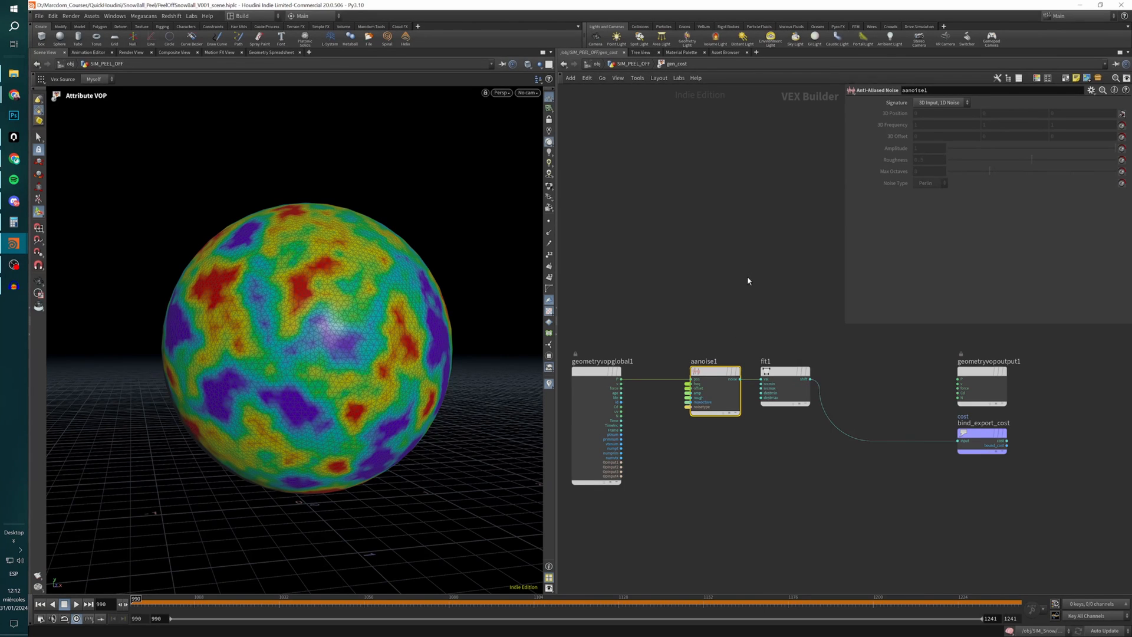
key(u)
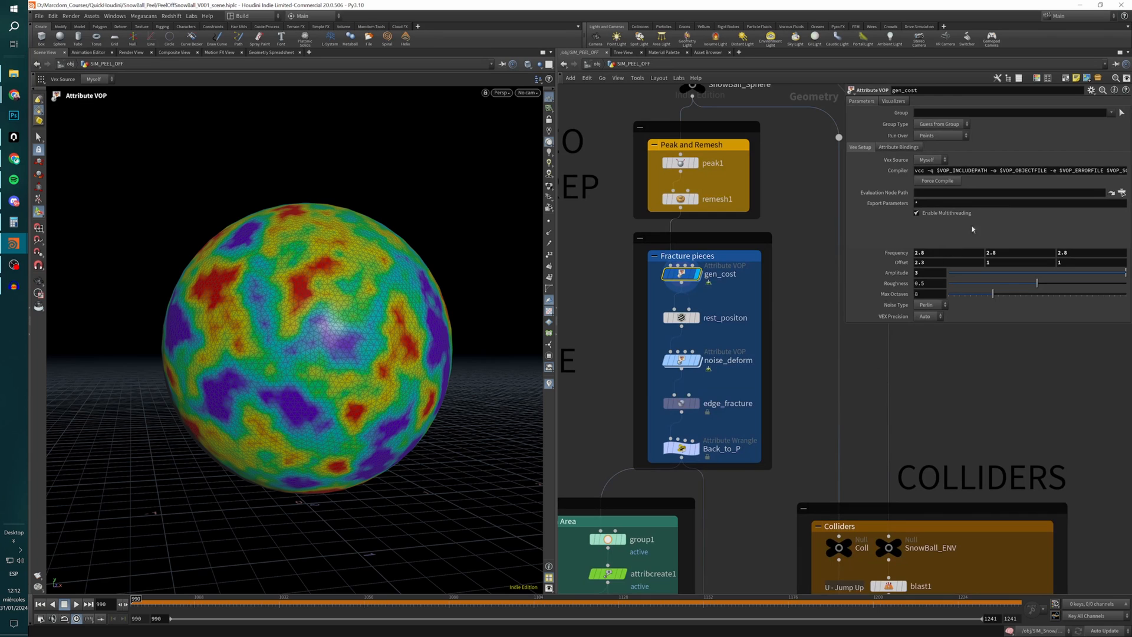
Reopen gen_cost's VOP network, shift aanoise1 and fit1 closer to geometryvopglobal1, and check fit1's range parameters.
double_click(681, 274)
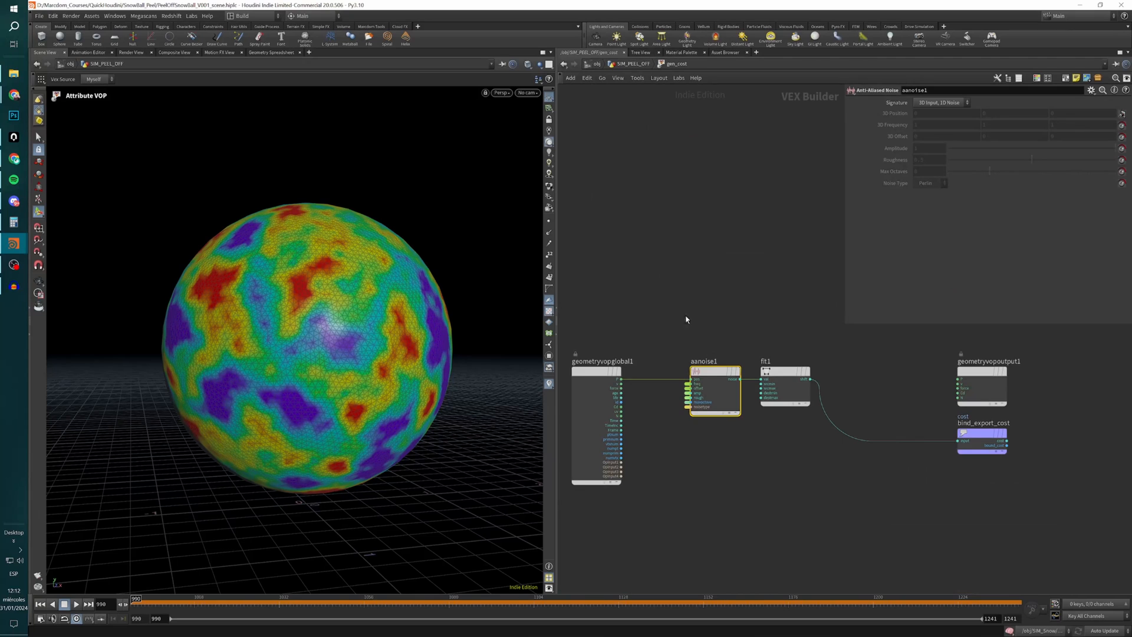
drag(710, 373, 679, 373)
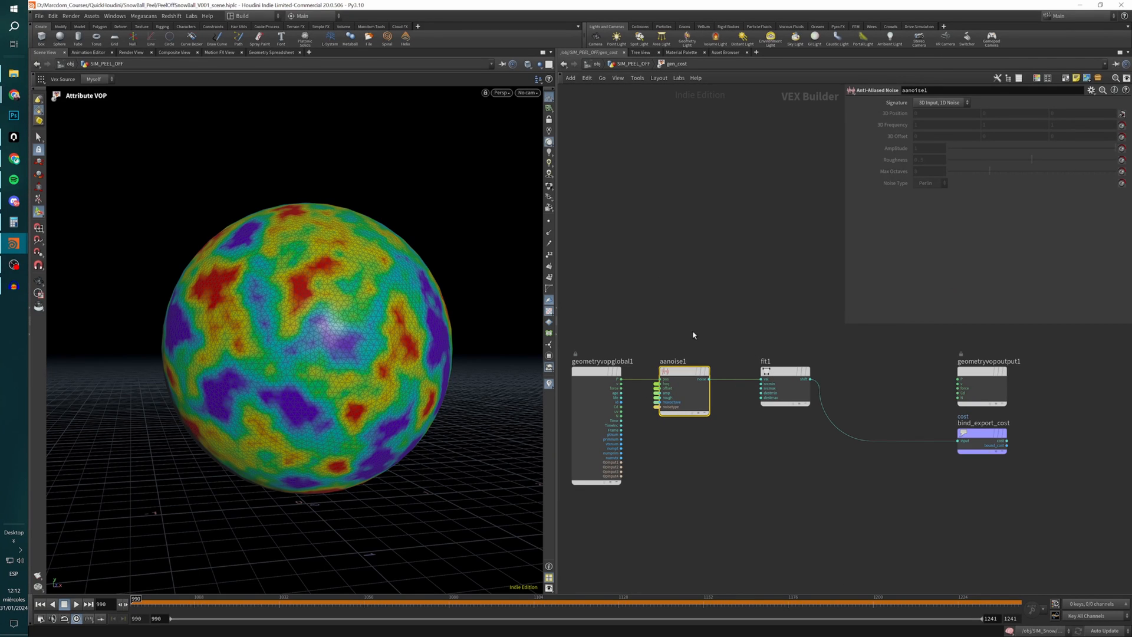
click(784, 371)
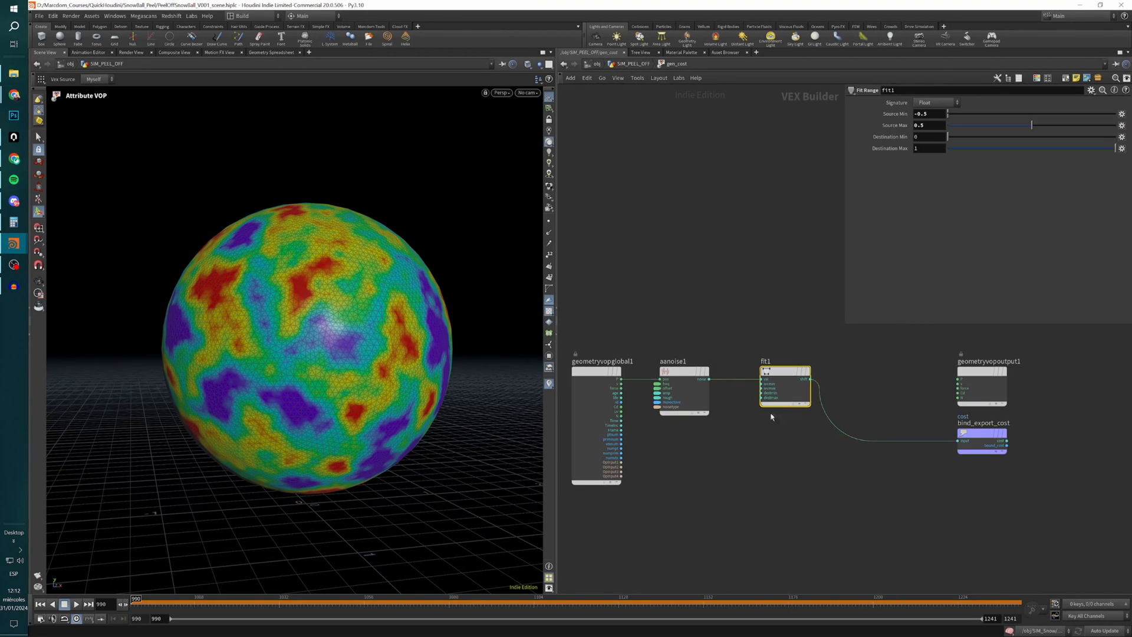
drag(784, 371, 753, 372)
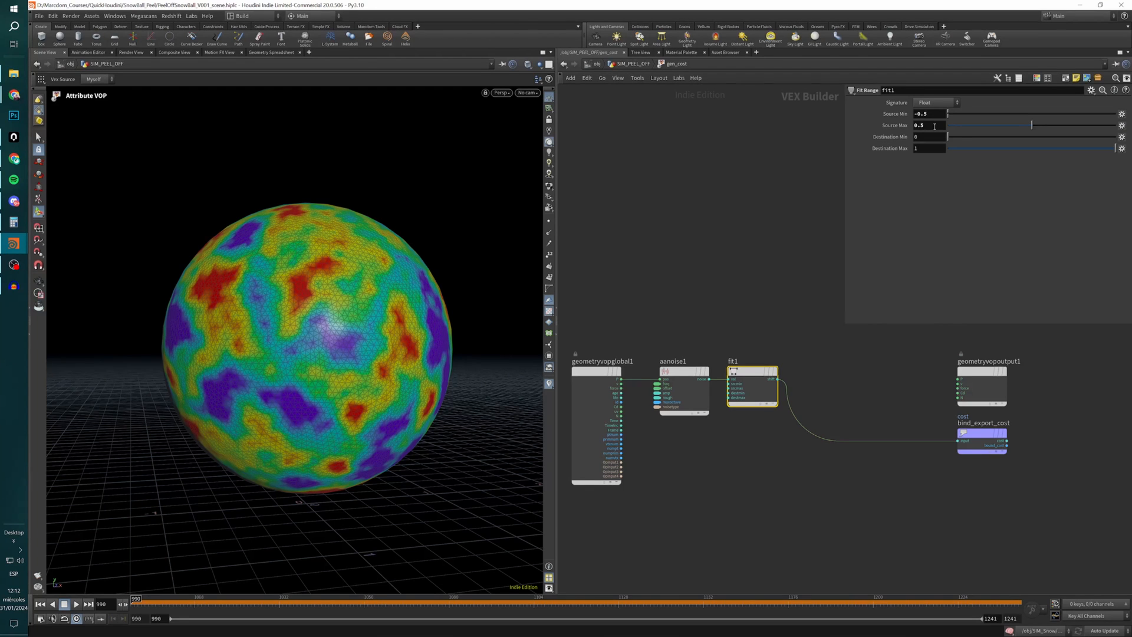
click(794, 206)
middle_drag(854, 390, 792, 380)
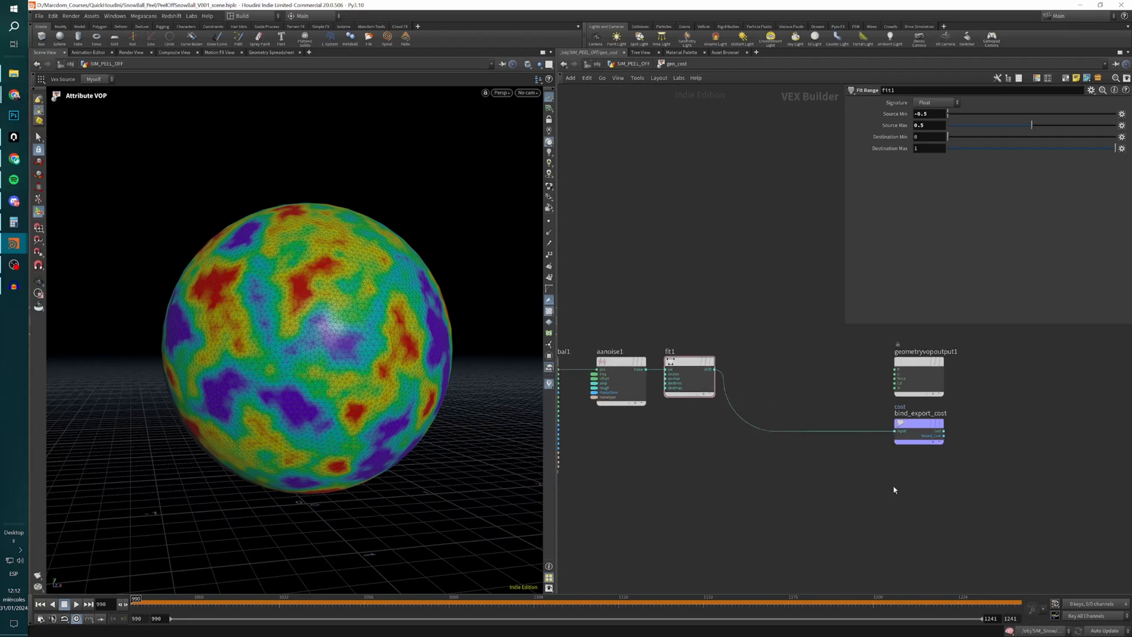
Examine the export name of bind_export_cost and return to the SIM_PEEL_OFF network.
click(919, 429)
double_click(933, 102)
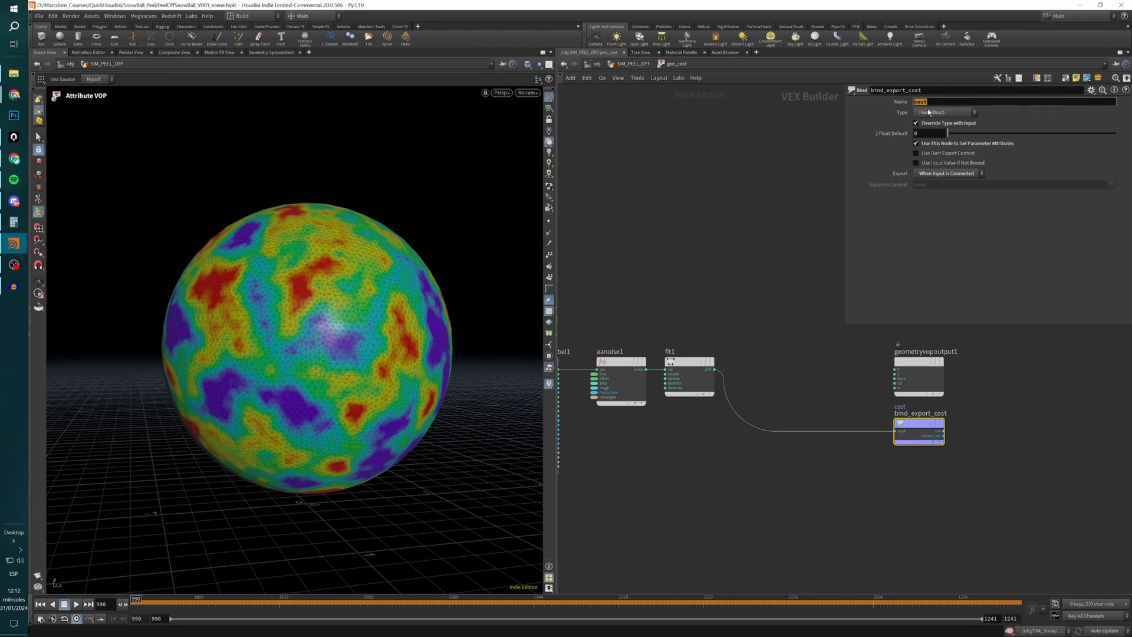
click(791, 282)
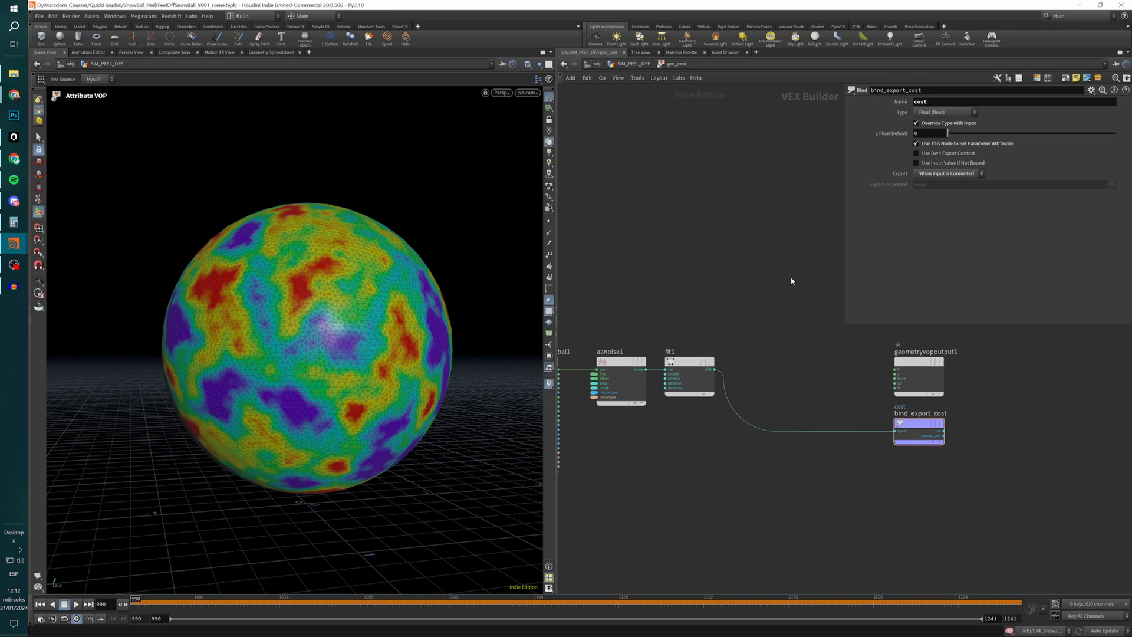
key(u)
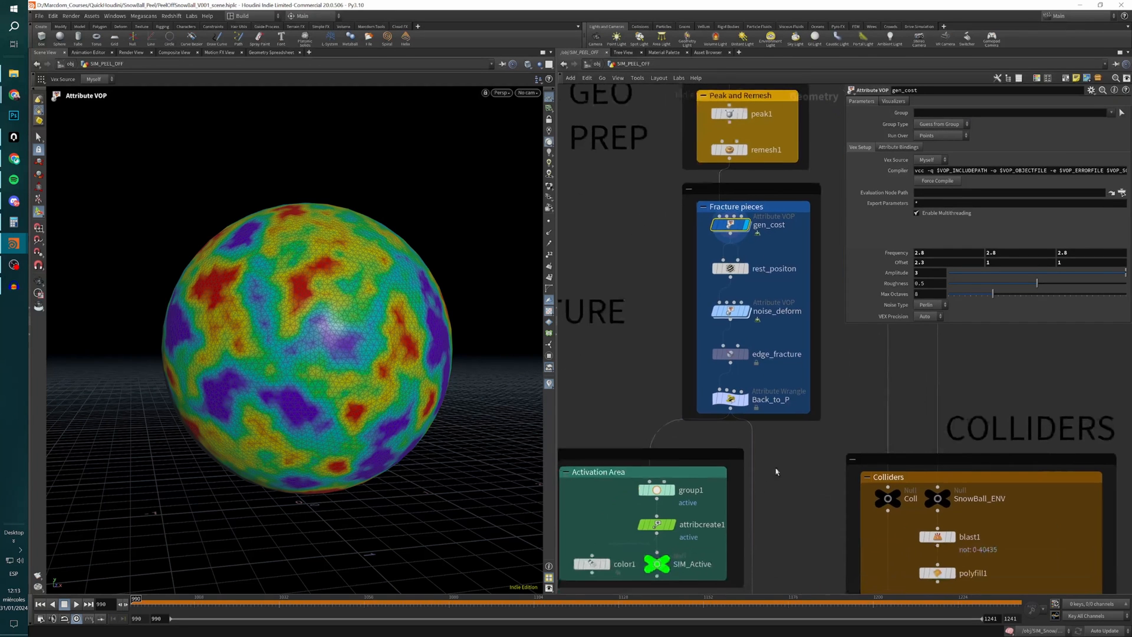
Display rest_positon and noise_deform in turn to compare the sphere before and after the noise deformation.
click(730, 270)
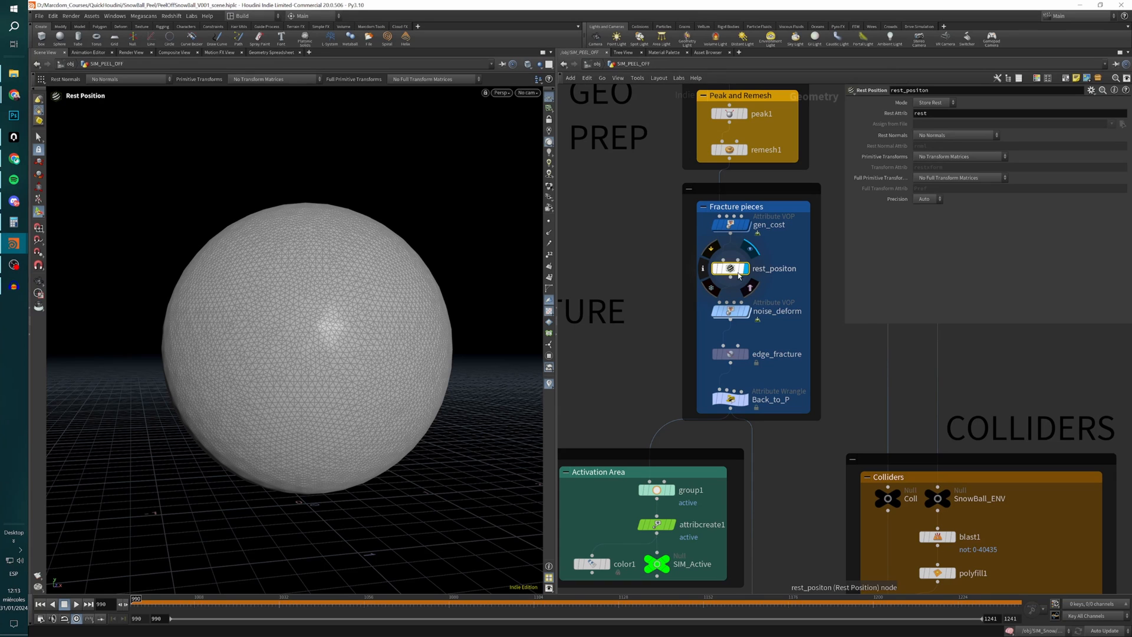
click(749, 314)
click(733, 313)
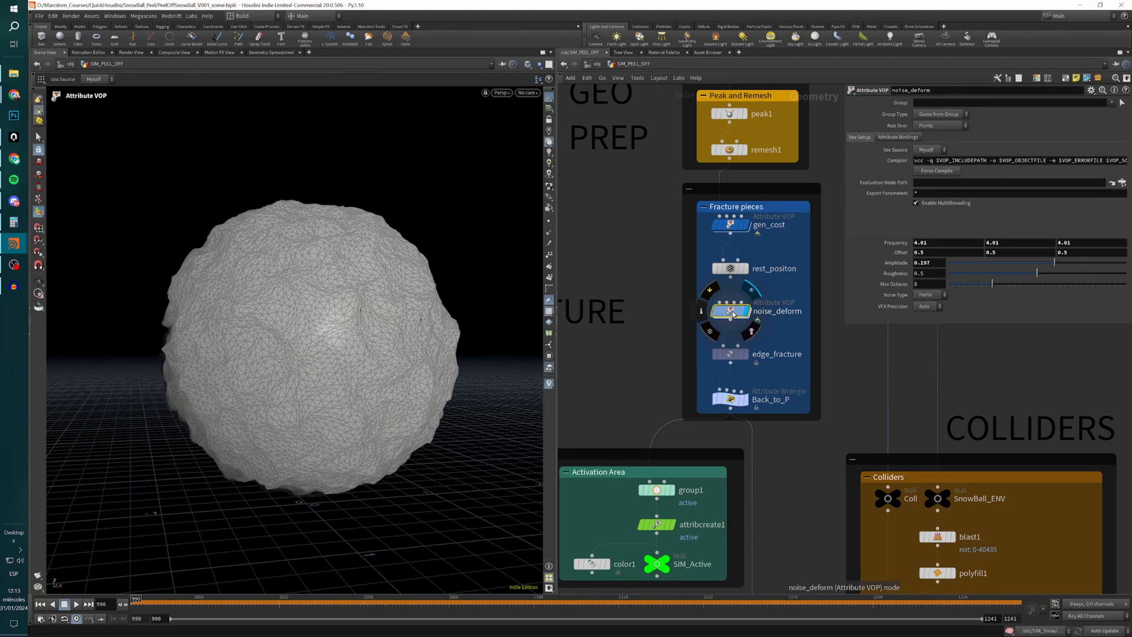
Go inside noise_deform to examine how aanoise1 and add1 feed the output position, and return to SIM_PEEL_OFF.
double_click(733, 313)
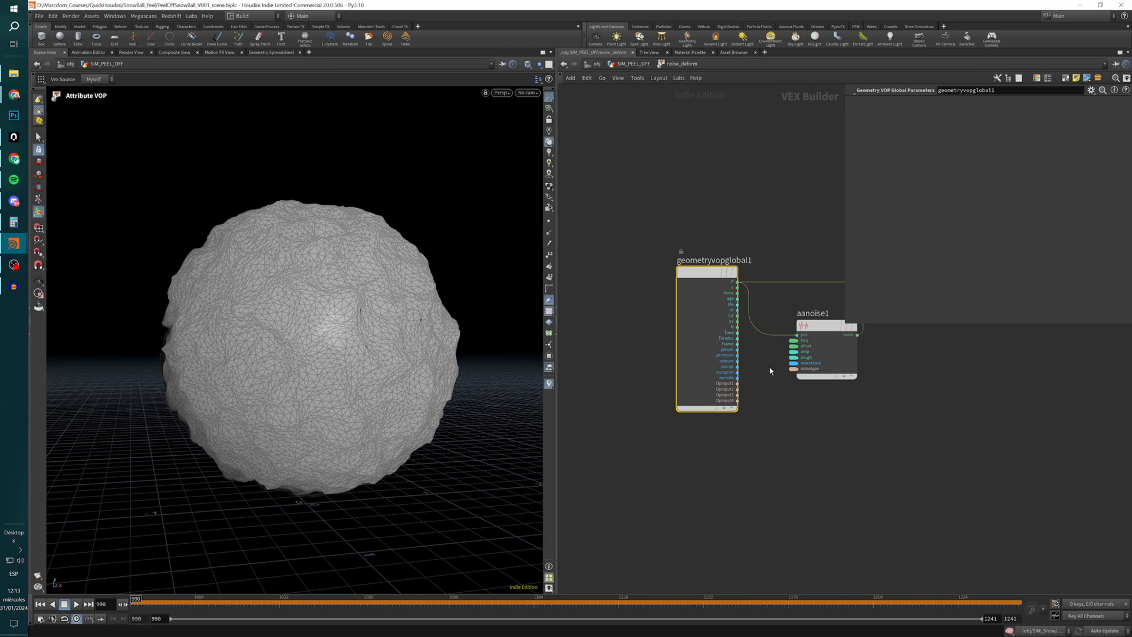
click(647, 364)
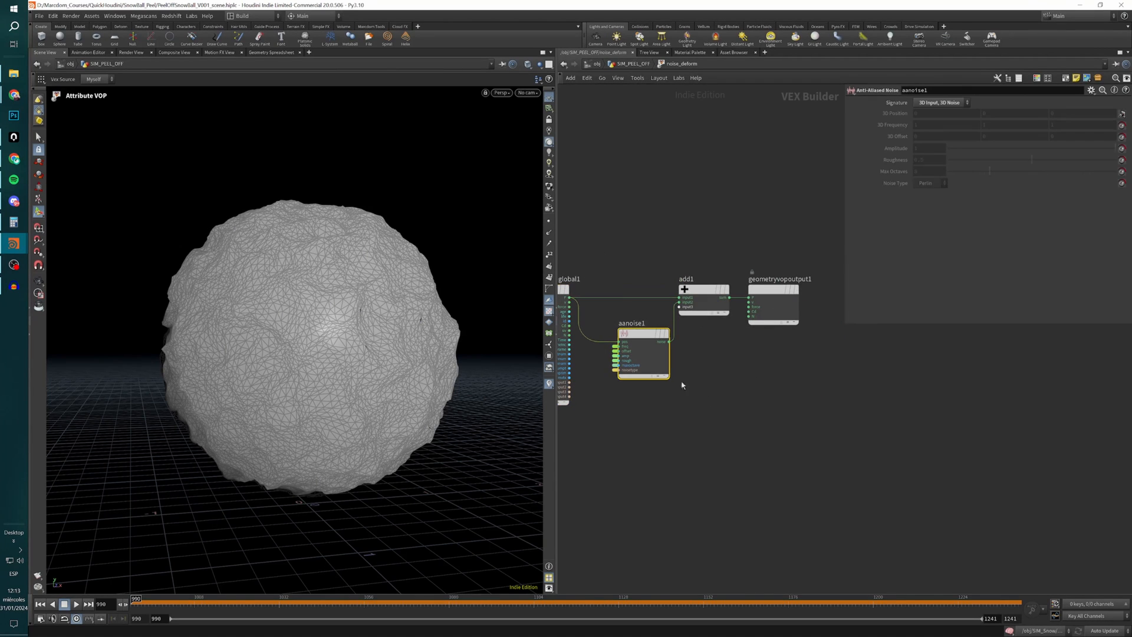
click(705, 304)
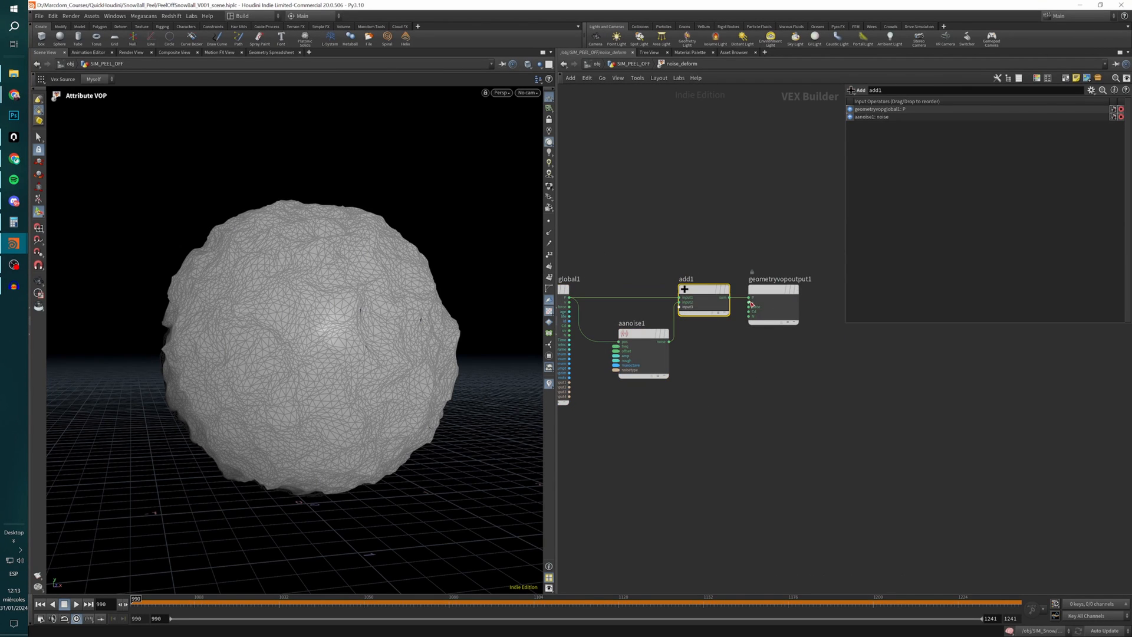
click(642, 368)
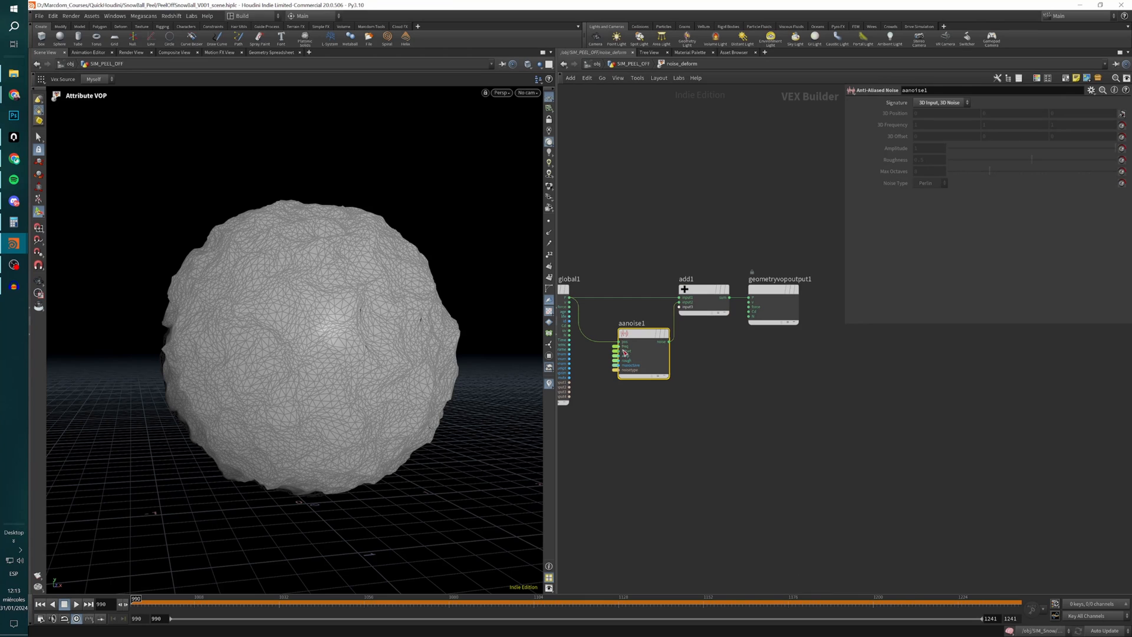
click(713, 377)
key(u)
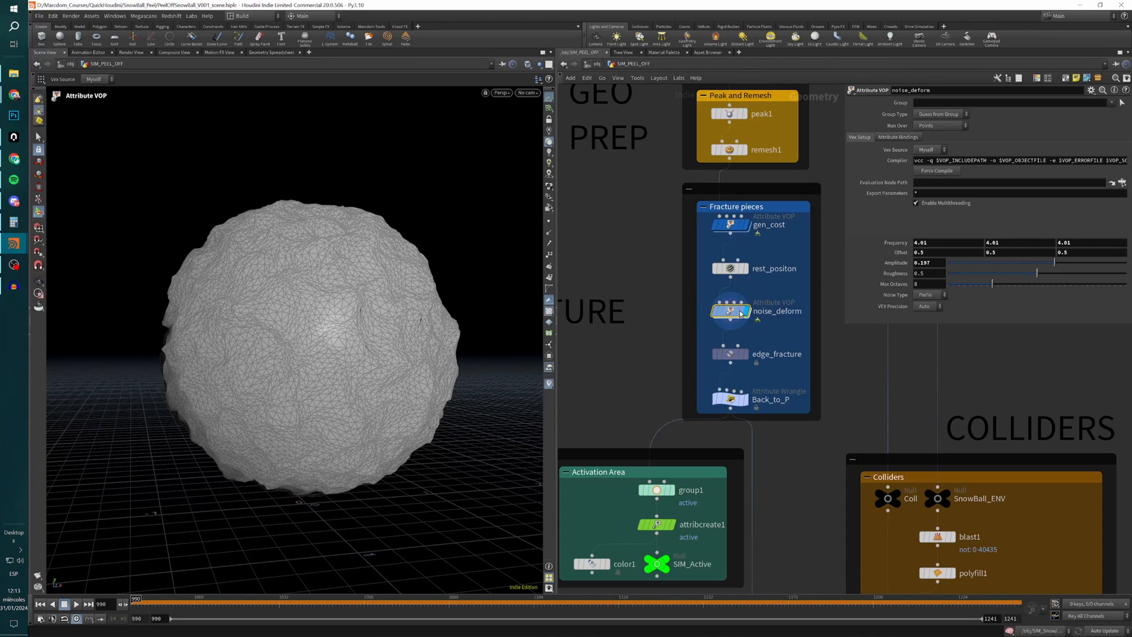
Try adjusting the noise parameters of noise_deform and undo the parameter change.
mouse_move(885, 241)
middle_down()
mouse_move(937, 244)
mouse_move(885, 244)
mouse_move(896, 253)
mouse_move(1056, 257)
mouse_move(897, 254)
mouse_move(857, 266)
mouse_move(887, 263)
middle_up()
key(ctrl+z)
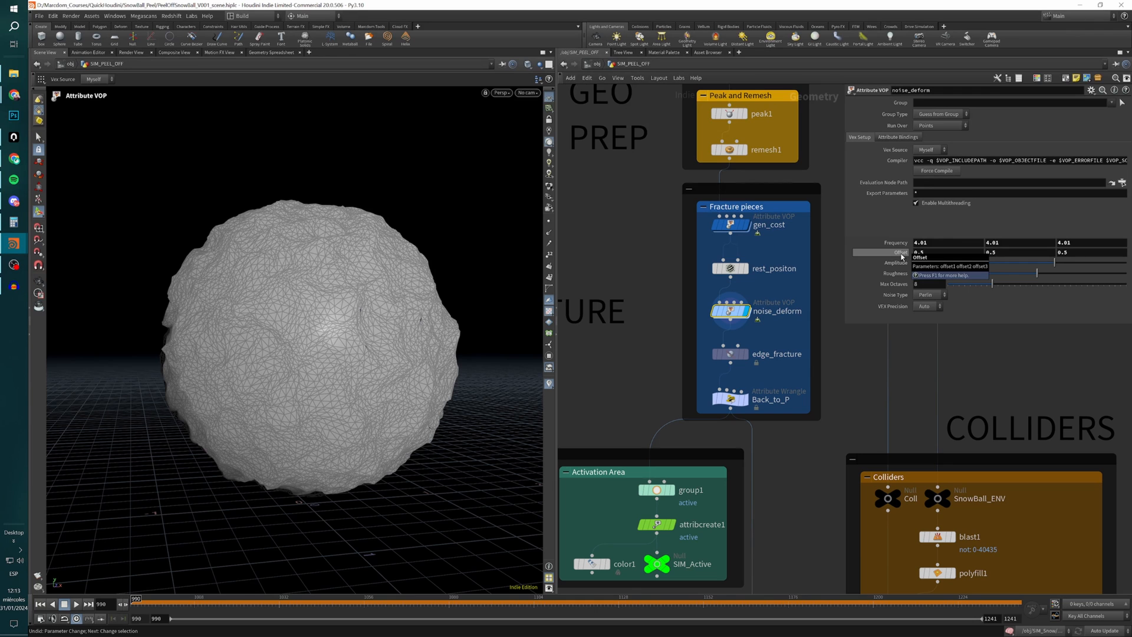
Display edge_fracture, check its Initial Pieces value, and turn on the visualizer for its Primitive Piece attribute.
mouse_move(744, 356)
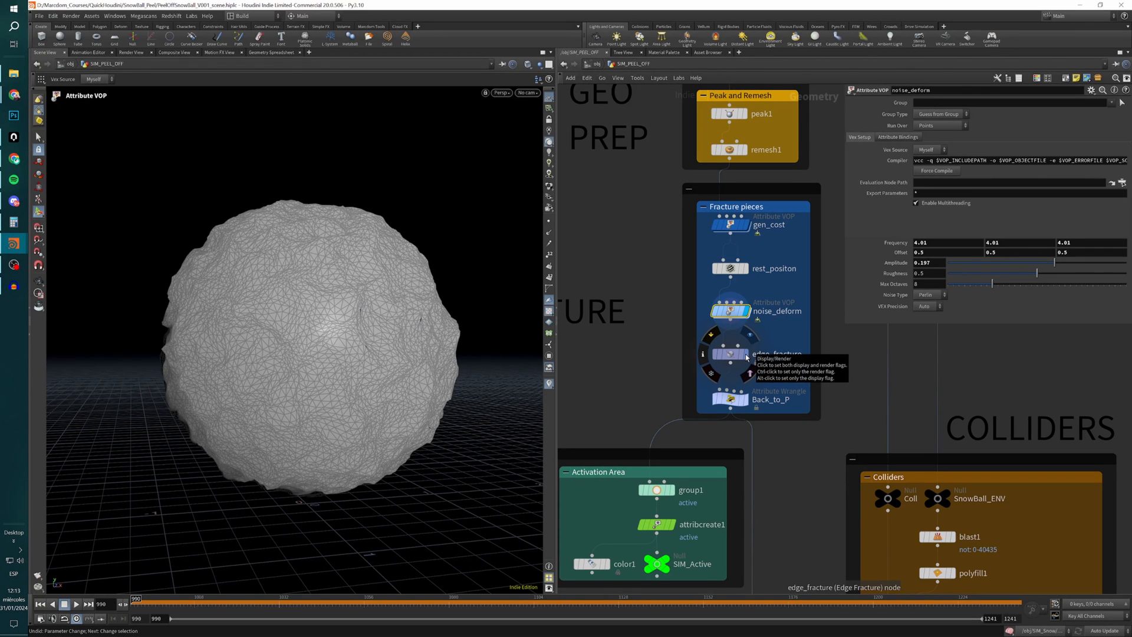
alt+drag(373, 361, 272, 352)
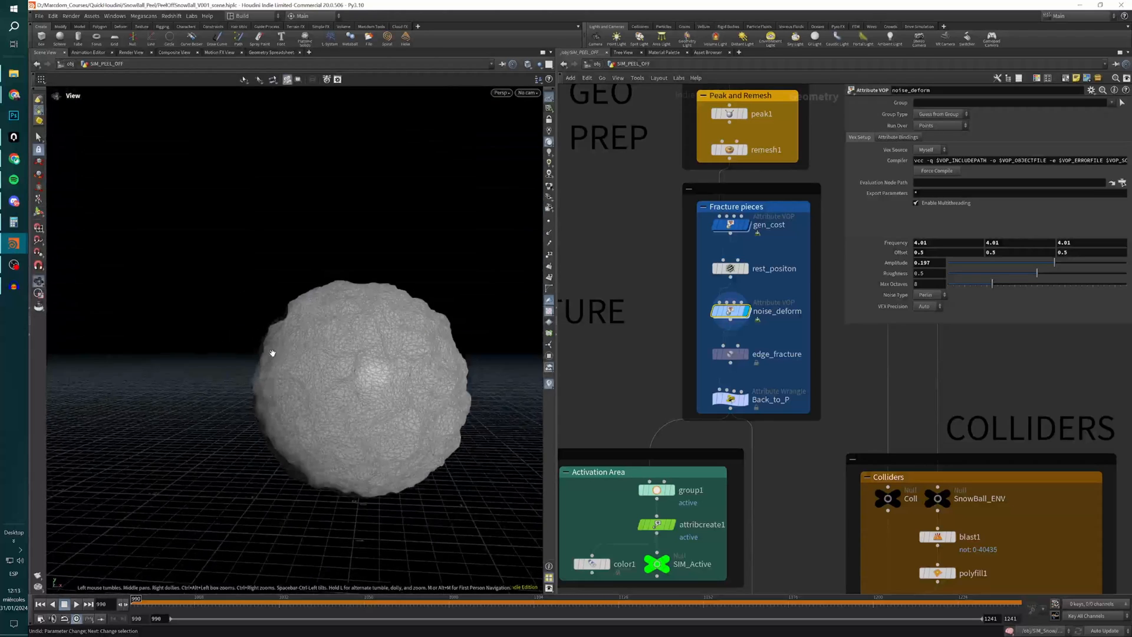
mouse_move(749, 357)
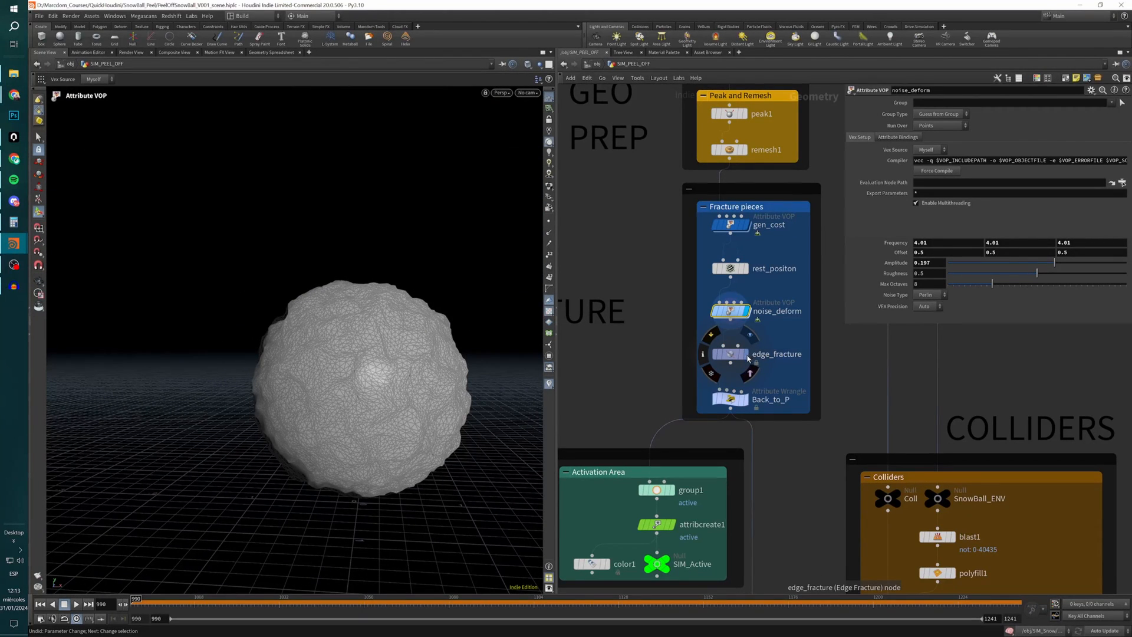
click(733, 355)
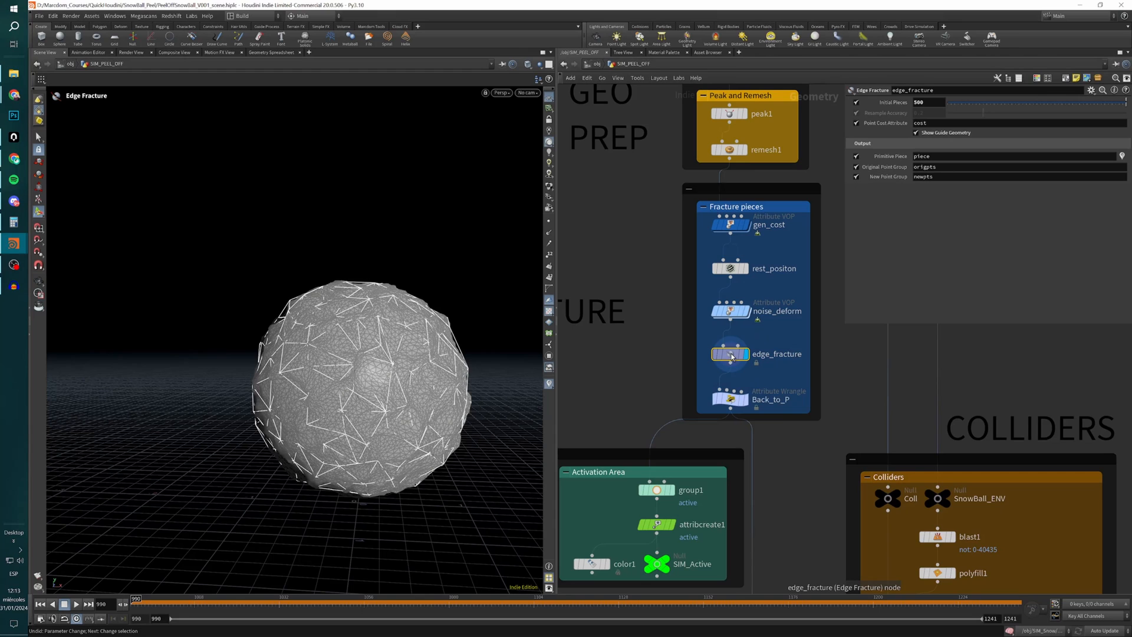
mouse_move(731, 357)
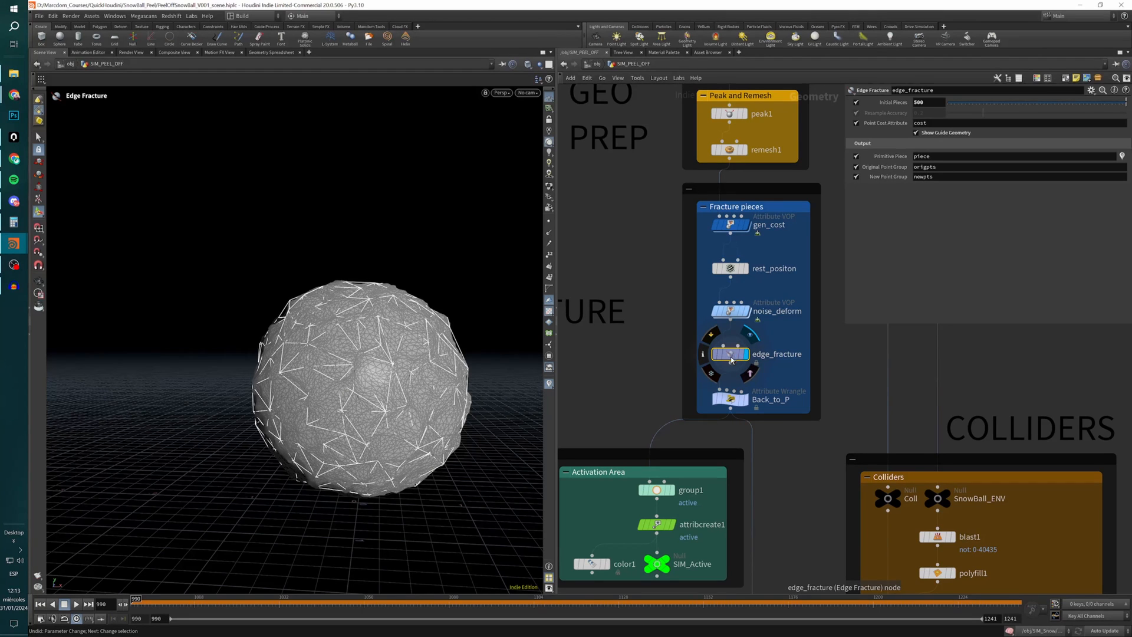
double_click(930, 105)
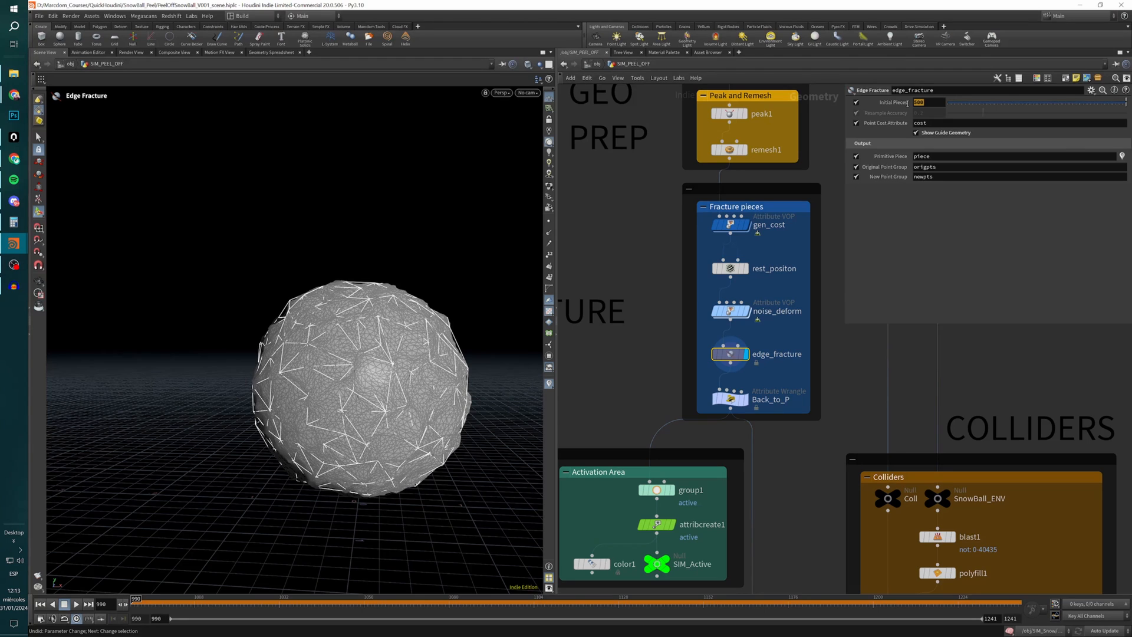
click(1123, 159)
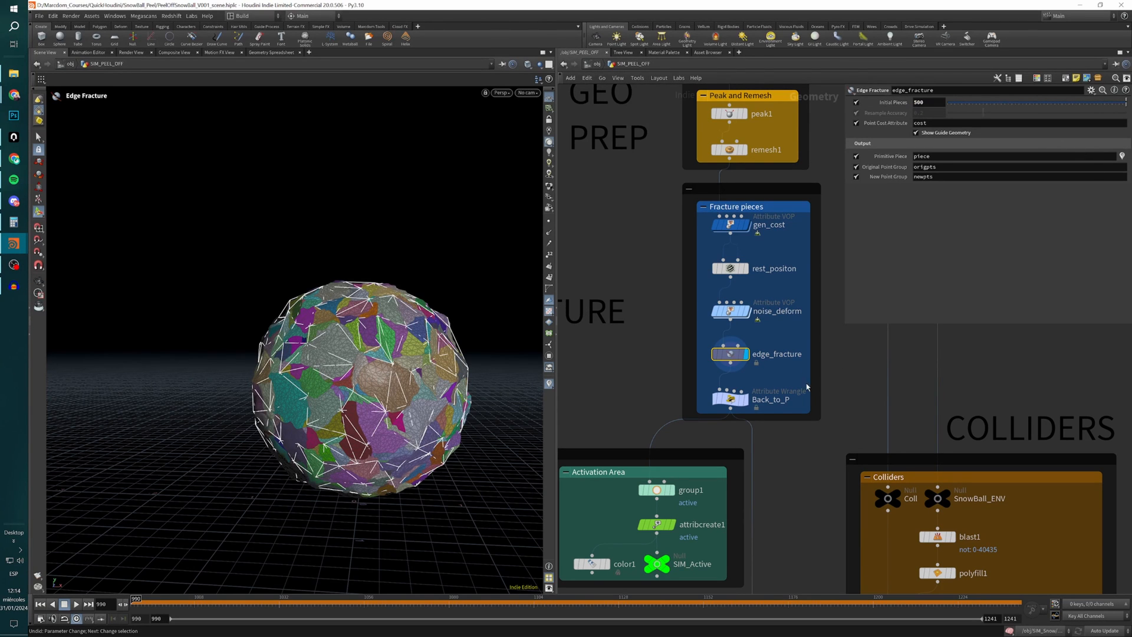
Examine edge_fracture's node information, the coloured pieces up close, and its Point Cost Attribute and Primitive Piece settings.
middle_click(731, 356)
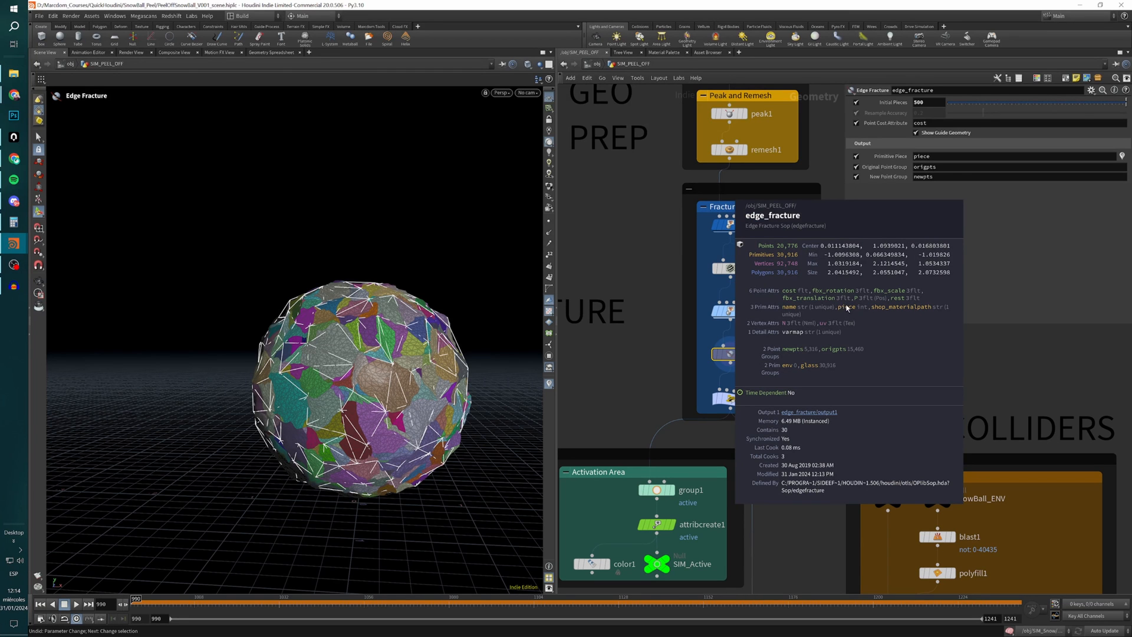
alt+right_drag(294, 402, 145, 415)
alt+drag(289, 411, 392, 421)
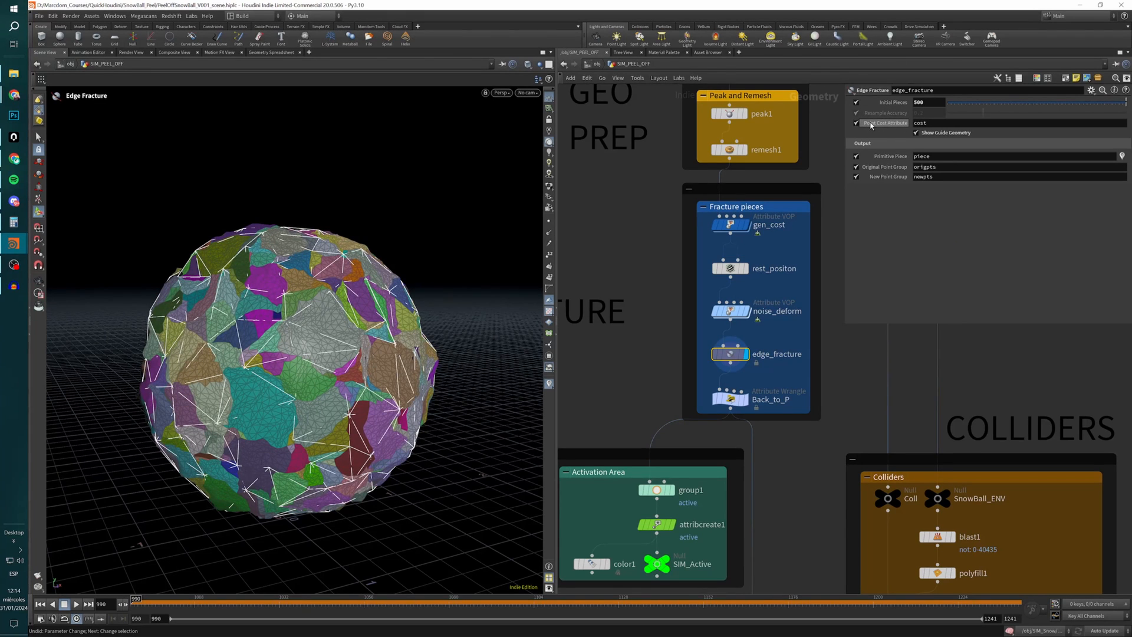
click(902, 123)
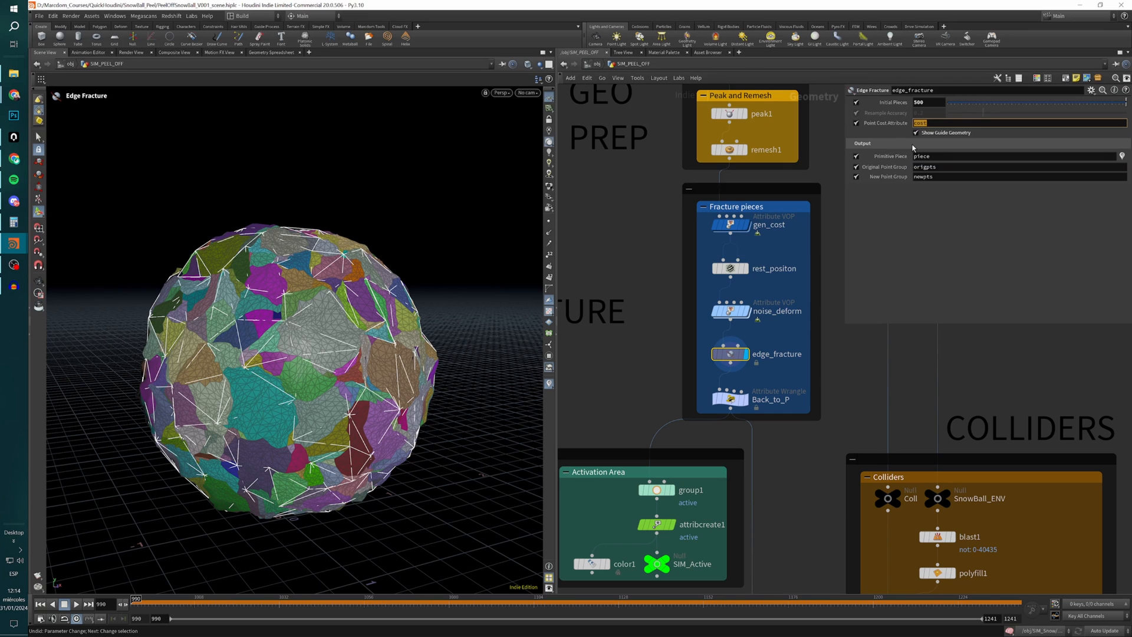
key(Tab)
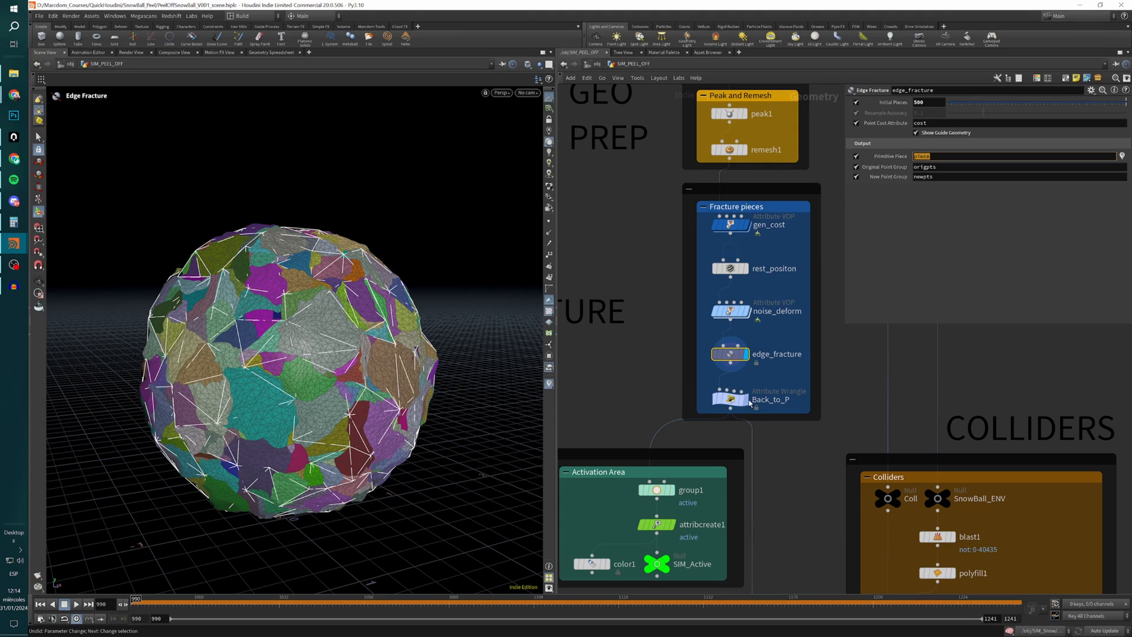
Examine the fractured pieces of edge_fracture on the sphere from a different angle and distance.
click(730, 357)
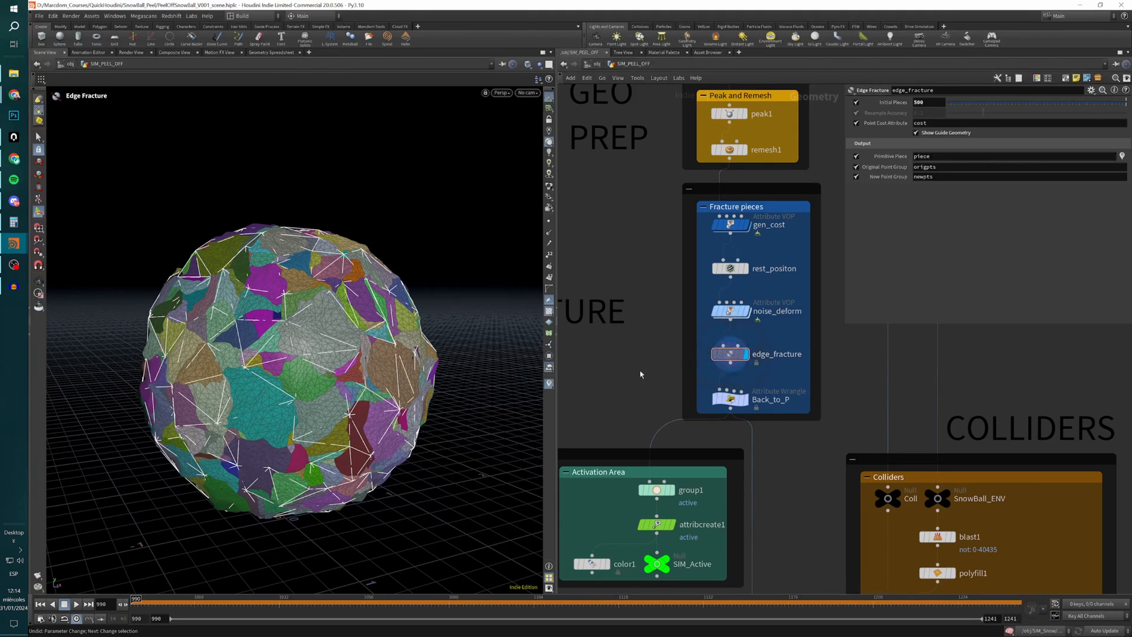
alt+drag(336, 421, 322, 380)
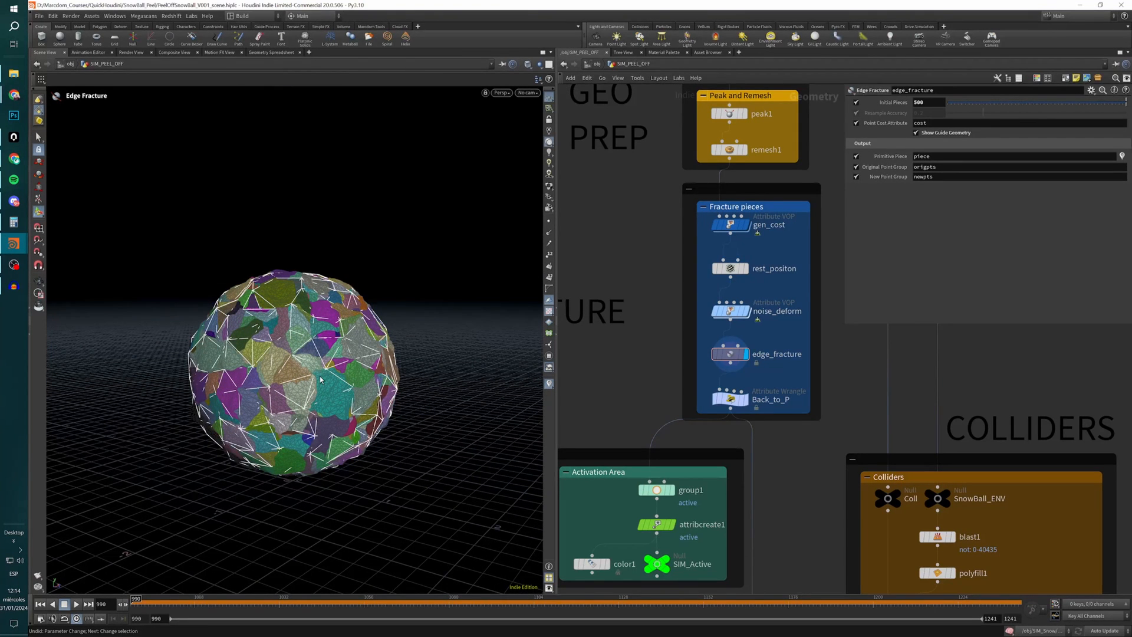
mouse_move(743, 277)
Display the Back_to_P wrangle and change its VEX expression to explicitly typed vectors, v@P = v@rest;.
click(747, 401)
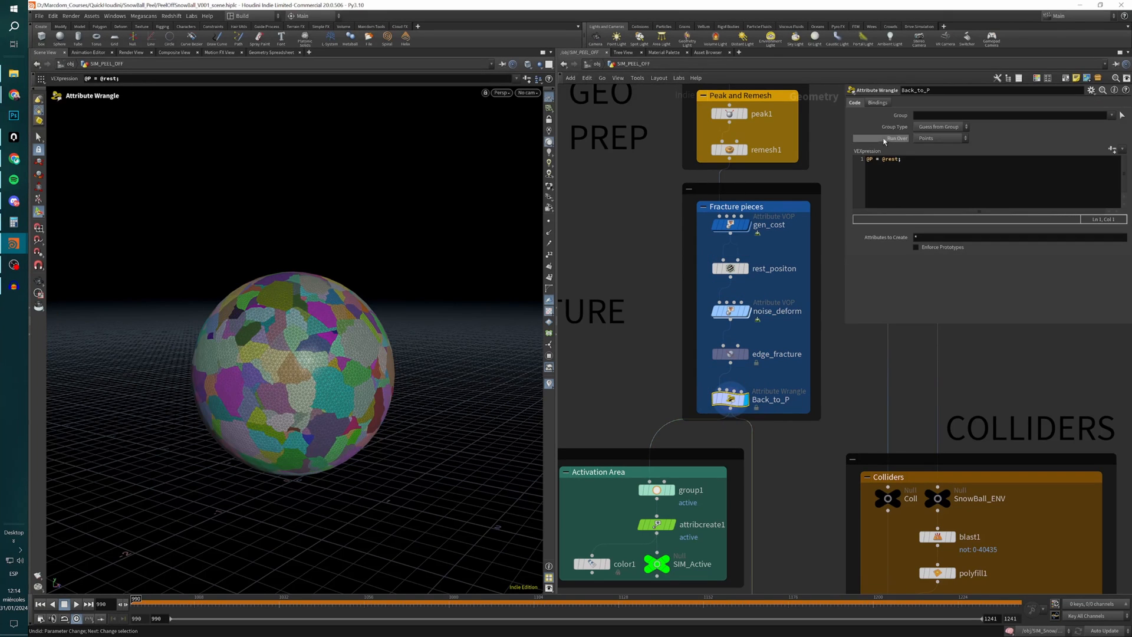
click(864, 159)
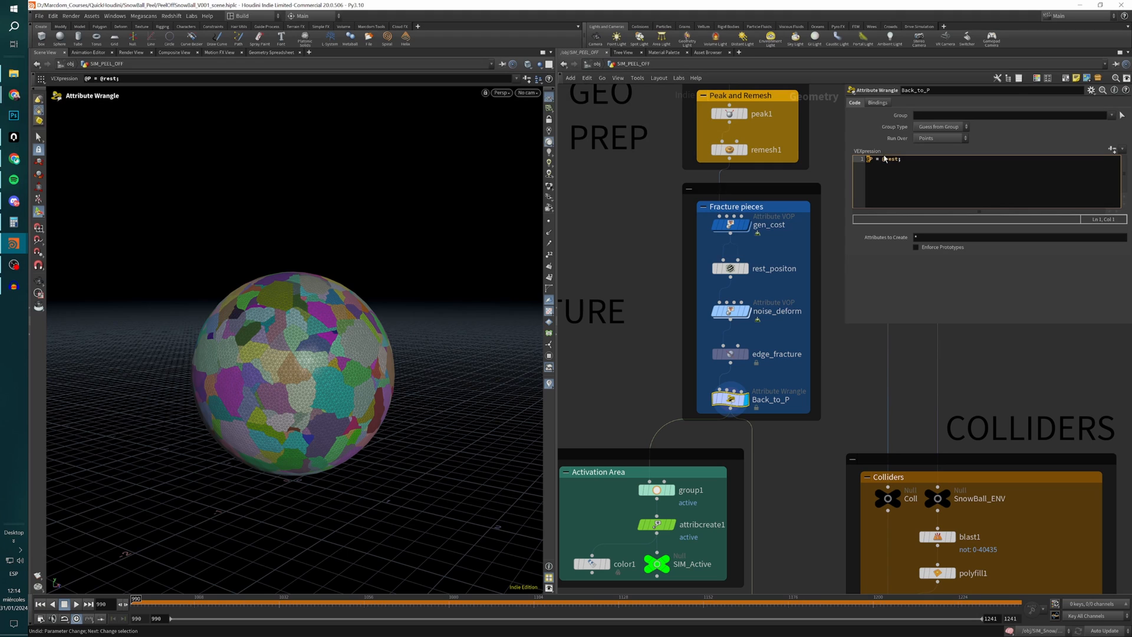
drag(890, 162, 900, 161)
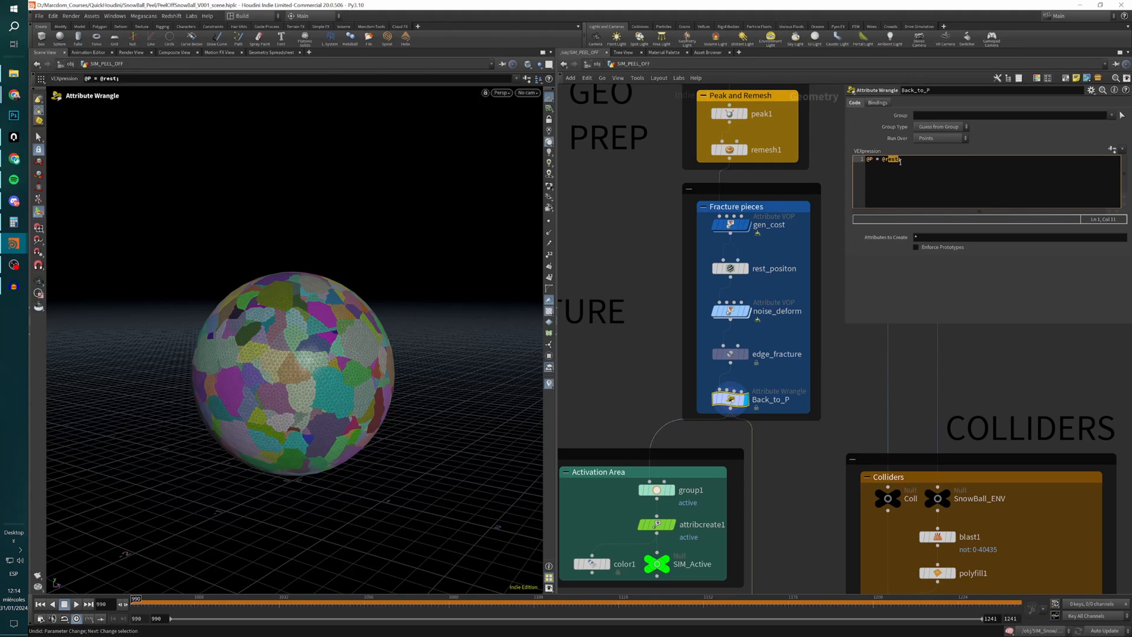
click(866, 160)
text(v)
text(v)
key(Return)
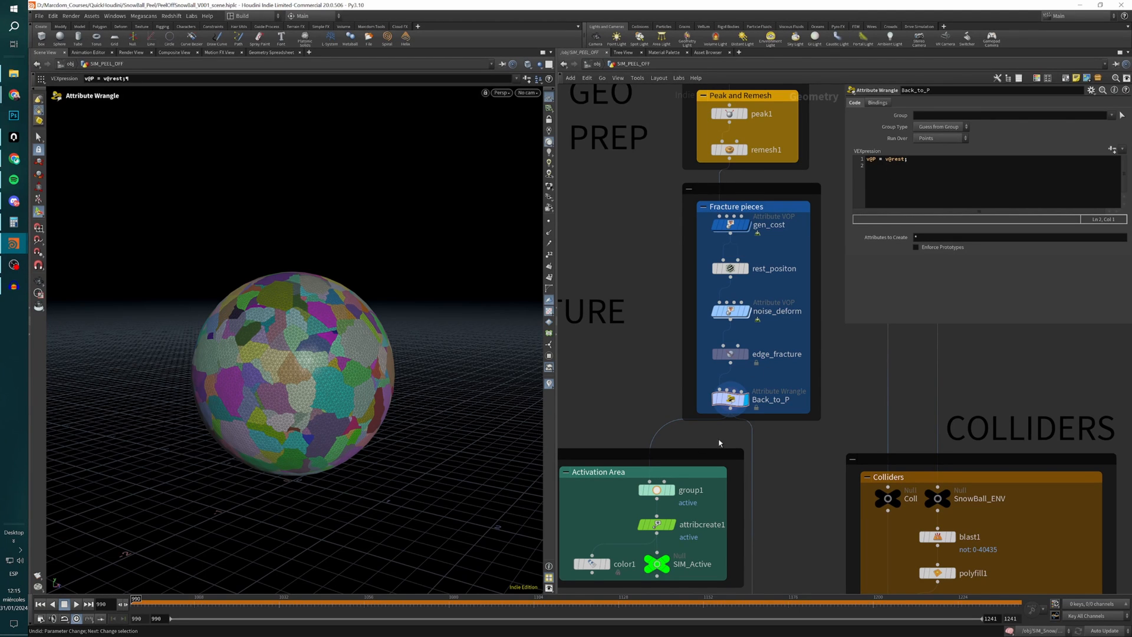
click(731, 399)
Inspect Back_to_P's coloured fracture pieces on the sphere up close and from several angles.
scroll(643, 391, down, 3)
middle_drag(645, 393, 660, 292)
alt+drag(315, 381, 377, 402)
scroll(254, 388, up, 4)
alt+drag(271, 389, 378, 421)
scroll(269, 415, down, 4)
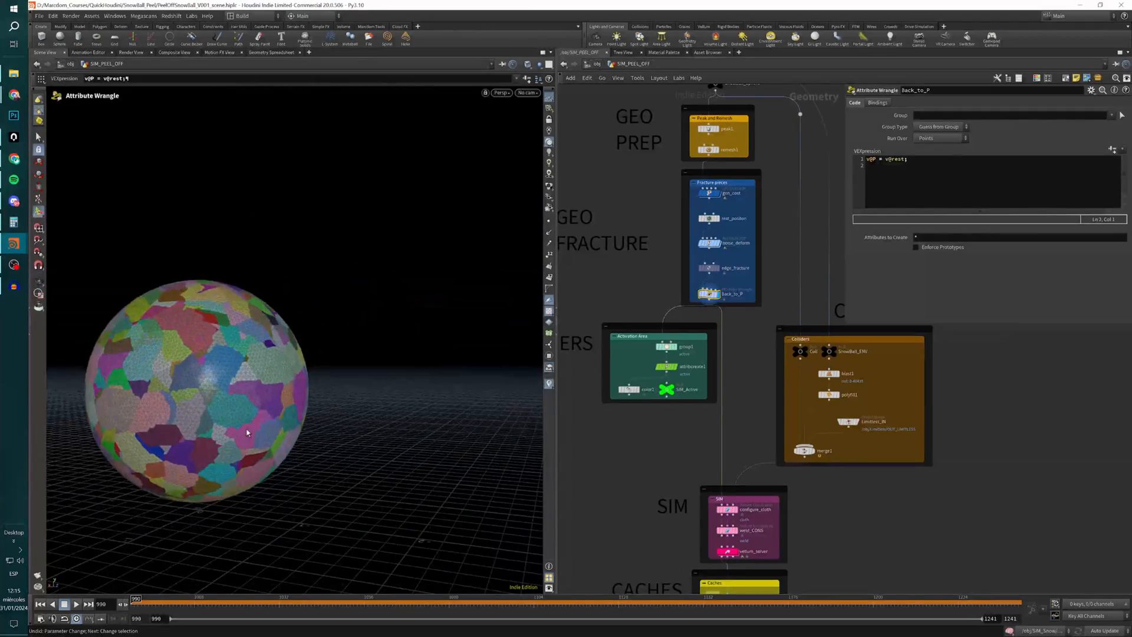
scroll(265, 420, up, 5)
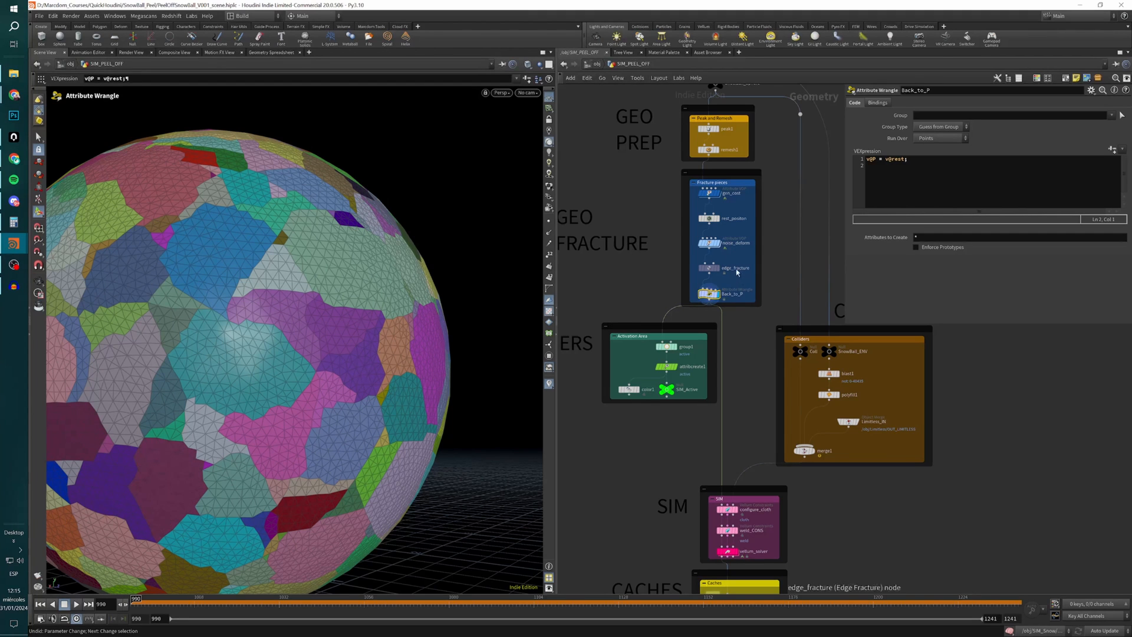
Display group1 in the Activation Area and play the timeline to review its animated bounding sphere and active point group.
middle_drag(625, 295, 652, 223)
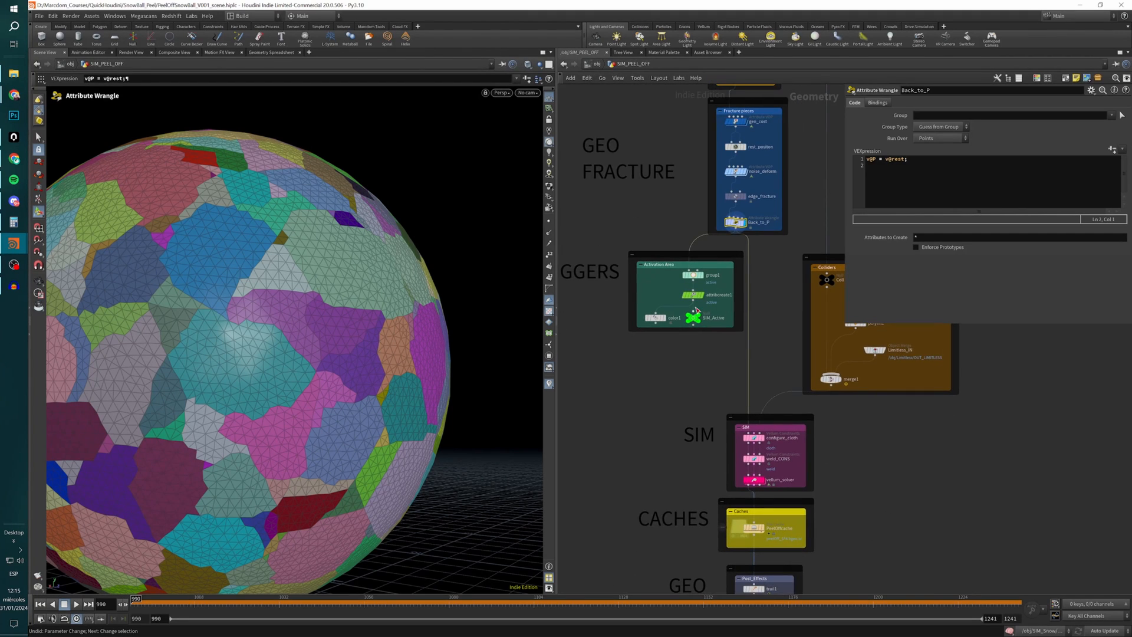
mouse_move(610, 323)
middle_down()
mouse_move(686, 341)
mouse_move(592, 336)
middle_up()
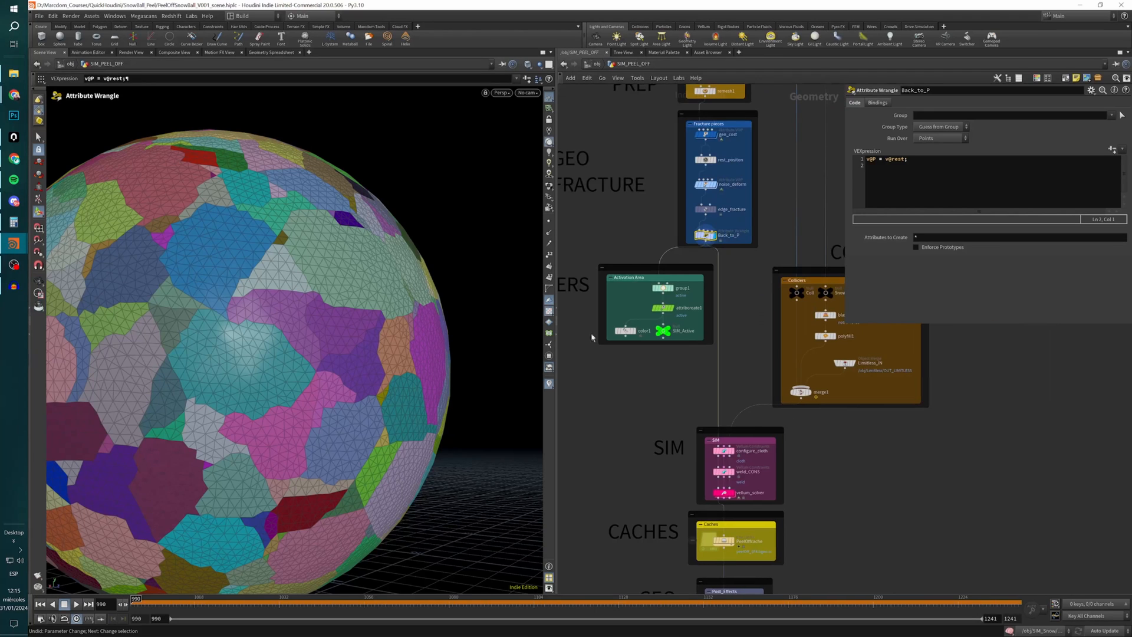
click(672, 288)
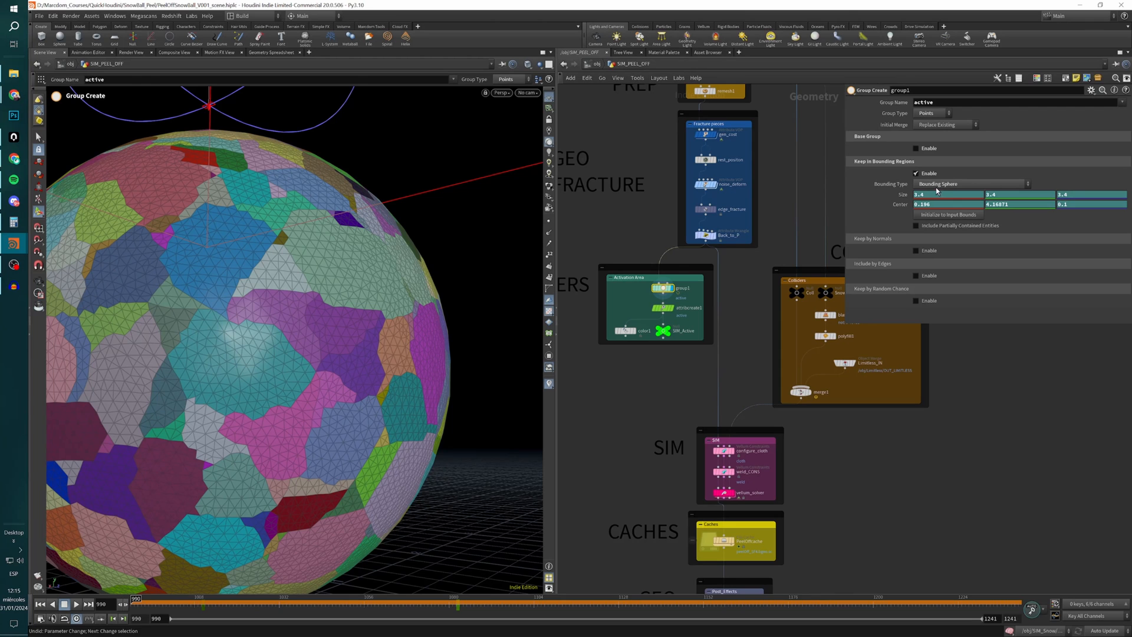
alt+right_drag(435, 278, 356, 292)
alt+drag(356, 292, 342, 349)
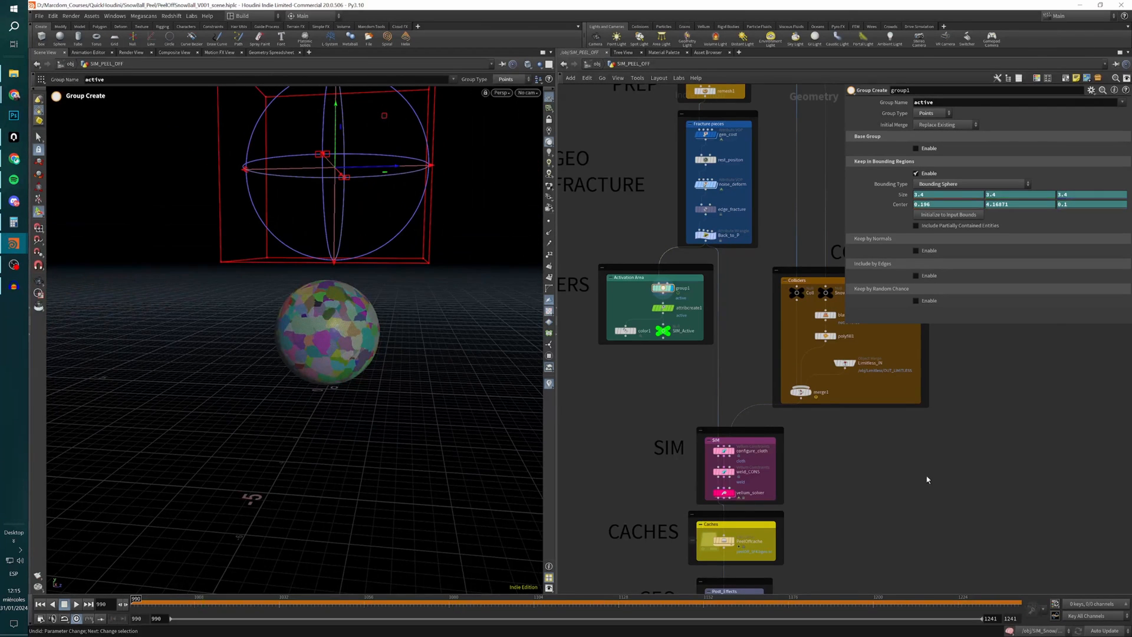
key(Up)
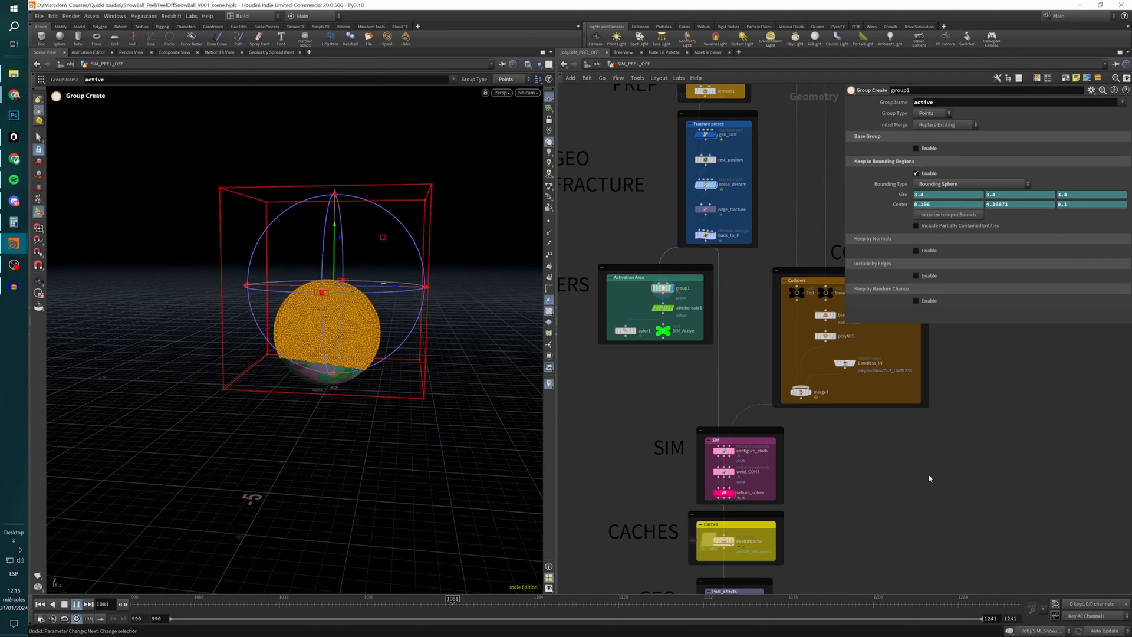
key(Up)
Display attribcreate1, compare it with group1, and check its Group and attribute Name fields, both set to active.
click(663, 307)
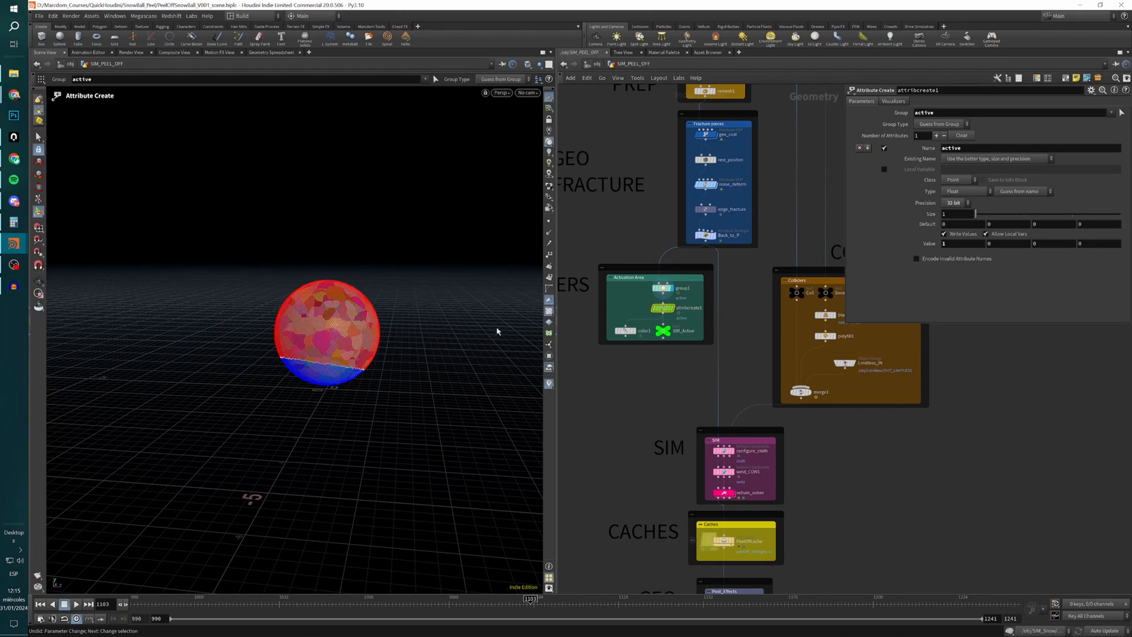
drag(934, 112, 804, 208)
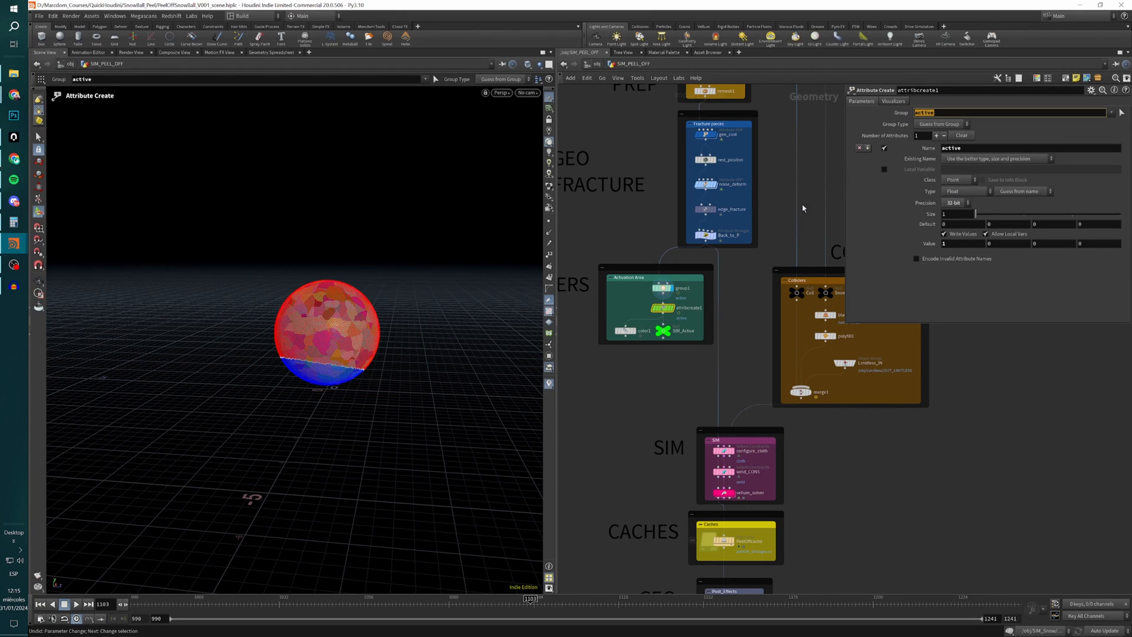
click(663, 287)
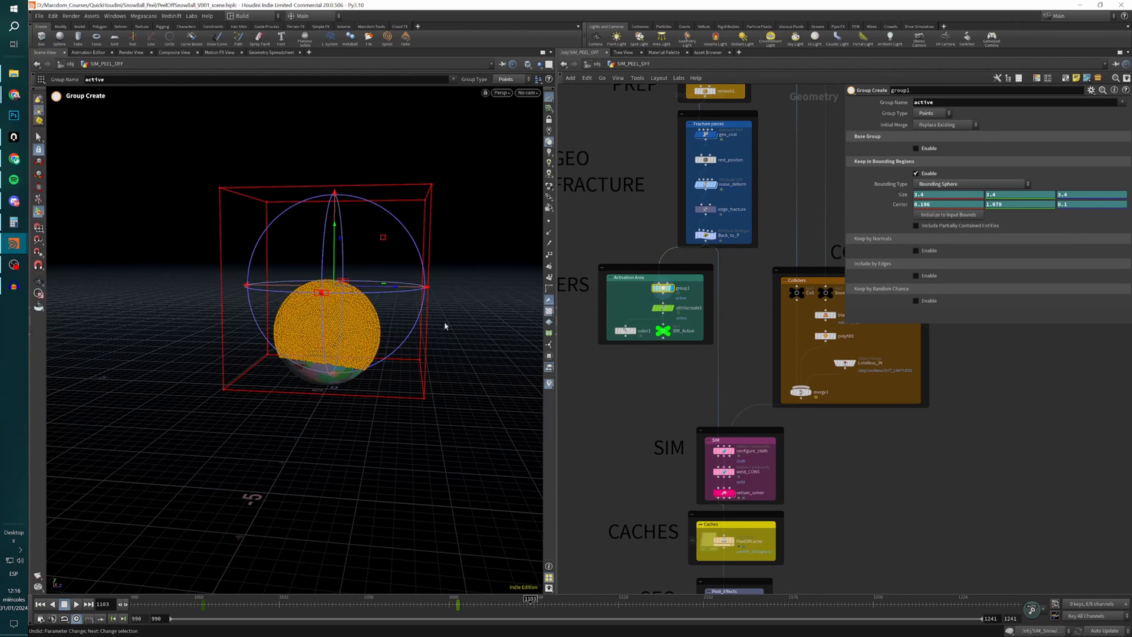
click(663, 308)
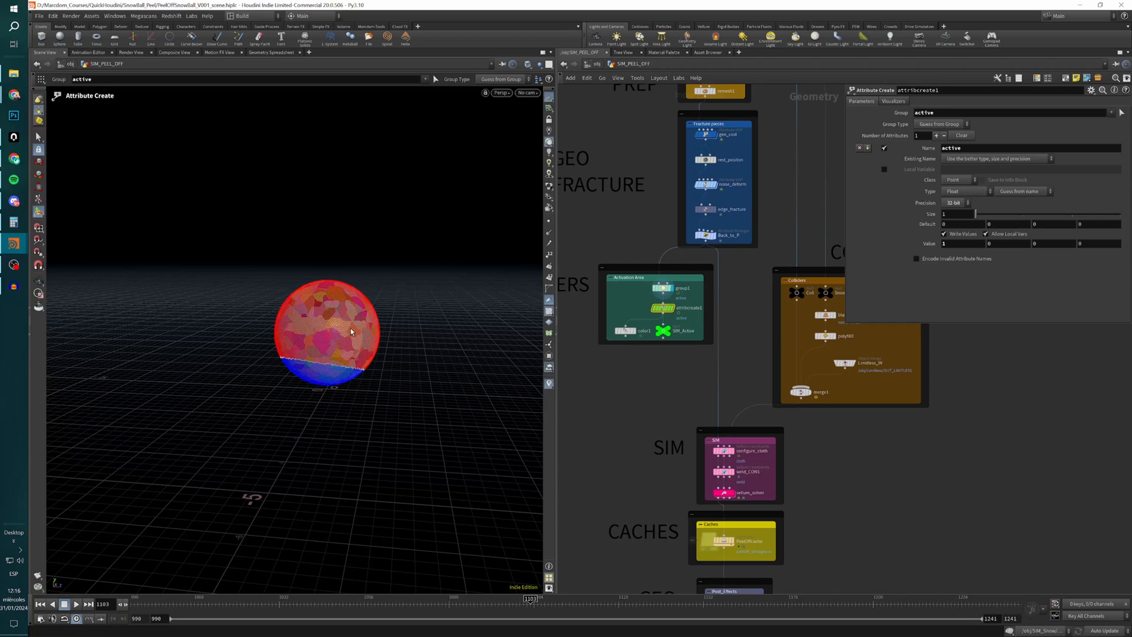
double_click(956, 148)
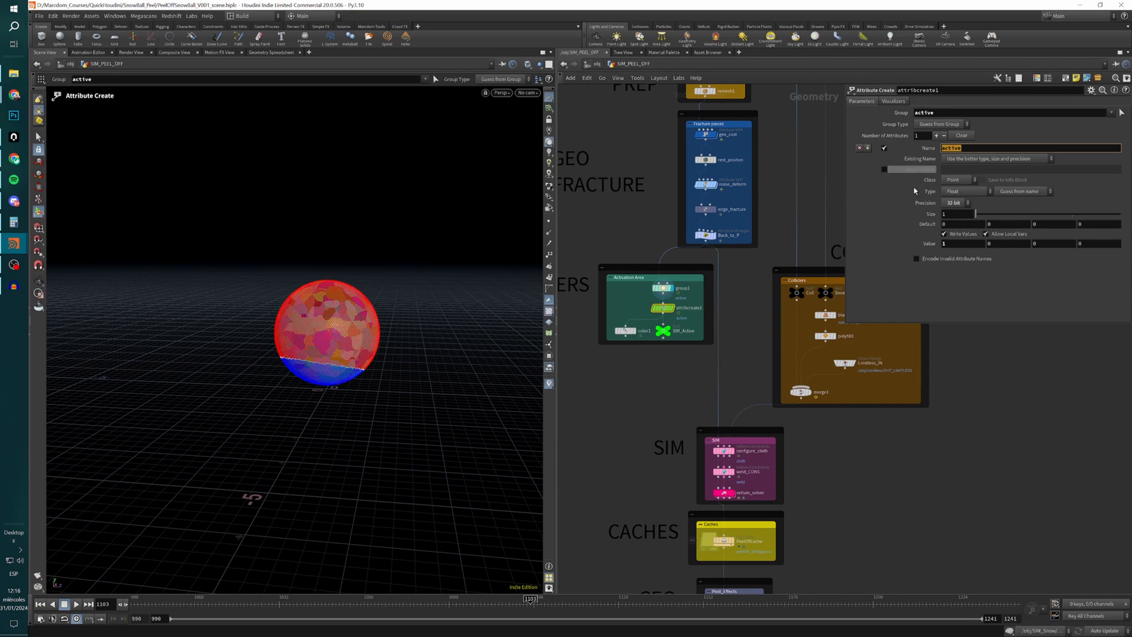
scroll(681, 321, up, 3)
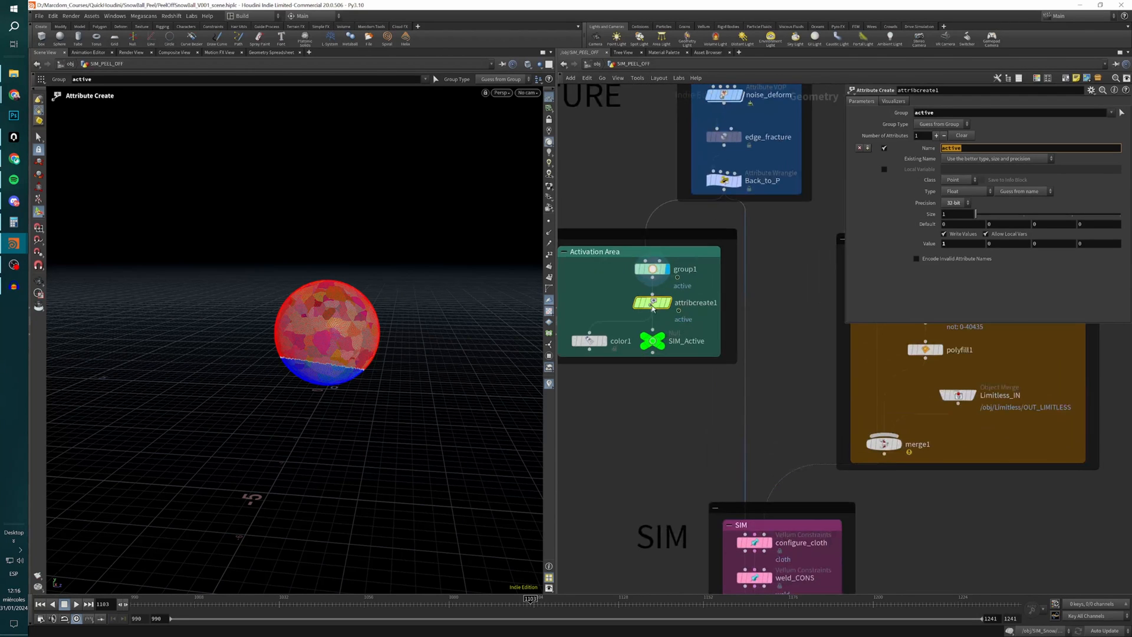
double_click(943, 113)
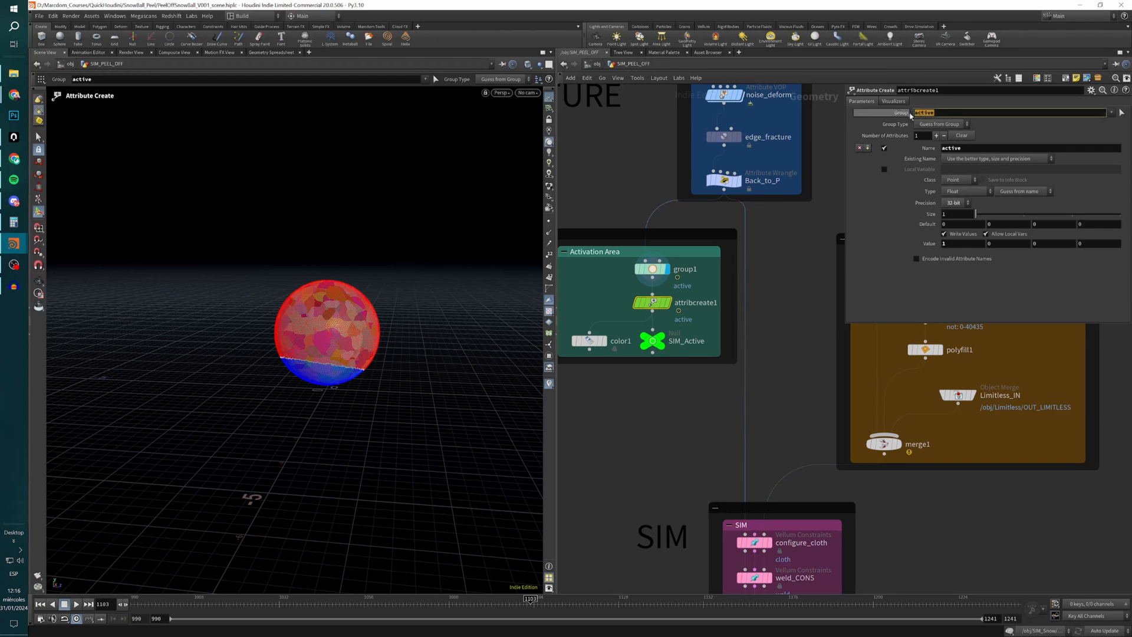
double_click(968, 148)
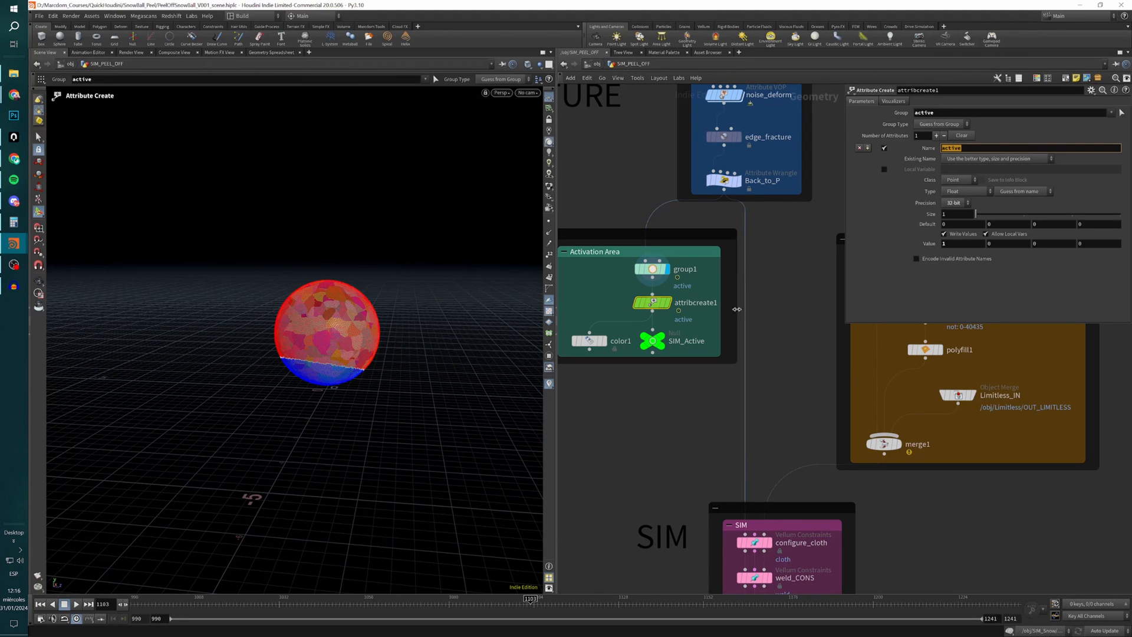
Display the SIM_Active null and review its node information for the active attribute and groups.
click(655, 341)
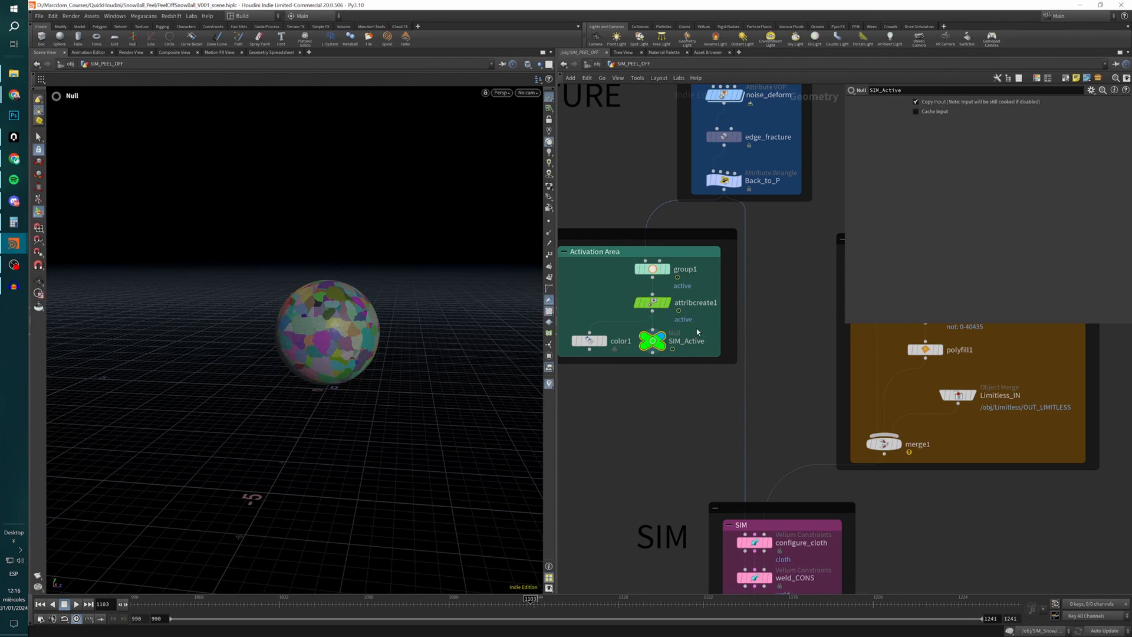
middle_click(655, 341)
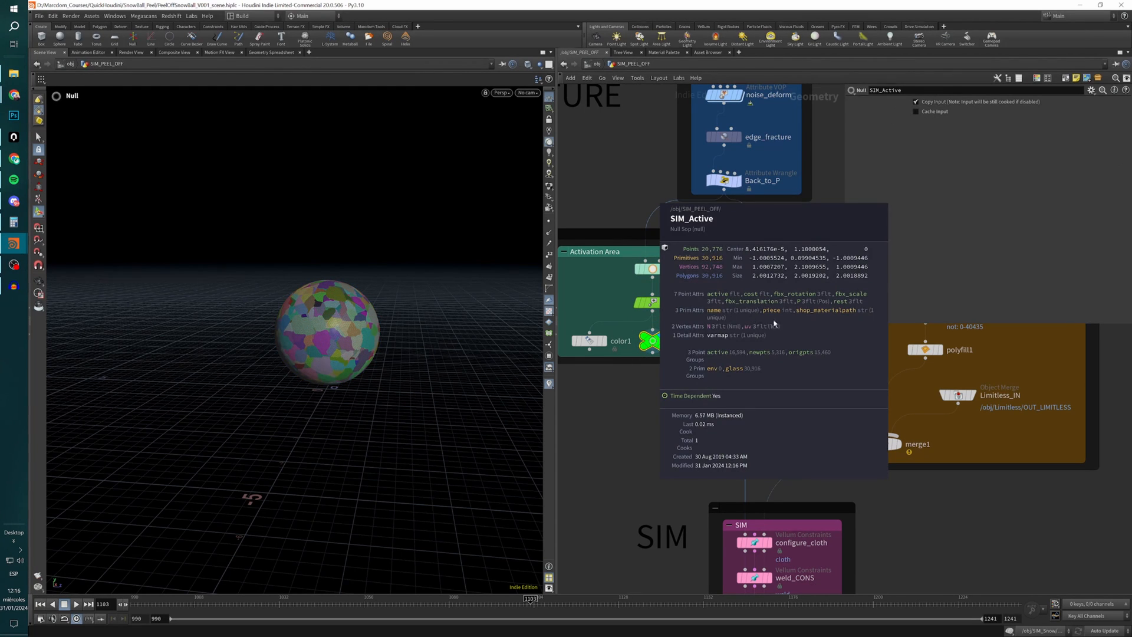
scroll(761, 315, up, 3)
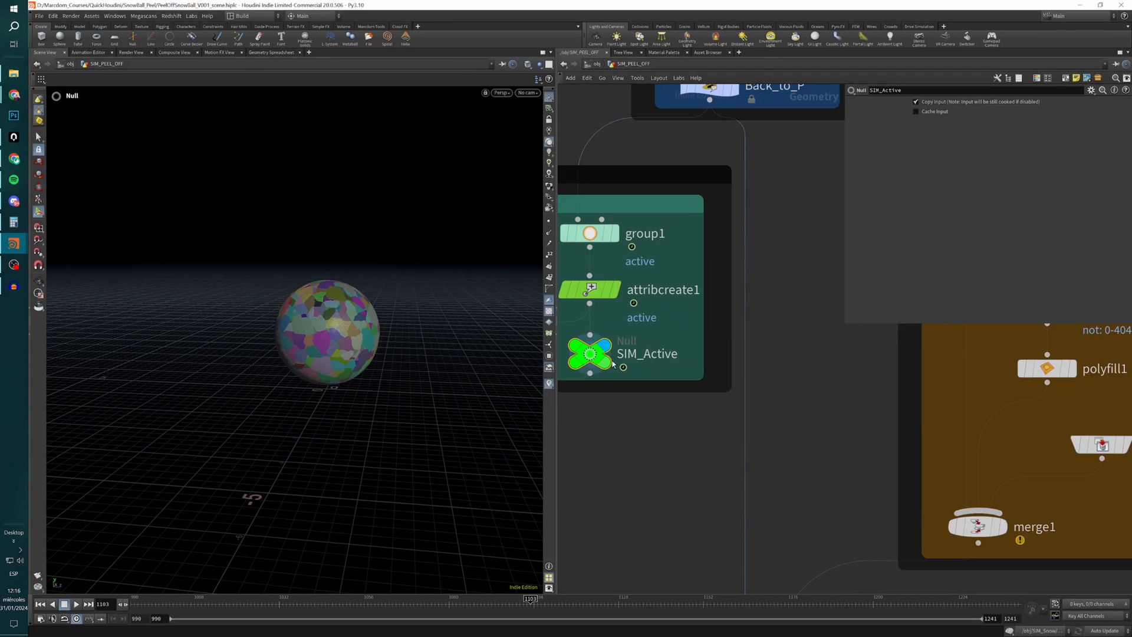
Display color1 without the piece colours and play the timeline to check its random colouring by active, returning to the first frame.
scroll(645, 406, down, 4)
middle_drag(647, 415, 760, 401)
scroll(700, 369, up, 3)
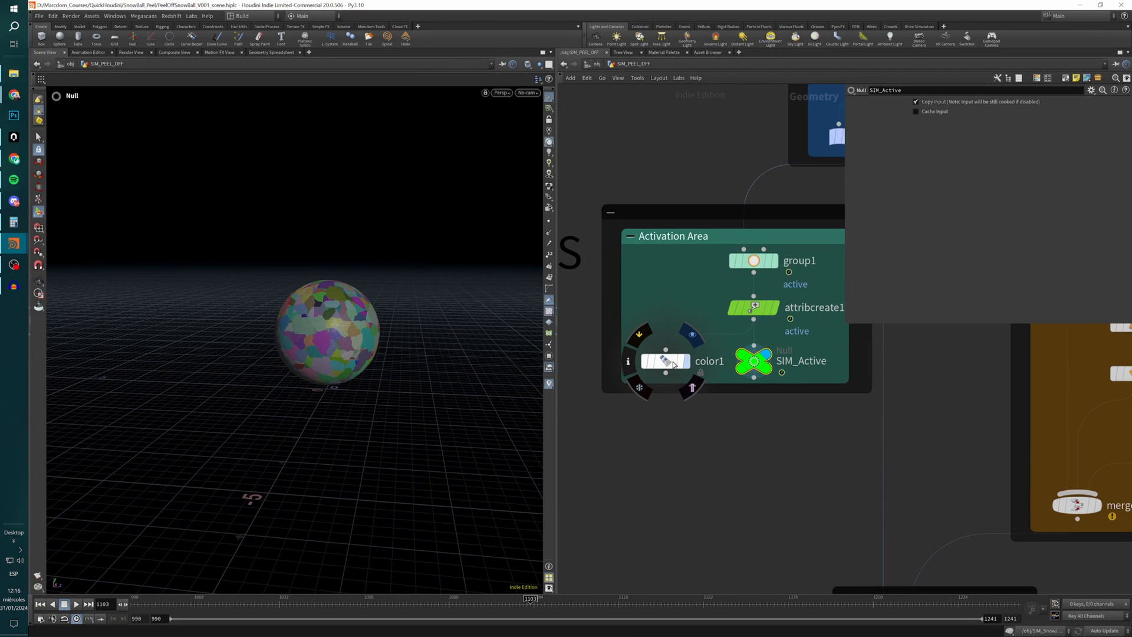
click(669, 362)
scroll(700, 187, down, 3)
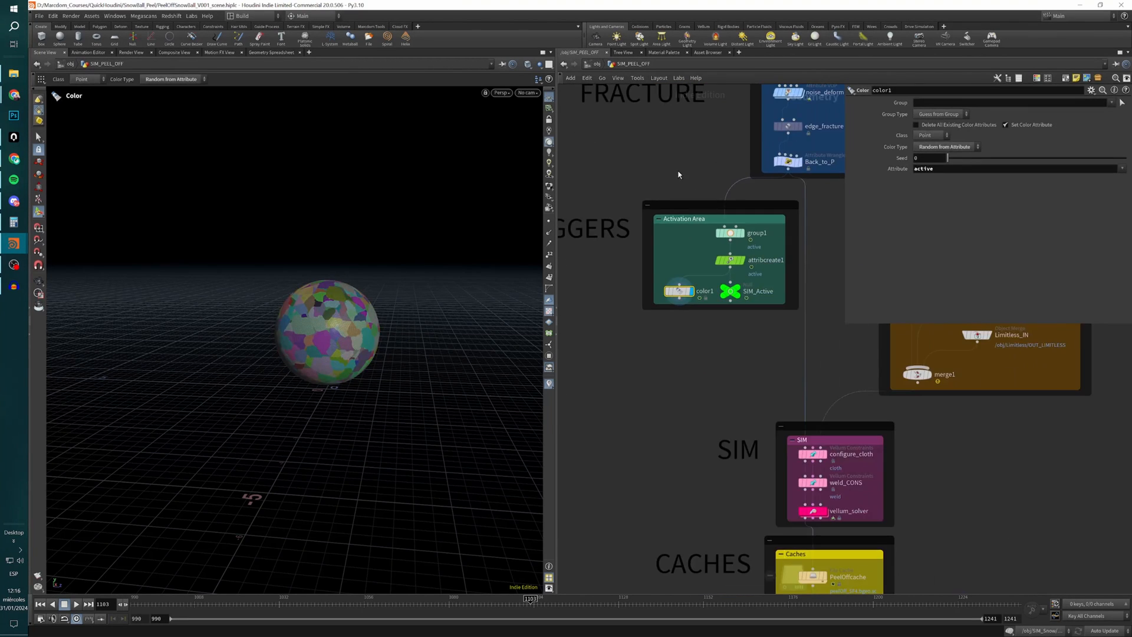
middle_drag(678, 175, 590, 266)
click(700, 217)
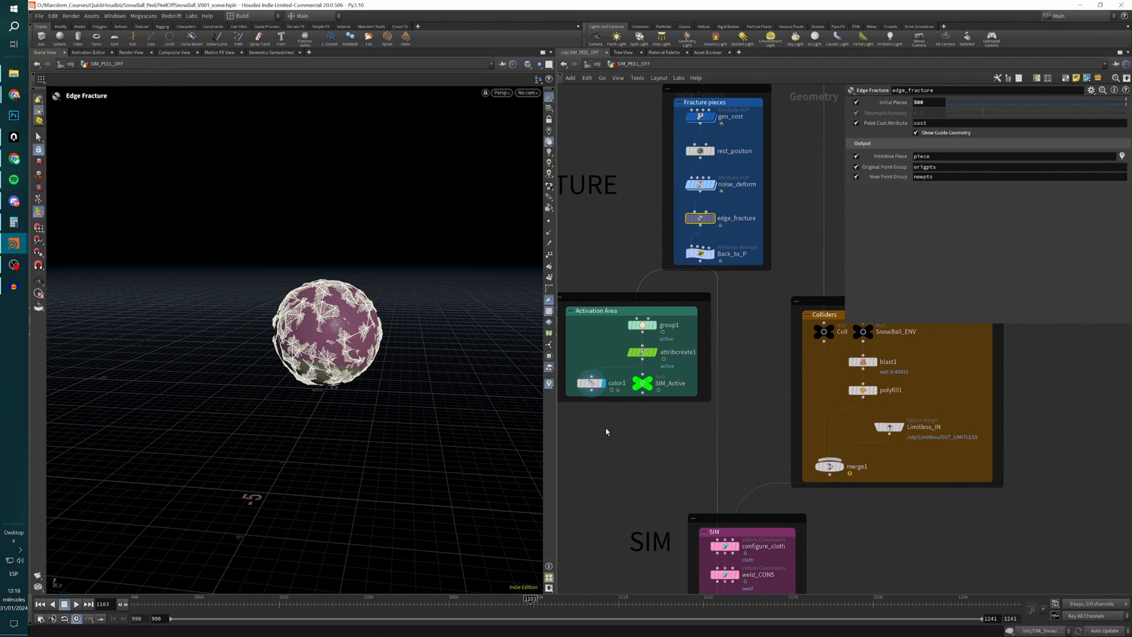
click(591, 384)
key(ctrl+Up)
key(Up)
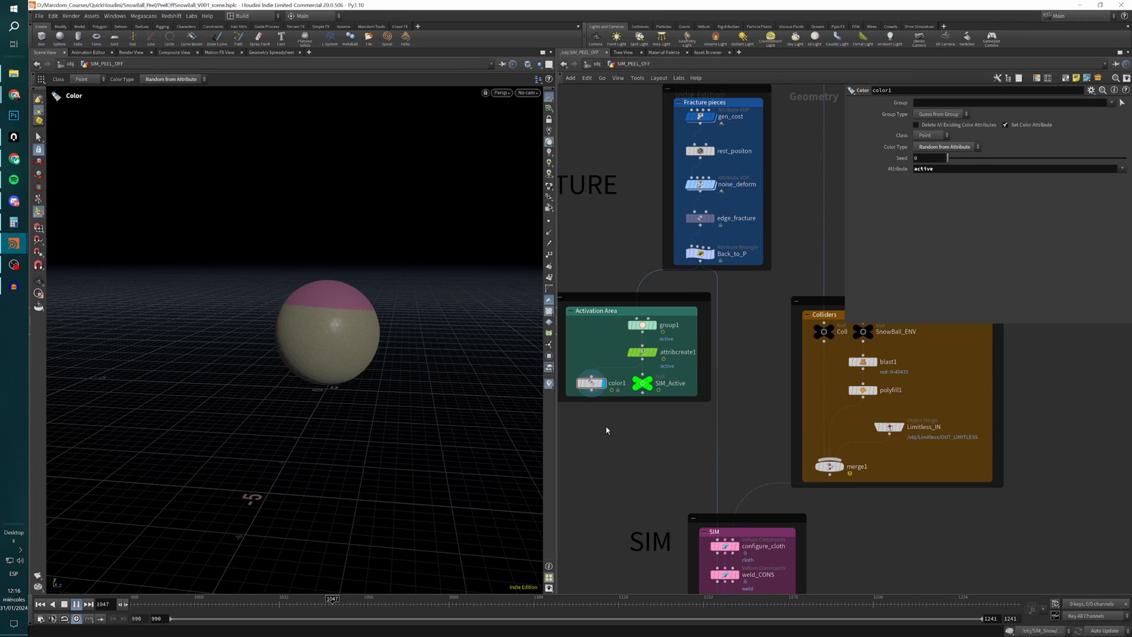
key(ctrl+Up)
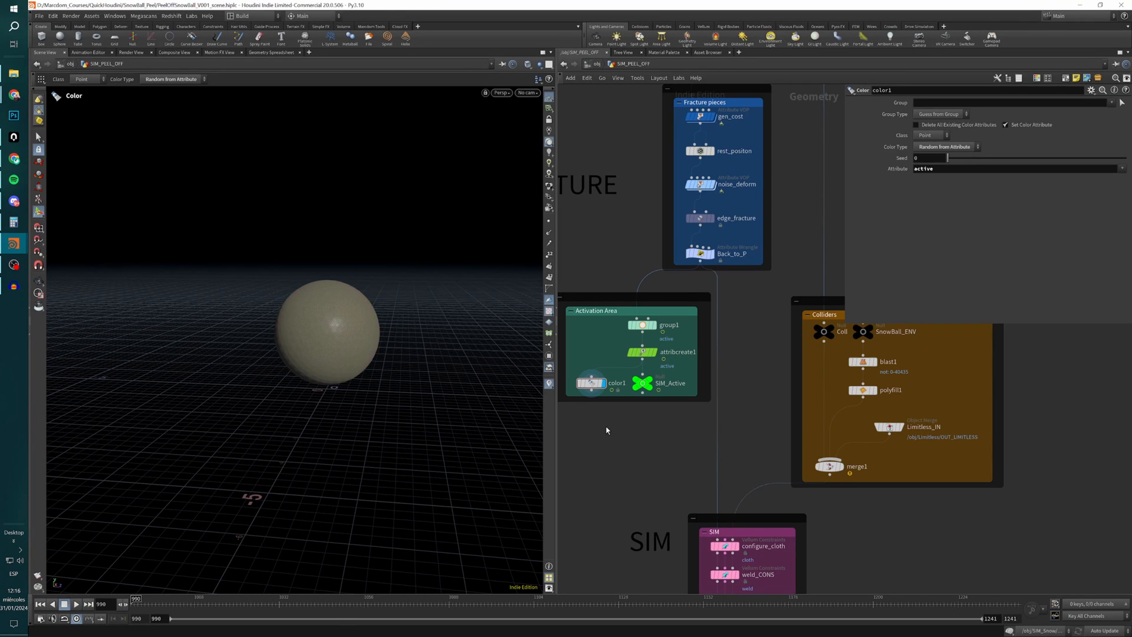
Display attribcreate1, read its node information, and play the activation from the first frame before rewinding.
click(659, 335)
click(620, 352)
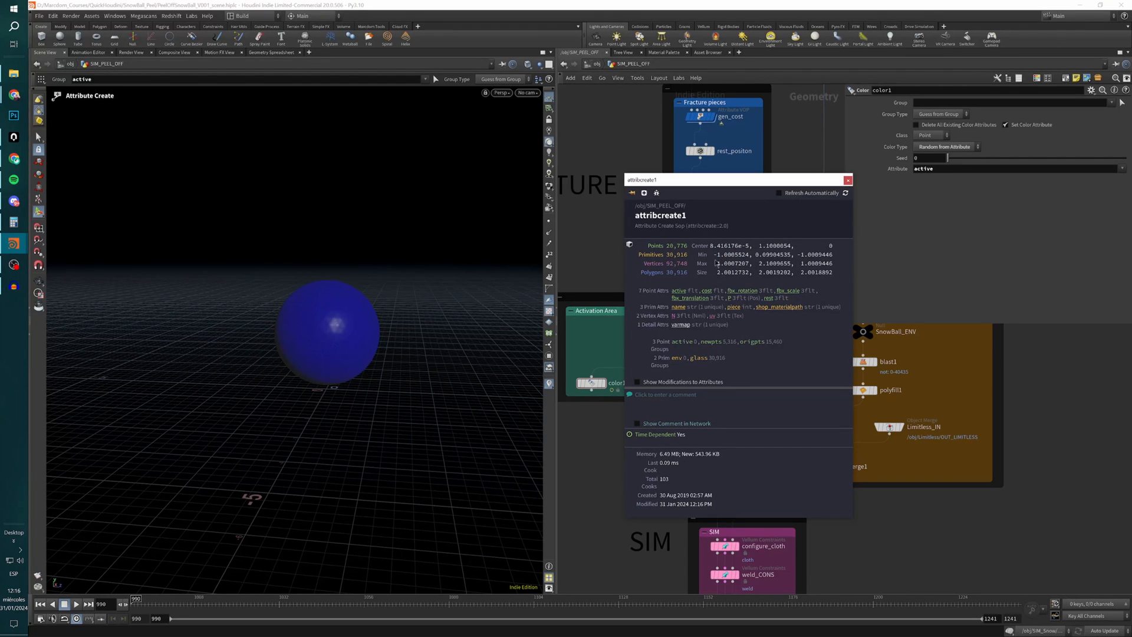
click(848, 180)
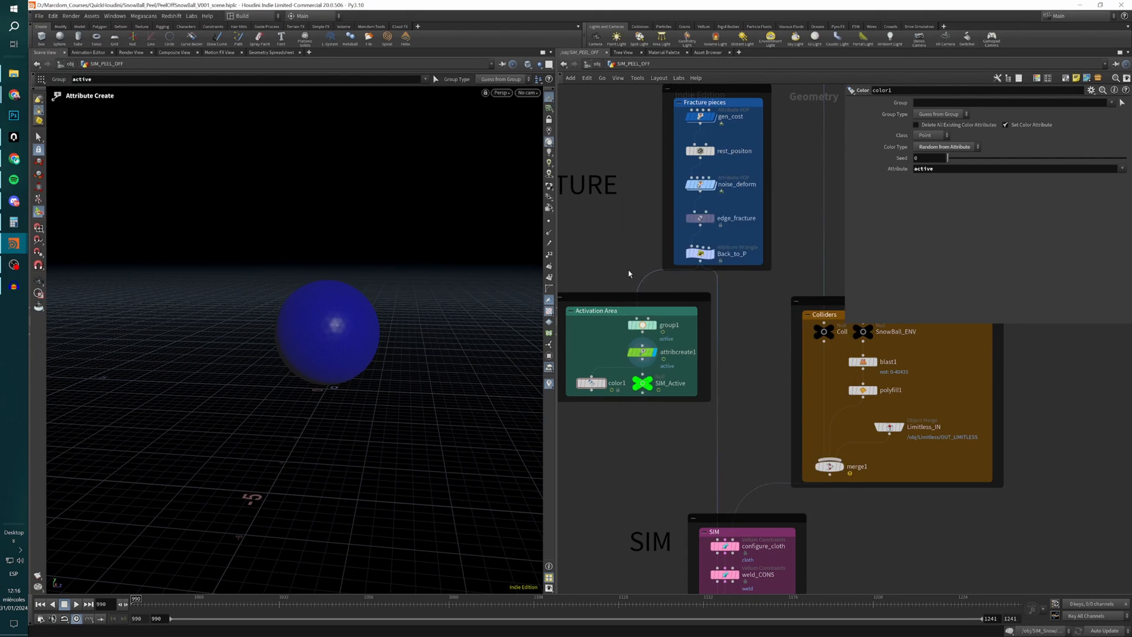
key(Up)
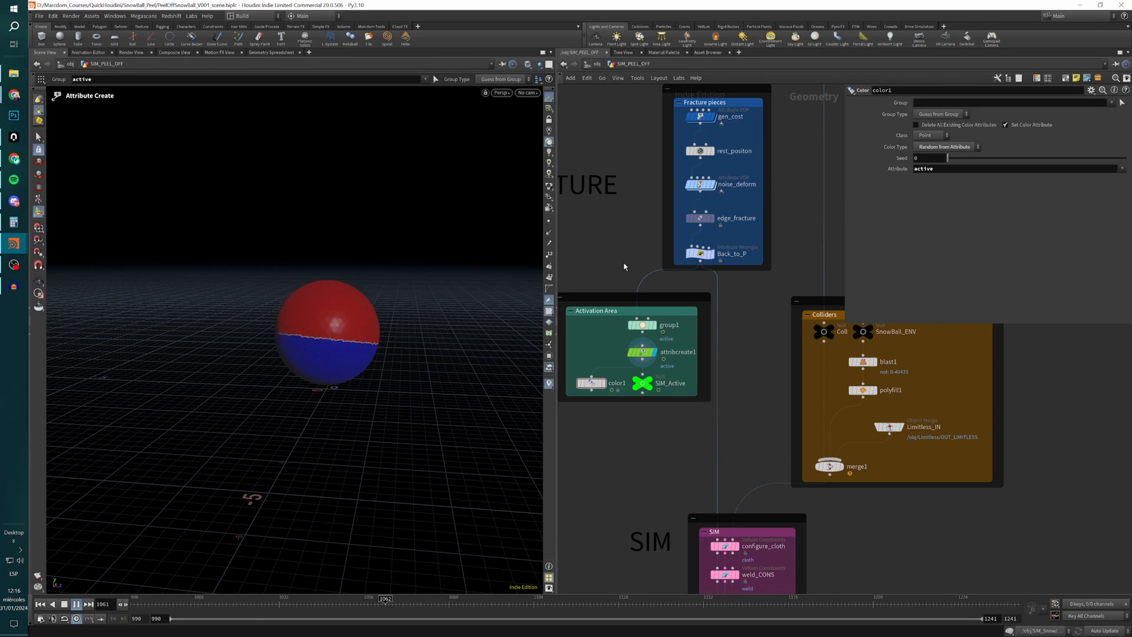
key(ctrl+Up)
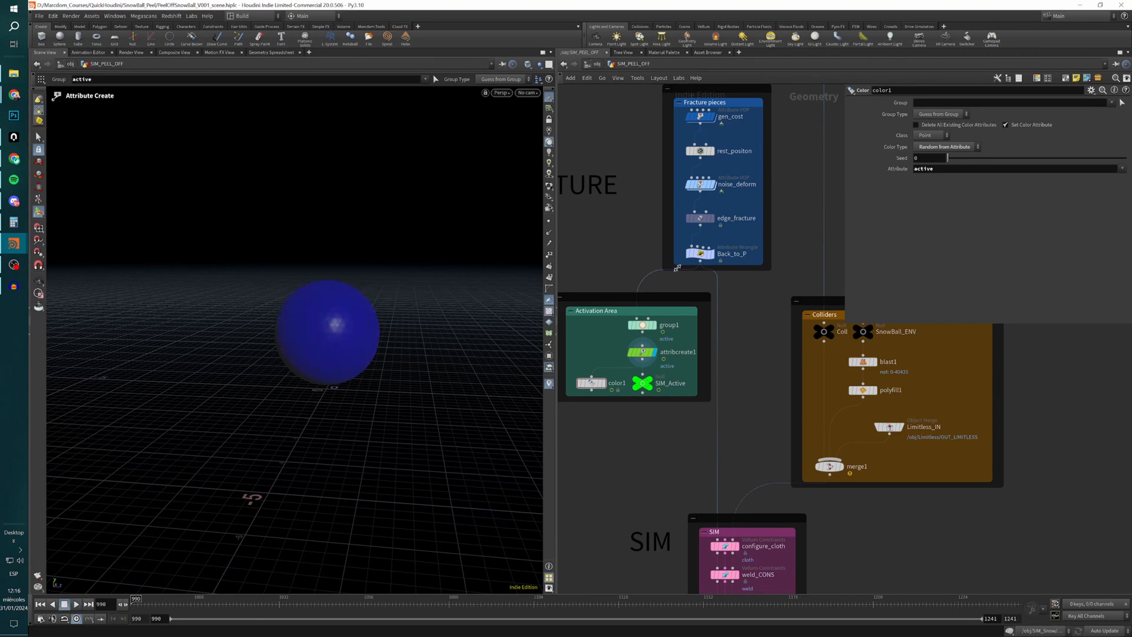
Display edge_fracture again and bring the SIM section of the network into view.
click(701, 222)
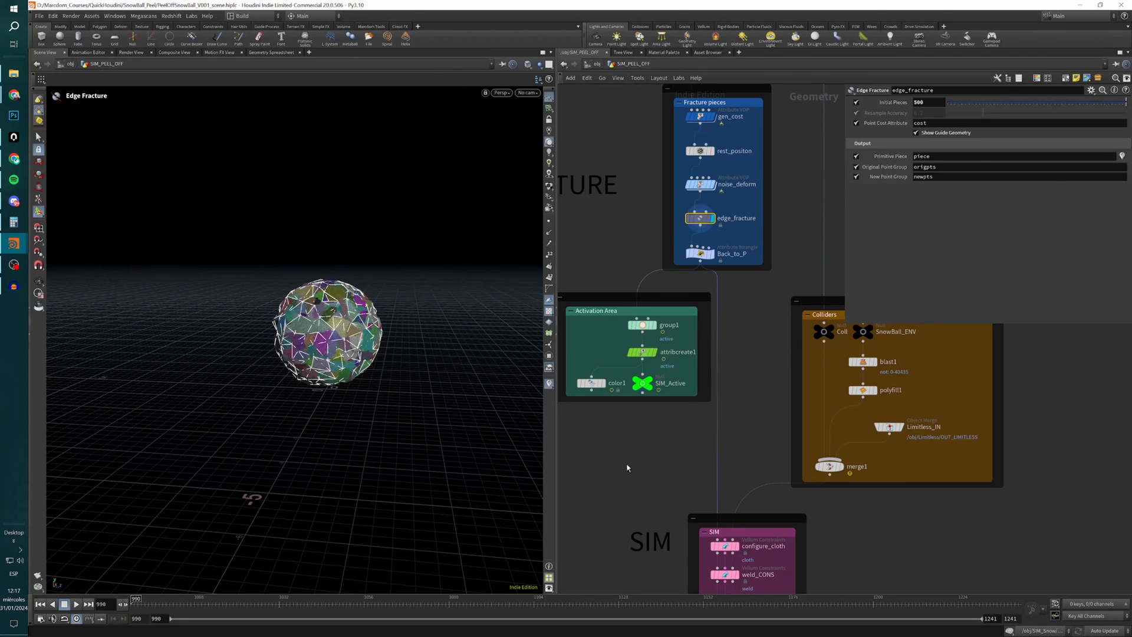
key(h)
scroll(642, 408, up, 3)
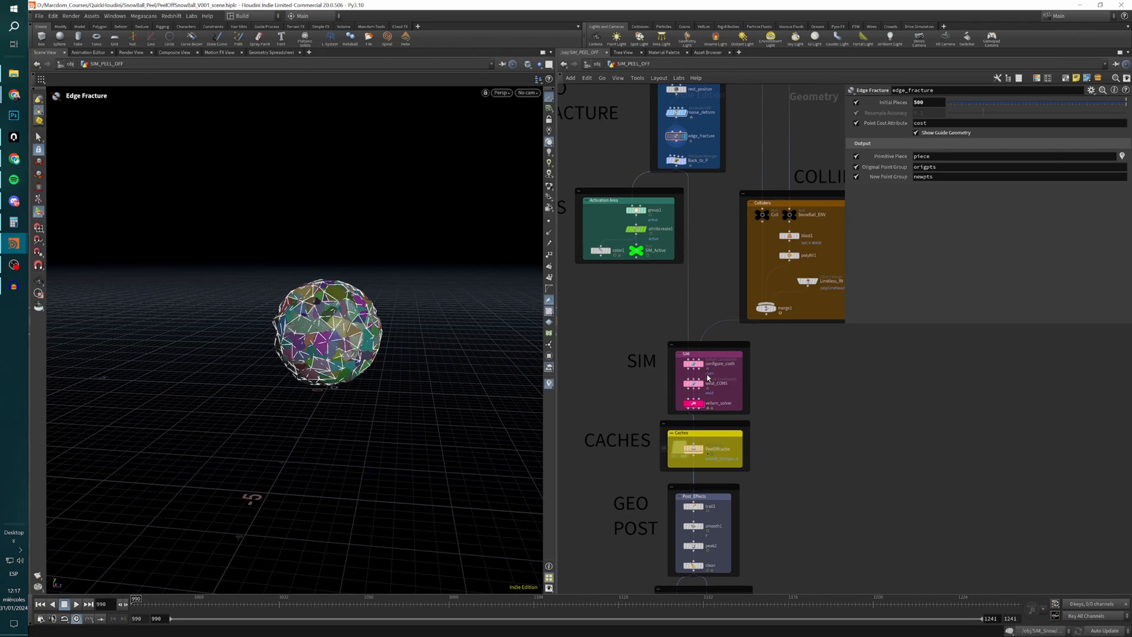
Display configure_cloth in the SIM section and review its cloth mass, thickness, stretch and bend settings.
scroll(706, 365, up, 3)
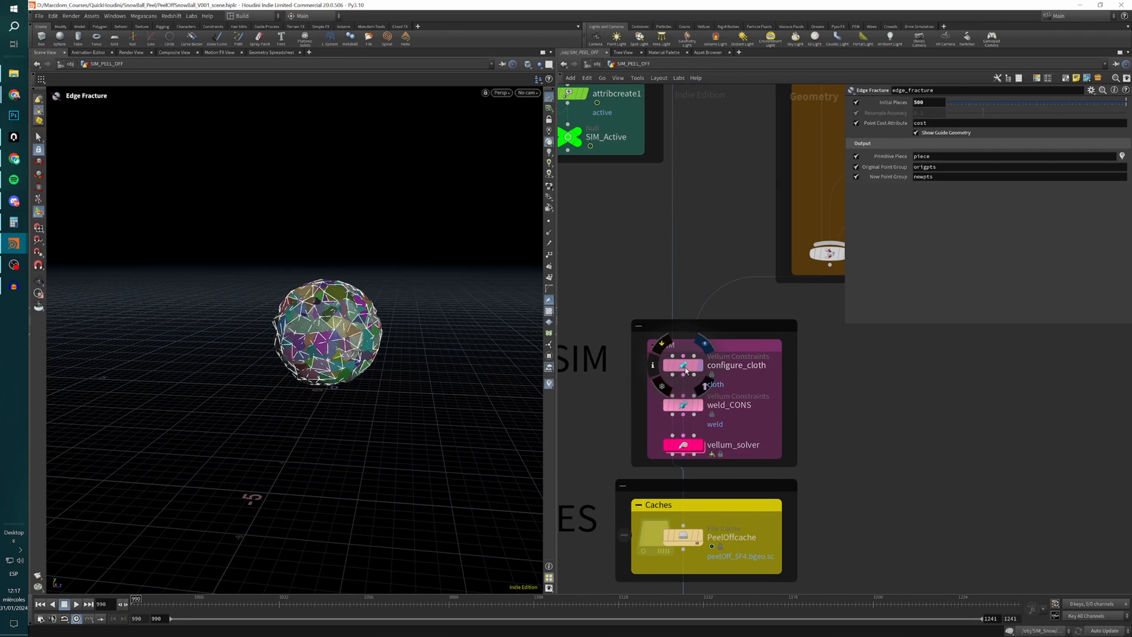
click(684, 365)
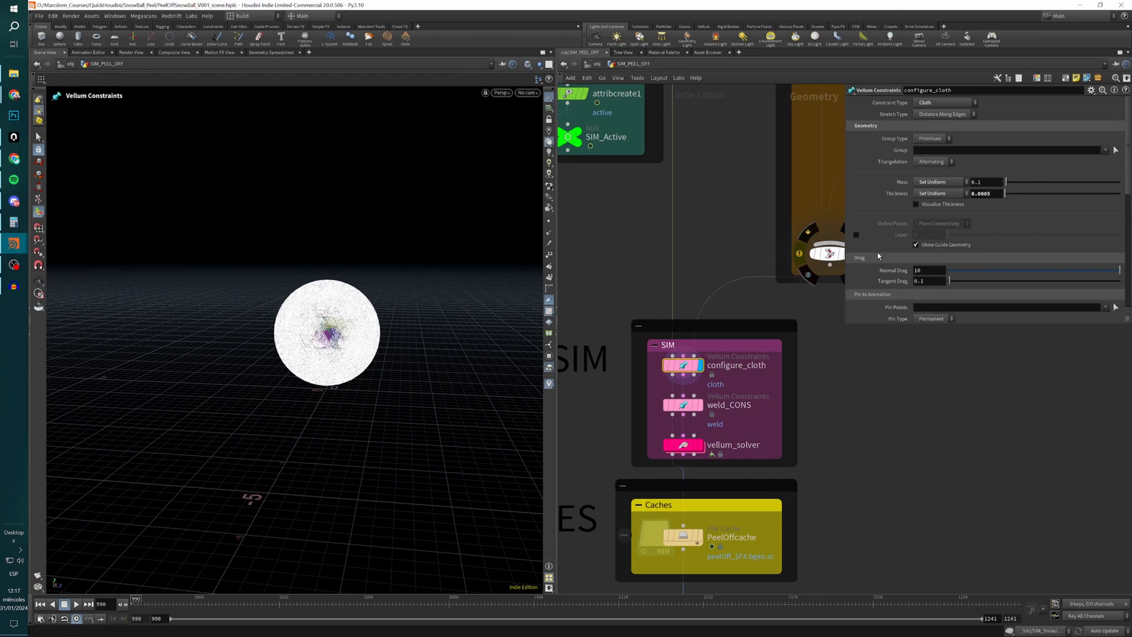
scroll(878, 256, down, 1)
scroll(851, 233, down, 1)
scroll(851, 232, down, 5)
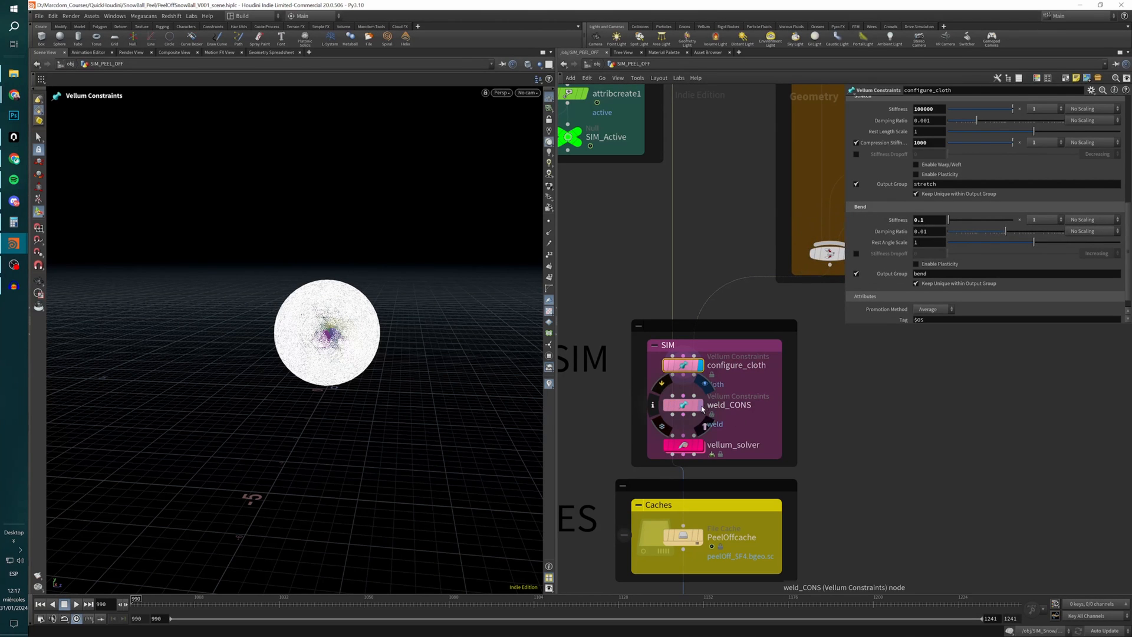
Display weld_CONS, inspect the weld constraints along the piece borders up close, and review its bend and breaking threshold settings.
click(678, 405)
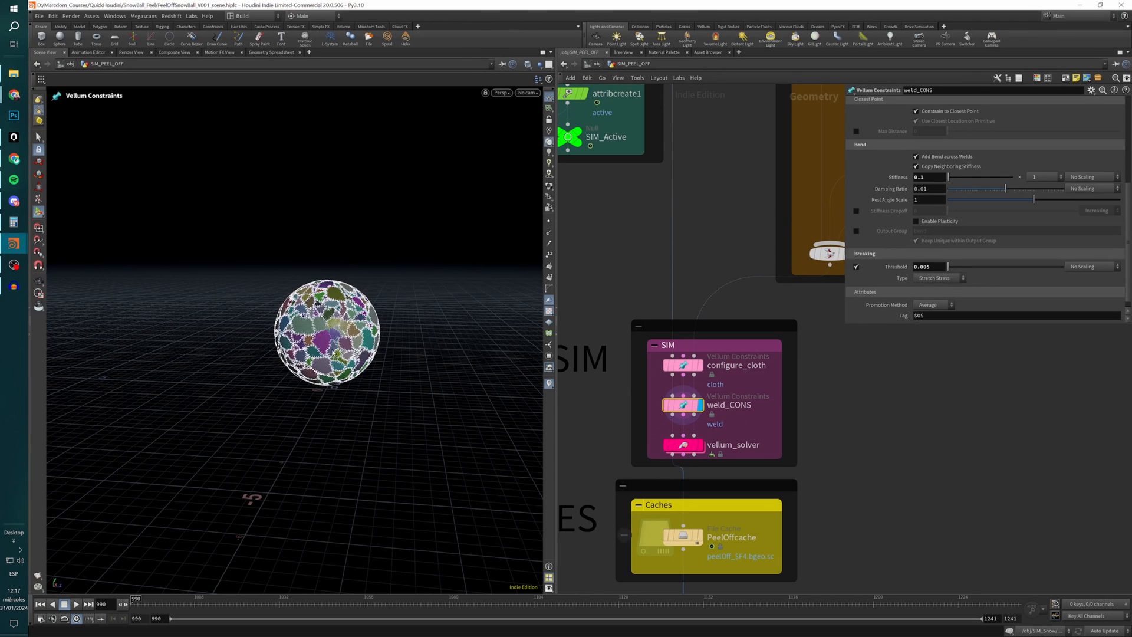
right_drag(317, 348, 568, 324)
drag(372, 344, 312, 386)
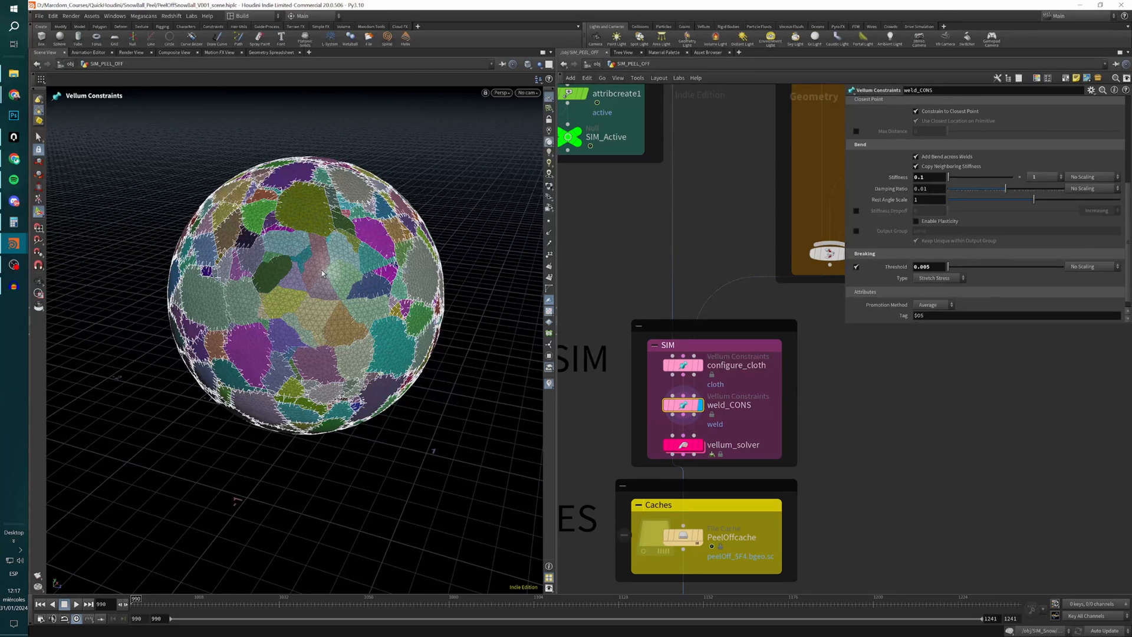
mouse_move(687, 406)
scroll(869, 171, up, 6)
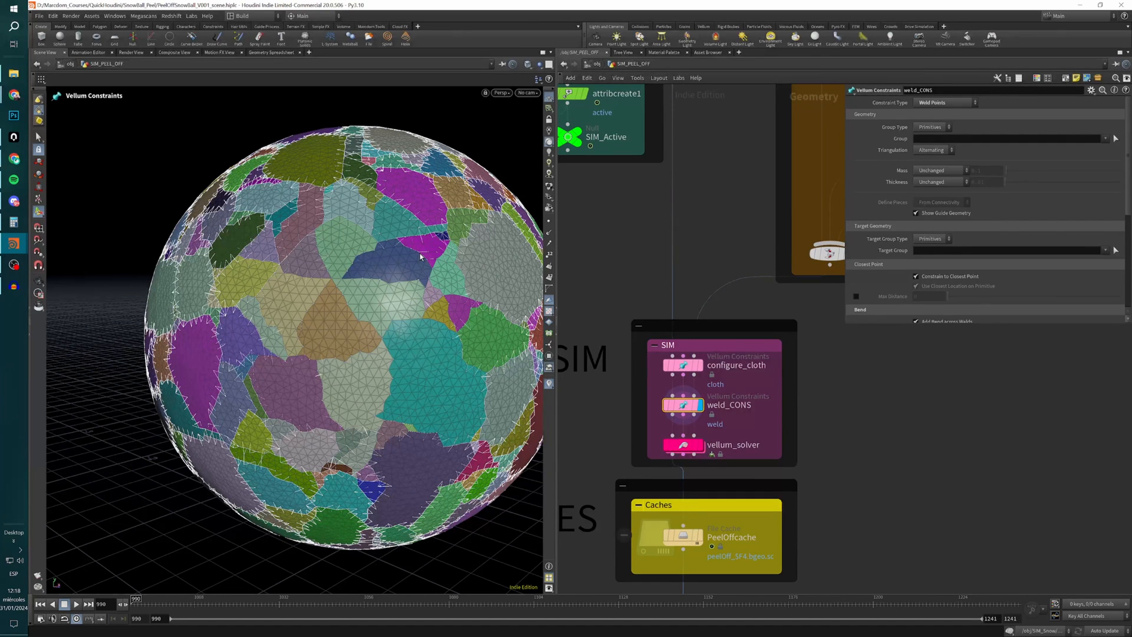
mouse_move(680, 411)
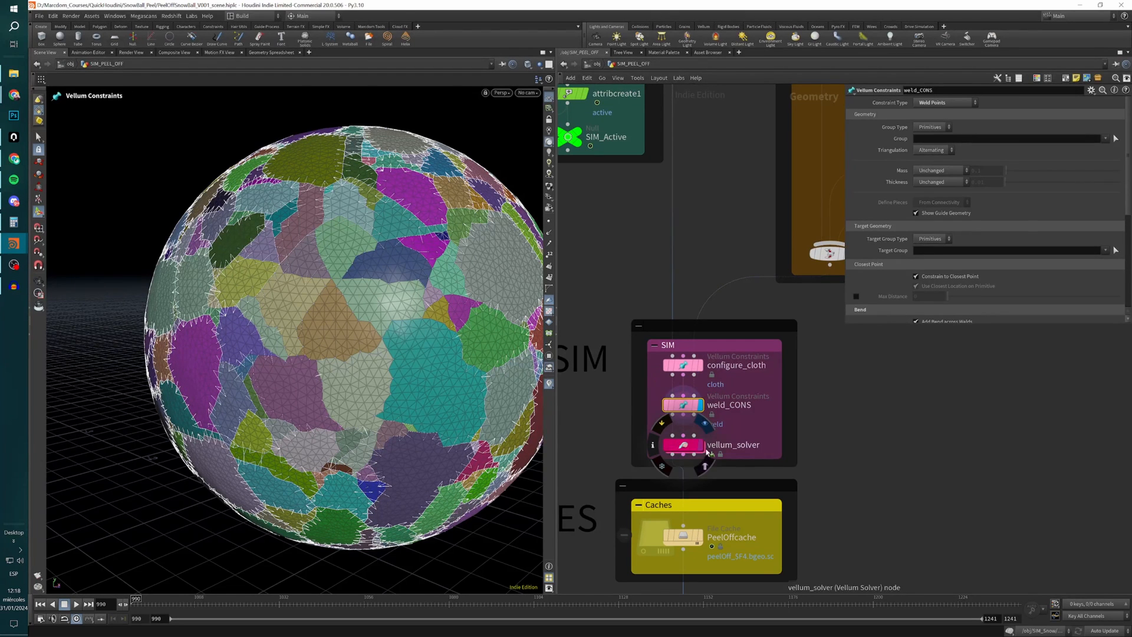
scroll(877, 180, down, 3)
scroll(876, 180, down, 3)
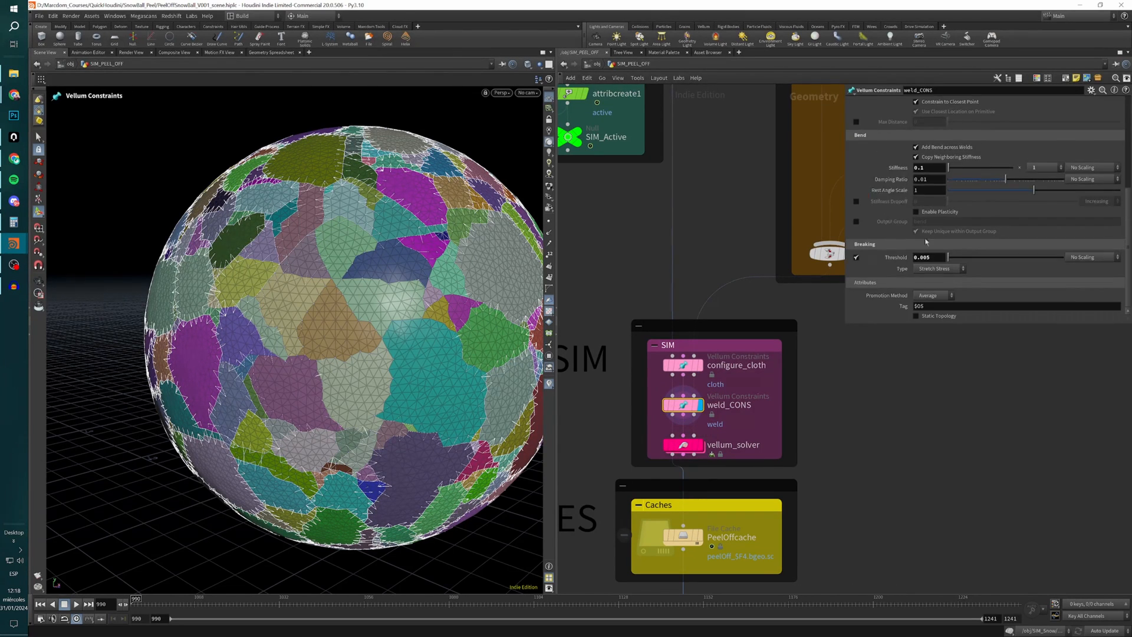
Display vellum_solver and review its solver iterations, self collisions, gravity and wind forces, and advanced motion settings.
click(703, 449)
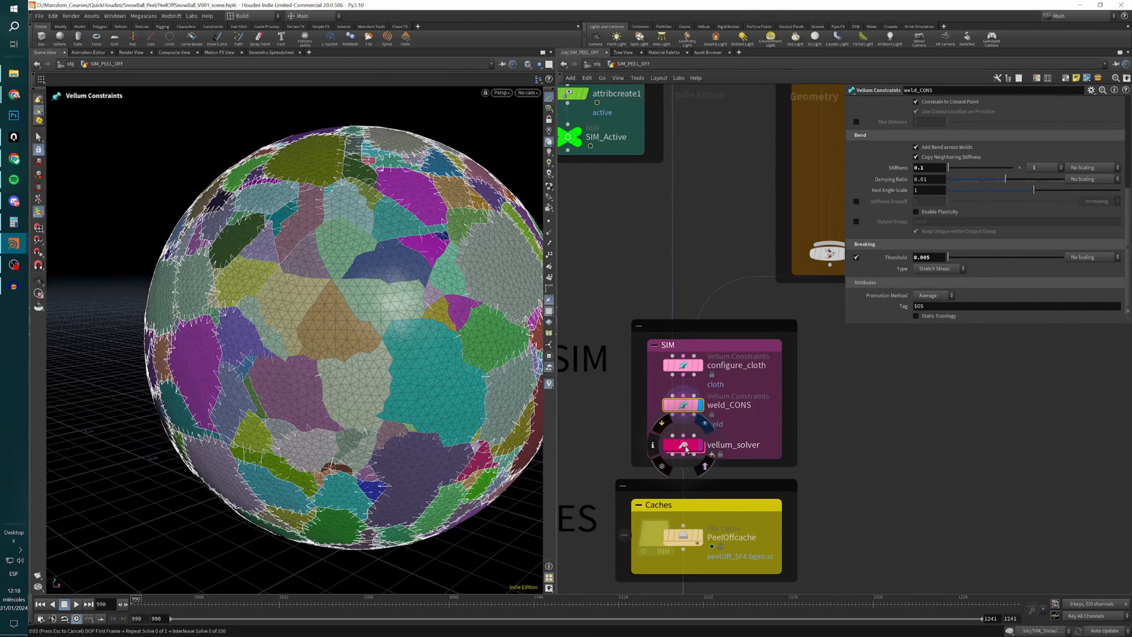
click(685, 446)
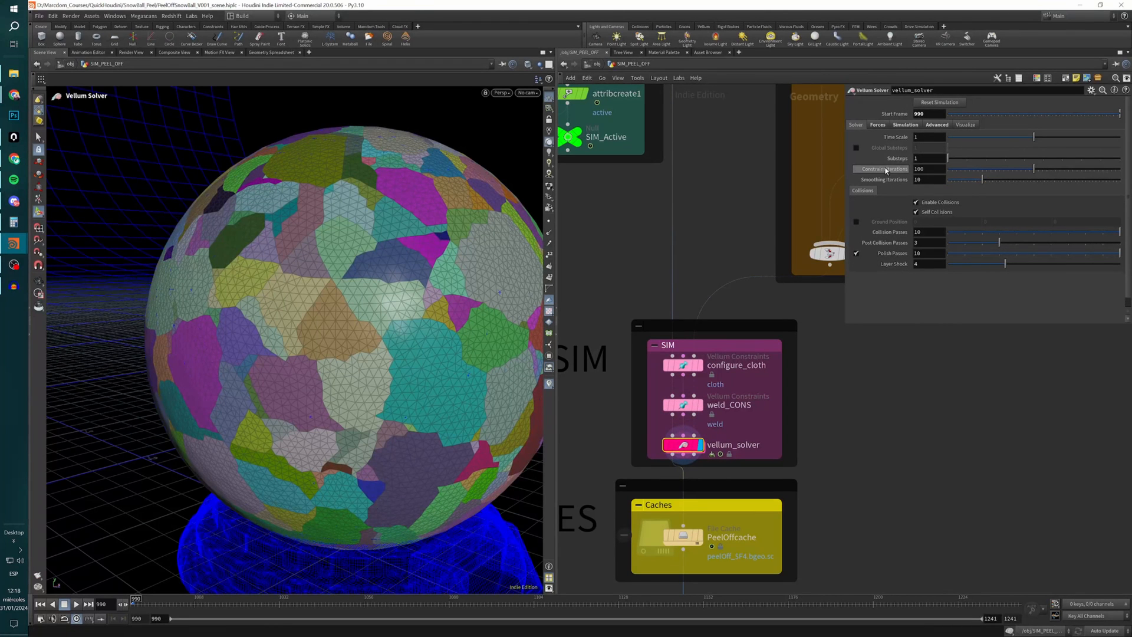
double_click(930, 159)
key(Tab)
click(916, 212)
click(877, 126)
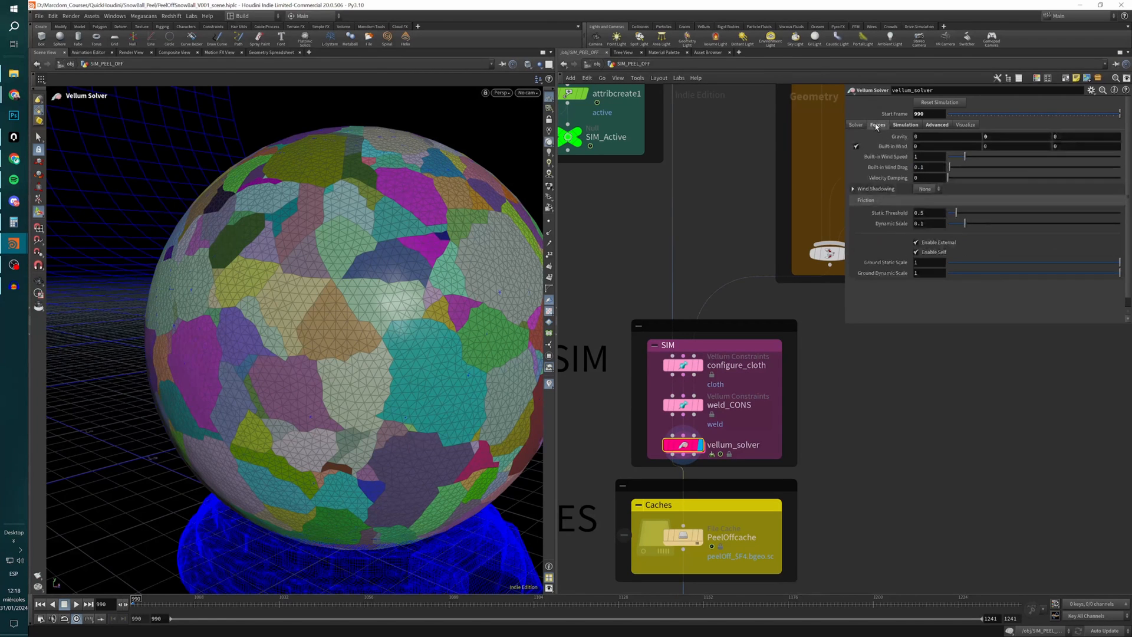
scroll(902, 131, down, 1)
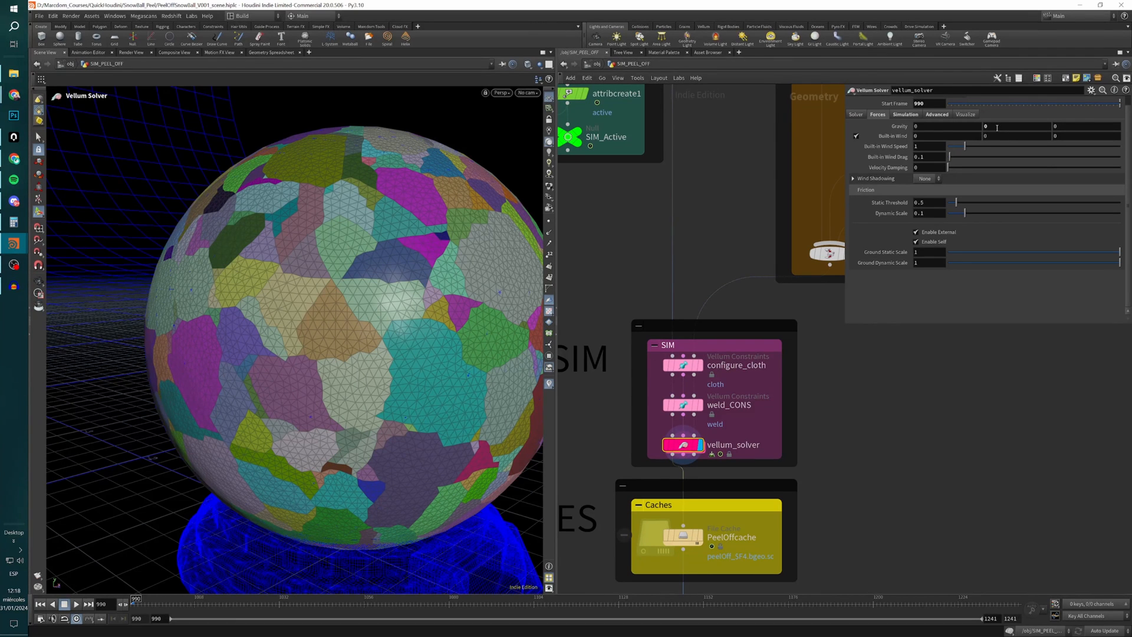
click(938, 124)
click(937, 114)
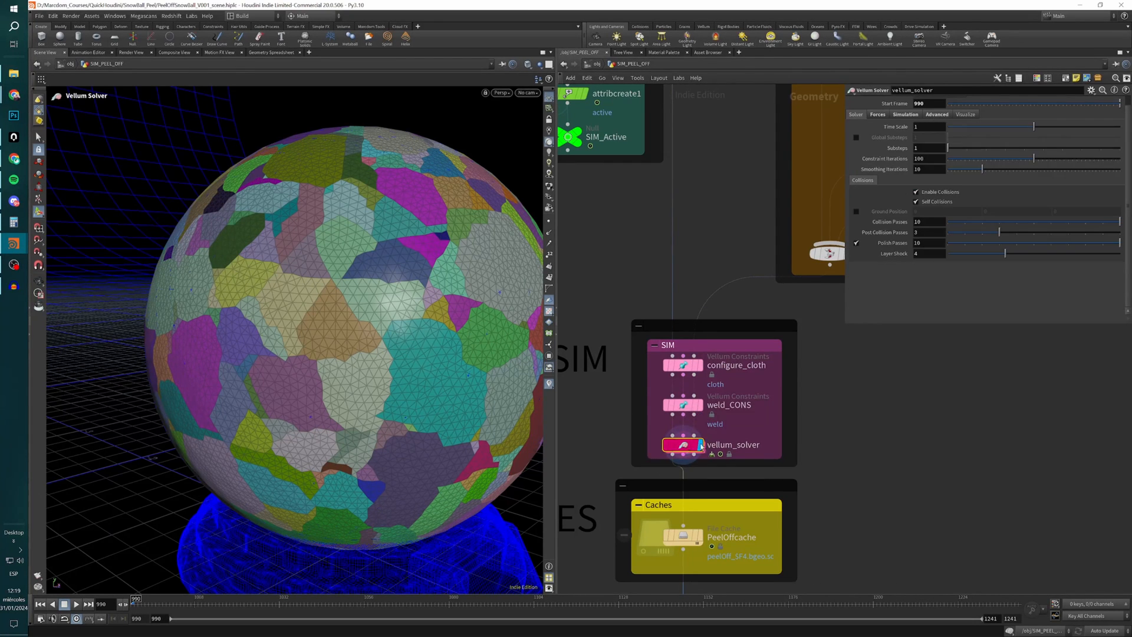
Enter vellum_solver's force network, go inside its sop_solver and display object_merge1.
double_click(701, 446)
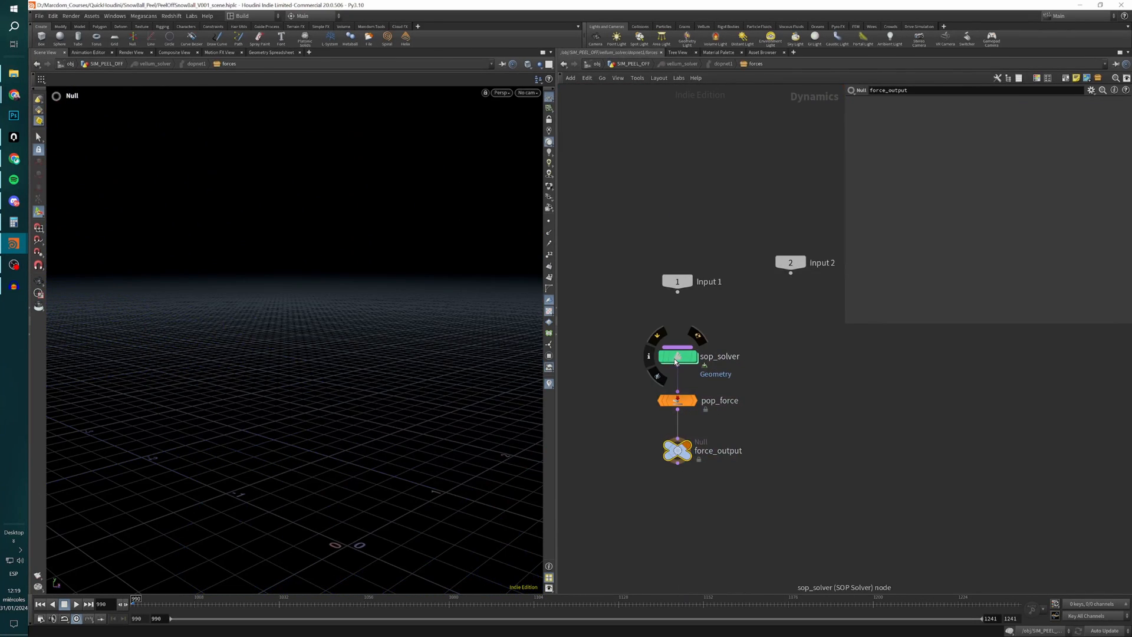
drag(624, 325, 808, 506)
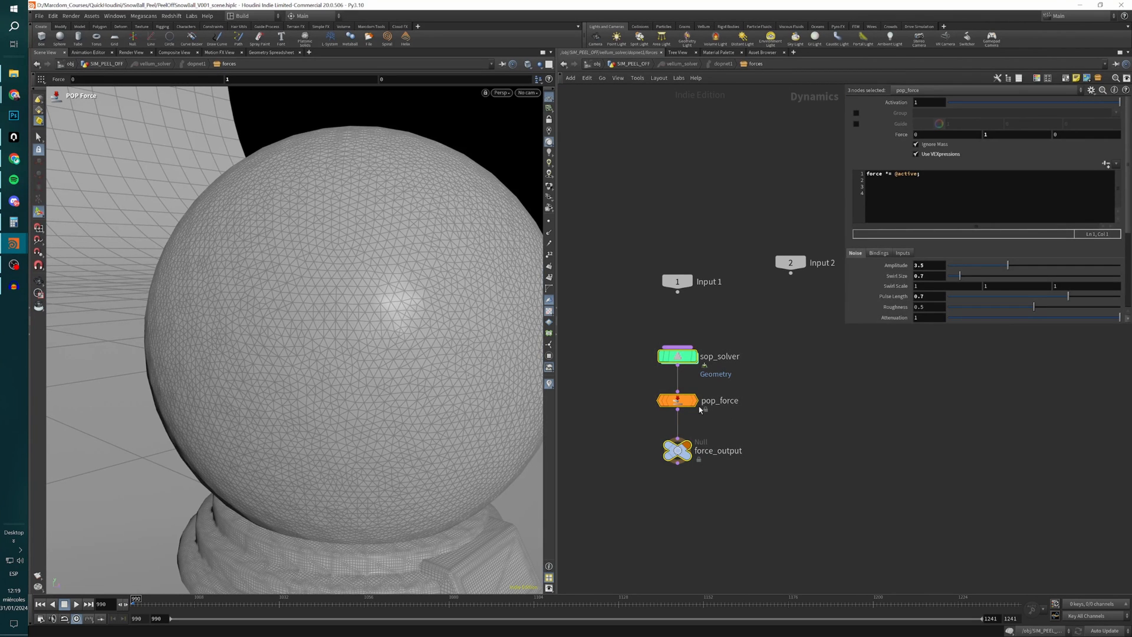
double_click(678, 356)
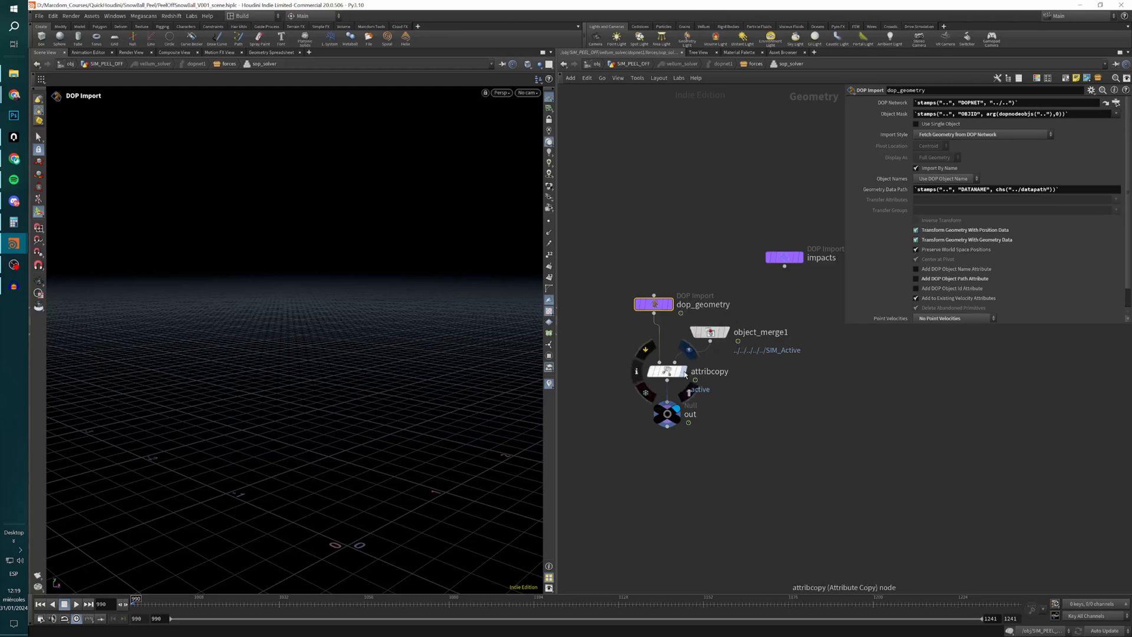
click(723, 334)
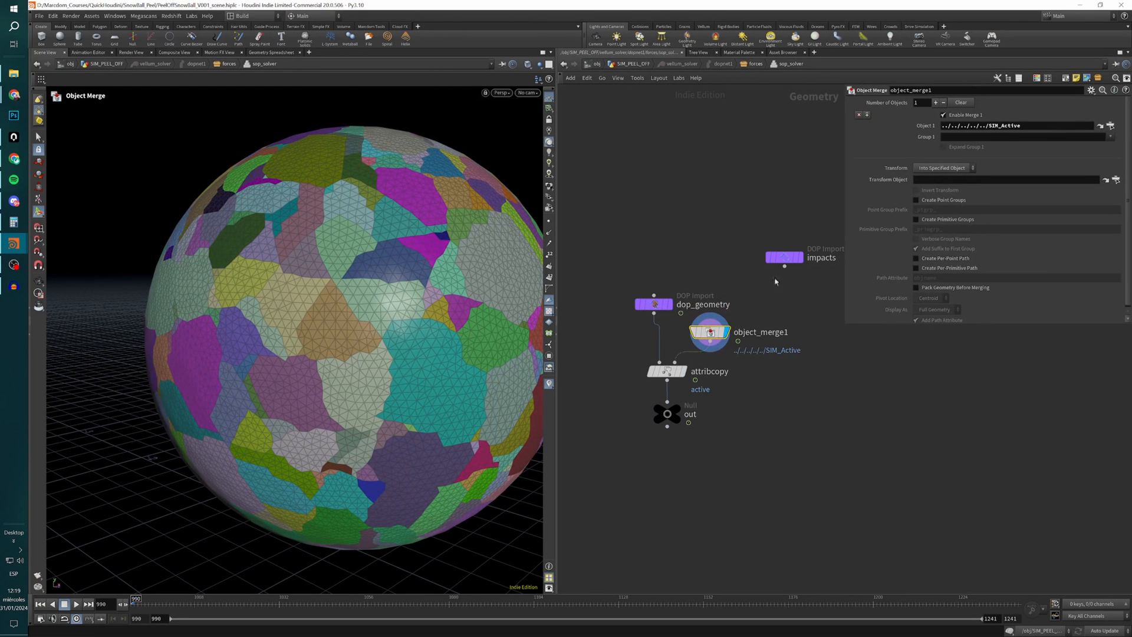
Follow object_merge1's object path to the SIM_Active null and return to the sop_solver network.
drag(1039, 125, 943, 130)
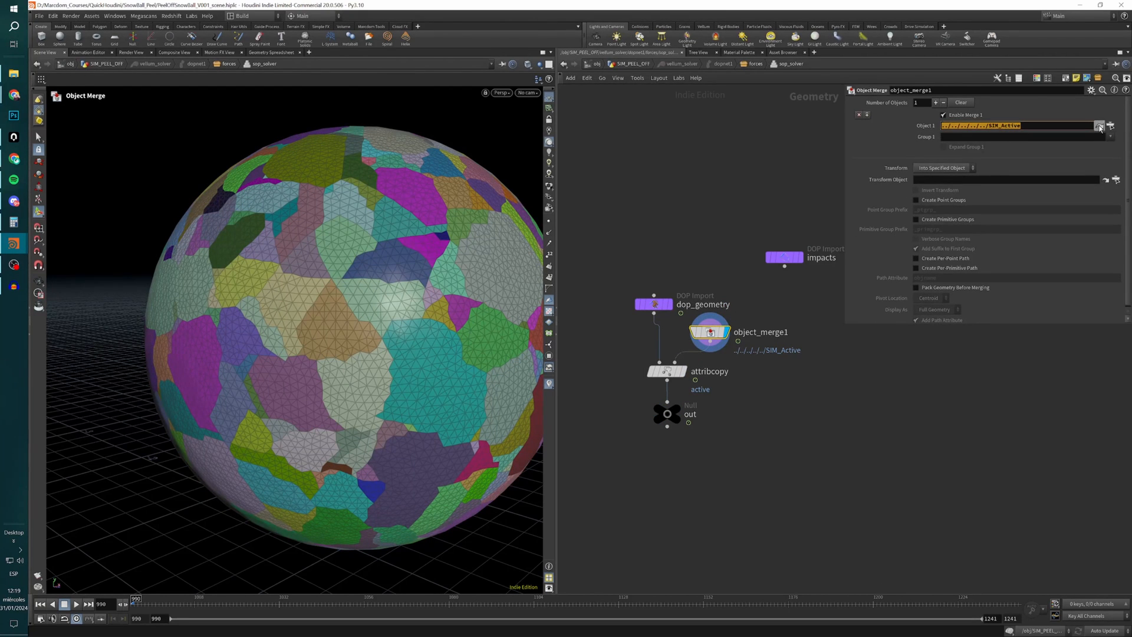
click(1100, 126)
drag(658, 294, 636, 238)
click(650, 223)
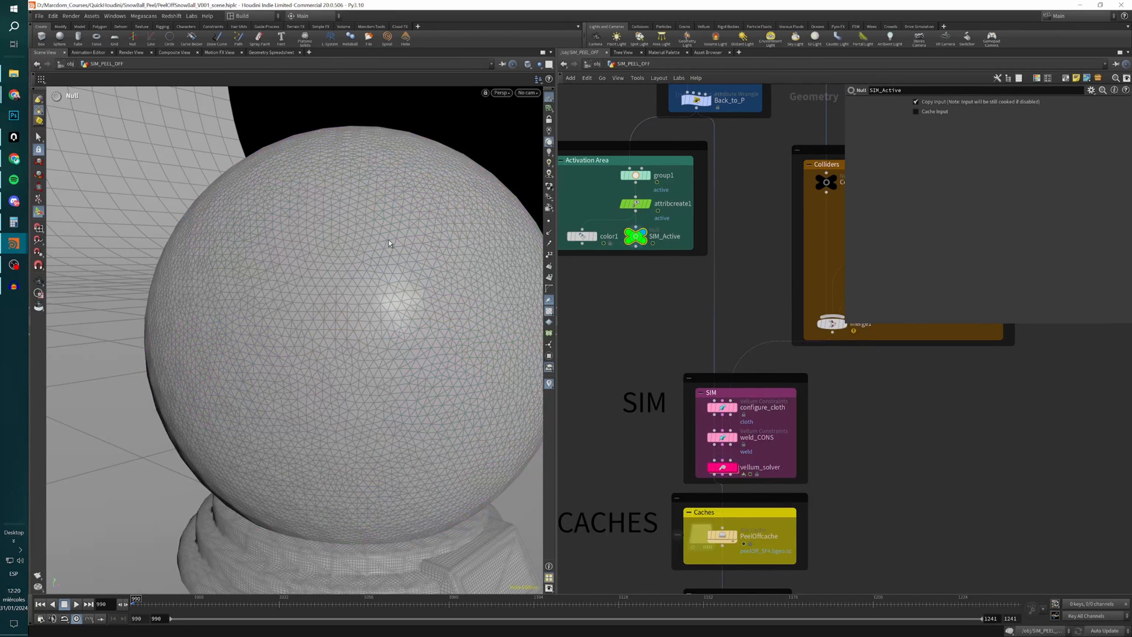
key(alt+Left)
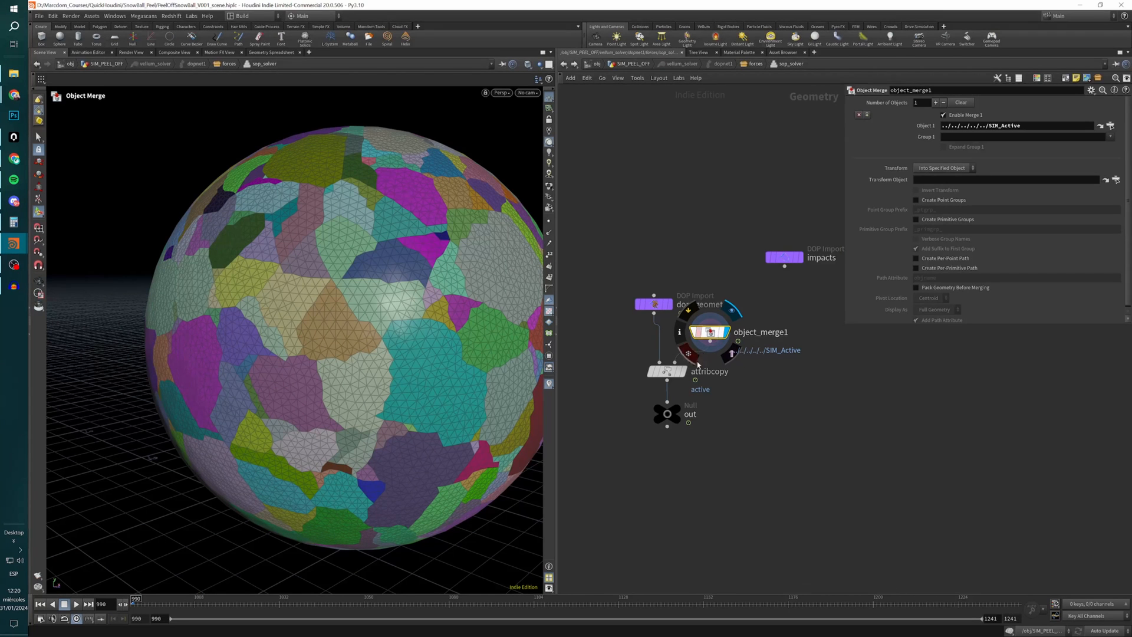
Display attribcopy to check how it copies the active attribute onto the dop_geometry import.
click(669, 373)
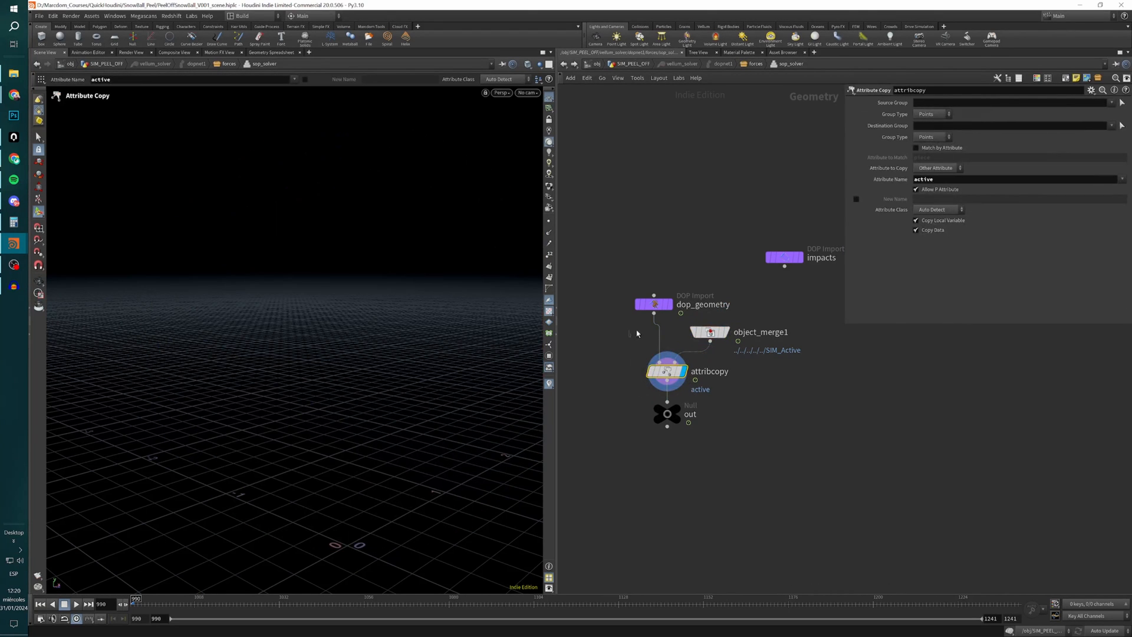
key(Up)
key(Up)
key(ctrl+Up)
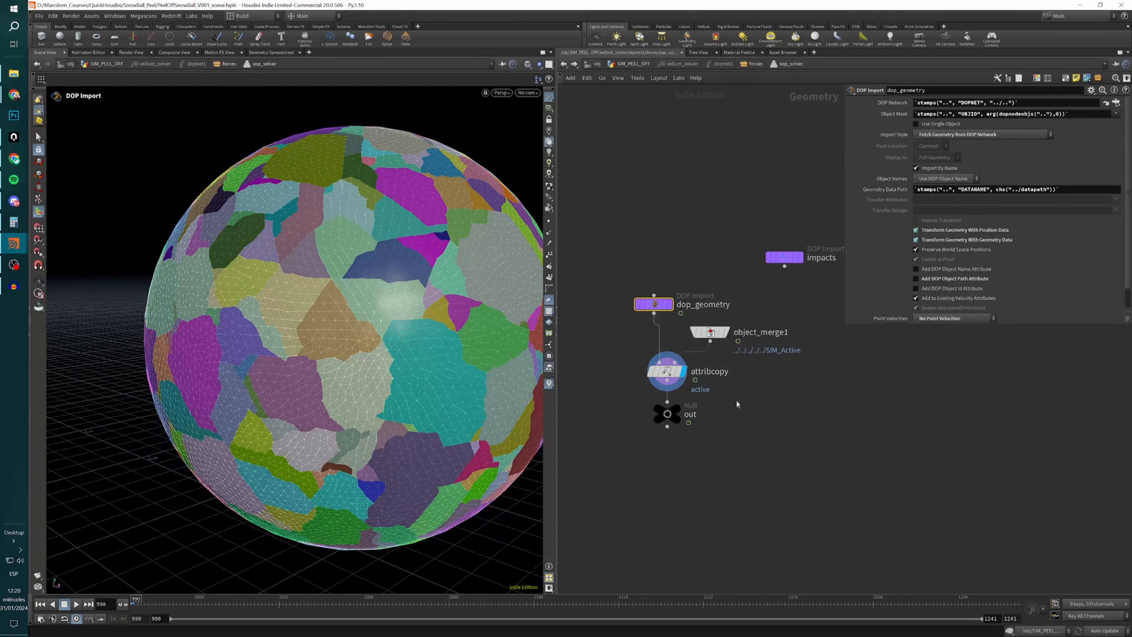
Go back up to the forces network and review pop_force's force vector and noise values.
key(u)
click(684, 405)
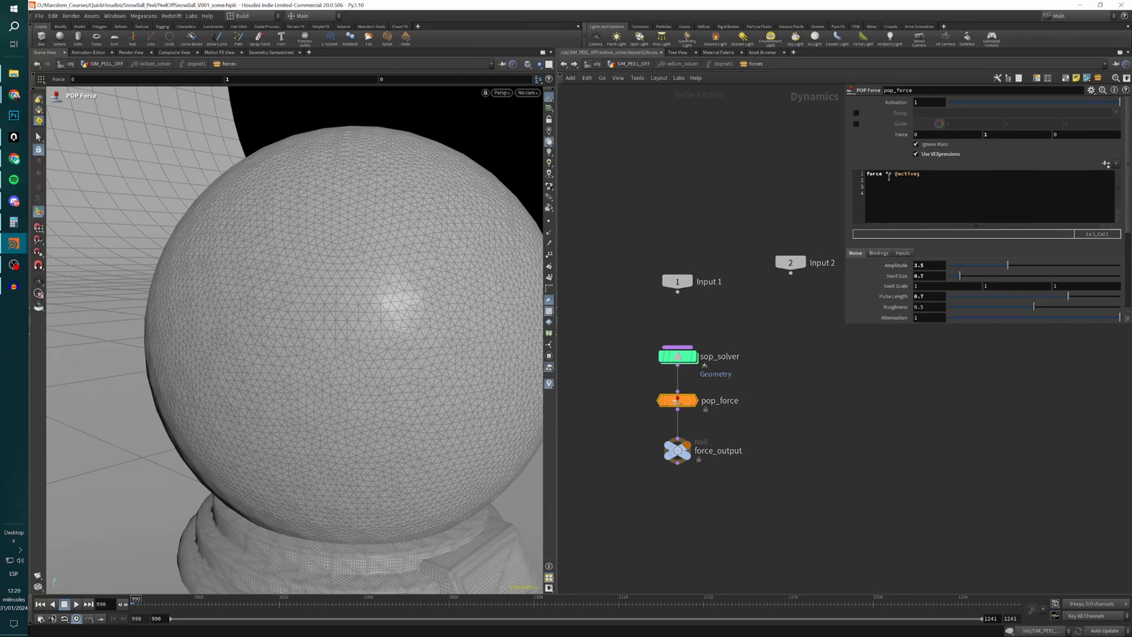
click(995, 135)
click(917, 286)
click(917, 297)
Examine pop_force's VEXpression that multiplies the force by the active attribute.
mouse_move(682, 407)
click(910, 173)
click(876, 174)
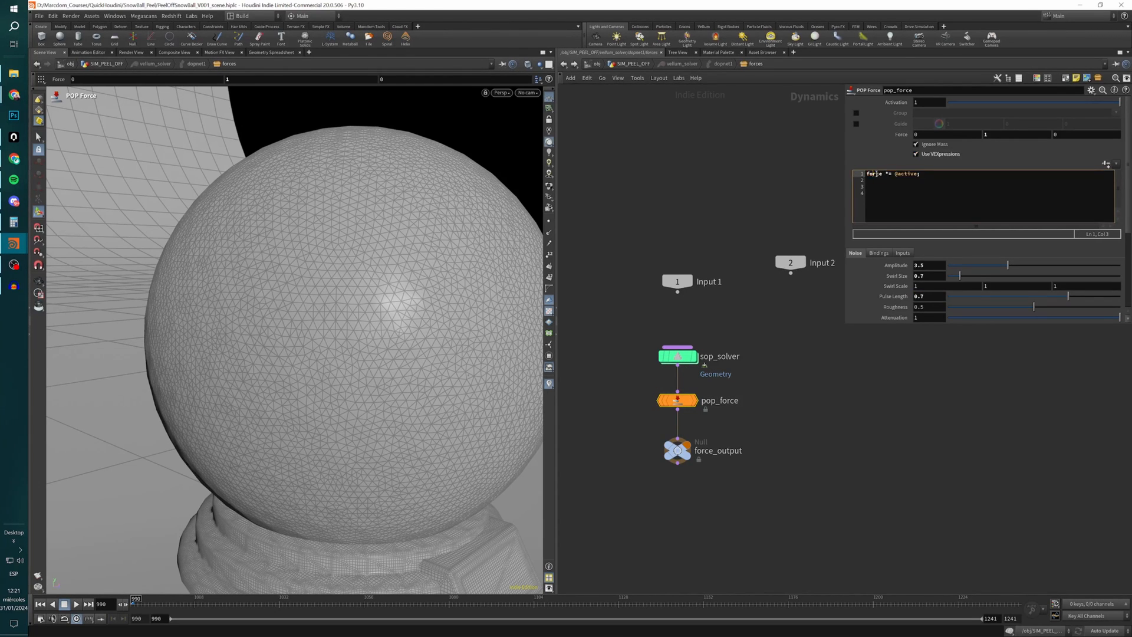
double_click(876, 174)
drag(886, 174, 917, 175)
text(*=)
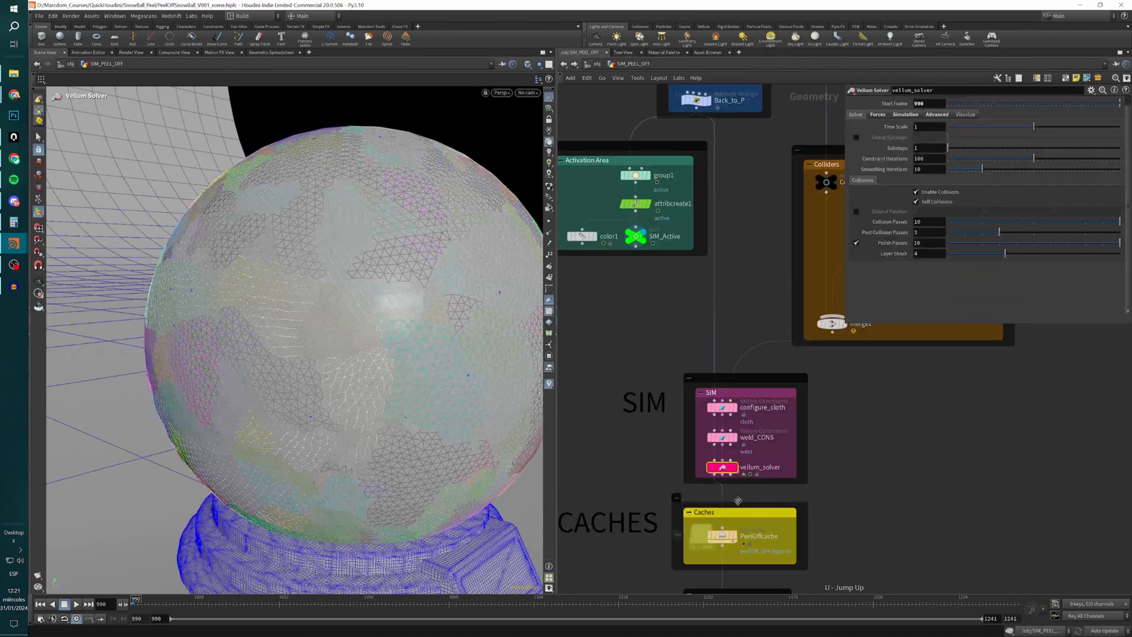
Display the PeelOffcache file cache, play the cached peel simulation to frame 1055 and frame the whole globe.
click(727, 537)
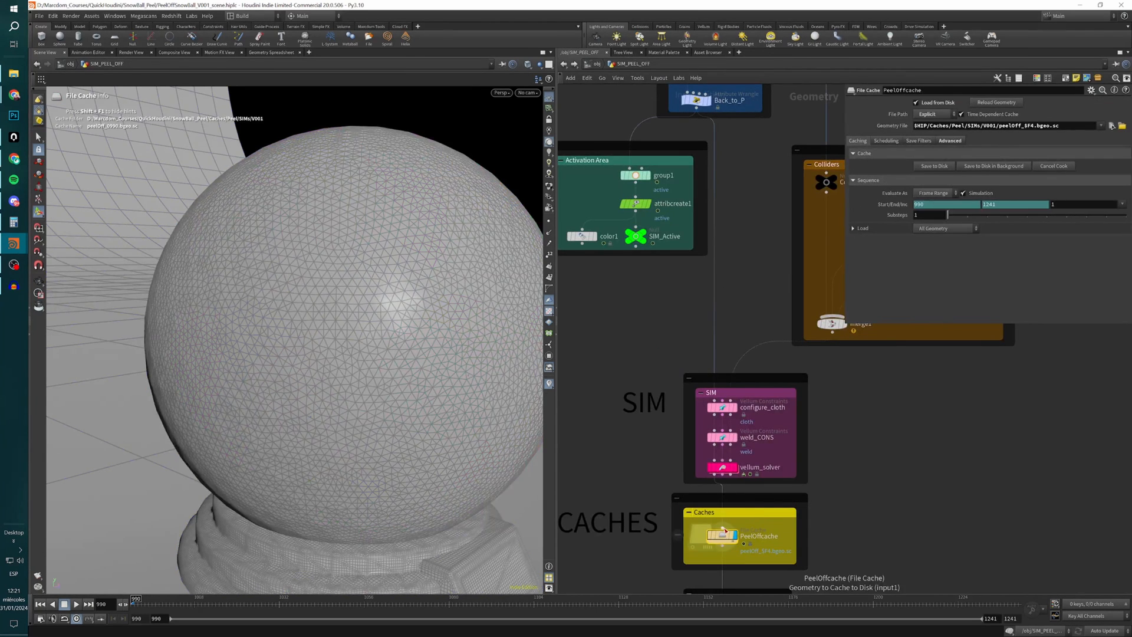
key(Up)
key(Up)
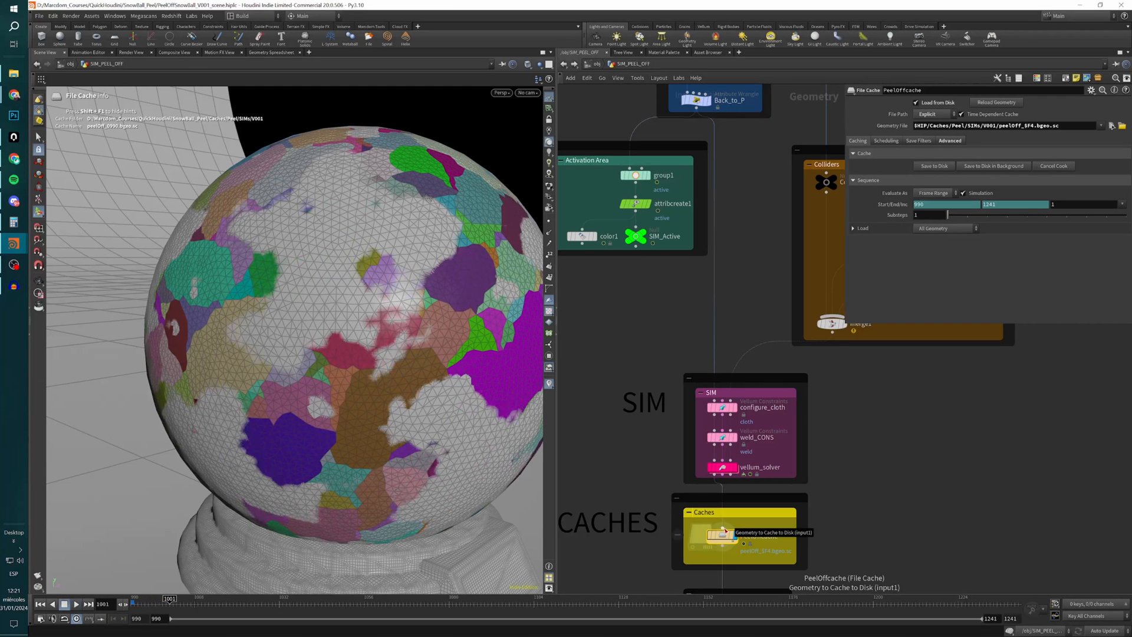
key(Up)
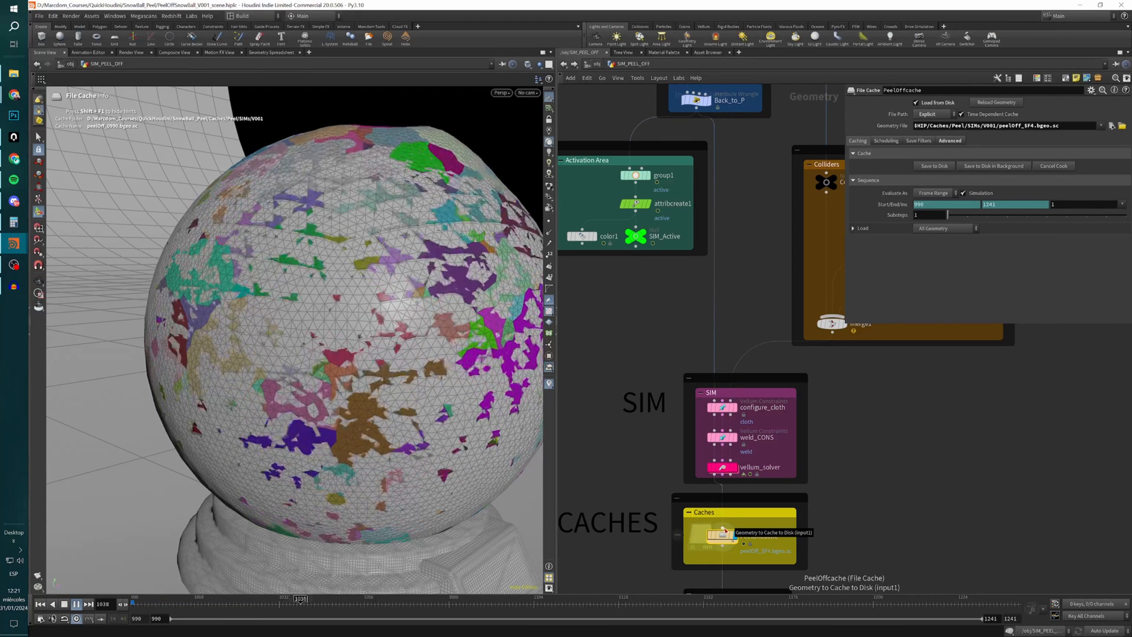
key(Up)
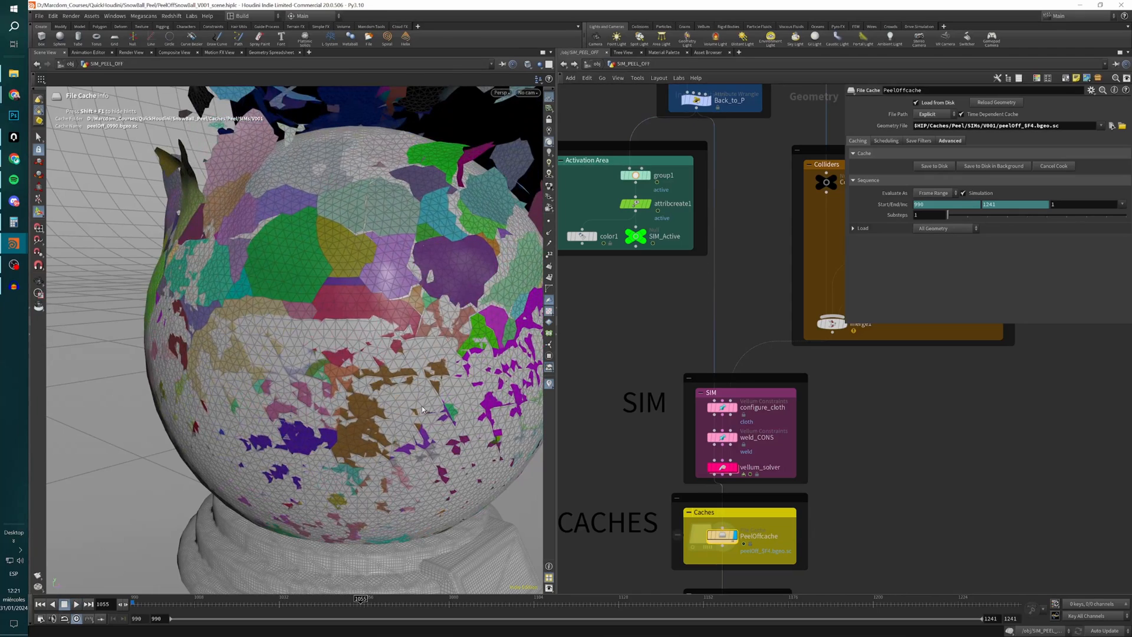
alt+right_drag(352, 299, 223, 317)
drag(223, 317, 366, 389)
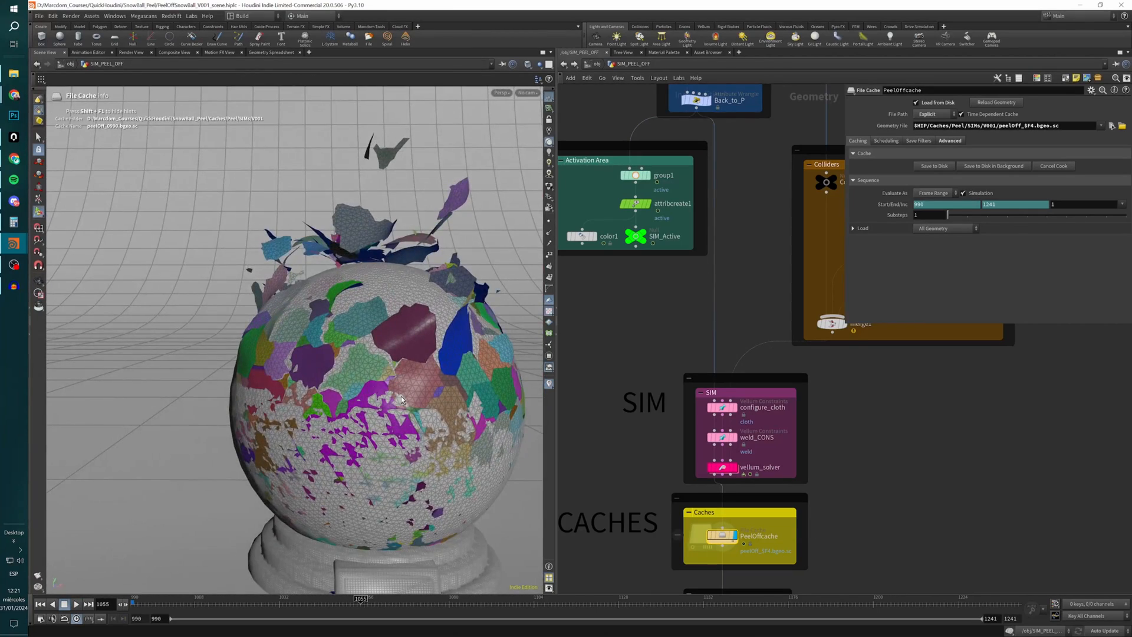
Resume playing the cached peel-off to watch the pieces fly away, returning to the first frame.
key(Up)
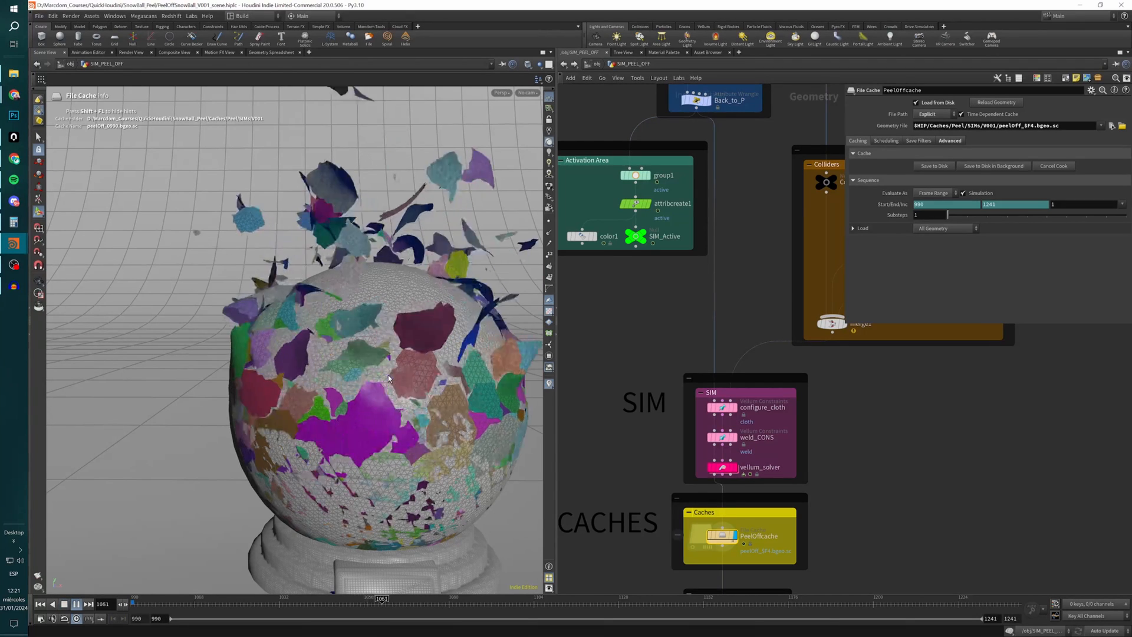
key(Up)
key(ctrl+Up)
key(Up)
key(Up)
key(ctrl+Up)
key(Up)
key(Up)
key(ctrl+Up)
key(Up)
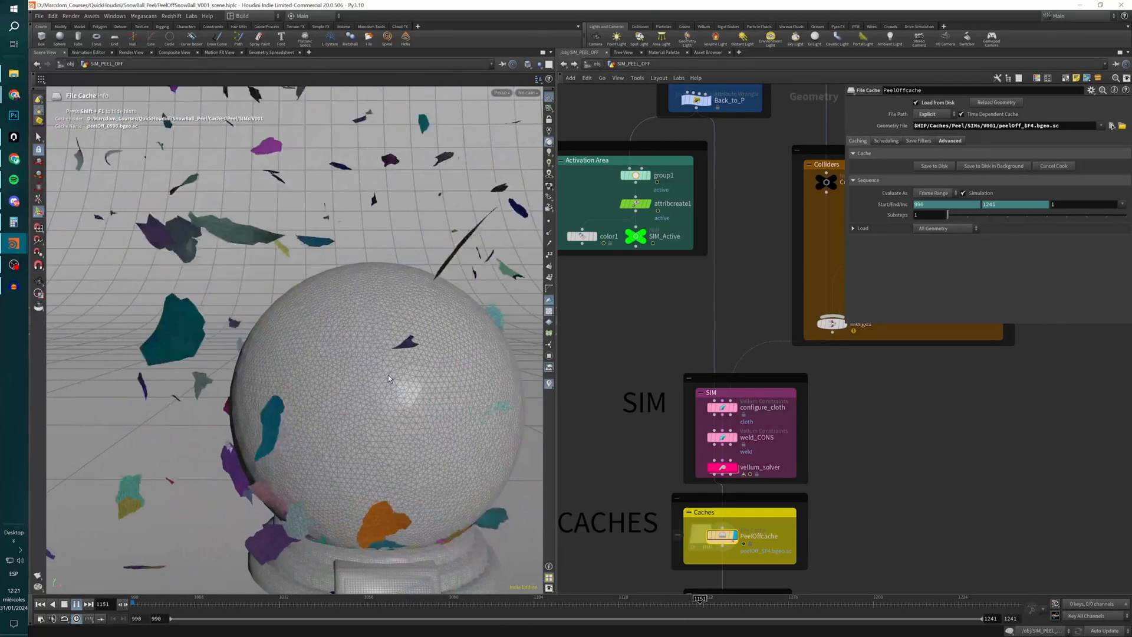
key(ctrl+Up)
Display trail1 in the Post_Effects section and view the whole snow globe from farther away.
middle_drag(648, 563, 716, 356)
scroll(604, 344, down, 3)
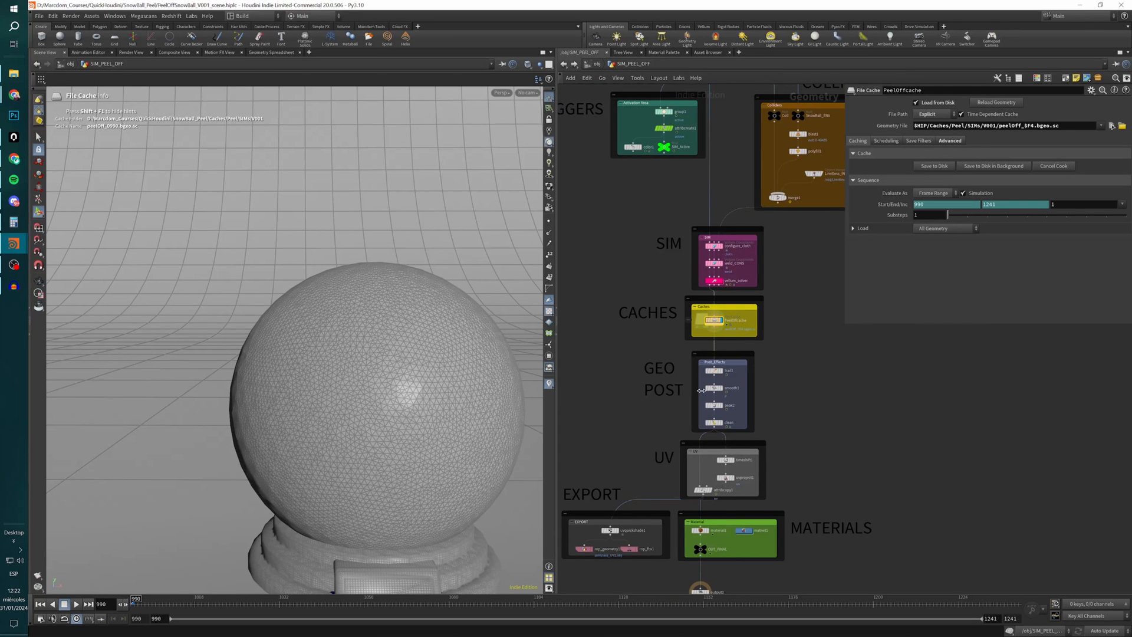
scroll(700, 380, up, 3)
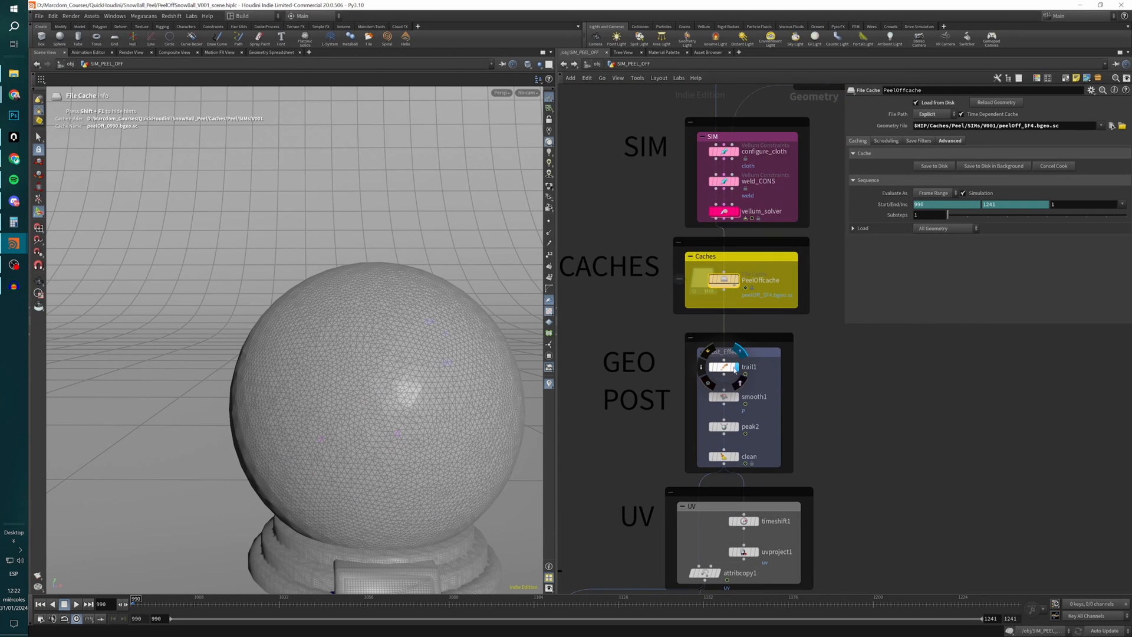
click(737, 370)
scroll(420, 359, down, 5)
alt+drag(407, 378, 322, 410)
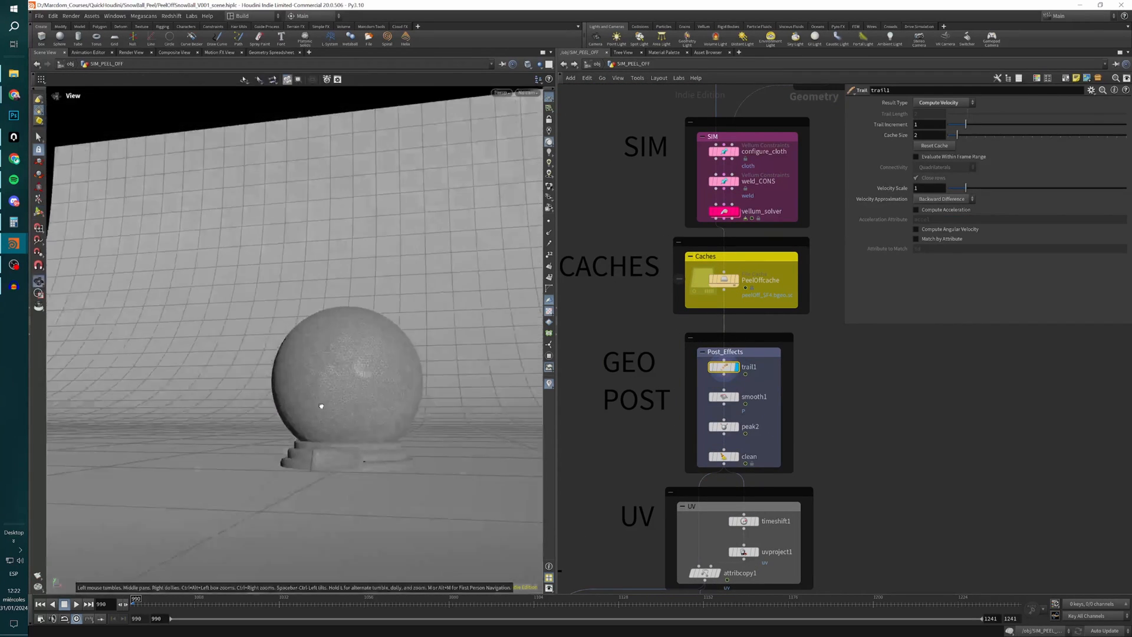
Play the animation with trail1 displayed and return to the first frame.
key(Return)
key(Up)
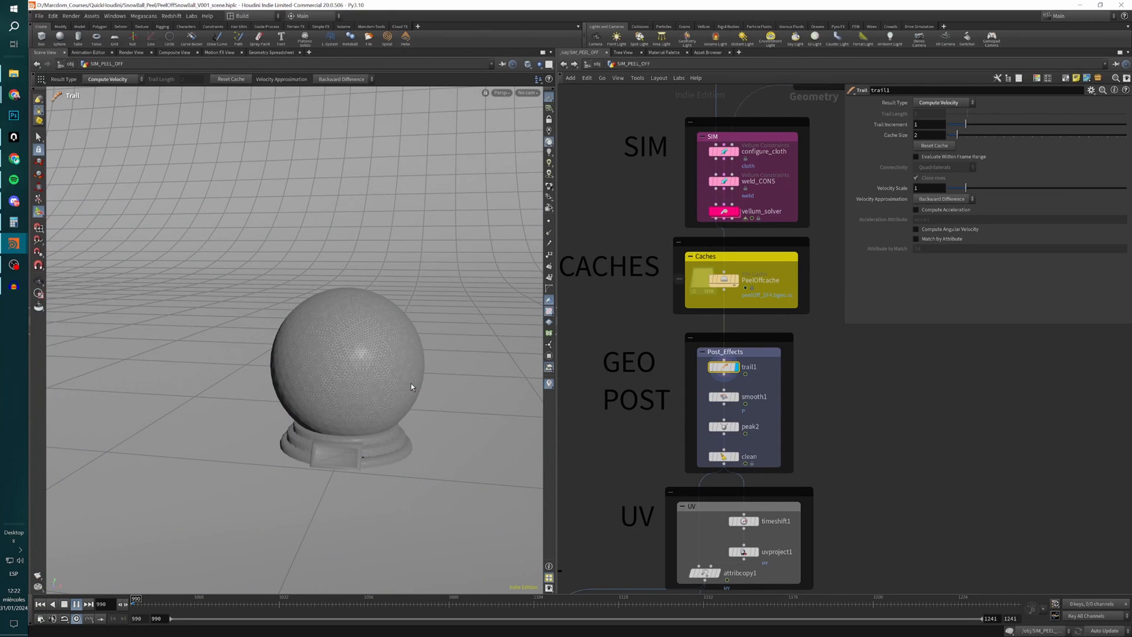
key(ctrl+Left)
Examine edge_fracture in the Fracture pieces section, including its guide geometry and primitive piece attribute.
scroll(603, 192, down, 4)
middle_drag(603, 192, 610, 321)
scroll(662, 159, up, 2)
middle_drag(691, 202, 693, 328)
scroll(664, 224, up, 3)
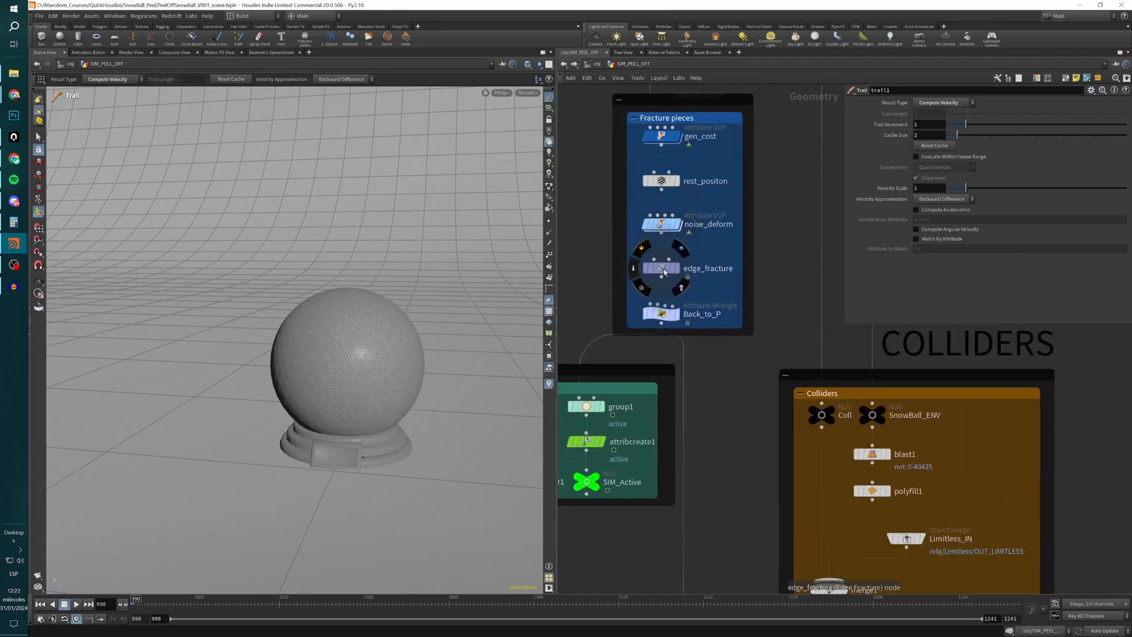
click(663, 270)
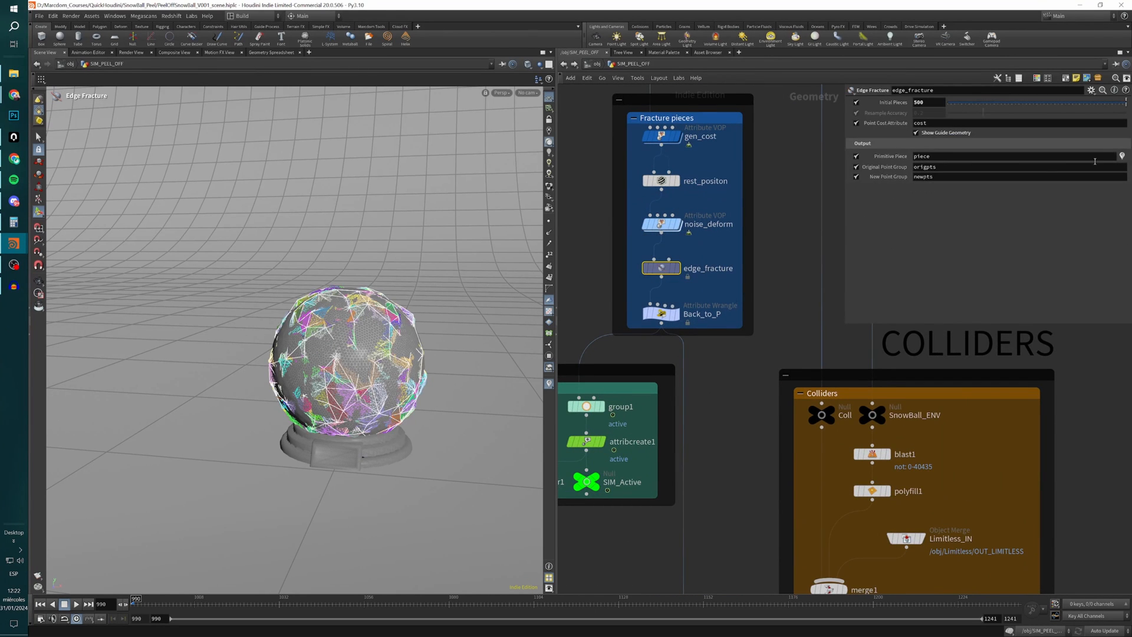
click(1122, 157)
Go back to trail1 in Post_Effects and check its result types, keeping Compute Velocity.
scroll(723, 414, down, 4)
middle_drag(722, 474, 687, 281)
middle_drag(769, 465, 767, 358)
scroll(705, 333, up, 2)
scroll(684, 342, up, 3)
click(641, 315)
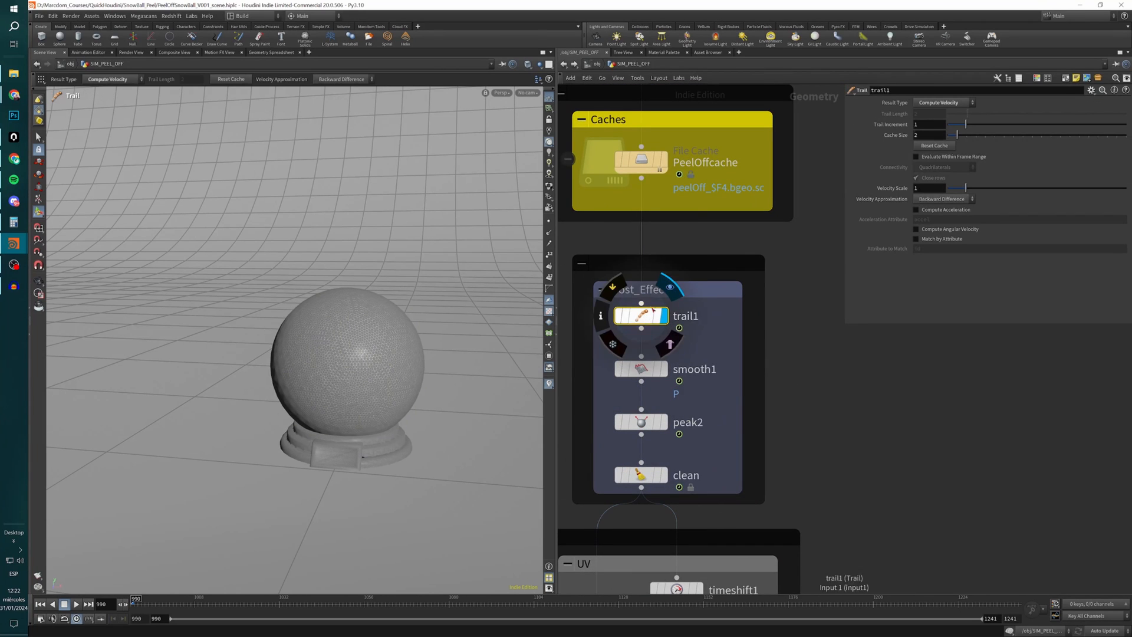
click(957, 107)
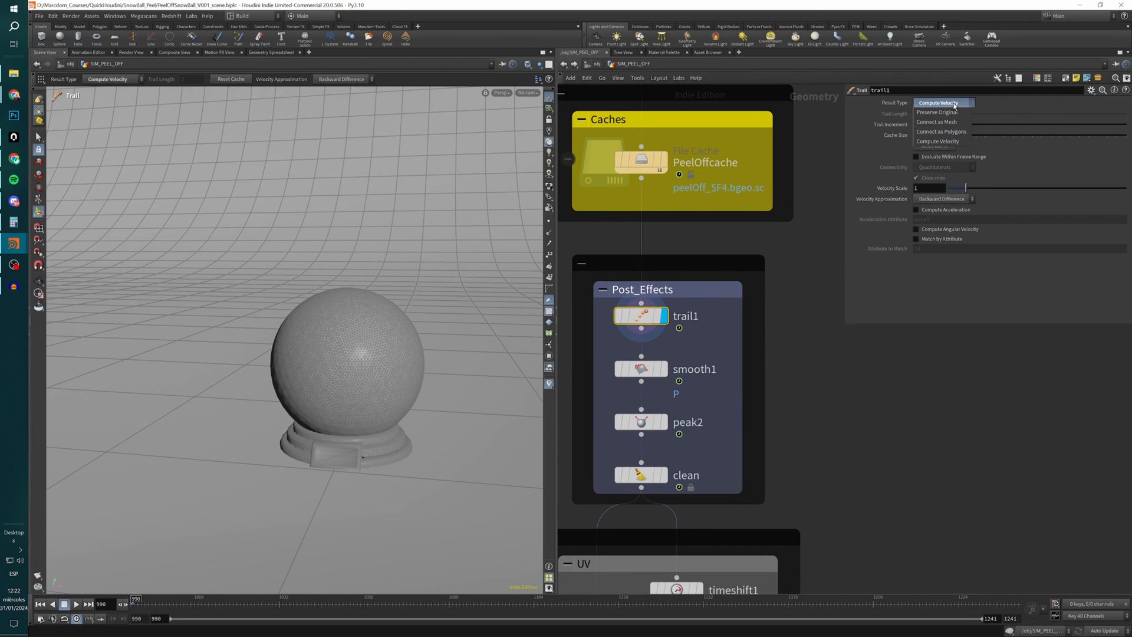
click(944, 146)
Display smooth1 to inspect the smoothed globe, and examine peak2's Distance setting.
click(664, 369)
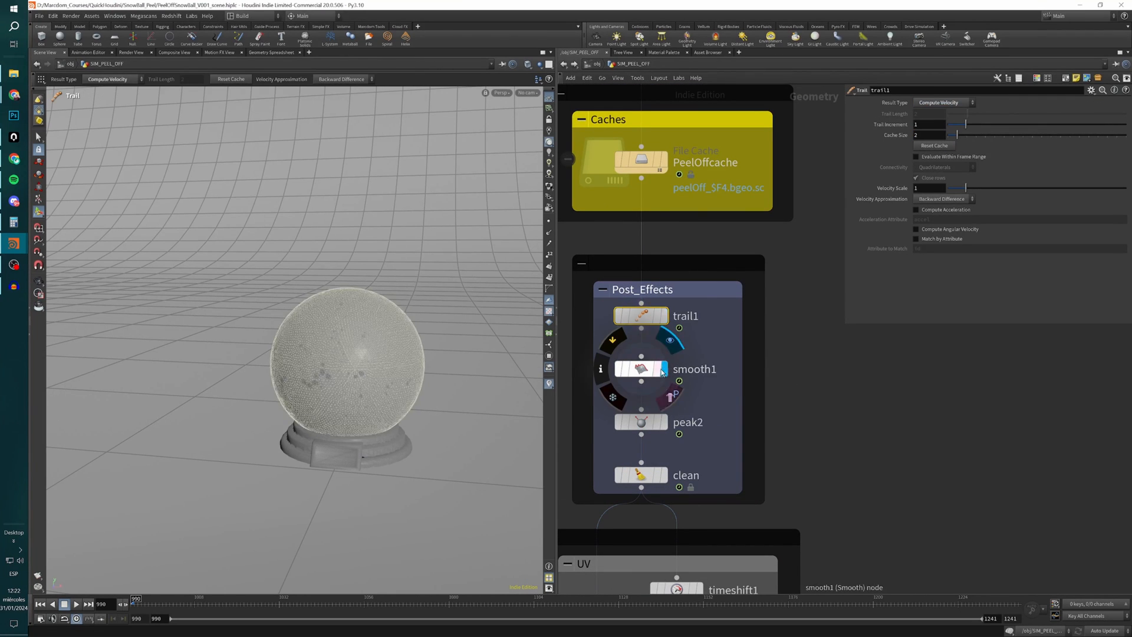
alt+drag(359, 419, 377, 409)
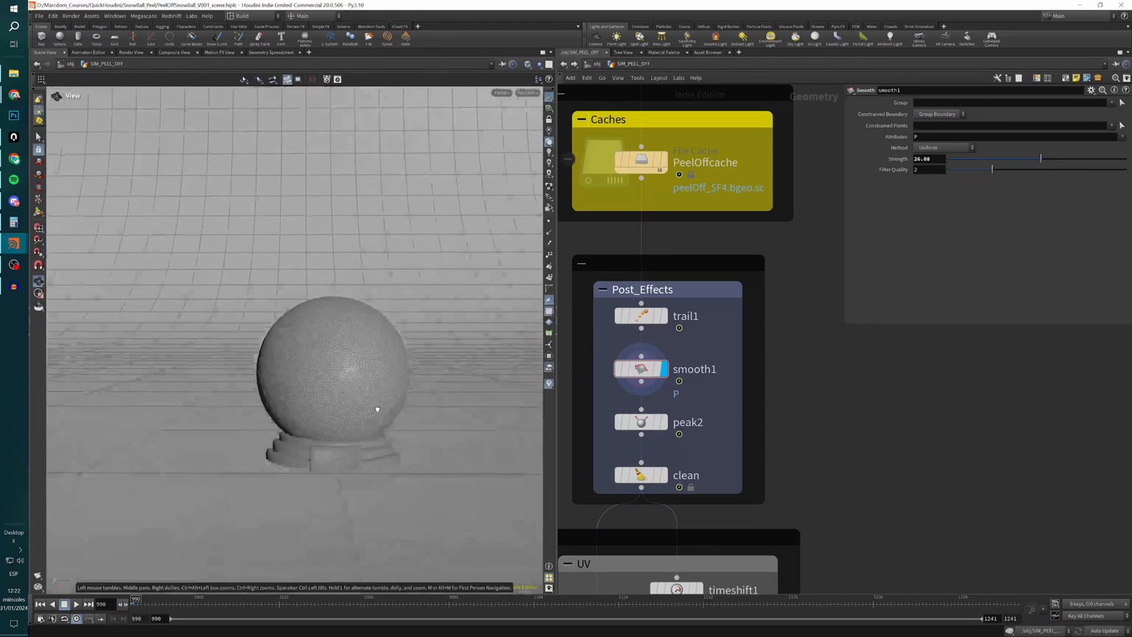
click(669, 427)
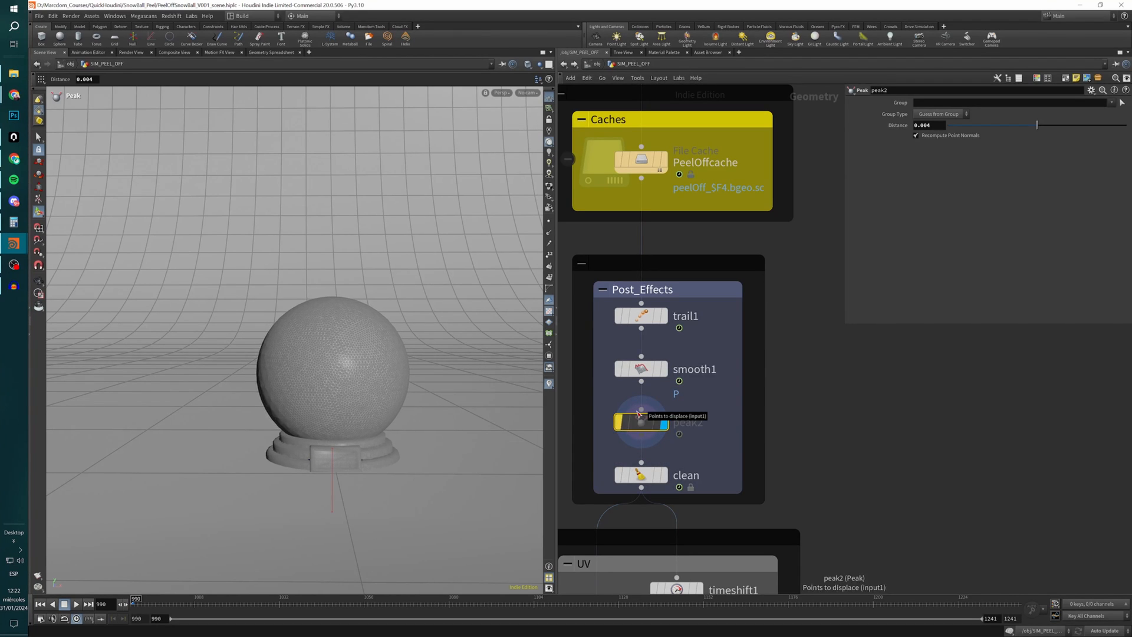
Display the clean node and examine its Remove Attributes pattern.
click(665, 476)
click(644, 476)
scroll(797, 465, down, 5)
middle_drag(816, 470, 766, 278)
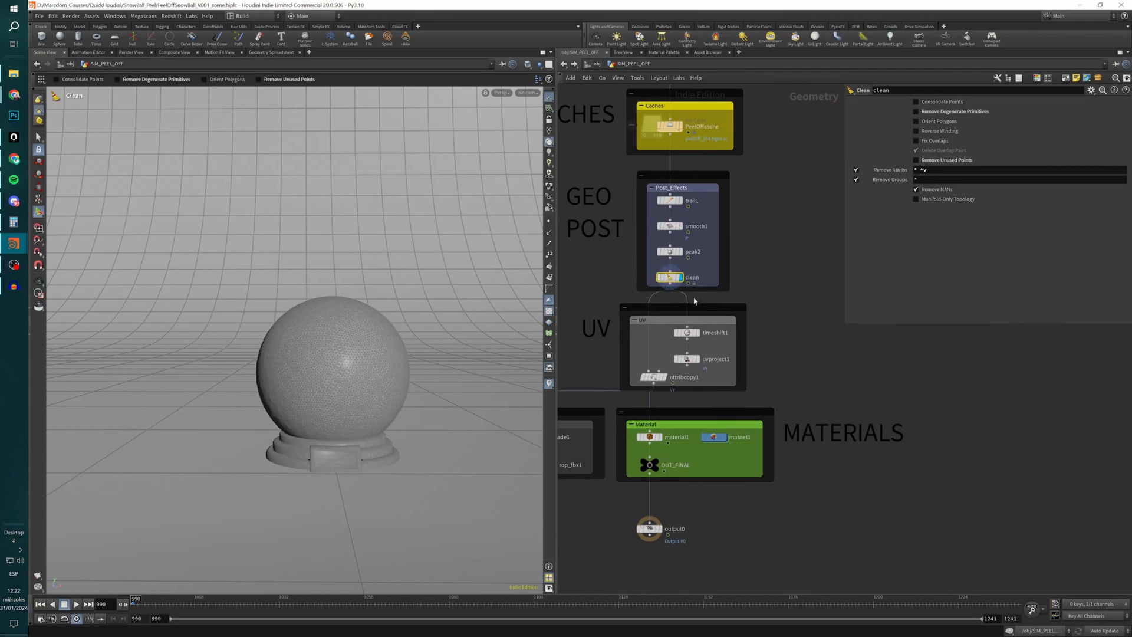
click(934, 170)
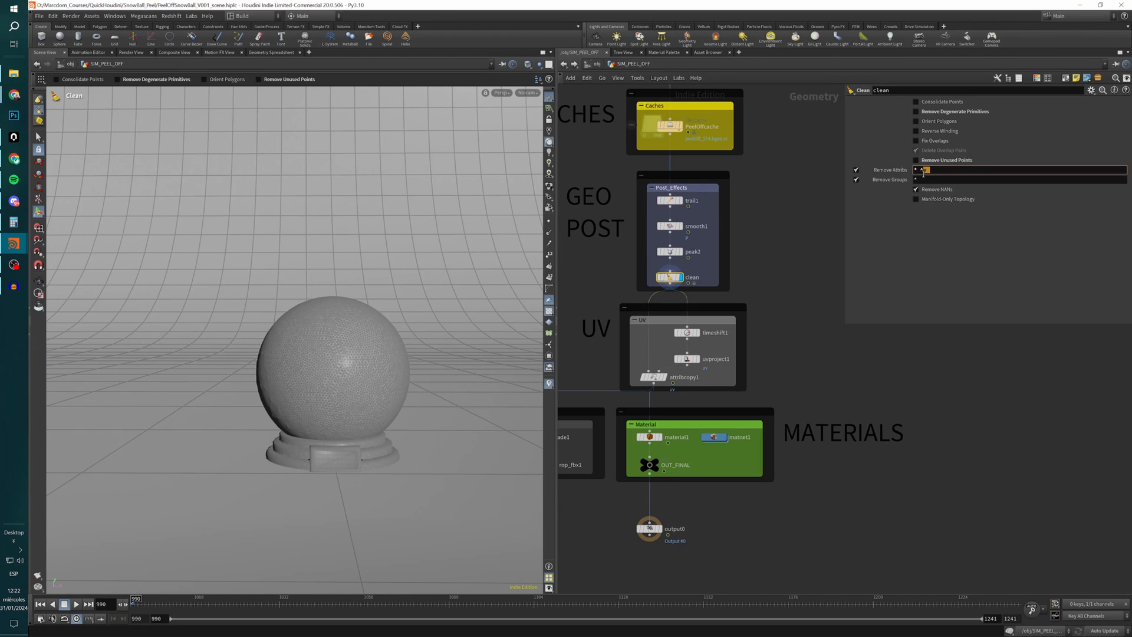
click(927, 437)
Display timeshift1 in the UV section and check both the expression and the evaluated value of its Frame setting.
middle_drag(791, 389, 835, 346)
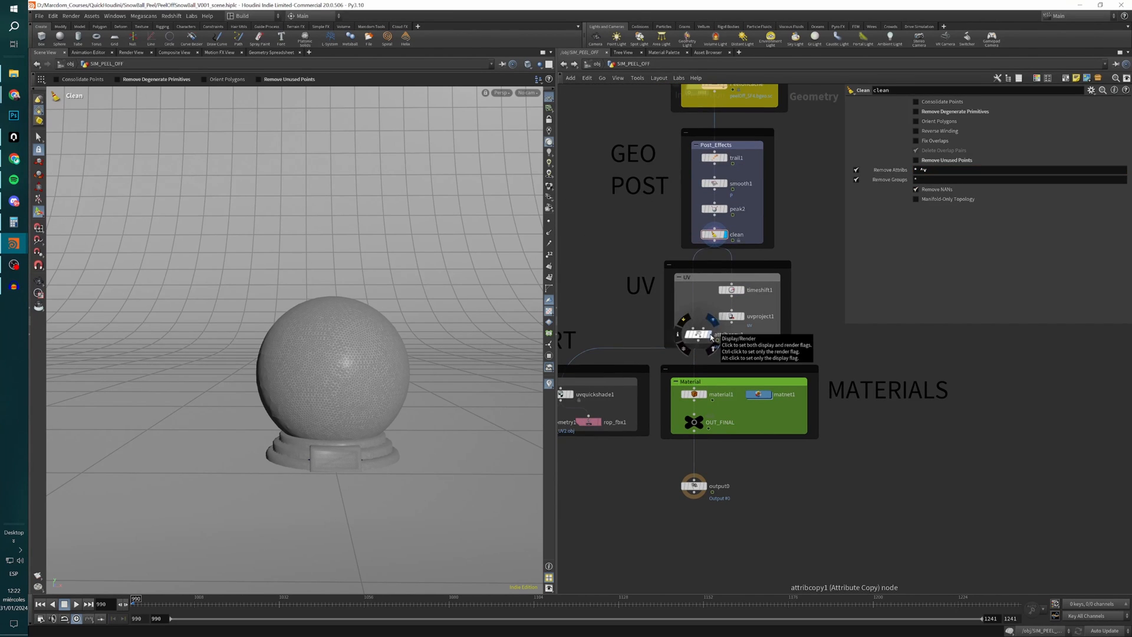
click(742, 291)
click(737, 290)
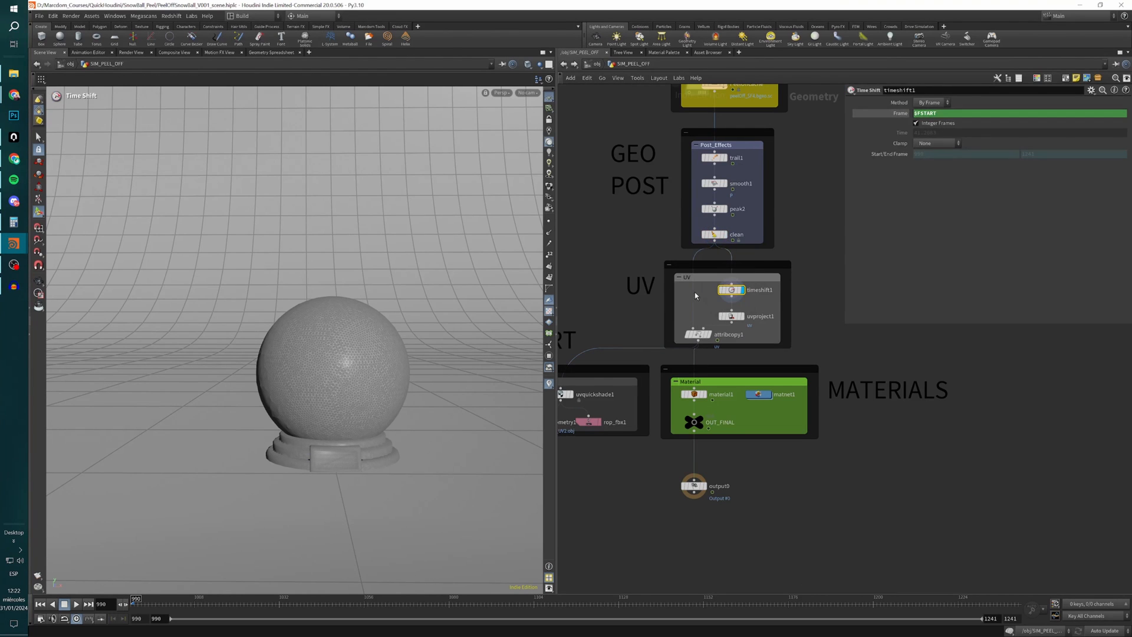
drag(929, 113, 904, 115)
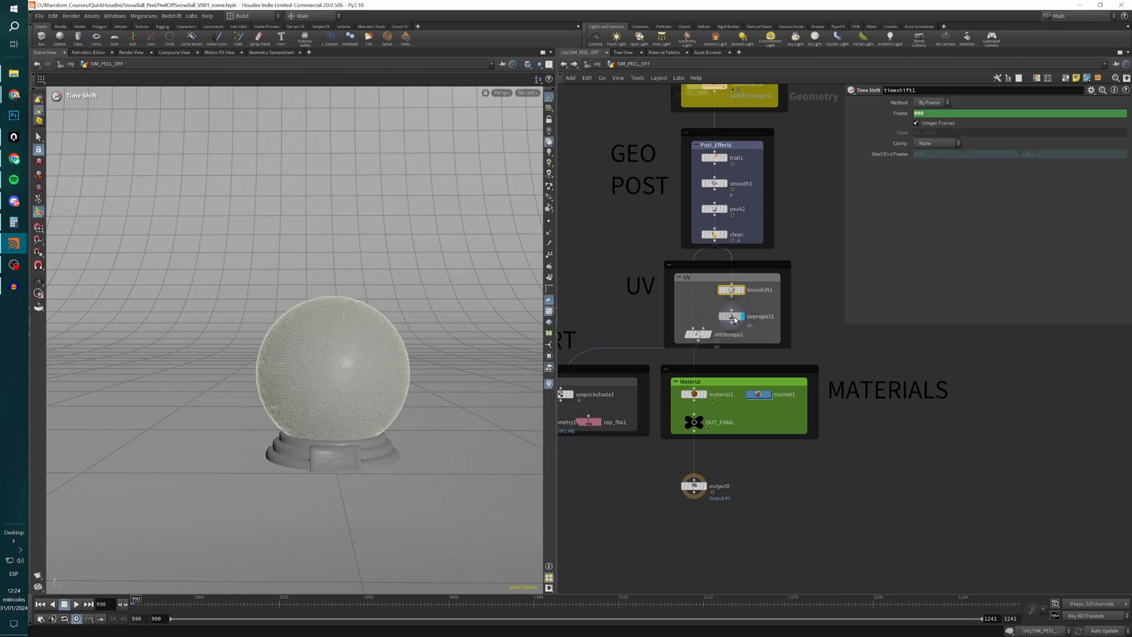
Select uvproject1 and review its projection types, keeping Polar.
click(731, 316)
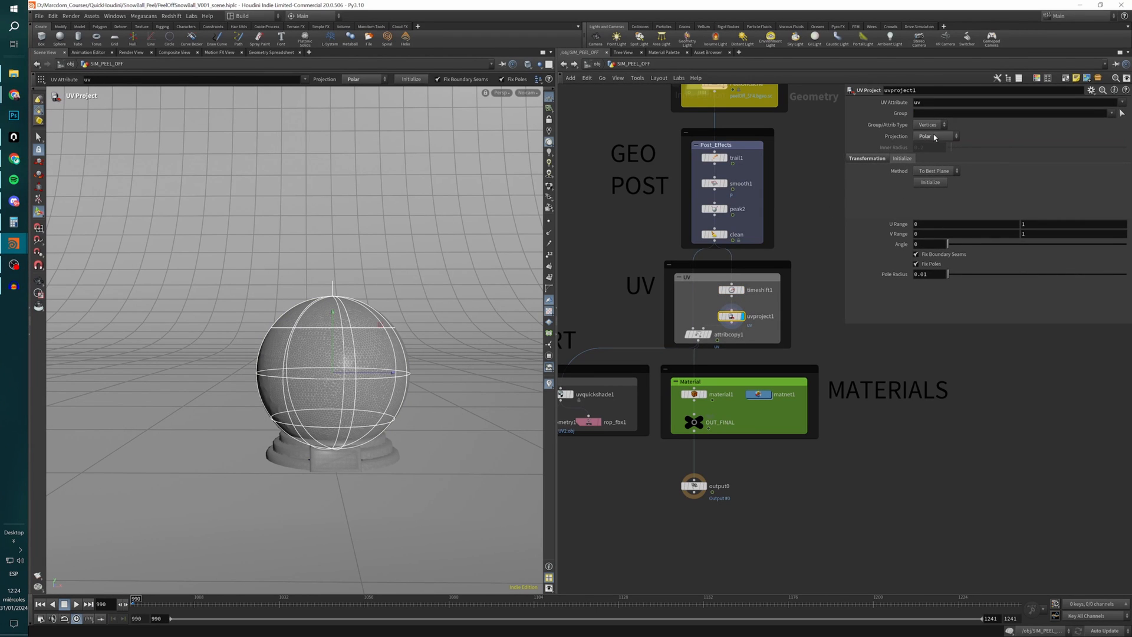
click(938, 136)
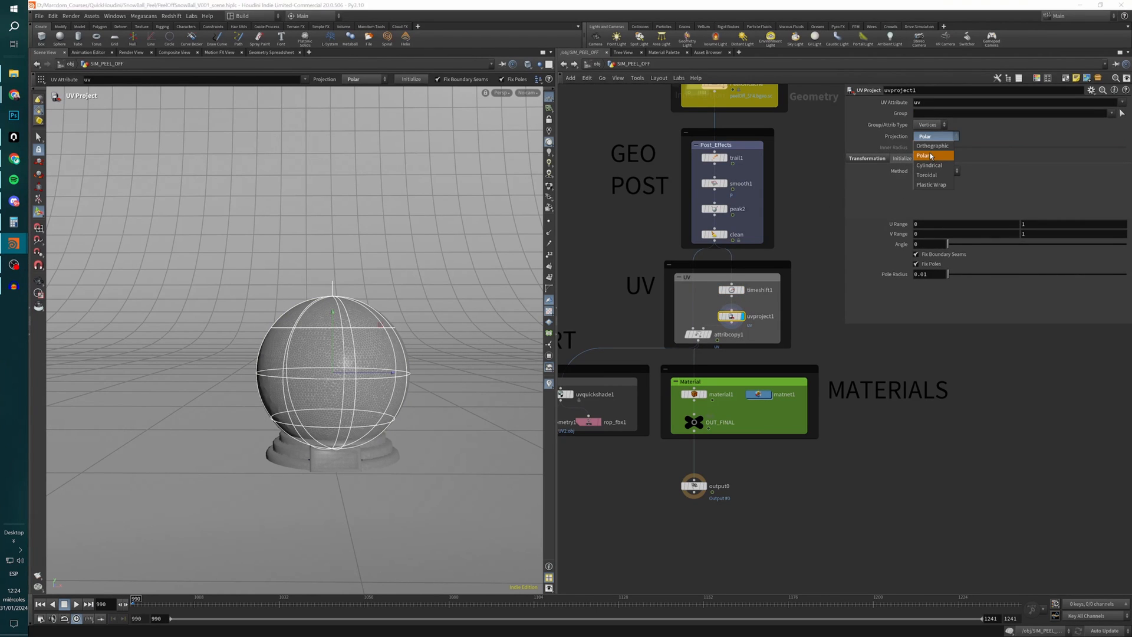
click(931, 155)
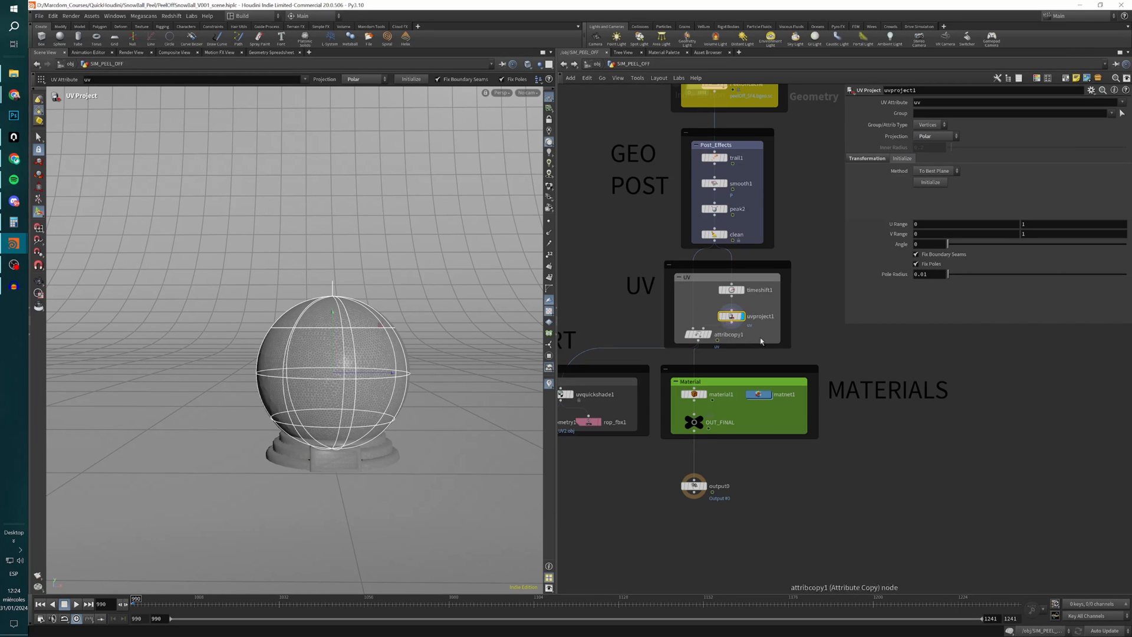
Add a temporary UV Quick Shade node after uvproject1 and display it.
key(Tab)
text(uvqu)
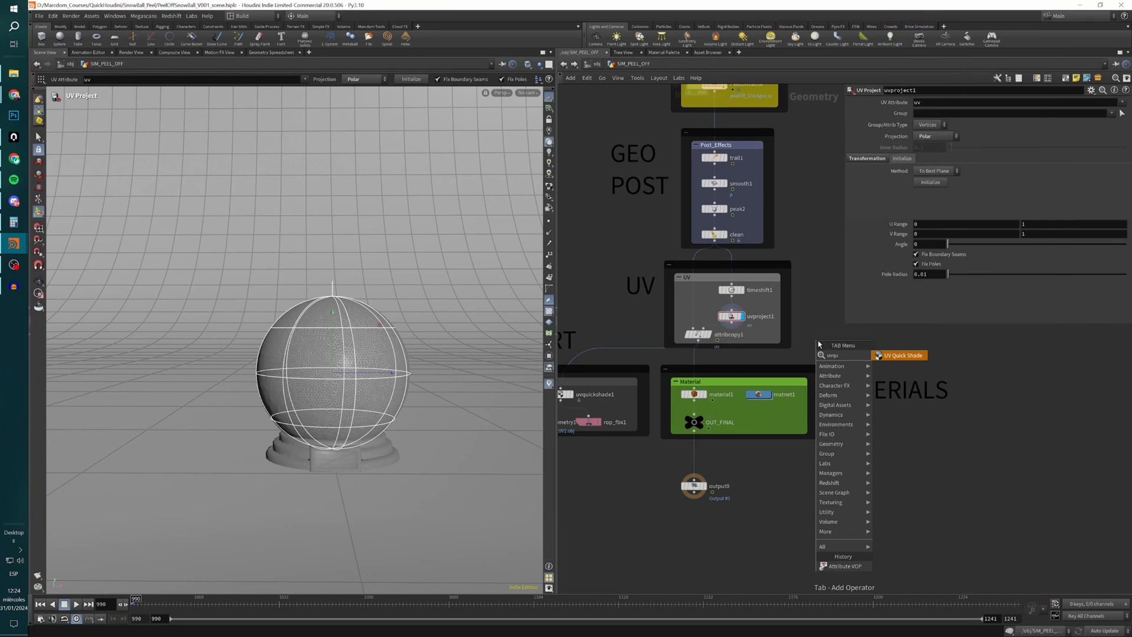
key(Return)
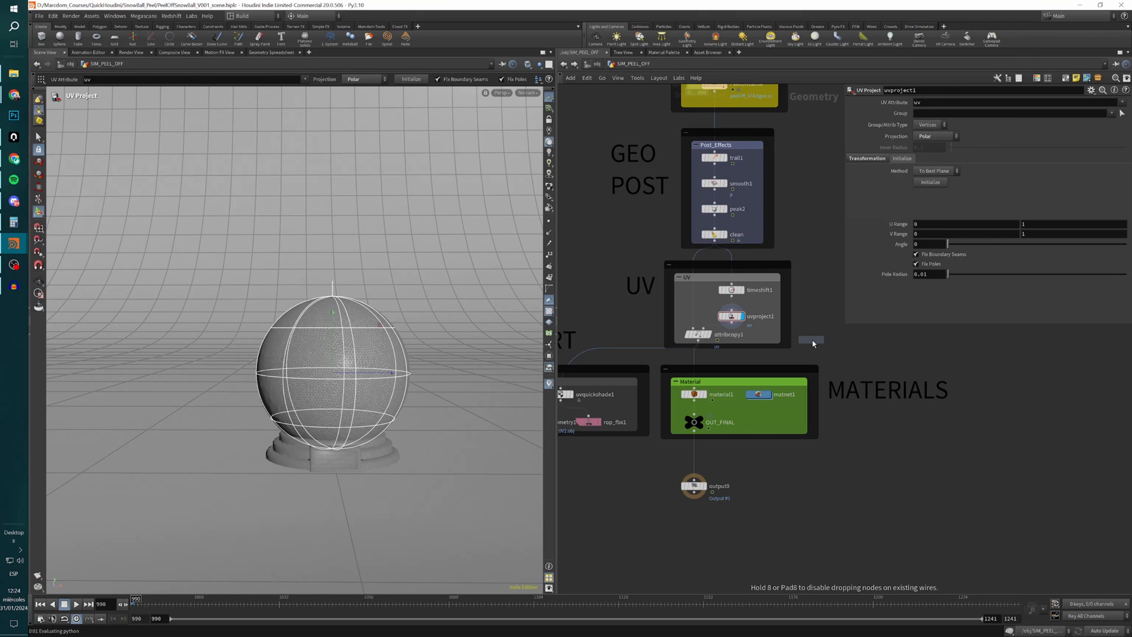
click(814, 348)
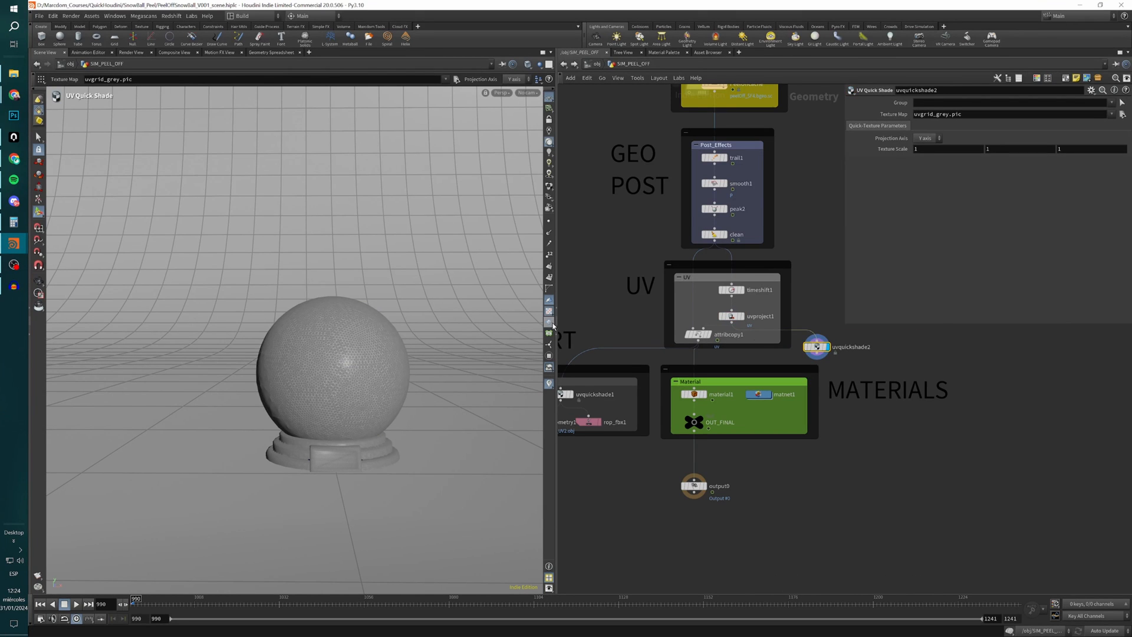
Turn on material display to inspect the UV grid around the globe, and delete the temporary UV Quick Shade node.
click(549, 187)
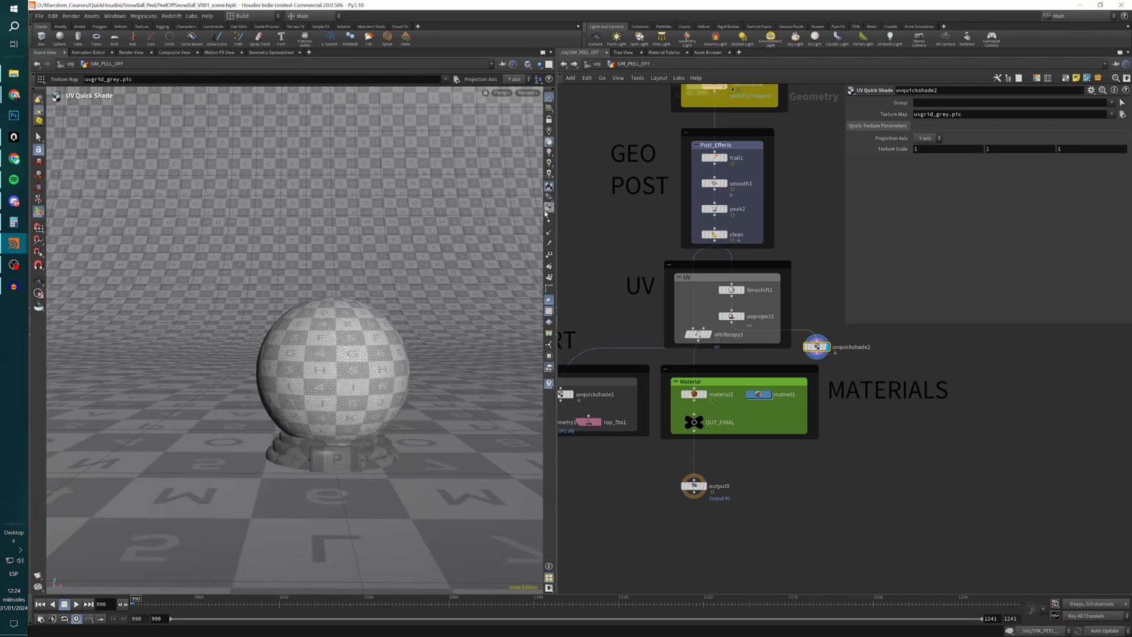
key(alt)
right_drag(328, 385, 465, 374)
drag(324, 389, 349, 416)
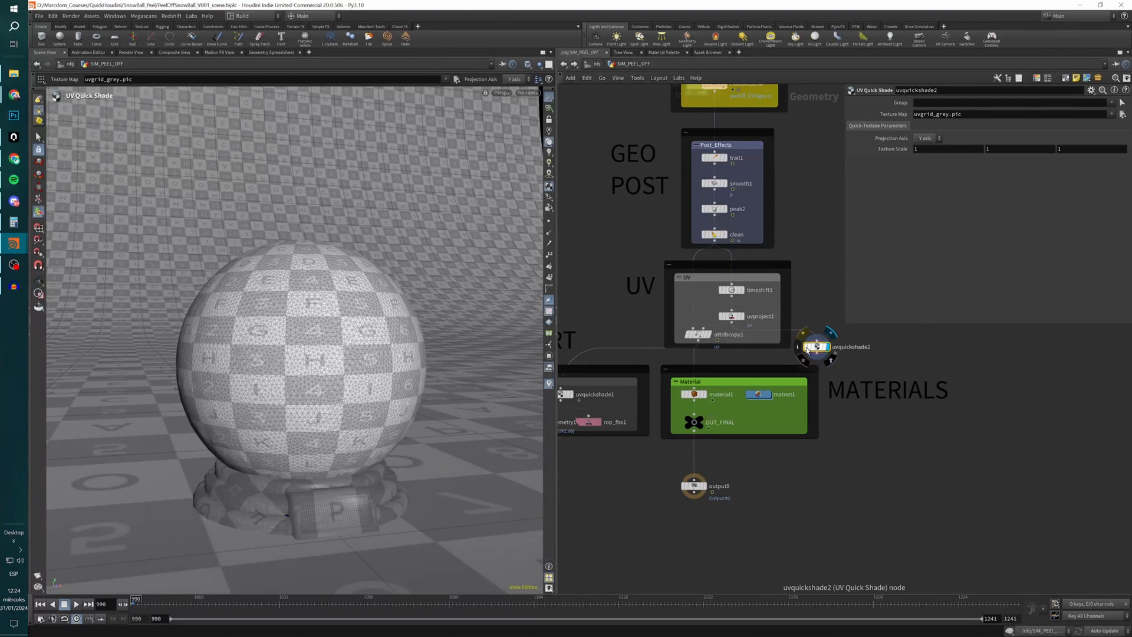
key(Delete)
Display attribcopy1, which copies the uv attribute, and play the peel-off before returning to the first frame.
click(698, 334)
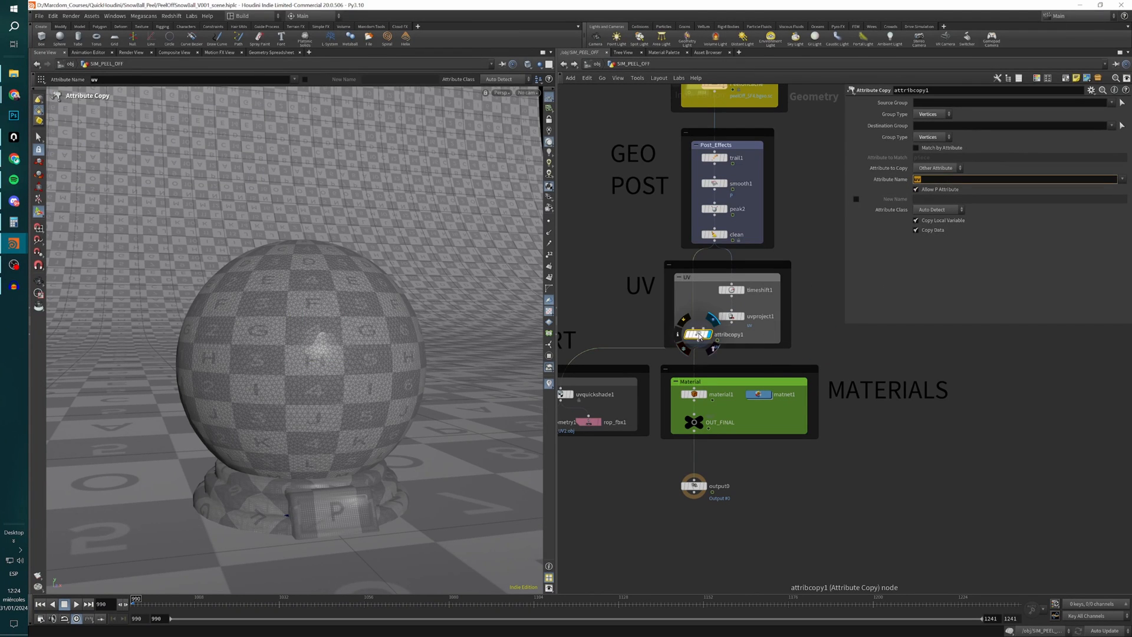
click(697, 333)
key(Up)
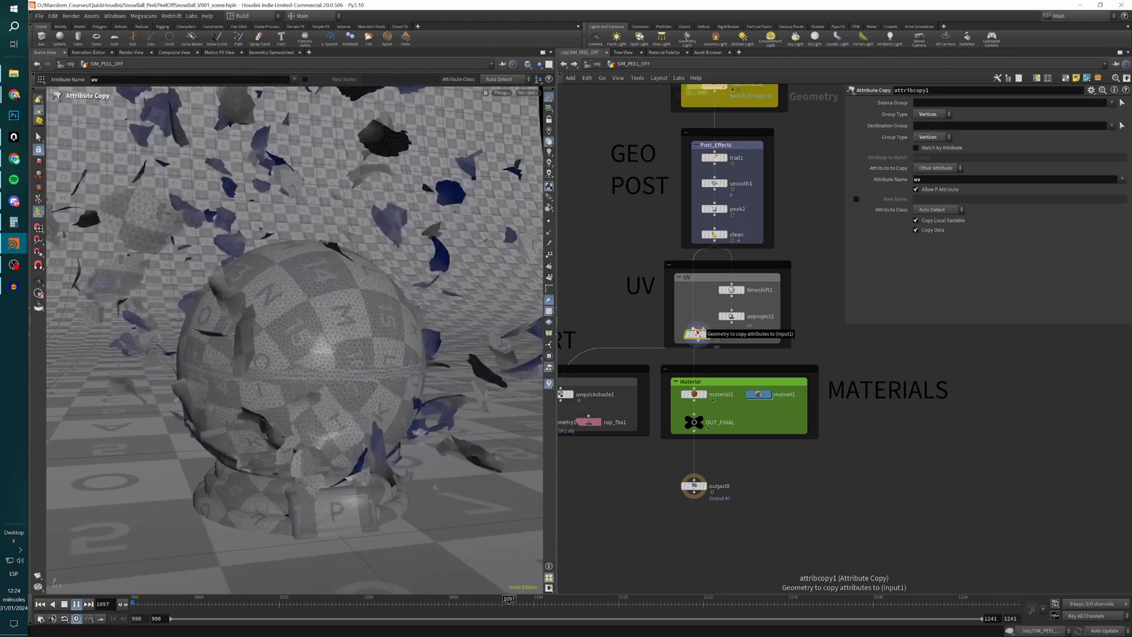
key(Up)
key(ctrl+Up)
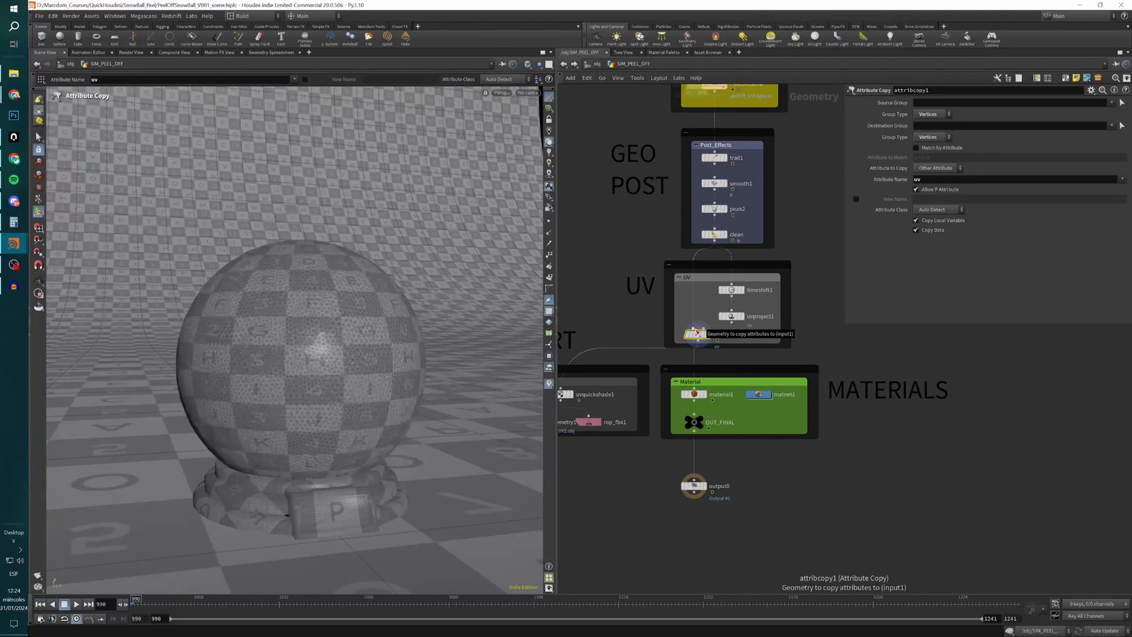
Display uvquickshade1 in the EXPORT section to view the UV grid on the globe.
middle_drag(575, 397, 639, 376)
click(637, 374)
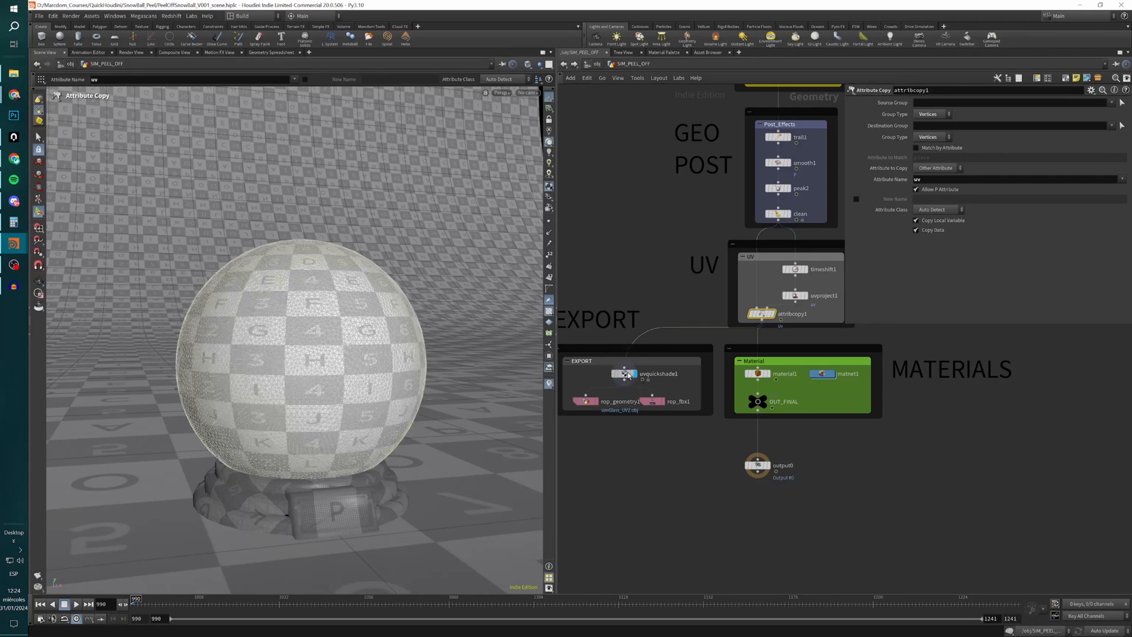
Display material1 to view the textured globe, playing the peel-off and returning to the first frame.
click(755, 378)
mouse_move(389, 366)
alt+mouse_down()
mouse_move(283, 360)
mouse_move(375, 386)
mouse_move(378, 366)
alt+mouse_up()
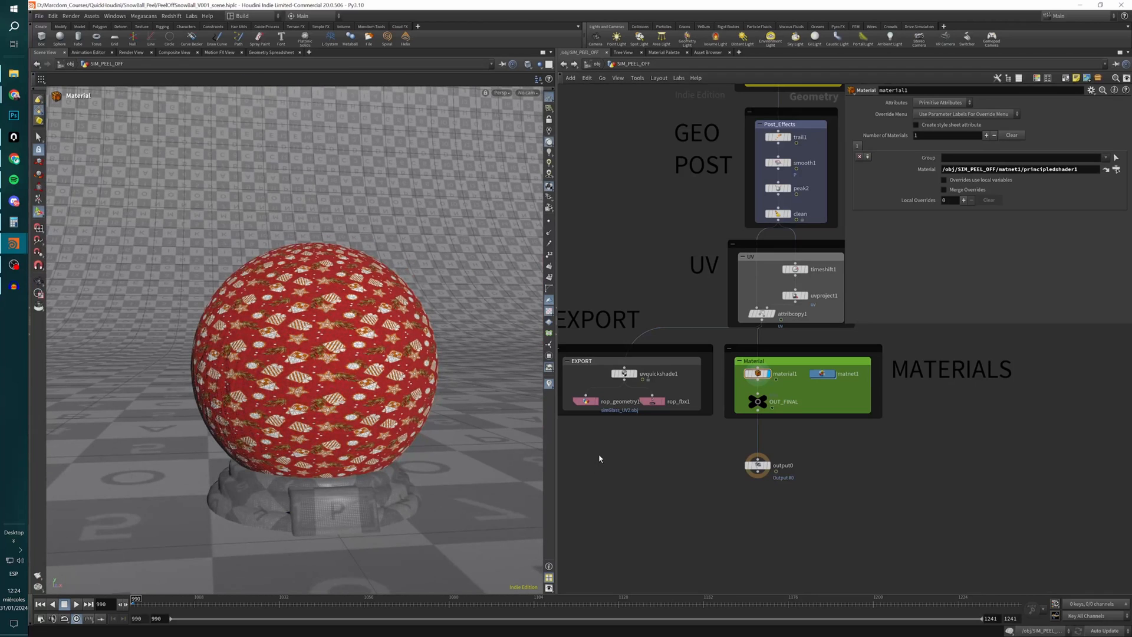
key(Up)
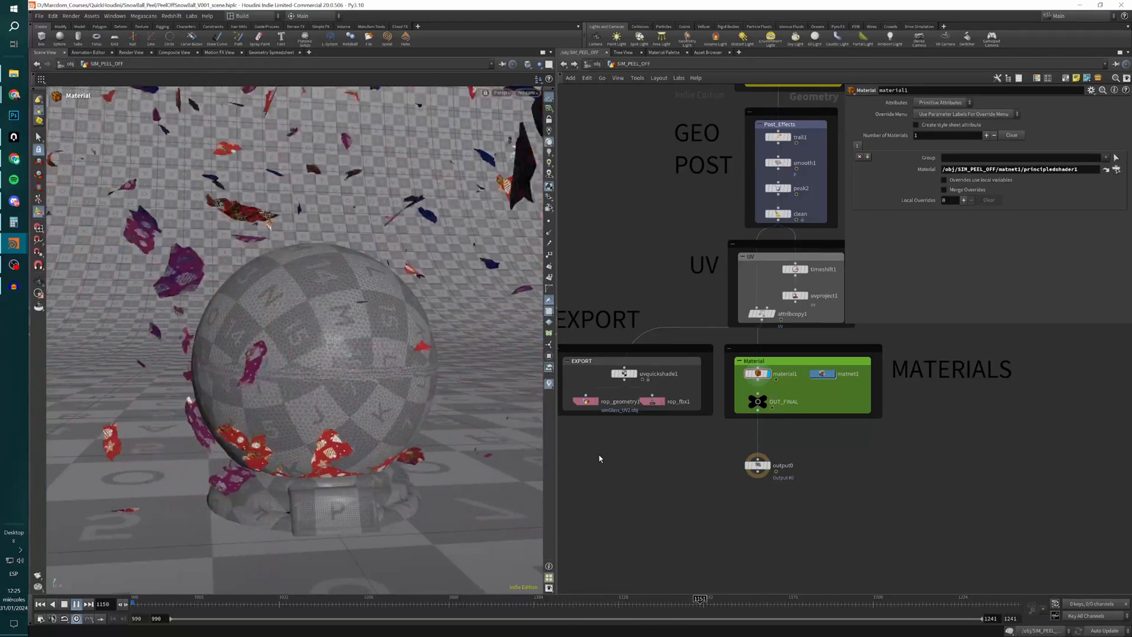
key(ctrl+Up)
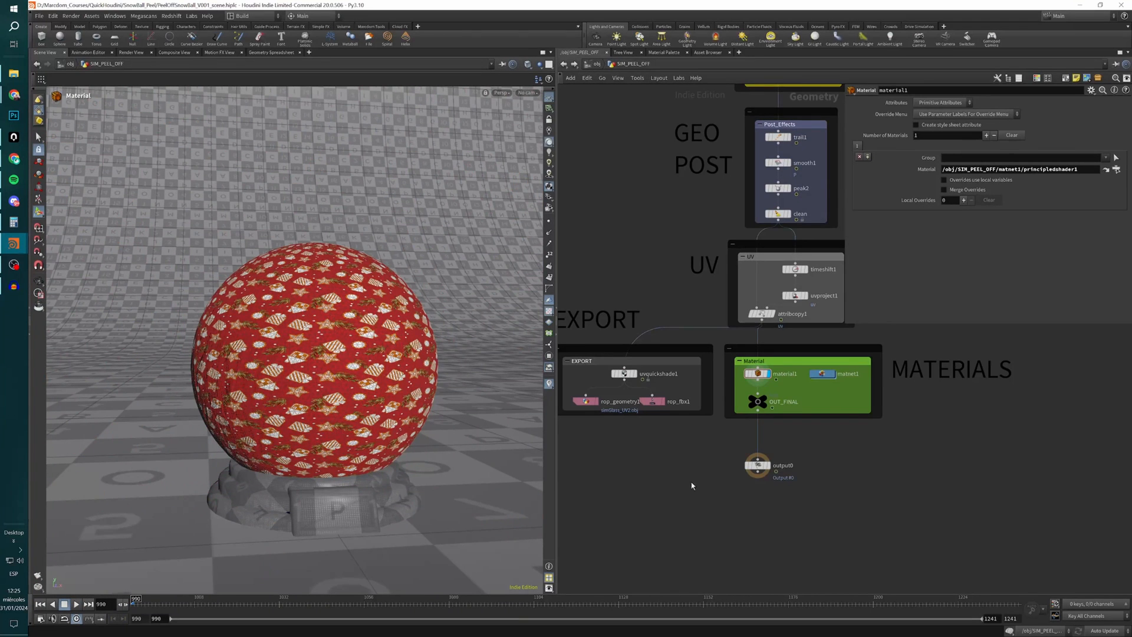
Go up to the object level, play the textured scene to frame 1088 and view the whole project network.
key(u)
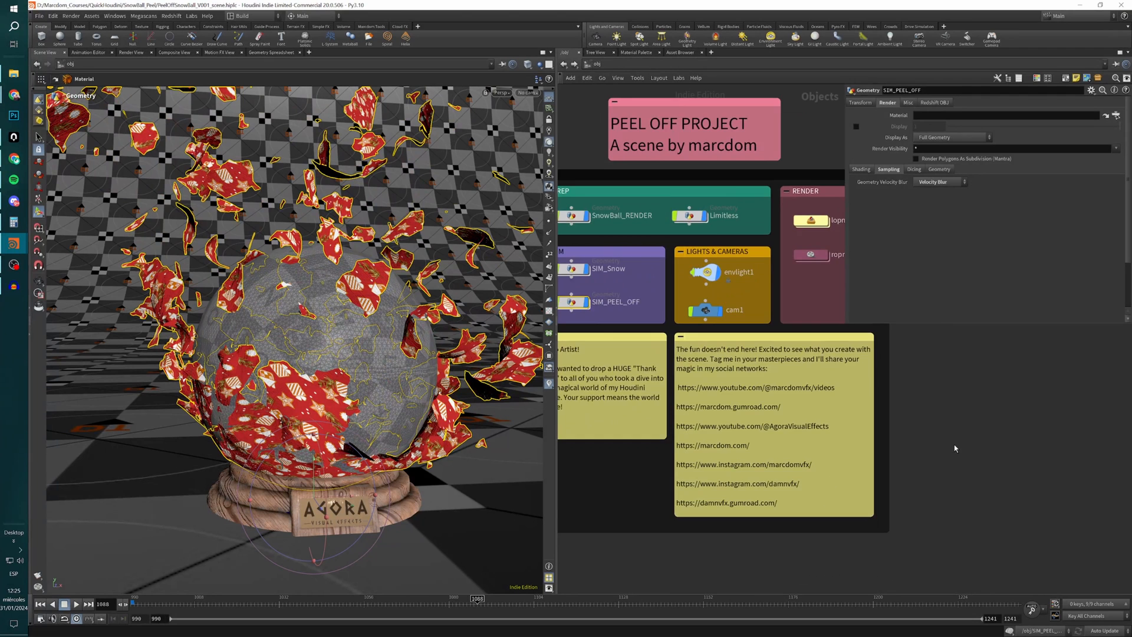
key(h)
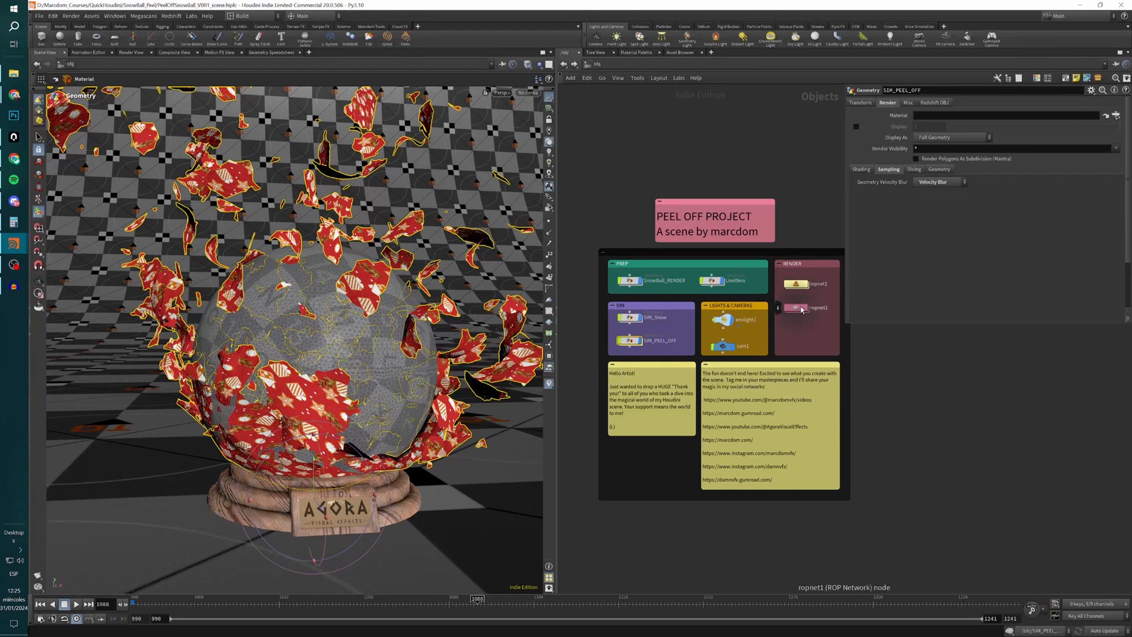
middle_drag(810, 338, 780, 338)
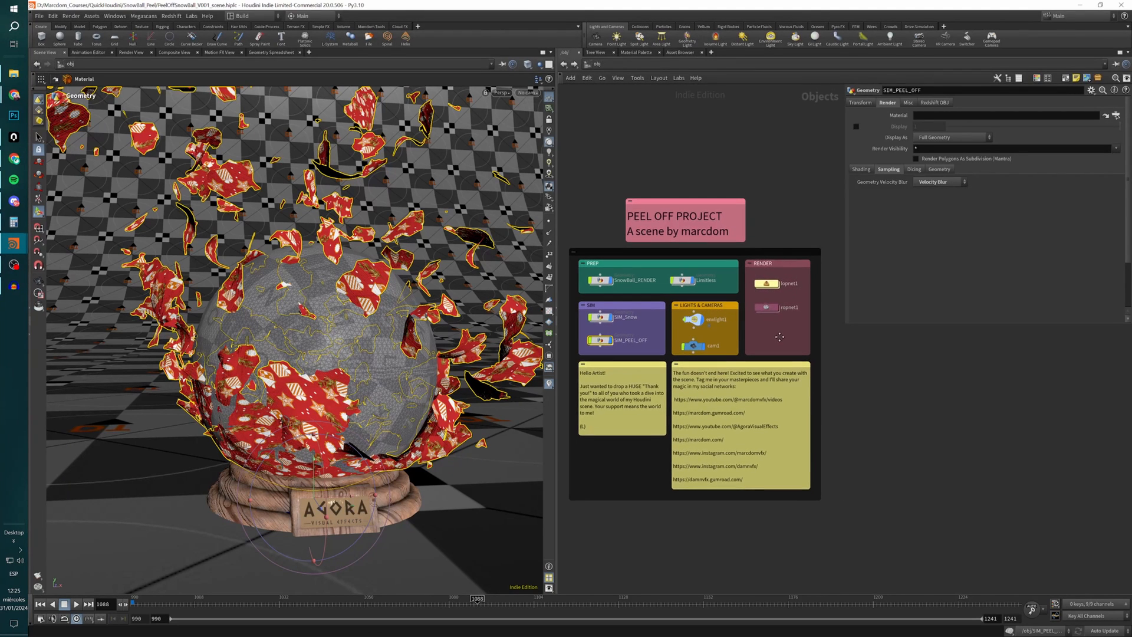
Open lopnet1 in the RENDER section and inspect the Karma render of the peeling globe up close.
double_click(769, 288)
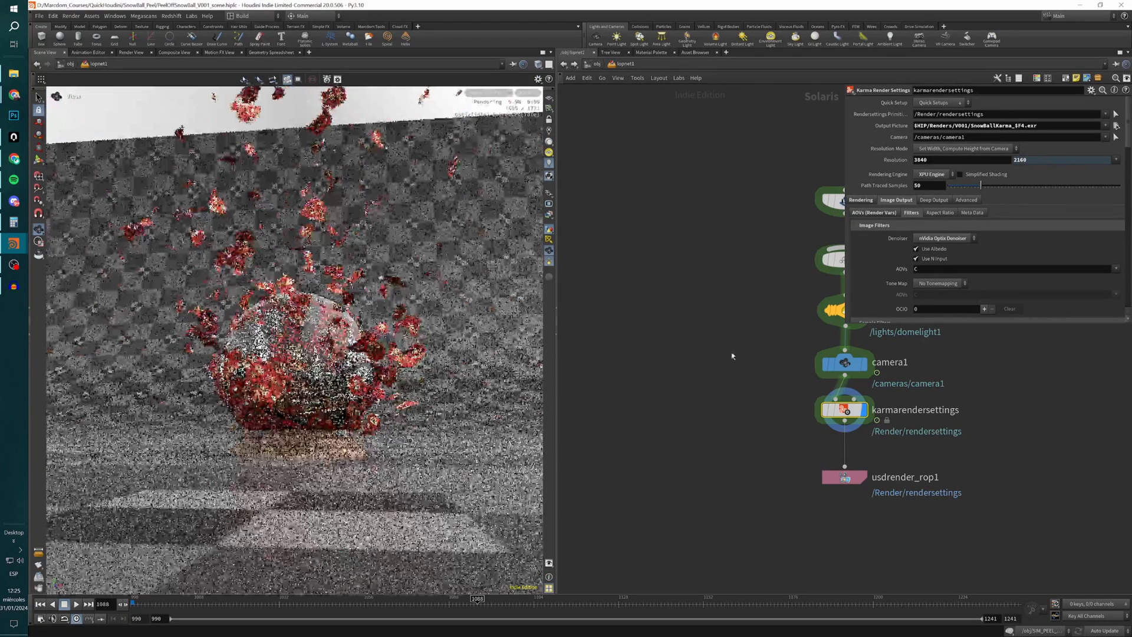
middle_drag(776, 367, 637, 363)
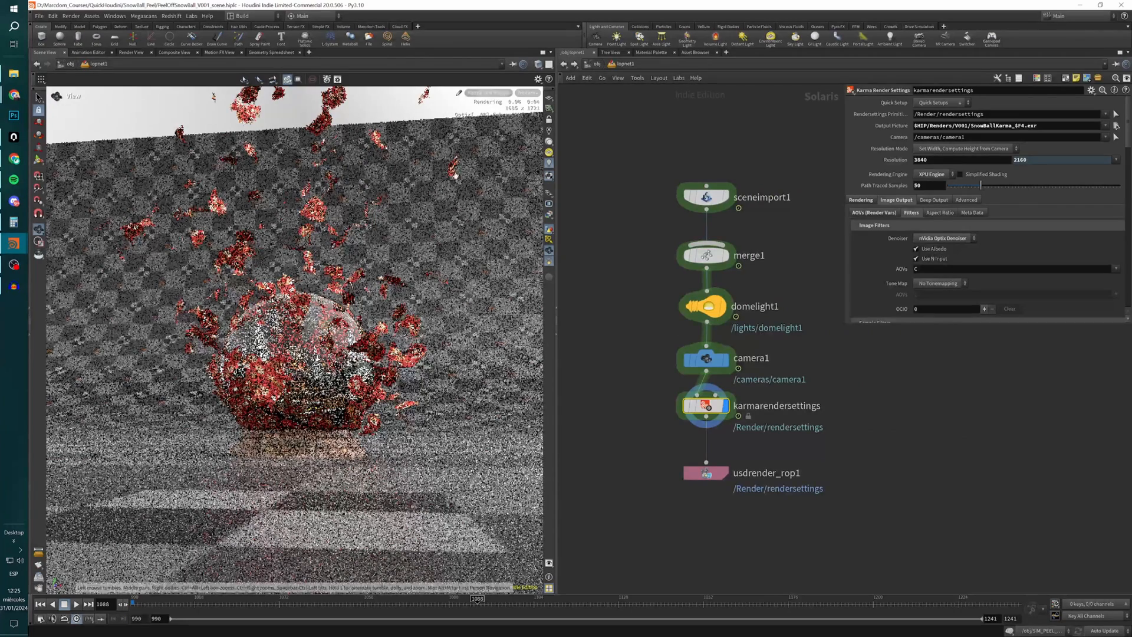
scroll(297, 380, up, 8)
drag(346, 373, 293, 403)
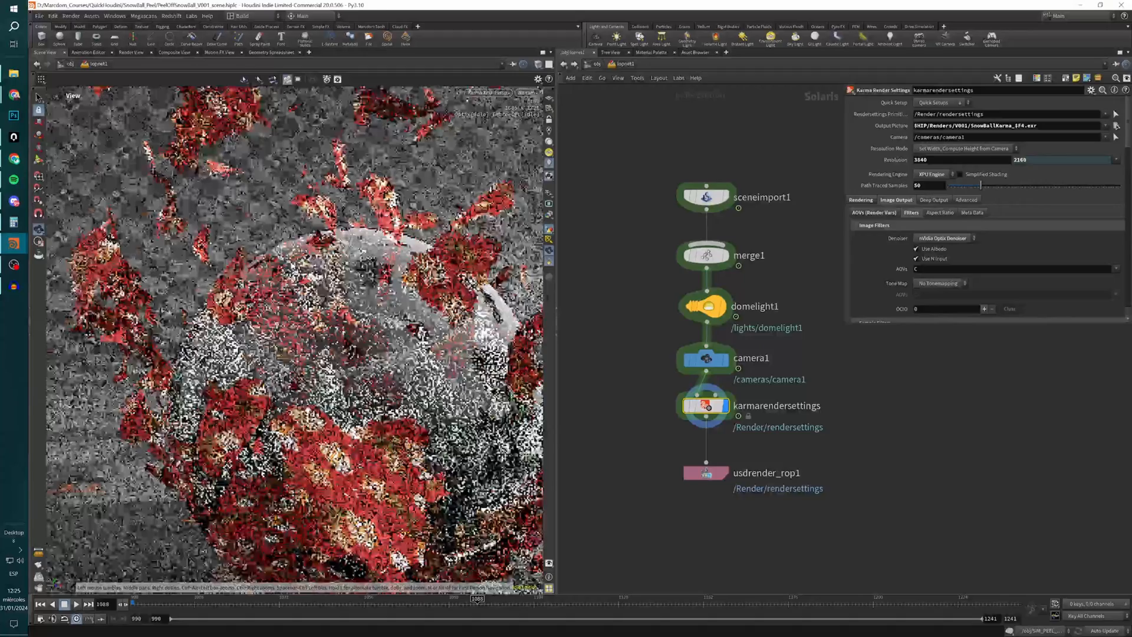
scroll(293, 403, down, 2)
middle_drag(293, 403, 272, 375)
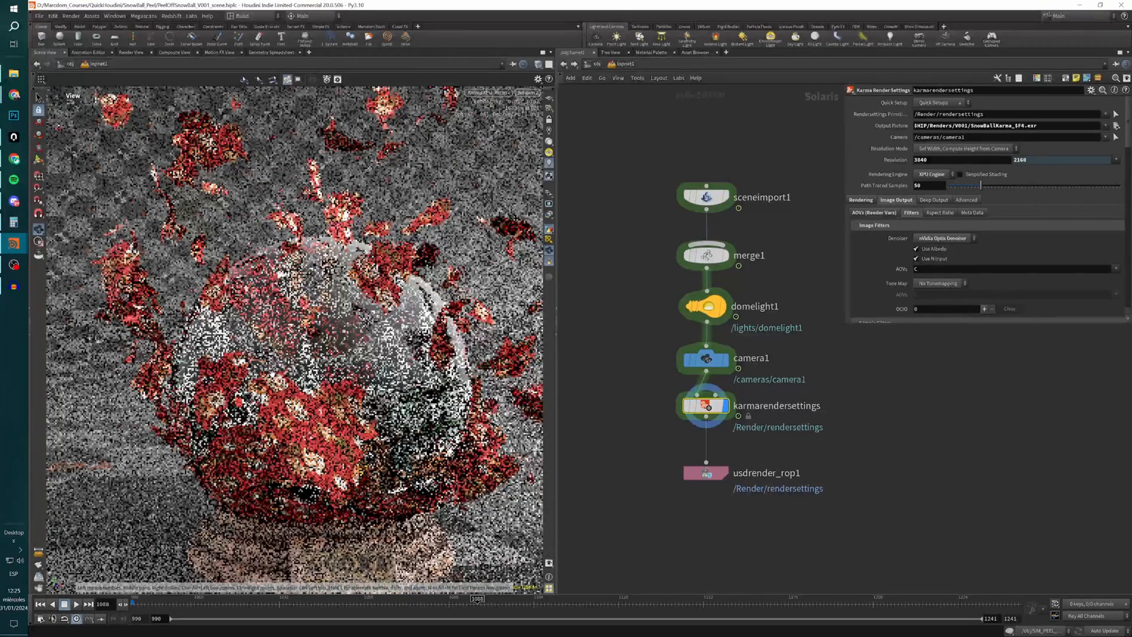
Review sceneimport1, and the nVidia Optix Denoiser choice, resolution and AOVs in karmarendersettings.
click(706, 196)
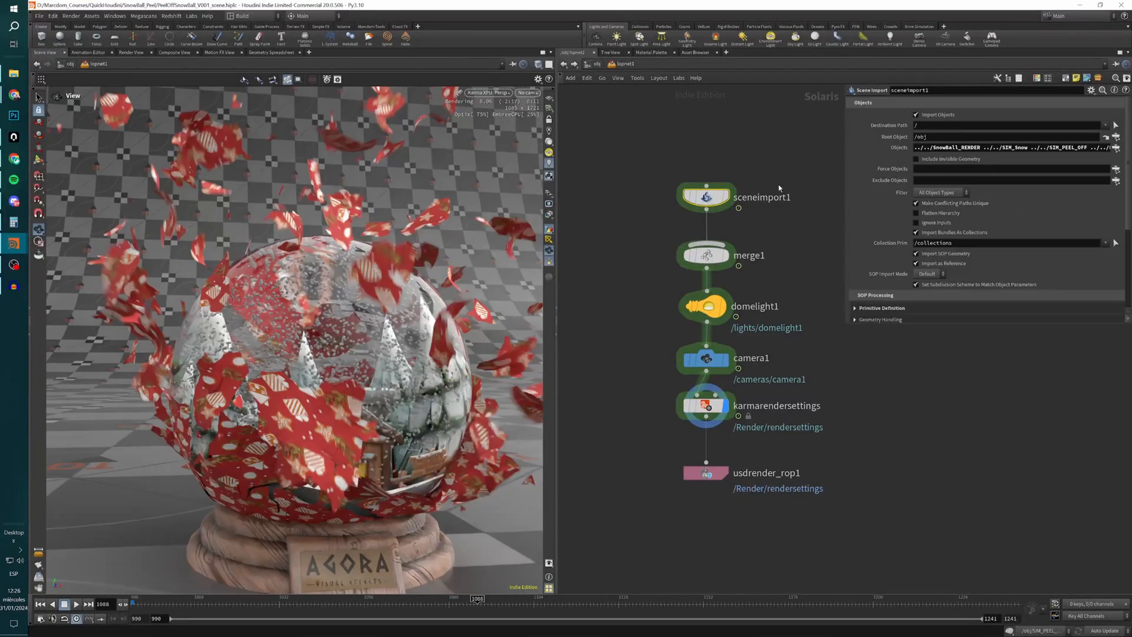
click(706, 405)
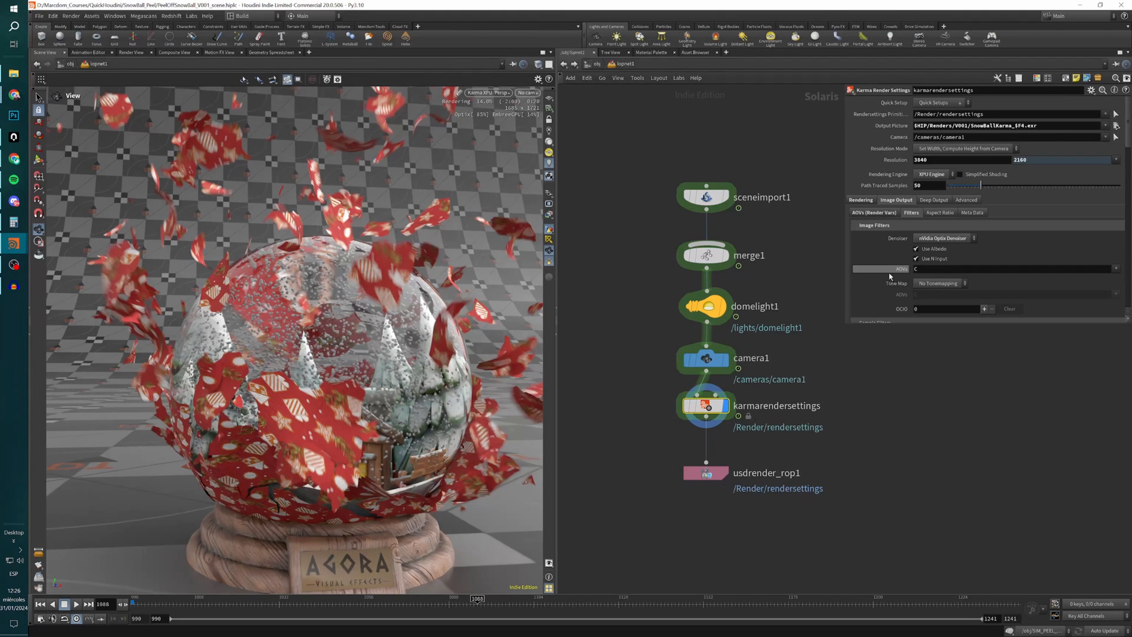
click(944, 240)
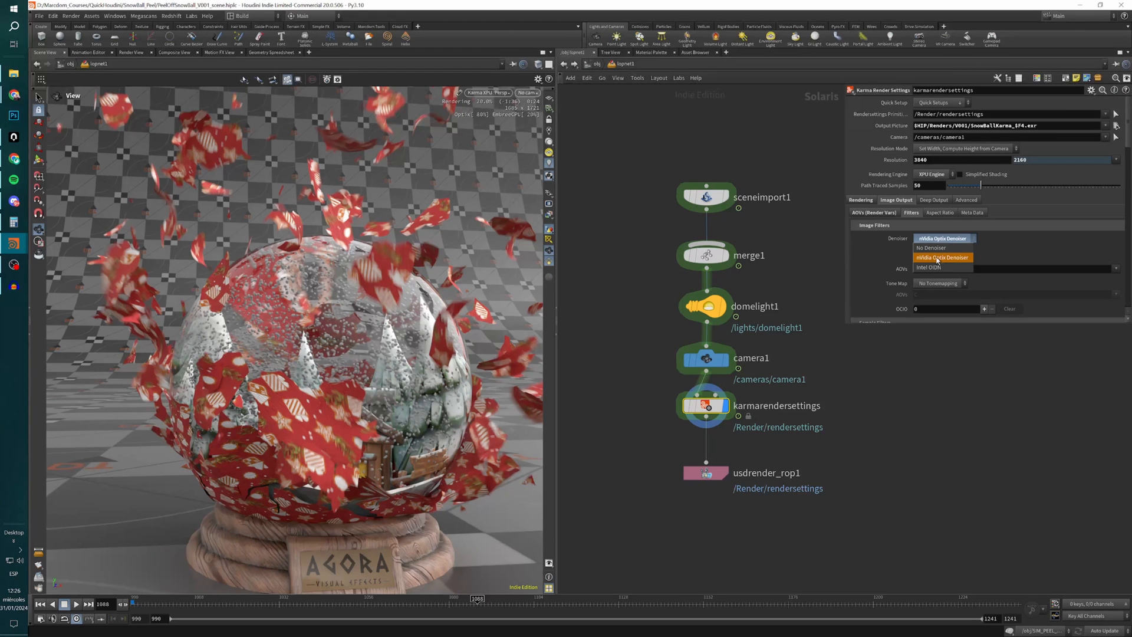
click(939, 257)
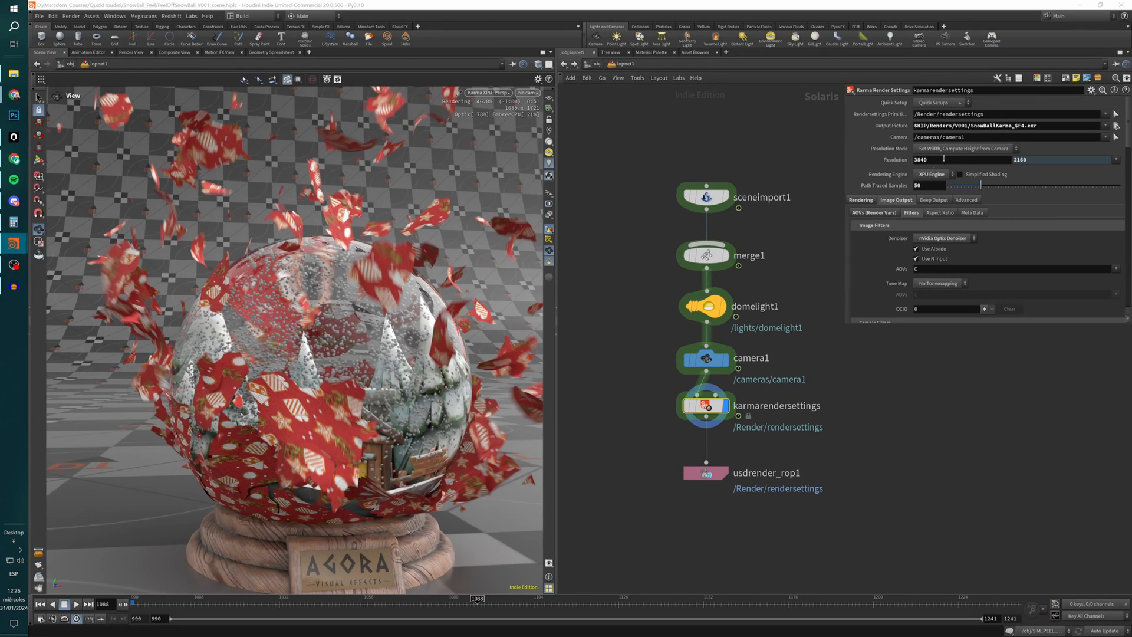
double_click(928, 160)
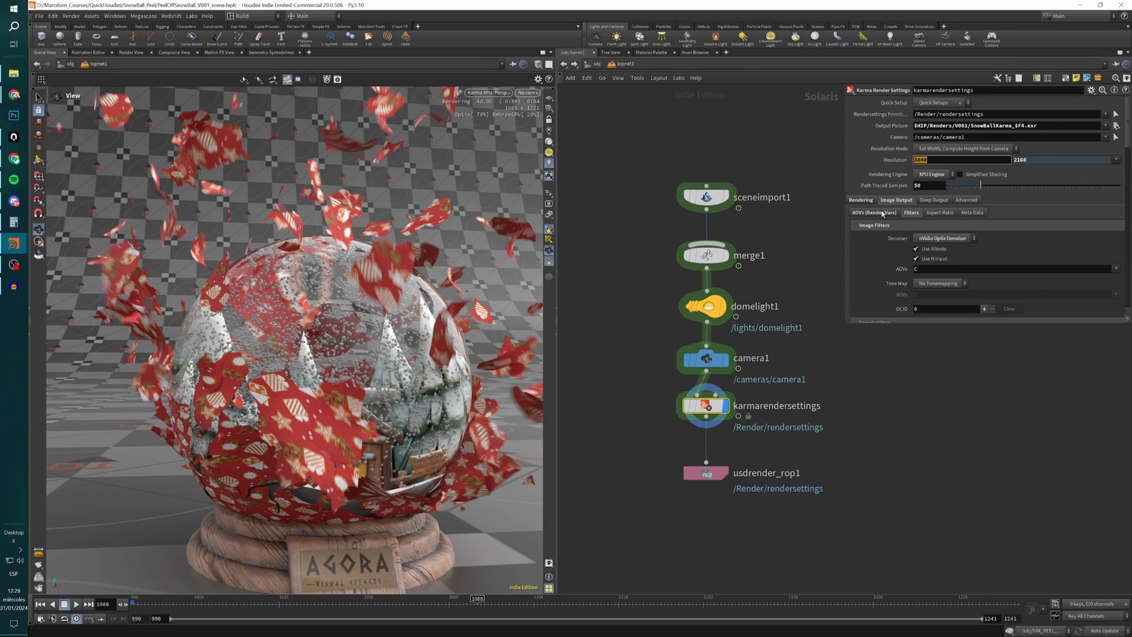
click(883, 213)
Open ropnet1 from the object level and set the Render View to render mantra1 through /obj/cam1.
key(u)
double_click(772, 309)
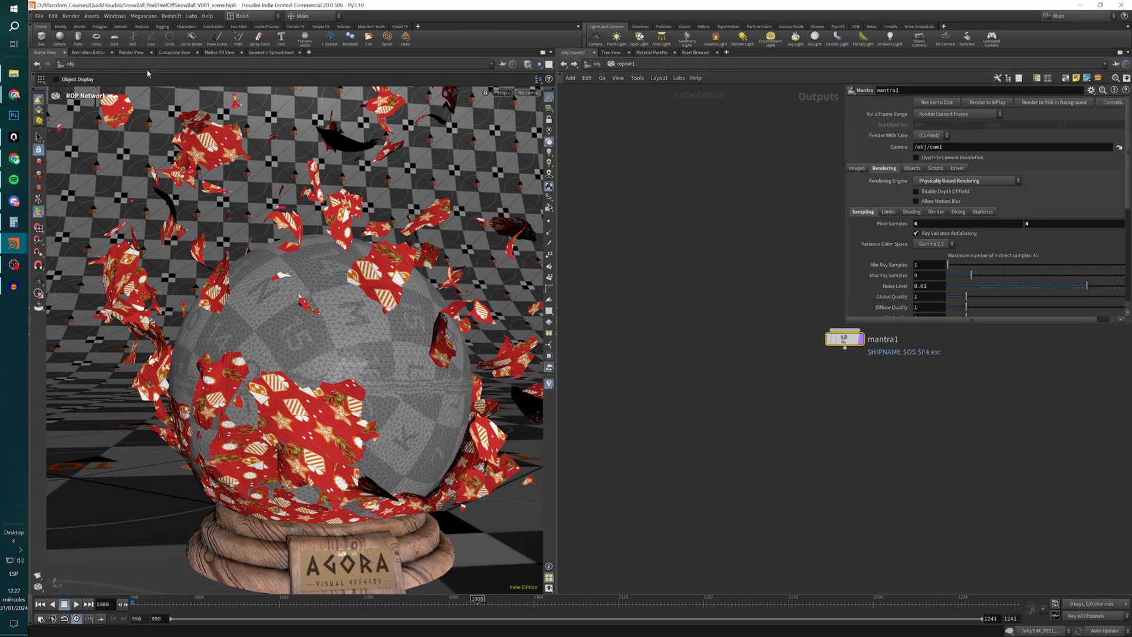
click(132, 52)
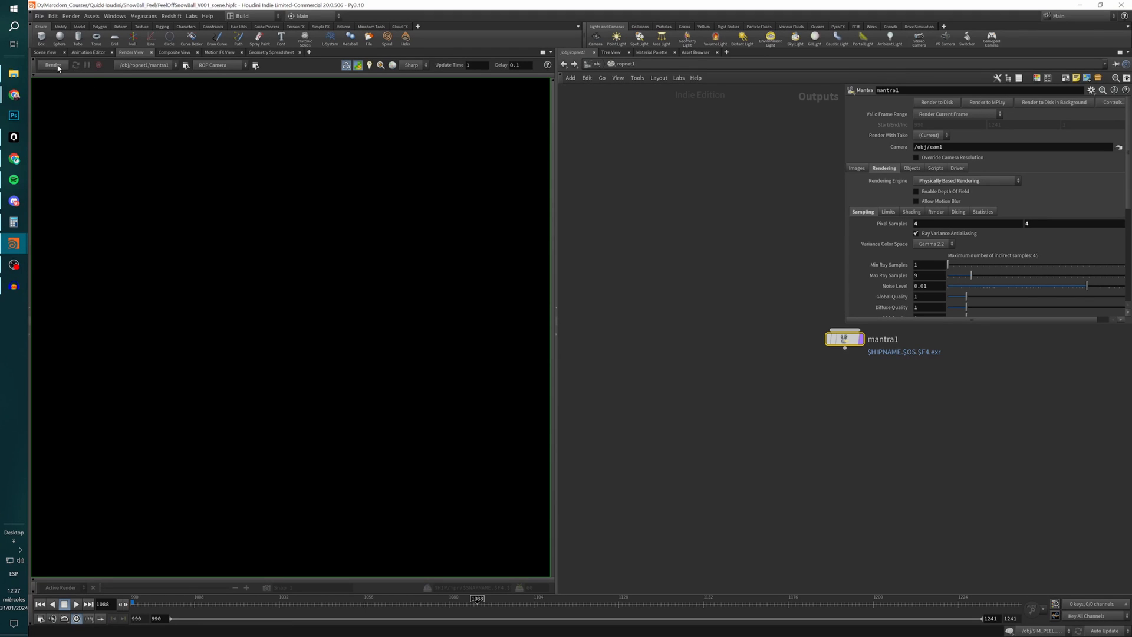
click(221, 65)
click(224, 91)
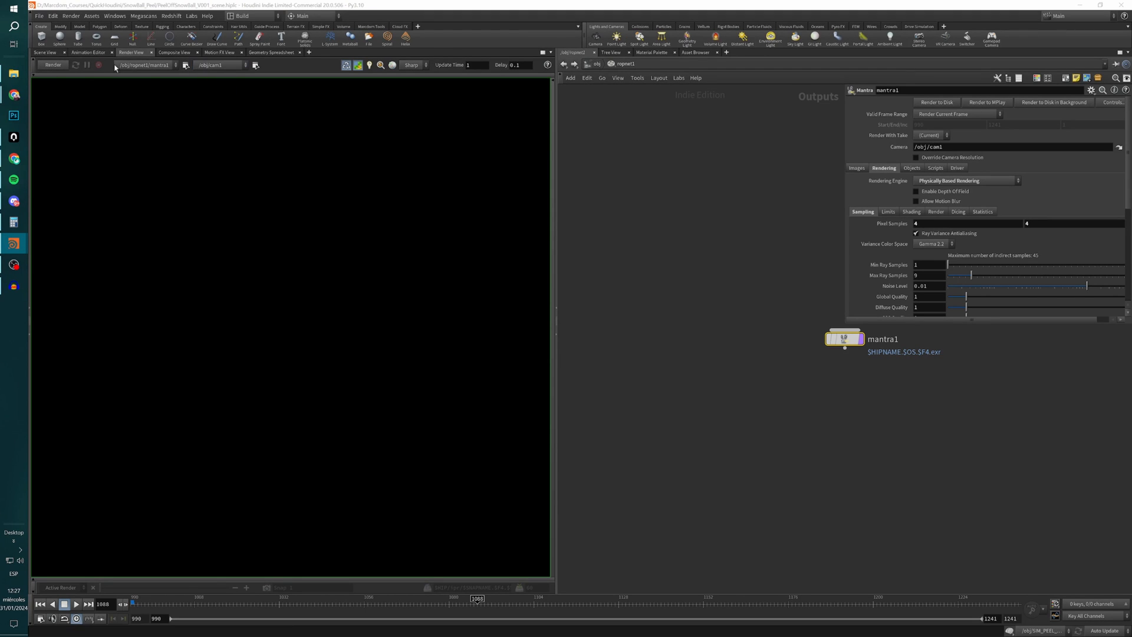
click(134, 67)
click(146, 75)
Keep mantra1's engine on Physically Based Rendering, allow motion blur, and start the render.
click(934, 183)
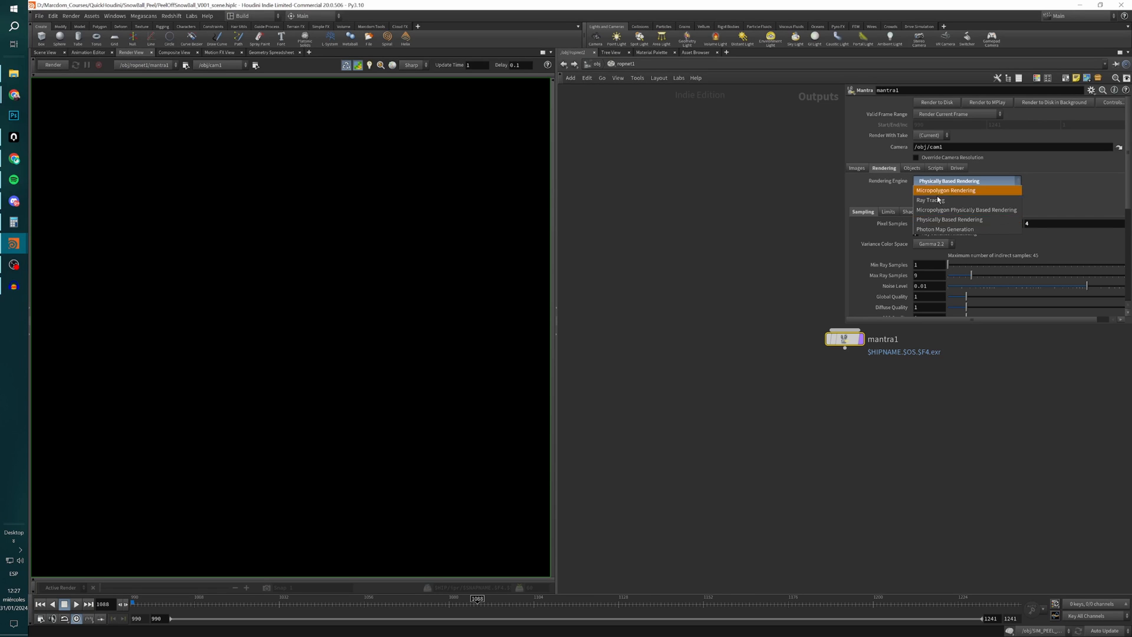
click(956, 221)
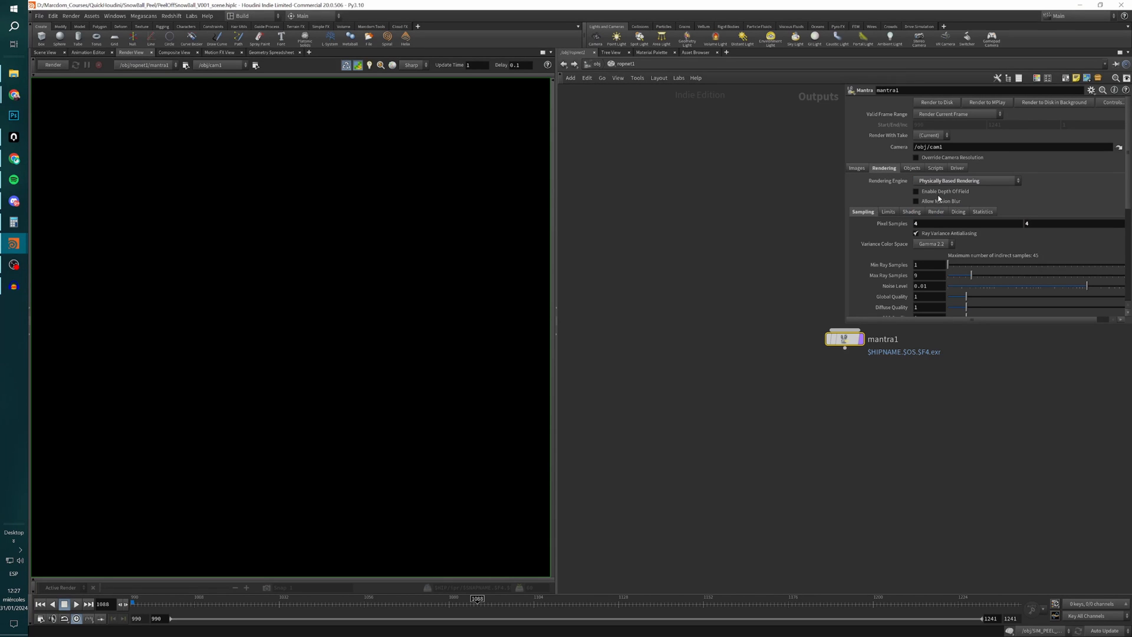
click(926, 203)
click(45, 65)
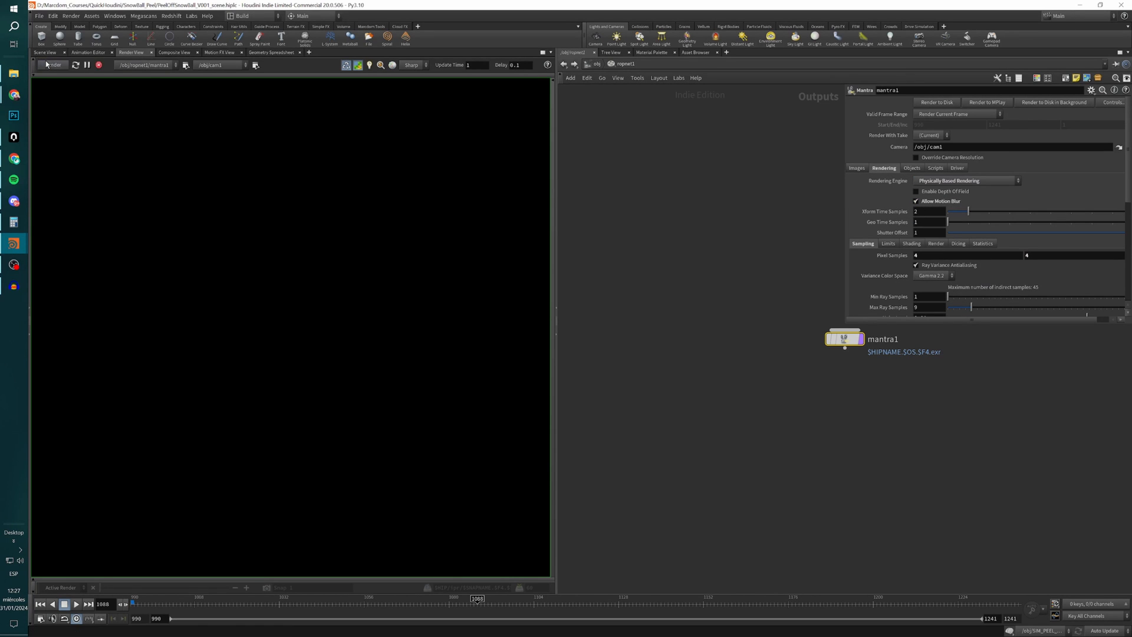